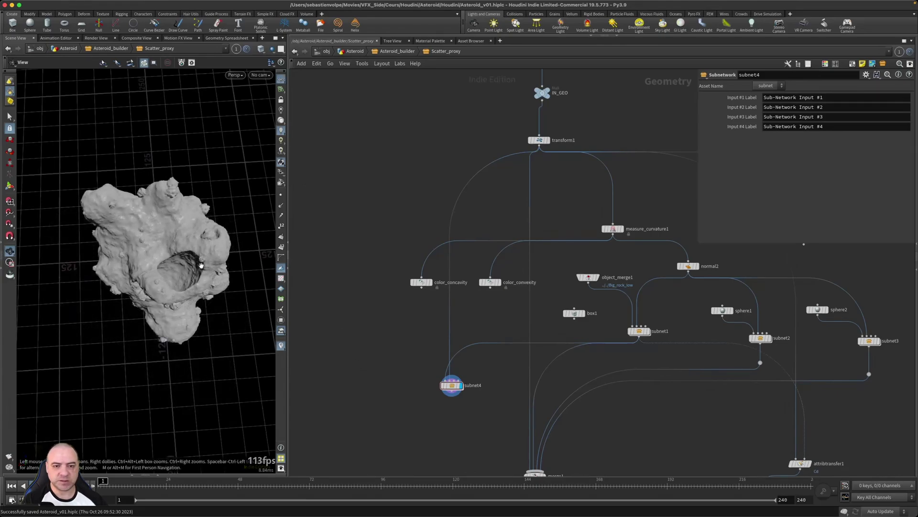
Step: Look over the asteroid and move the subnet4 node further down in the network
{"action": "left_click_drag", "start_coordinate": [192, 270], "coordinate": [150, 270]}
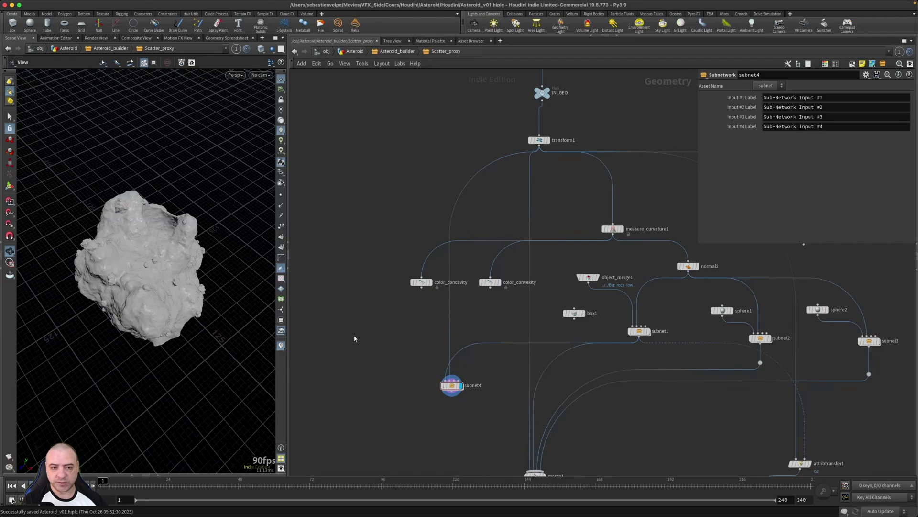
{"action": "scroll", "coordinate": [354, 338], "scroll_direction": "down", "scroll_amount": 3}
{"action": "scroll", "coordinate": [354, 339], "scroll_direction": "left", "scroll_amount": 2}
{"action": "left_click_drag", "start_coordinate": [476, 352], "coordinate": [468, 401]}
{"action": "scroll", "coordinate": [381, 338], "scroll_direction": "down", "scroll_amount": 1}
{"action": "scroll", "coordinate": [381, 338], "scroll_direction": "left", "scroll_amount": 2}
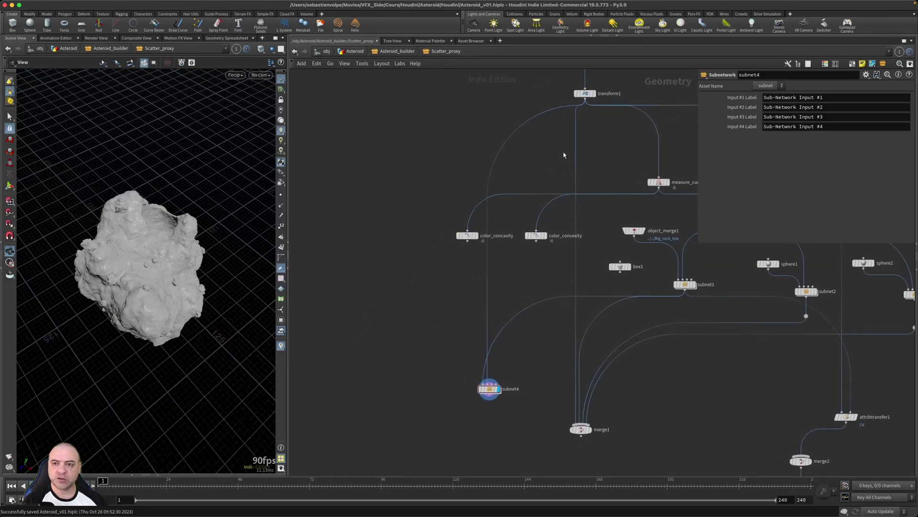
Step: Add a Null node fed by transform1's output, display it and rename it Asteroid
{"action": "left_click", "coordinate": [586, 99]}
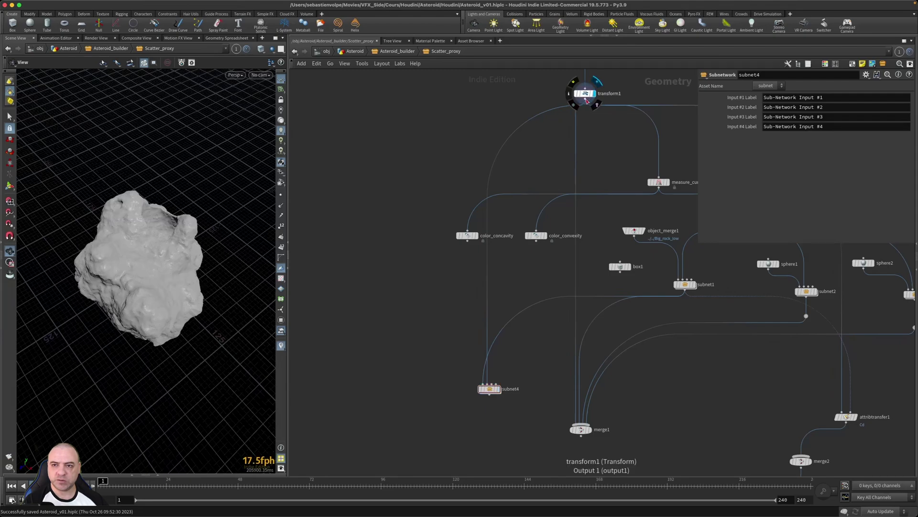
{"action": "key", "text": "Tab"}
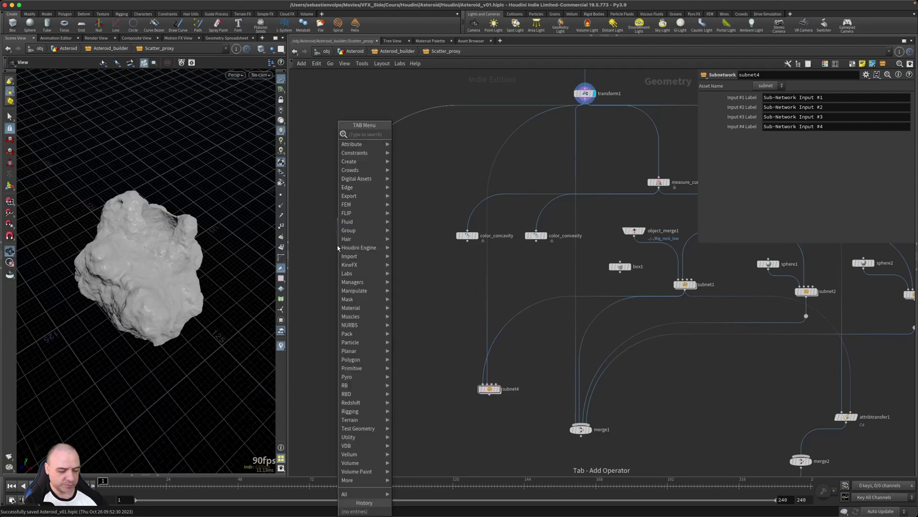
{"action": "type", "text": "null"}
{"action": "key", "text": "Return"}
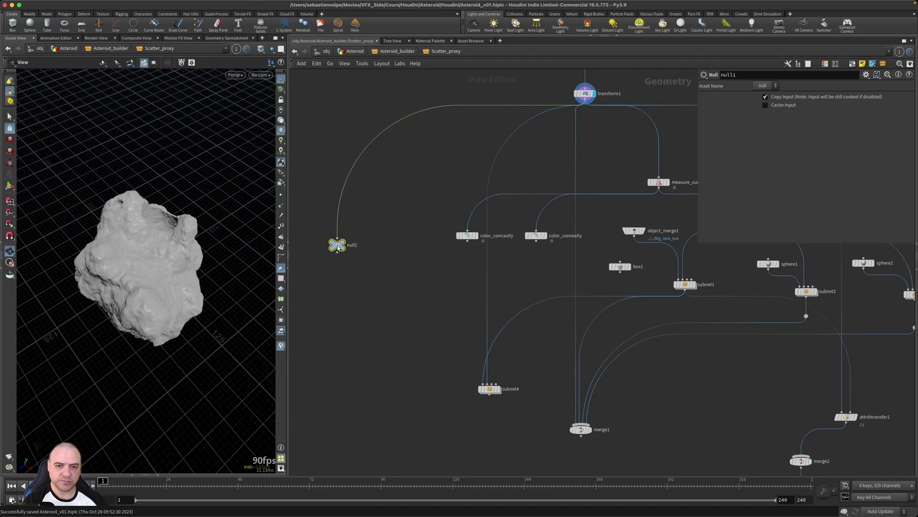
{"action": "left_click", "coordinate": [338, 246]}
{"action": "double_click", "coordinate": [352, 245]}
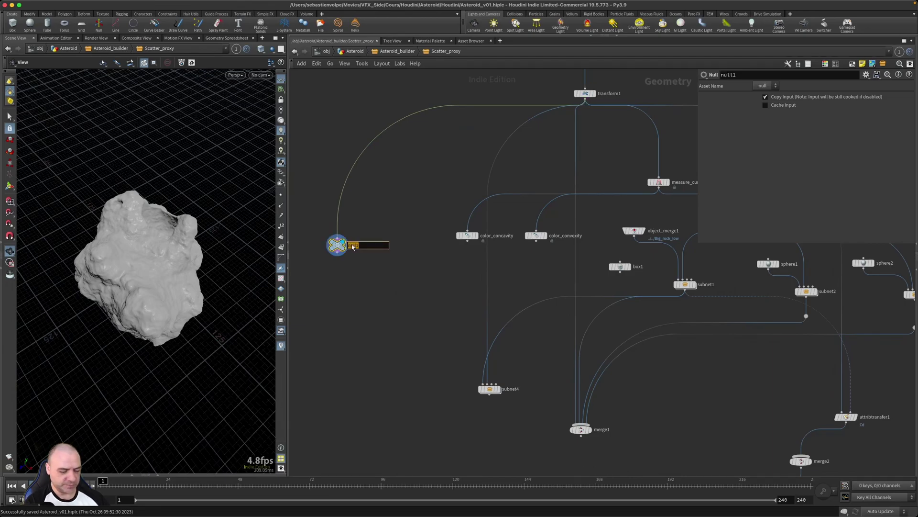
{"action": "key", "text": "Return"}
Step: Move the Asteroid null farther out to the side, clear of the existing scatter nodes
{"action": "scroll", "coordinate": [397, 265], "scroll_direction": "up", "scroll_amount": 2}
{"action": "key", "text": "h"}
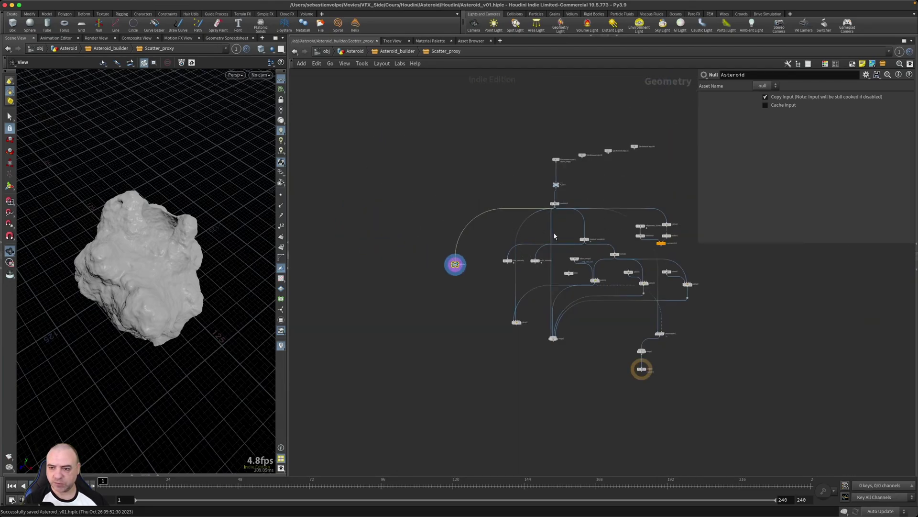
{"action": "scroll", "coordinate": [574, 259], "scroll_direction": "up", "scroll_amount": 3}
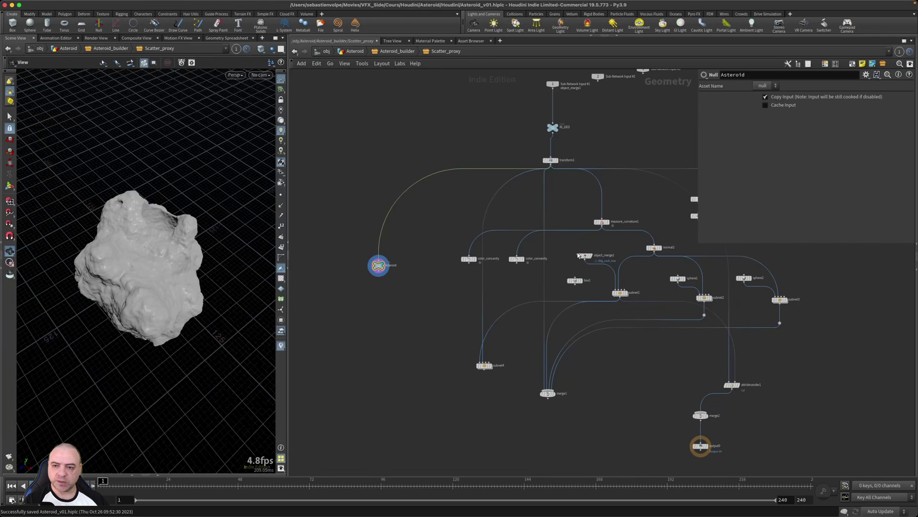
{"action": "scroll", "coordinate": [622, 287], "scroll_direction": "up", "scroll_amount": 2}
{"action": "left_click", "coordinate": [620, 292]}
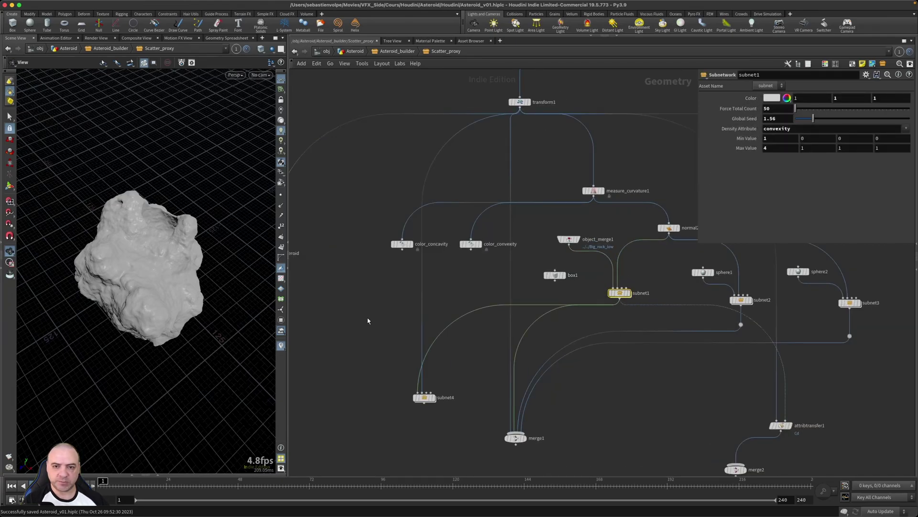
{"action": "middle_click_drag", "start_coordinate": [372, 321], "coordinate": [593, 317]}
{"action": "left_click_drag", "start_coordinate": [482, 278], "coordinate": [398, 262]}
{"action": "left_click_drag", "start_coordinate": [148, 230], "coordinate": [181, 282]}
{"action": "middle_click_drag", "start_coordinate": [413, 305], "coordinate": [400, 292]}
Step: Add a displayed Color node after the Asteroid null and set its color to black
{"action": "left_click", "coordinate": [385, 257]}
{"action": "key", "text": "Tab"}
{"action": "type", "text": "color"}
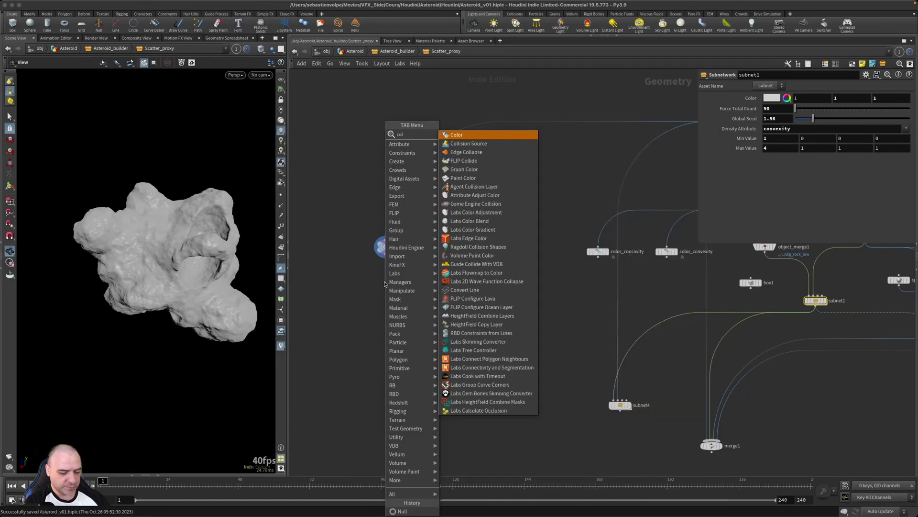
{"action": "key", "text": "Return"}
{"action": "left_click", "coordinate": [385, 282]}
{"action": "left_click", "coordinate": [394, 282]}
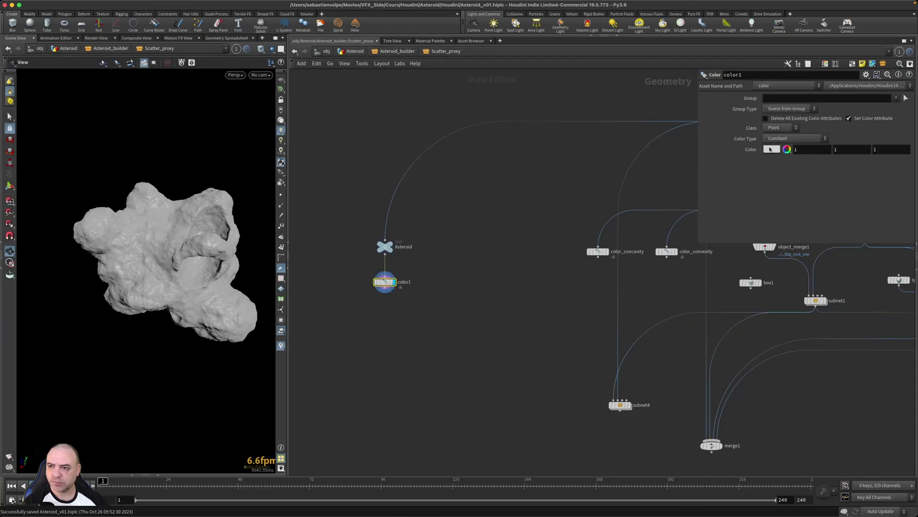
{"action": "left_click", "coordinate": [770, 150]}
{"action": "left_click", "coordinate": [739, 129]}
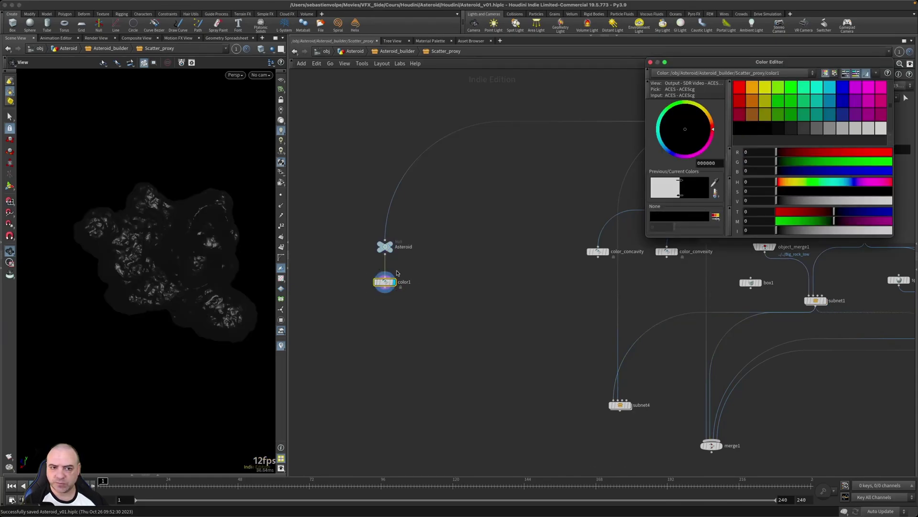
Step: Switch the viewport background's color scheme to Light and close the Color Editor
{"action": "left_click", "coordinate": [199, 153]}
{"action": "key", "text": "d"}
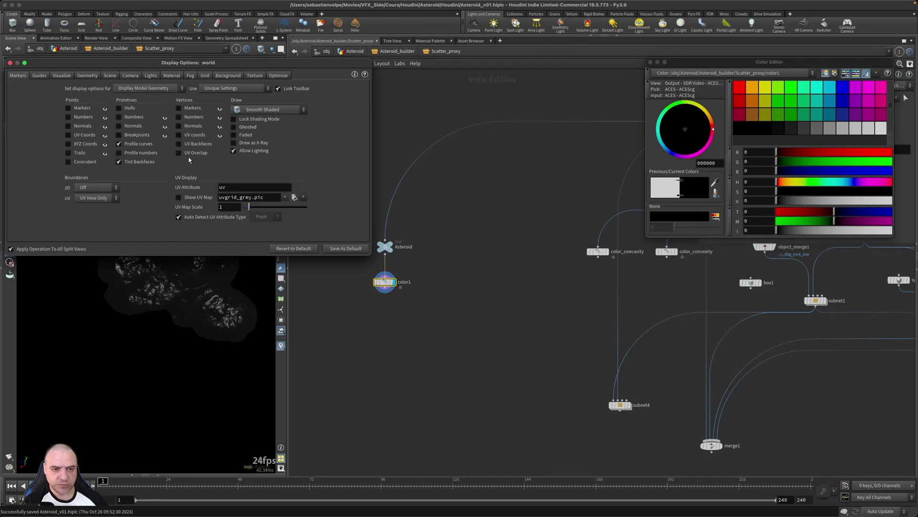
{"action": "left_click", "coordinate": [229, 76]}
{"action": "left_click", "coordinate": [78, 89]}
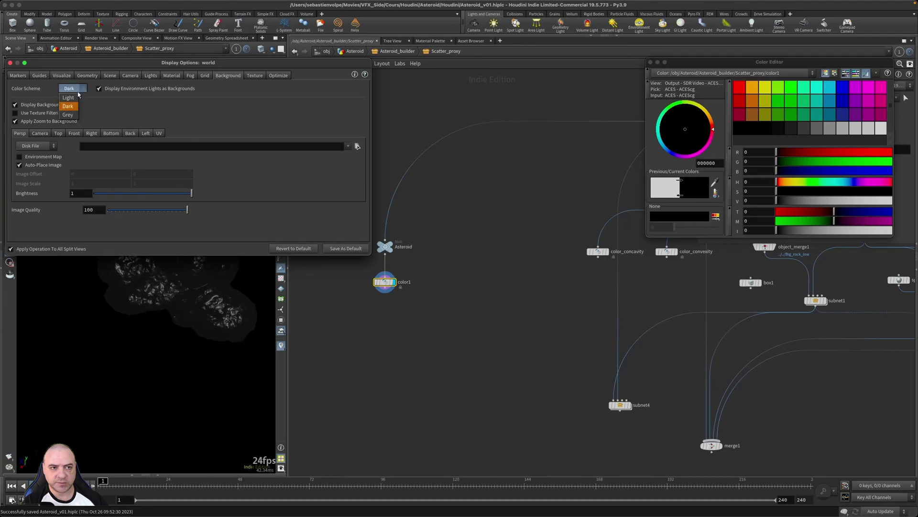
{"action": "left_click", "coordinate": [75, 99]}
{"action": "left_click", "coordinate": [17, 64]}
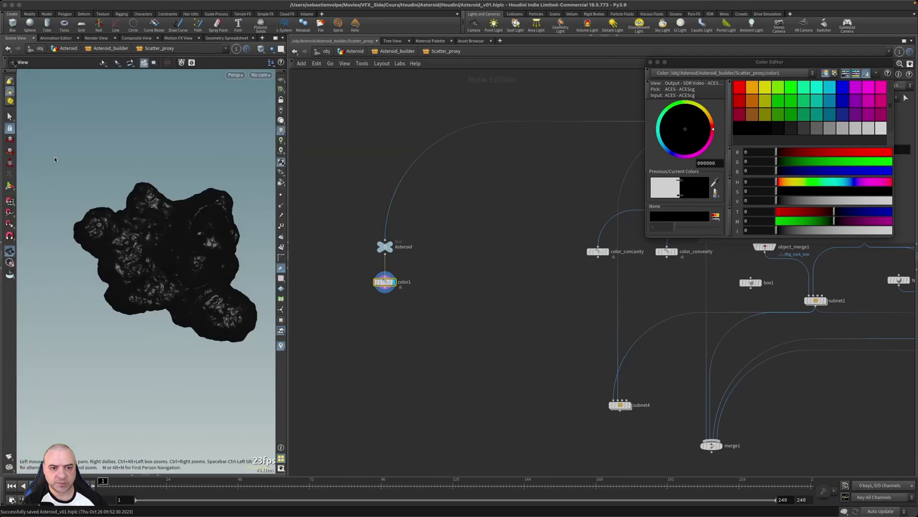
{"action": "scroll", "coordinate": [150, 210], "scroll_direction": "down", "scroll_amount": 3}
{"action": "left_click_drag", "start_coordinate": [150, 210], "coordinate": [144, 216]}
{"action": "middle_click_drag", "start_coordinate": [150, 218], "coordinate": [131, 227]}
{"action": "middle_click_drag", "start_coordinate": [474, 277], "coordinate": [461, 294]}
{"action": "scroll", "coordinate": [469, 295], "scroll_direction": "up", "scroll_amount": 2}
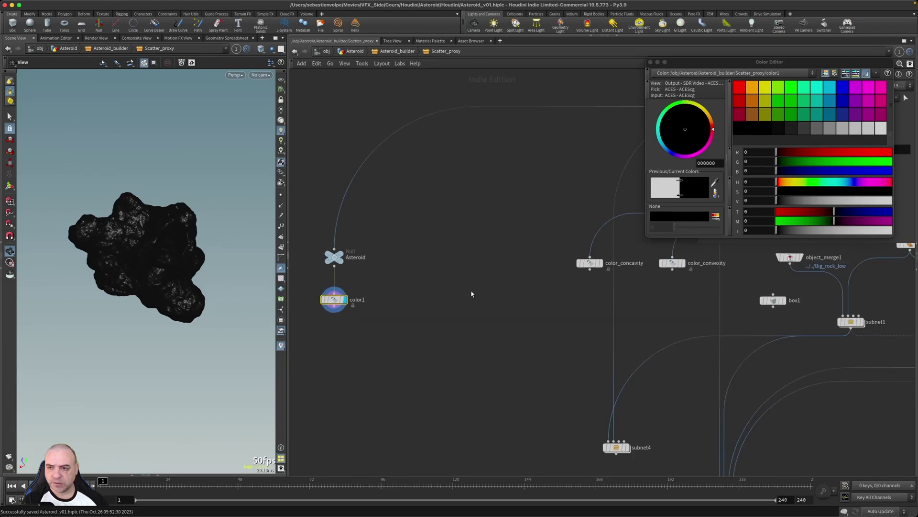
{"action": "scroll", "coordinate": [472, 293], "scroll_direction": "down", "scroll_amount": 2}
{"action": "left_click", "coordinate": [649, 63]}
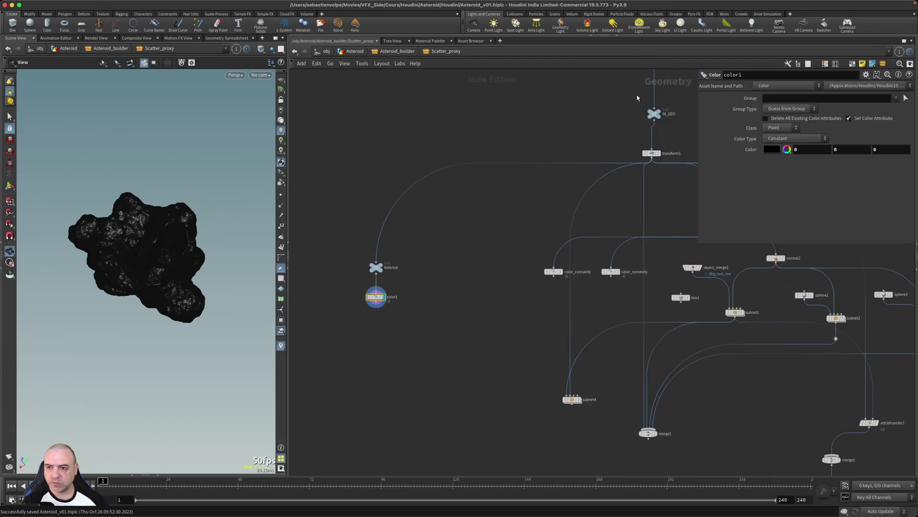
Step: Duplicate object_merge1 and subnet1 together and place the copies beside the Asteroid null and color1
{"action": "middle_click_drag", "start_coordinate": [523, 204], "coordinate": [516, 218]}
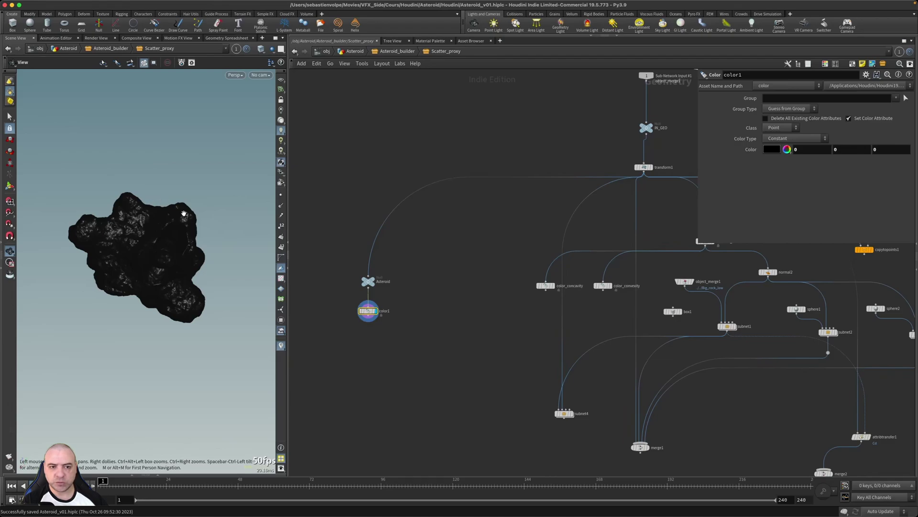
{"action": "left_click", "coordinate": [724, 326]}
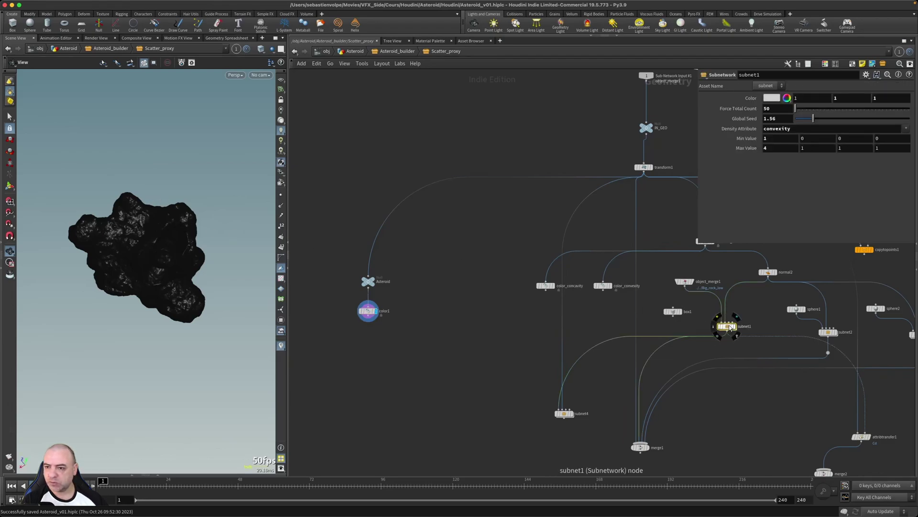
{"action": "left_click", "coordinate": [683, 281]}
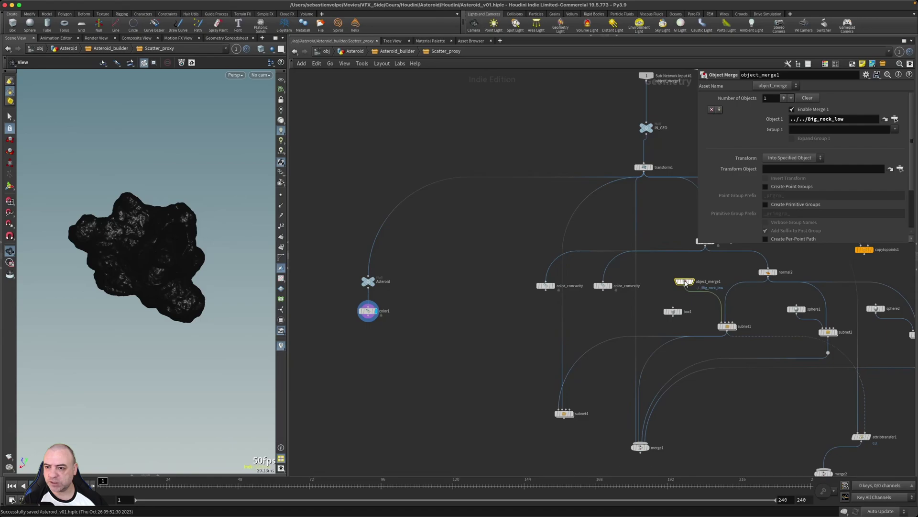
{"action": "left_click", "coordinate": [727, 326], "text": "shift"}
{"action": "left_click_drag", "start_coordinate": [727, 326], "coordinate": [449, 340], "text": "alt"}
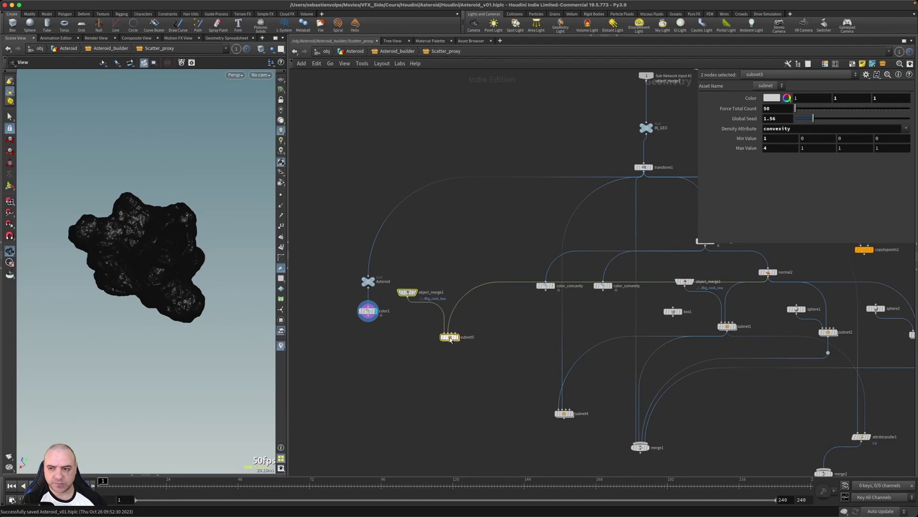
Step: Rearrange the Asteroid branch and the duplicated nodes, and rewire the Asteroid null into subnet5's second input
{"action": "middle_click_drag", "start_coordinate": [511, 328], "coordinate": [498, 344]}
{"action": "left_click_drag", "start_coordinate": [378, 234], "coordinate": [350, 309]}
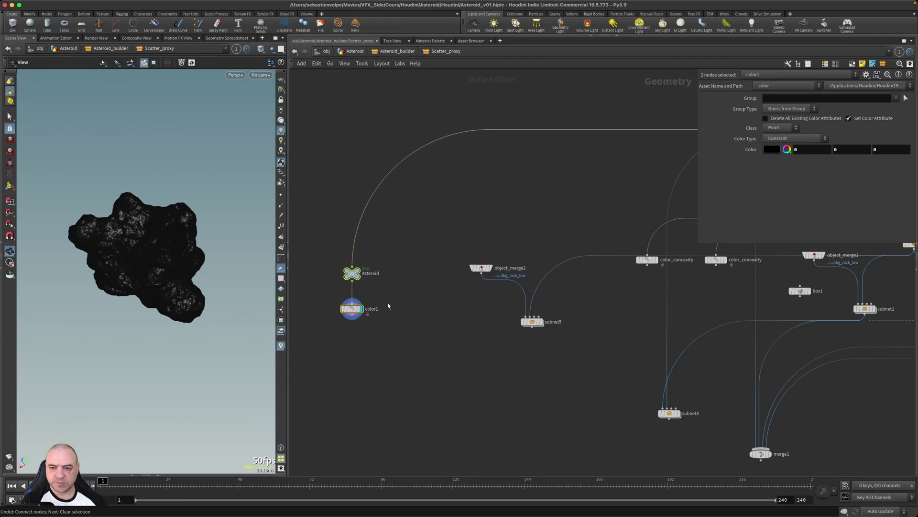
{"action": "middle_click_drag", "start_coordinate": [404, 297], "coordinate": [402, 317]}
{"action": "left_click_drag", "start_coordinate": [564, 369], "coordinate": [474, 285]}
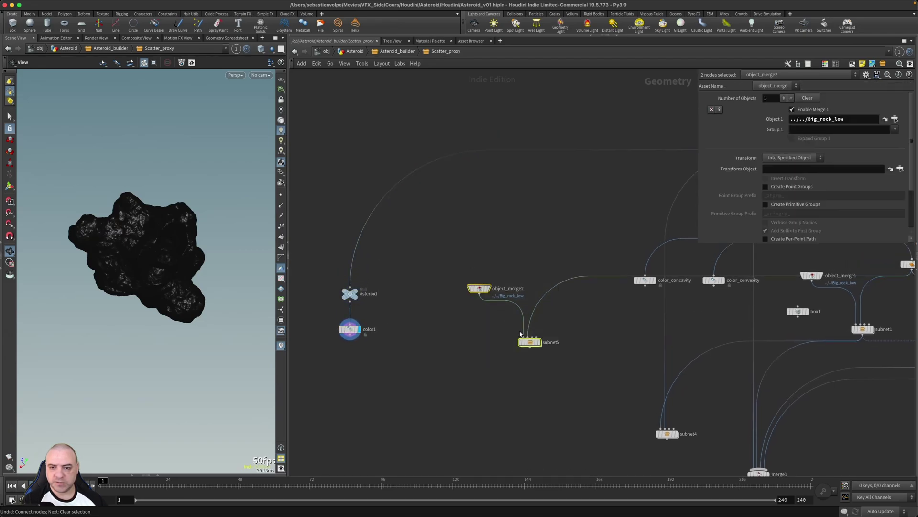
{"action": "left_click_drag", "start_coordinate": [529, 344], "coordinate": [453, 406]}
{"action": "left_click", "coordinate": [523, 349]}
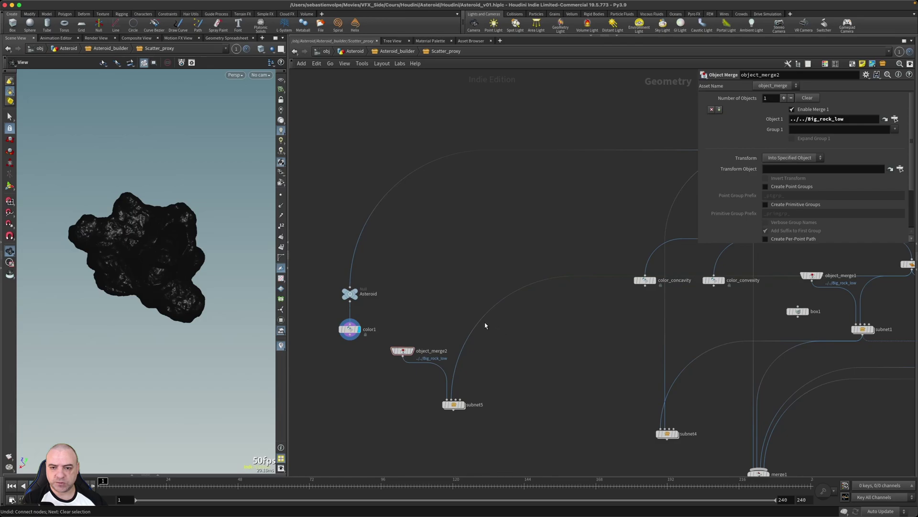
{"action": "left_click_drag", "start_coordinate": [471, 319], "coordinate": [368, 306]}
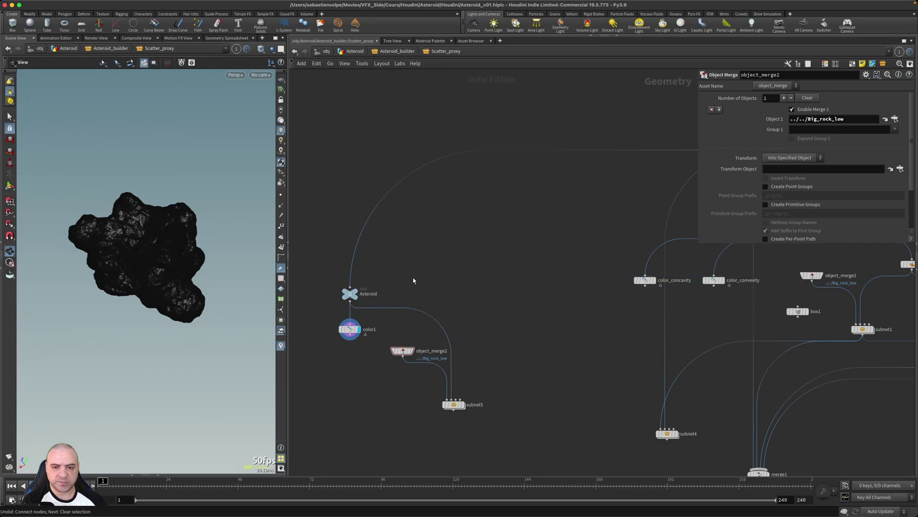
Step: Duplicate color1 below subnet5, wire and display the copy, and align color1 level with it
{"action": "left_click_drag", "start_coordinate": [354, 332], "coordinate": [454, 441], "text": "alt"}
{"action": "middle_click_drag", "start_coordinate": [486, 419], "coordinate": [494, 364]}
{"action": "left_click_drag", "start_coordinate": [458, 377], "coordinate": [462, 355]}
{"action": "scroll", "coordinate": [473, 362], "scroll_direction": "up", "scroll_amount": 3}
{"action": "middle_click_drag", "start_coordinate": [483, 372], "coordinate": [545, 329]}
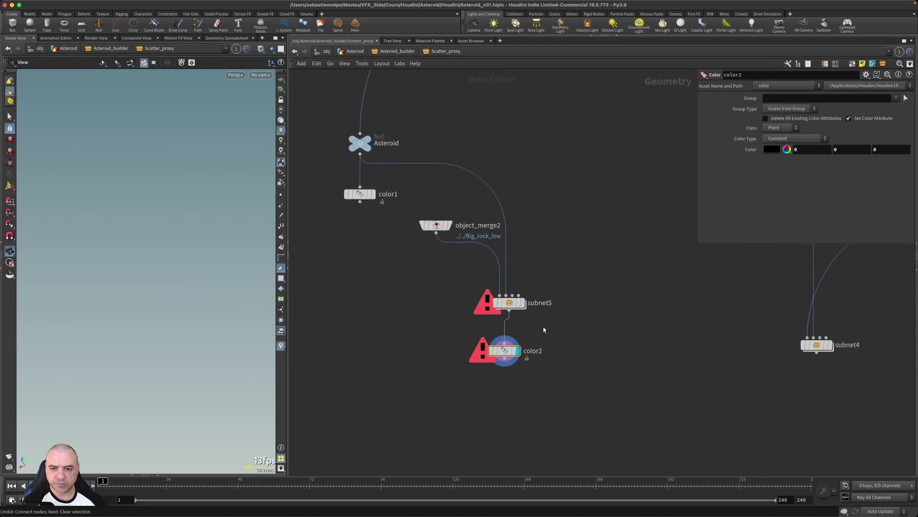
{"action": "left_click_drag", "start_coordinate": [365, 198], "coordinate": [364, 356]}
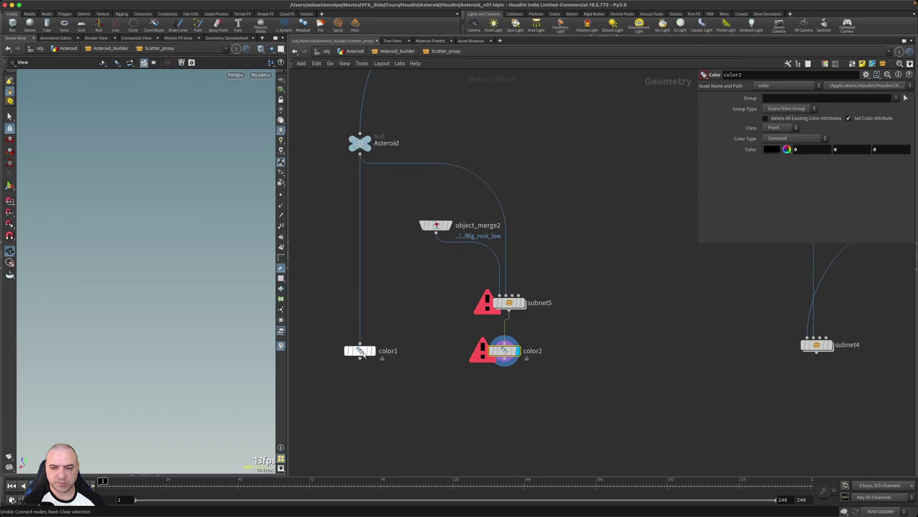
Step: Insert a Labs Measure Curvature node on the wire between the Asteroid null and subnet5
{"action": "left_click", "coordinate": [509, 305]}
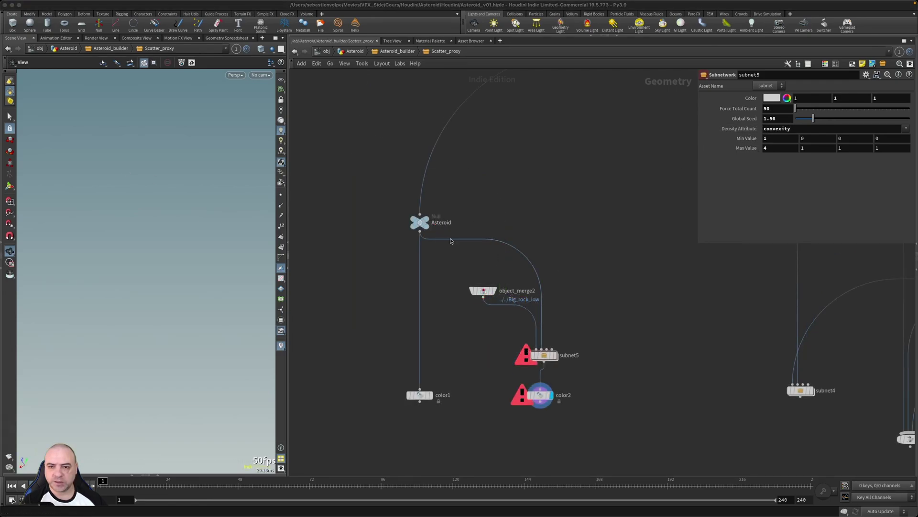
{"action": "left_click_drag", "start_coordinate": [483, 257], "coordinate": [535, 240]}
{"action": "key", "text": "Tab"}
{"action": "type", "text": "curva"}
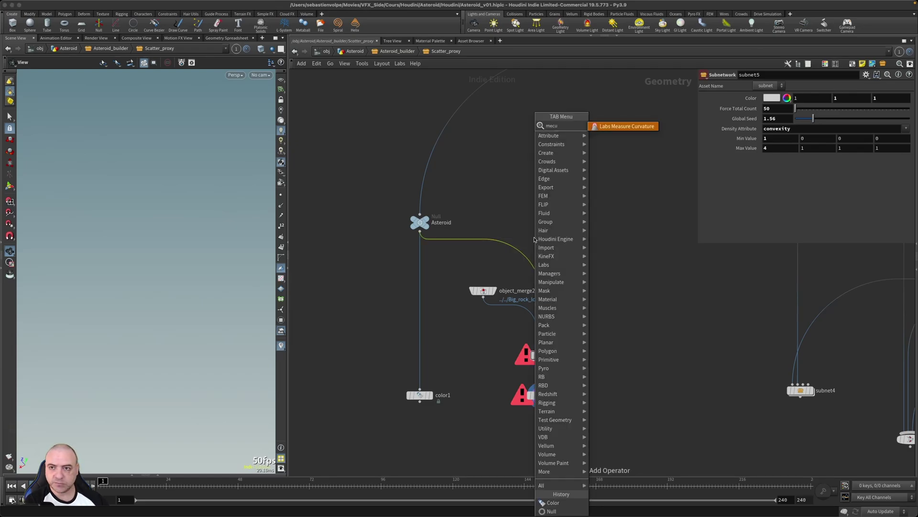
{"action": "key", "text": "Return"}
{"action": "left_click", "coordinate": [535, 249]}
{"action": "left_click_drag", "start_coordinate": [539, 252], "coordinate": [561, 253]}
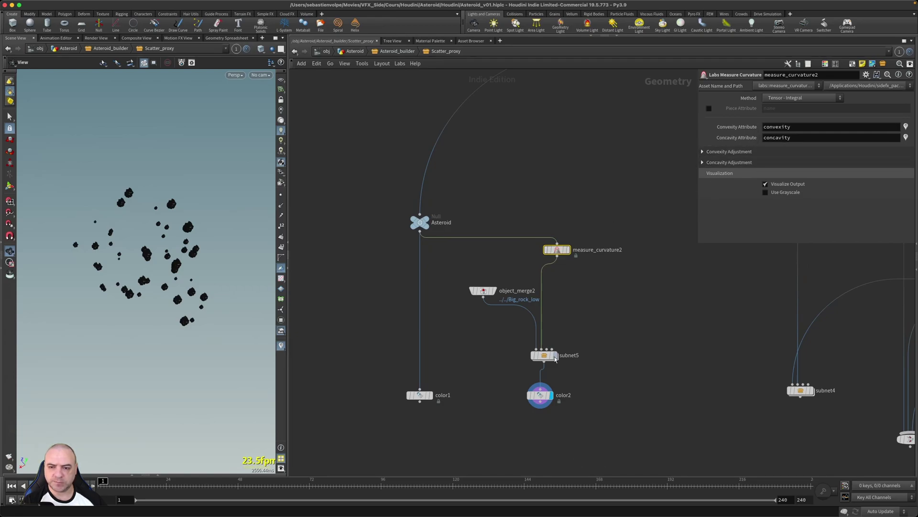
Step: Lower the color2 node slightly and set its color to pure red
{"action": "left_click_drag", "start_coordinate": [541, 395], "coordinate": [544, 403]}
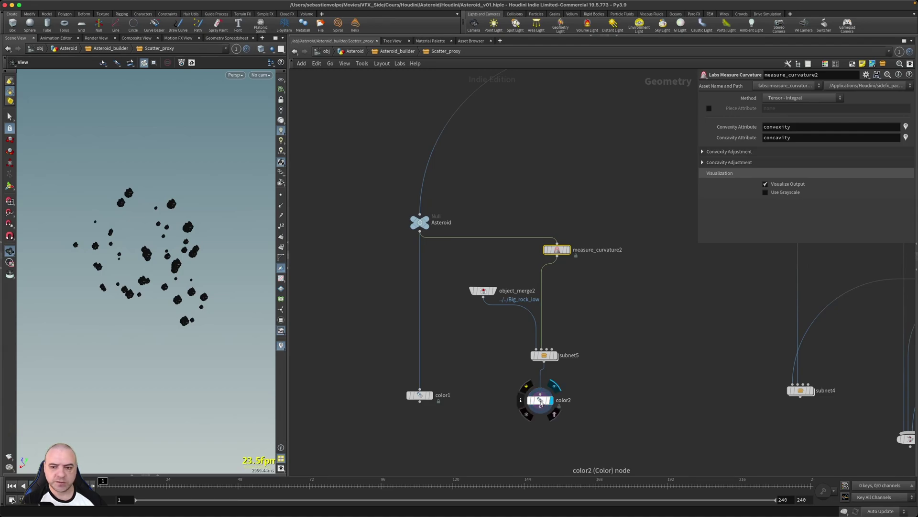
{"action": "left_click", "coordinate": [541, 402]}
{"action": "left_click", "coordinate": [776, 149]}
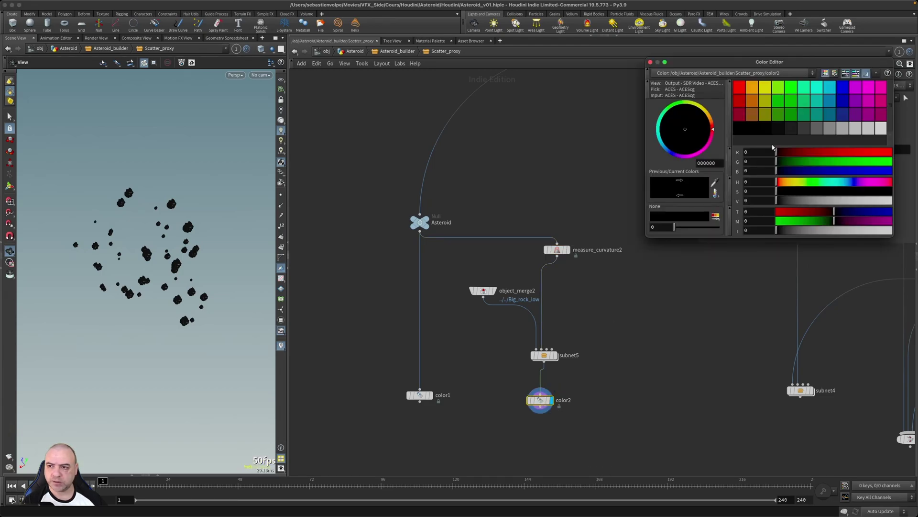
{"action": "left_click", "coordinate": [737, 86]}
{"action": "scroll", "coordinate": [486, 353], "scroll_direction": "down", "scroll_amount": 5}
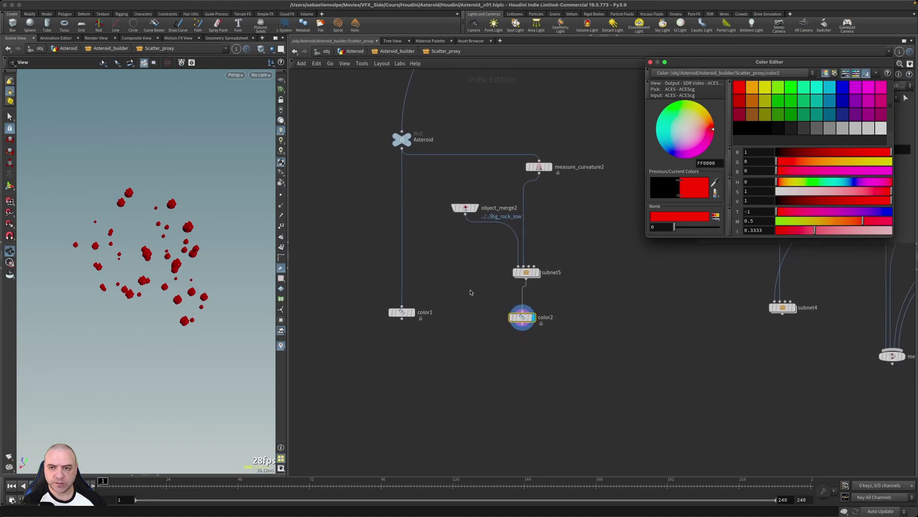
Step: Tidy the branch by moving measure_curvature2 outward and down and nudging color1 lower
{"action": "left_click_drag", "start_coordinate": [532, 165], "coordinate": [572, 203]}
{"action": "scroll", "coordinate": [594, 362], "scroll_direction": "up", "scroll_amount": 2}
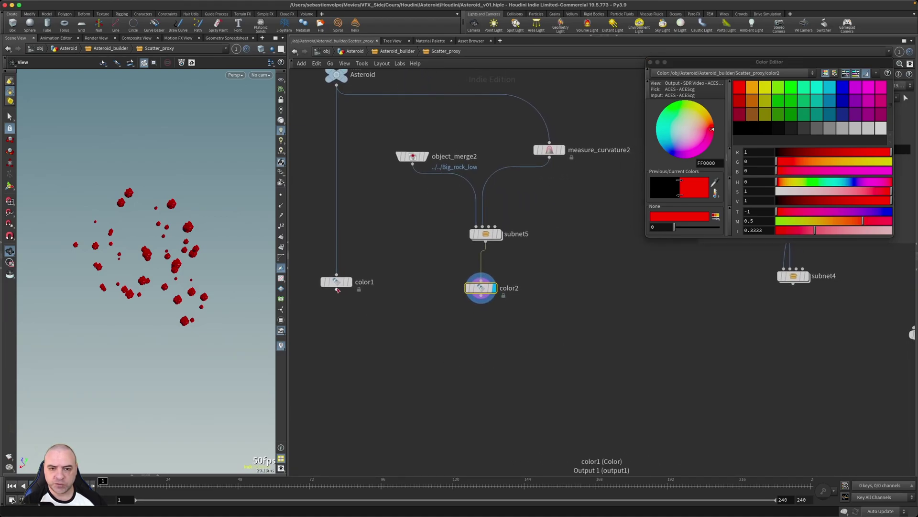
{"action": "middle_click_drag", "start_coordinate": [366, 329], "coordinate": [371, 340]}
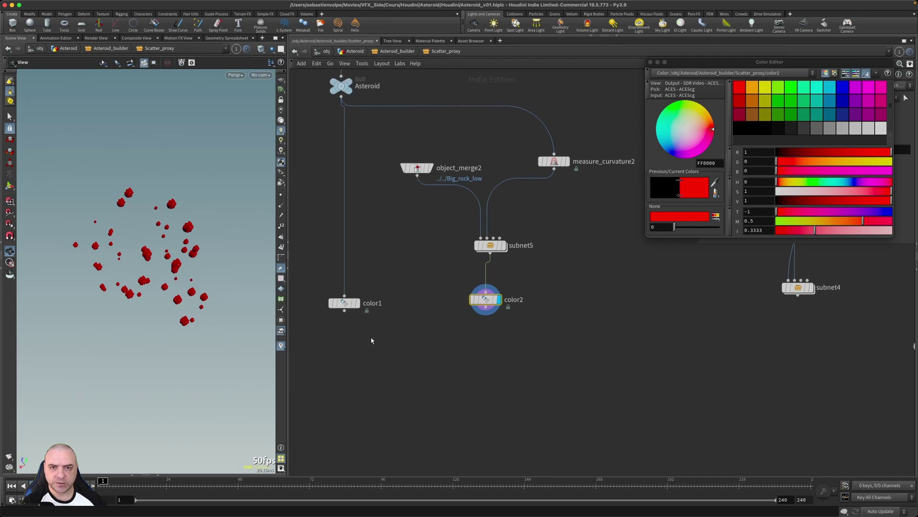
Step: Add an Attribute Transfer node with color1 as its first input and color2 as its second, and display it
{"action": "left_click_drag", "start_coordinate": [345, 311], "coordinate": [388, 368]}
{"action": "key", "text": "Tab"}
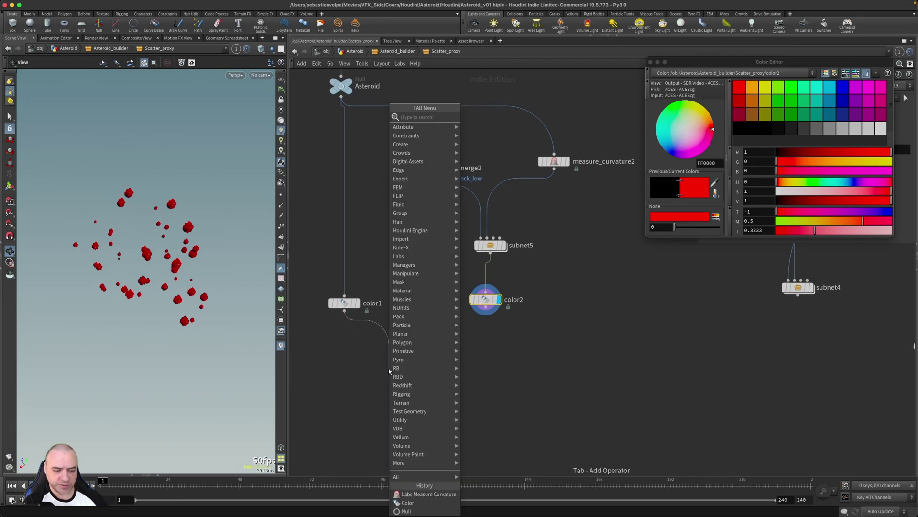
{"action": "type", "text": "attr"}
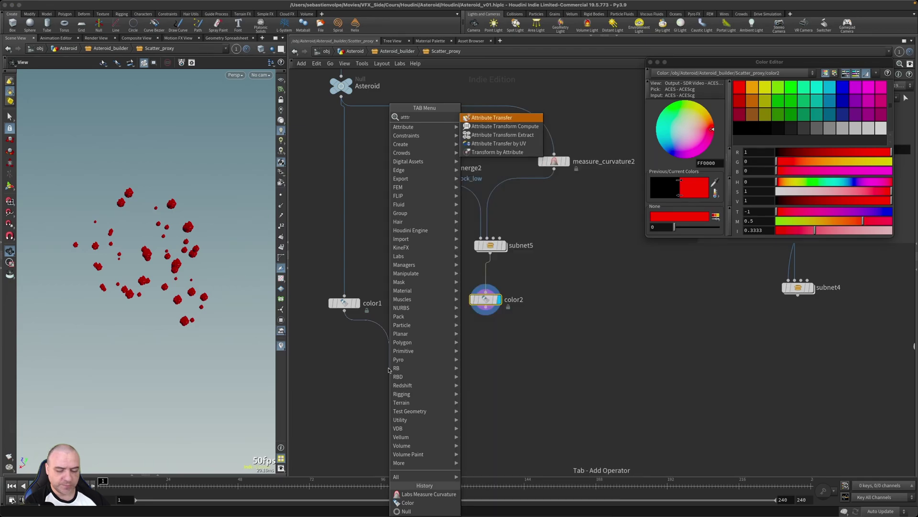
{"action": "key", "text": "Return"}
{"action": "left_click", "coordinate": [389, 370]}
{"action": "left_click_drag", "start_coordinate": [395, 362], "coordinate": [455, 335]}
{"action": "left_click", "coordinate": [404, 369]}
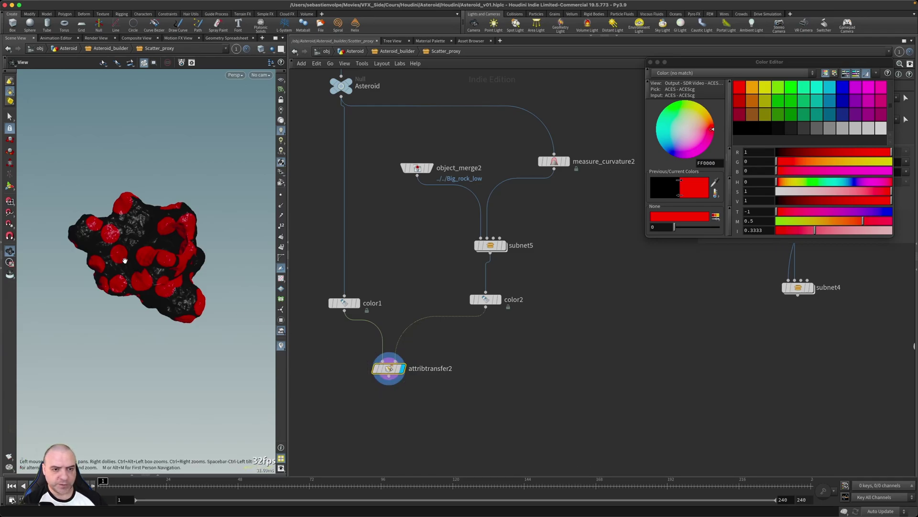
{"action": "scroll", "coordinate": [158, 264], "scroll_direction": "up", "scroll_amount": 4}
{"action": "scroll", "coordinate": [159, 264], "scroll_direction": "up", "scroll_amount": 5}
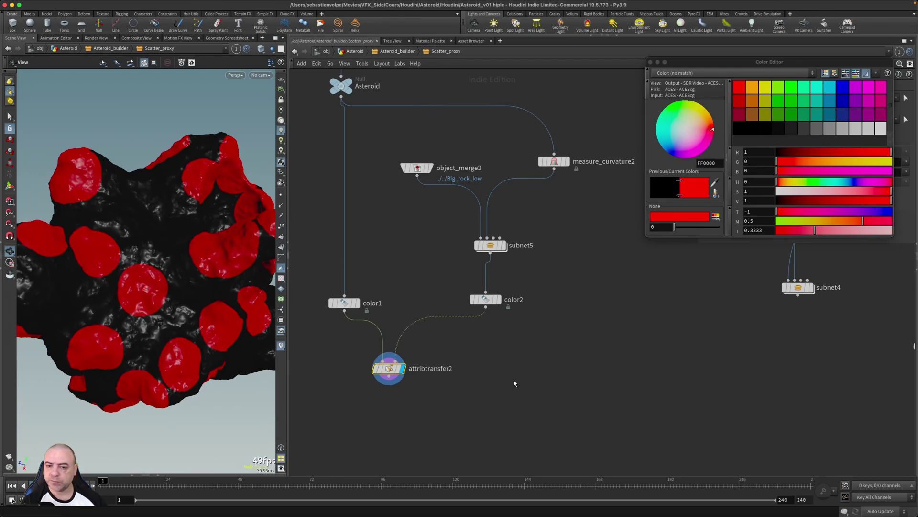
Step: Close the color editor and limit the attribute transfer to the Cd point attribute, with primitive attributes disabled
{"action": "left_click", "coordinate": [650, 63]}
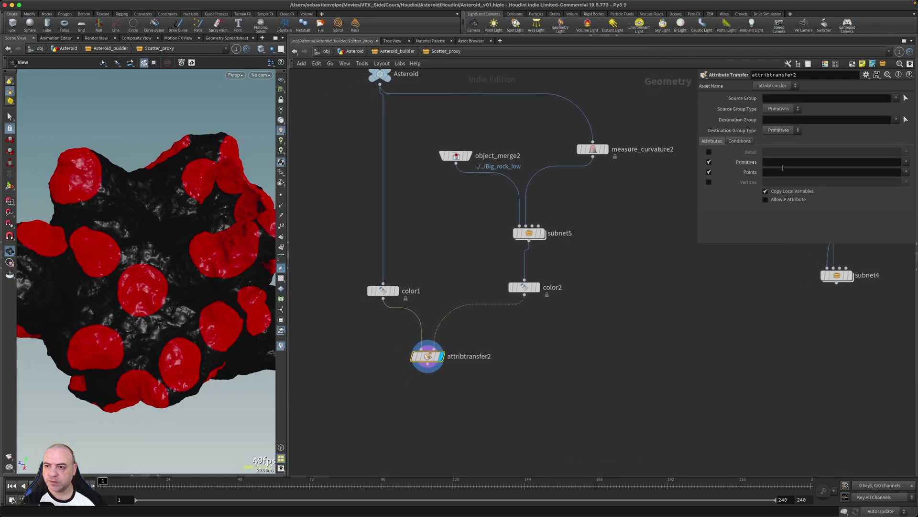
{"action": "left_click", "coordinate": [709, 162]}
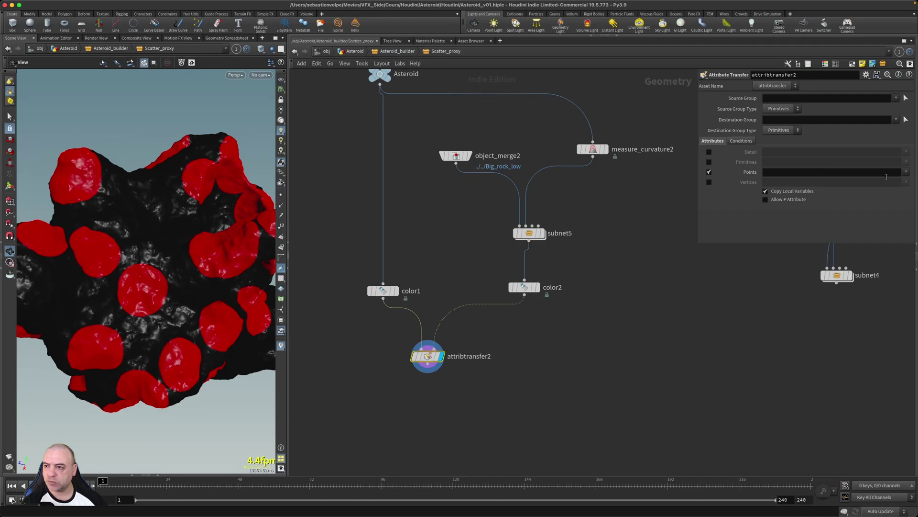
{"action": "left_click", "coordinate": [906, 173]}
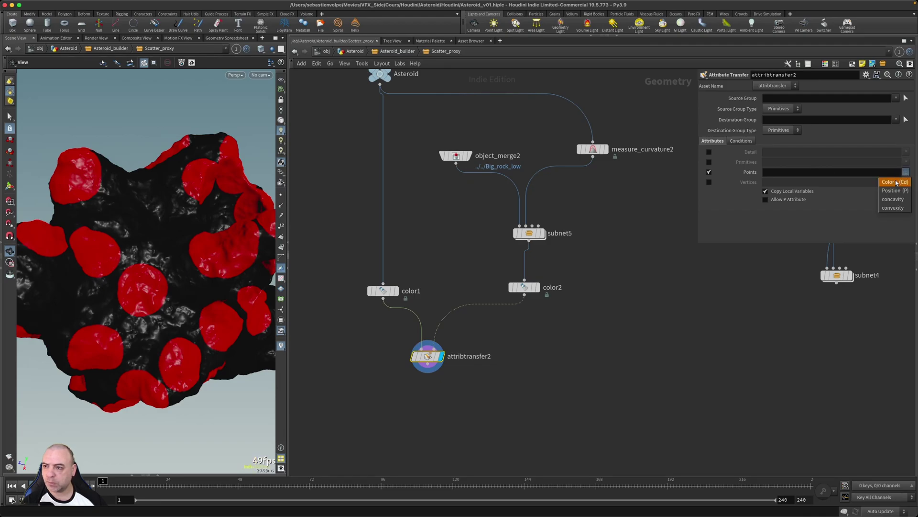
{"action": "left_click", "coordinate": [894, 183]}
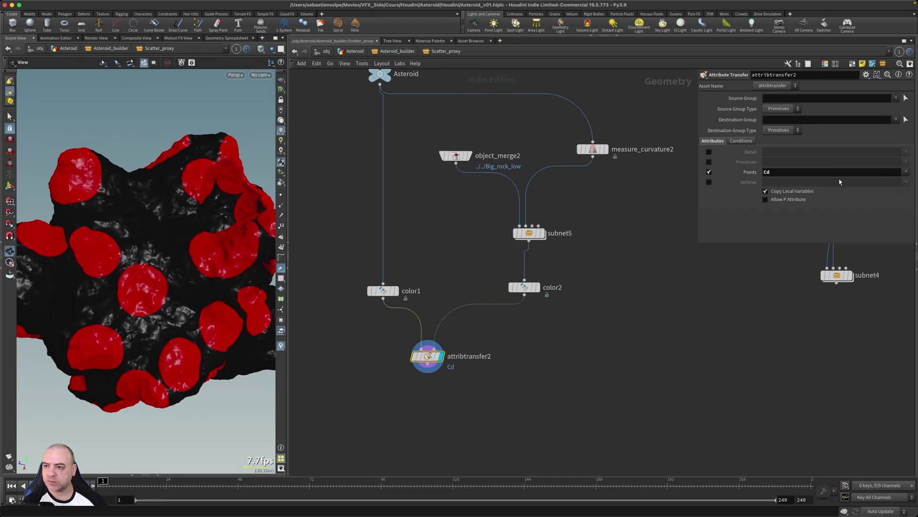
Step: Set the attribute transfer's distance threshold to 3 and its blend width to 2.5
{"action": "left_click", "coordinate": [737, 140]}
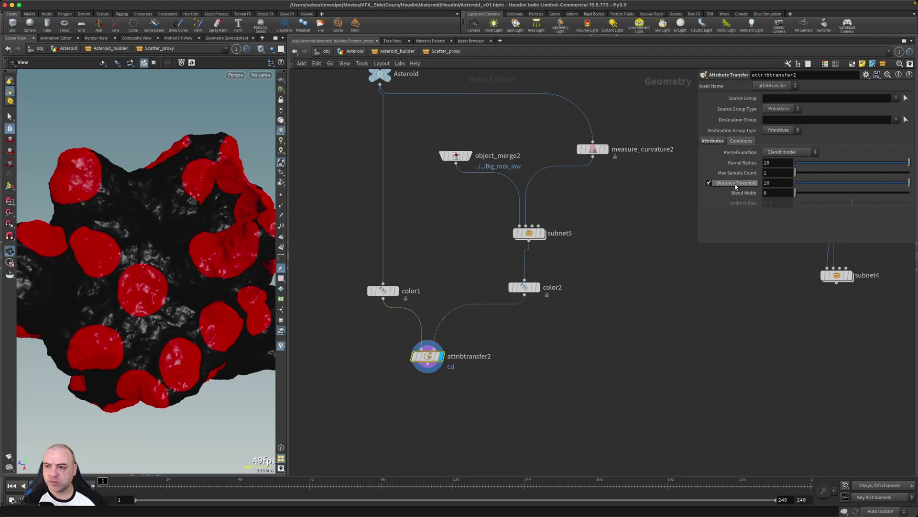
{"action": "type", "text": "3"}
{"action": "key", "text": "Return"}
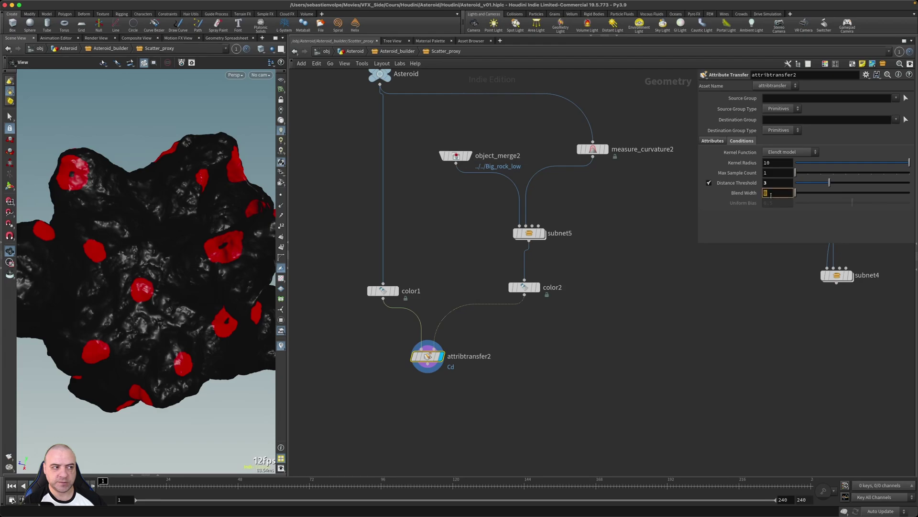
{"action": "left_click", "coordinate": [771, 194]}
{"action": "type", "text": "2.5"}
{"action": "key", "text": "Return"}
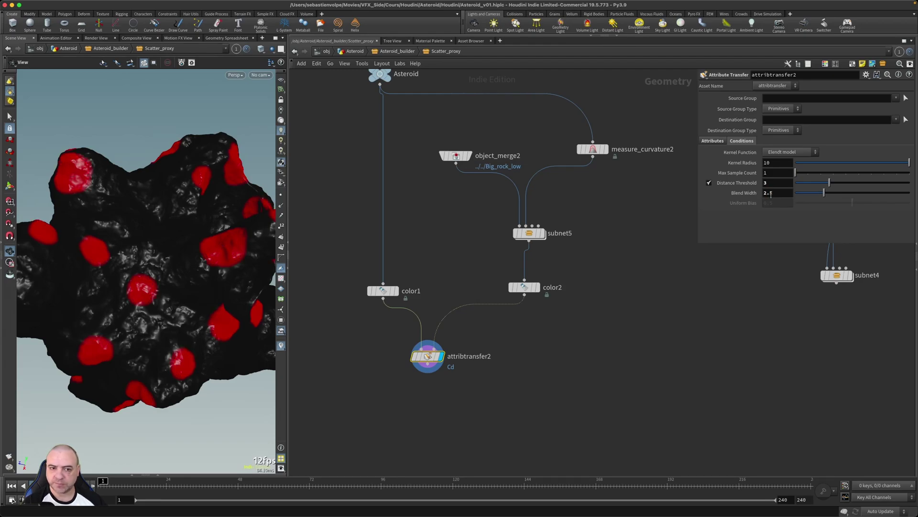
{"action": "left_click", "coordinate": [713, 141]}
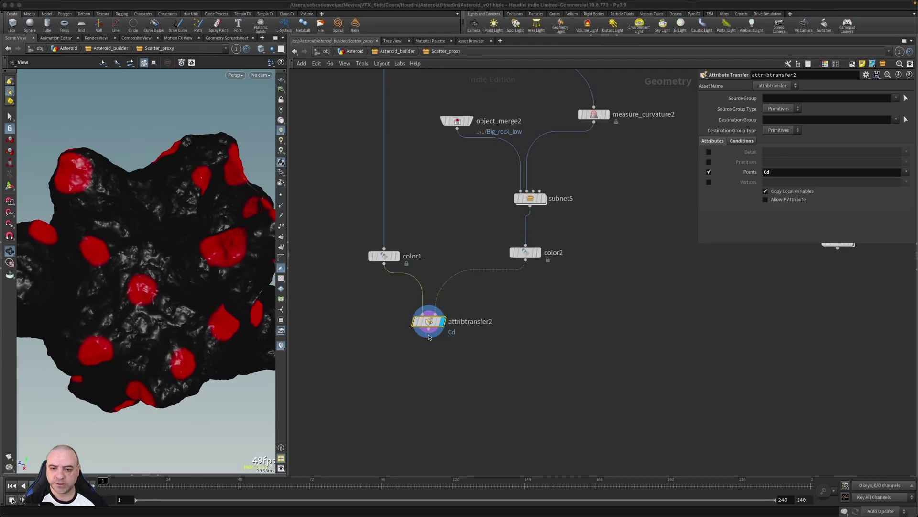
Step: Append an Attribute VOP below attribtransfer2 and position it under that node
{"action": "left_click", "coordinate": [429, 330]}
{"action": "key", "text": "Tab"}
{"action": "type", "text": "attribvop"}
{"action": "key", "text": "Return"}
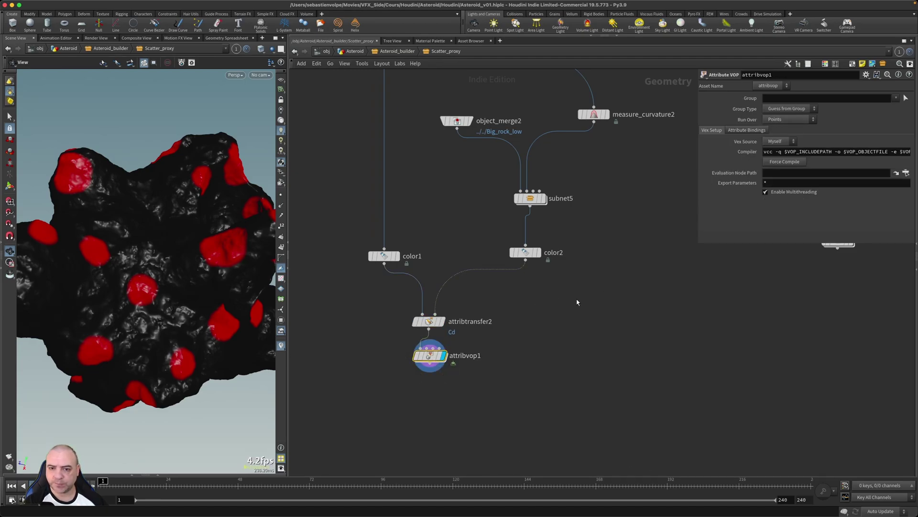
{"action": "scroll", "coordinate": [526, 306], "scroll_direction": "up", "scroll_amount": 5}
{"action": "left_click_drag", "start_coordinate": [445, 321], "coordinate": [436, 337]}
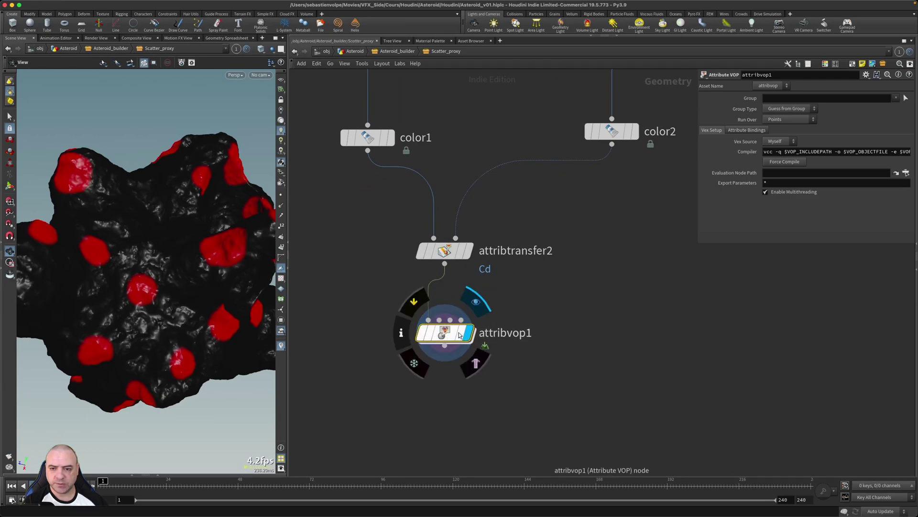
Step: Inside attribvop1, move the geometry output node outward and add a Turbulent Noise whose position is driven by P
{"action": "double_click", "coordinate": [453, 333]}
{"action": "left_click_drag", "start_coordinate": [595, 205], "coordinate": [673, 286]}
{"action": "scroll", "coordinate": [484, 277], "scroll_direction": "up", "scroll_amount": 2}
{"action": "left_click", "coordinate": [429, 259]}
{"action": "key", "text": "Tab"}
{"action": "type", "text": "turb"}
{"action": "key", "text": "Return"}
{"action": "key", "text": "Return"}
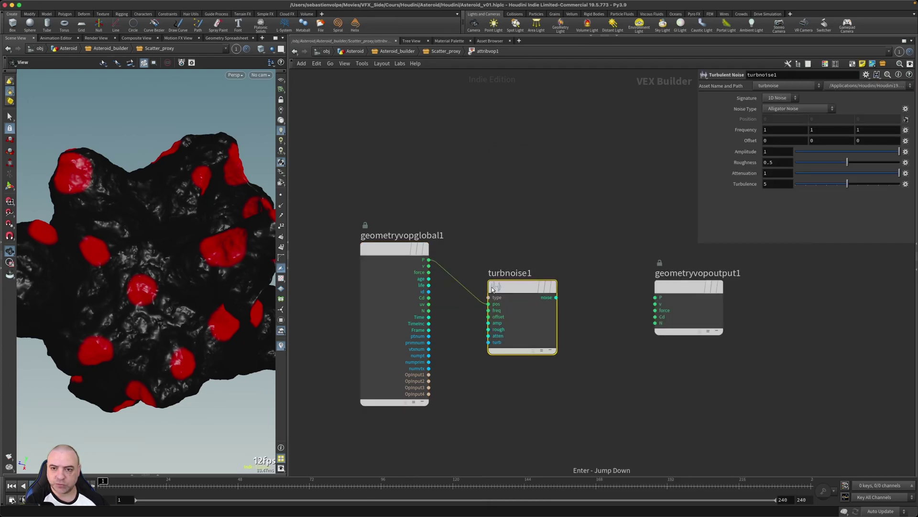
Step: Add a Displace Along Normal node fed by the global P and place it between the noise and the output
{"action": "left_click", "coordinate": [429, 260]}
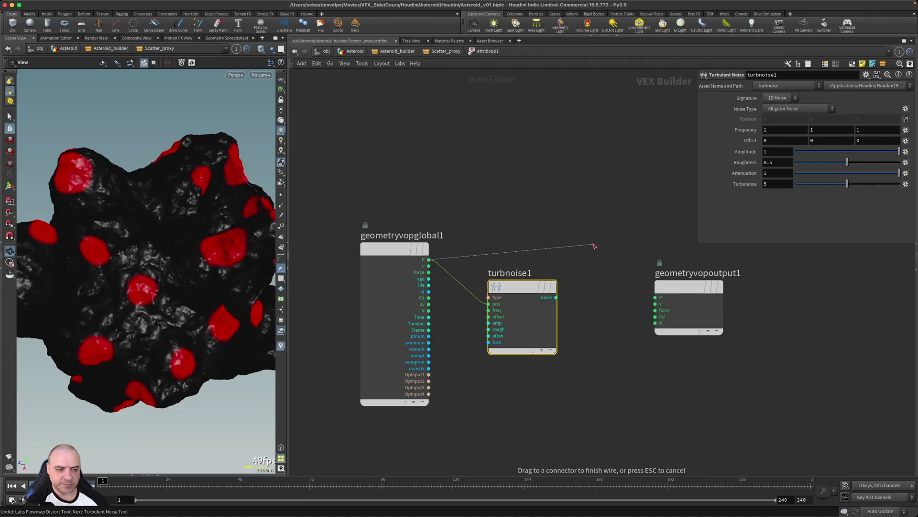
{"action": "key", "text": "Tab"}
{"action": "type", "text": "dis"}
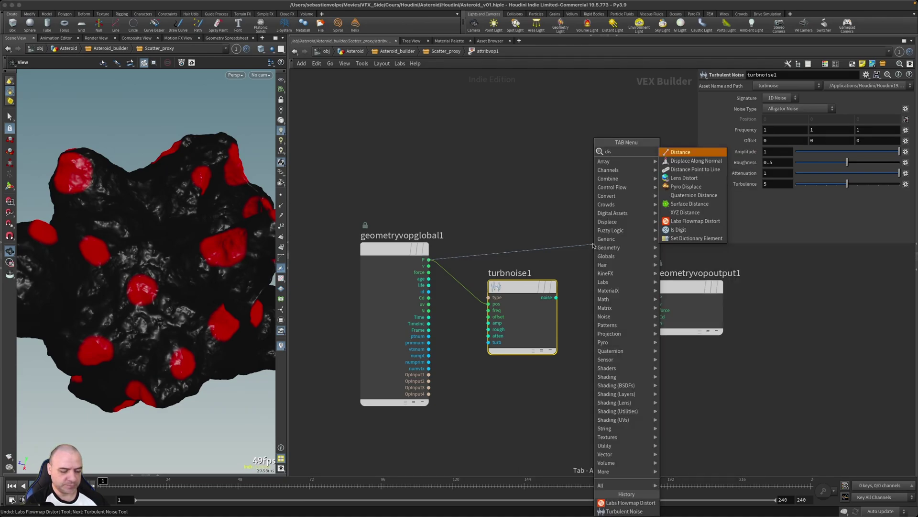
{"action": "type", "text": "a"}
{"action": "key", "text": "Return"}
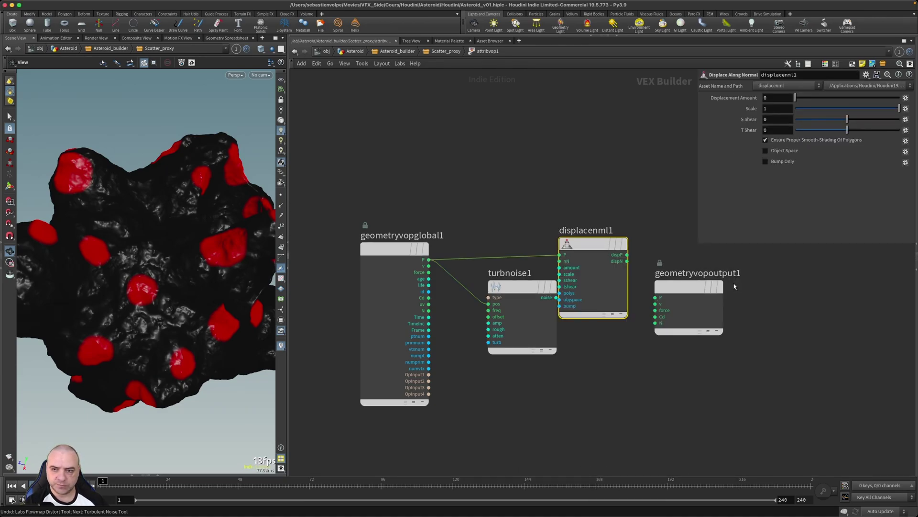
{"action": "left_click_drag", "start_coordinate": [603, 251], "coordinate": [661, 255]}
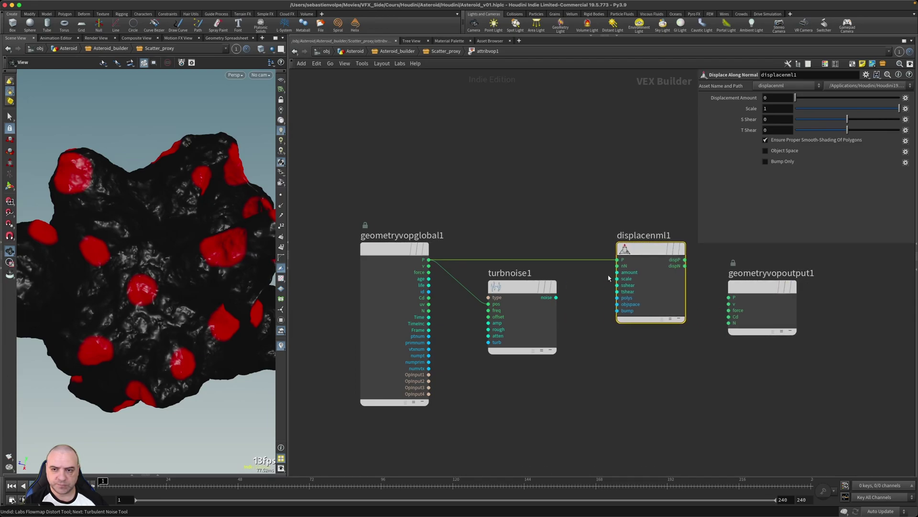
Step: Wire the turbulent noise into the displacement amount and the displaced position dispP into the output's P
{"action": "left_click_drag", "start_coordinate": [557, 298], "coordinate": [617, 272]}
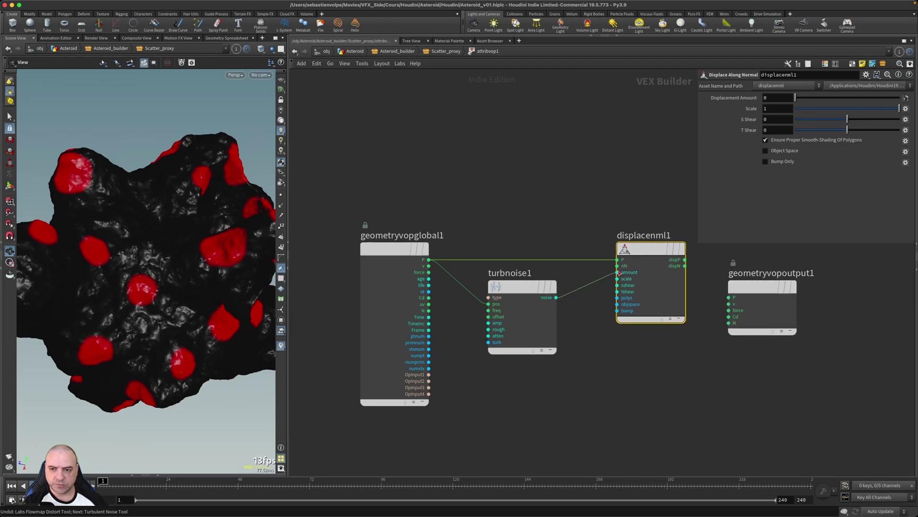
{"action": "middle_click_drag", "start_coordinate": [608, 281], "coordinate": [544, 287]}
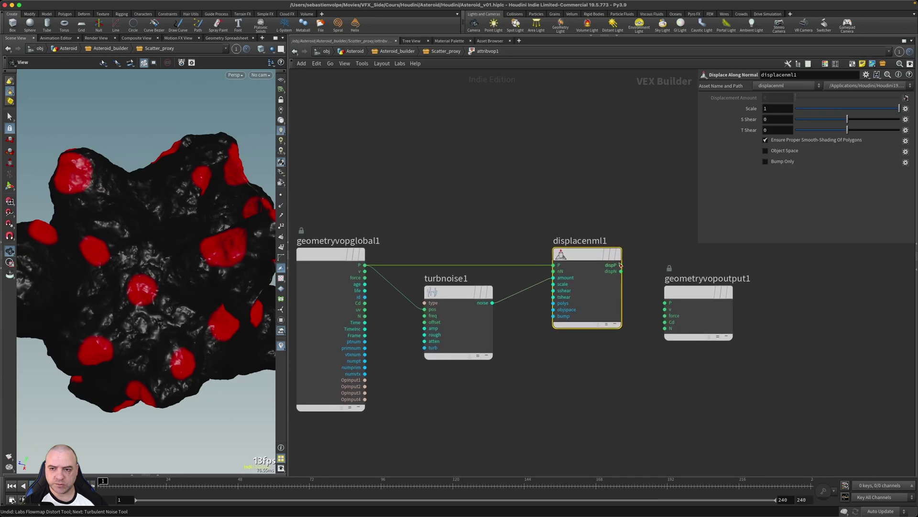
{"action": "left_click", "coordinate": [621, 265]}
{"action": "left_click", "coordinate": [665, 302]}
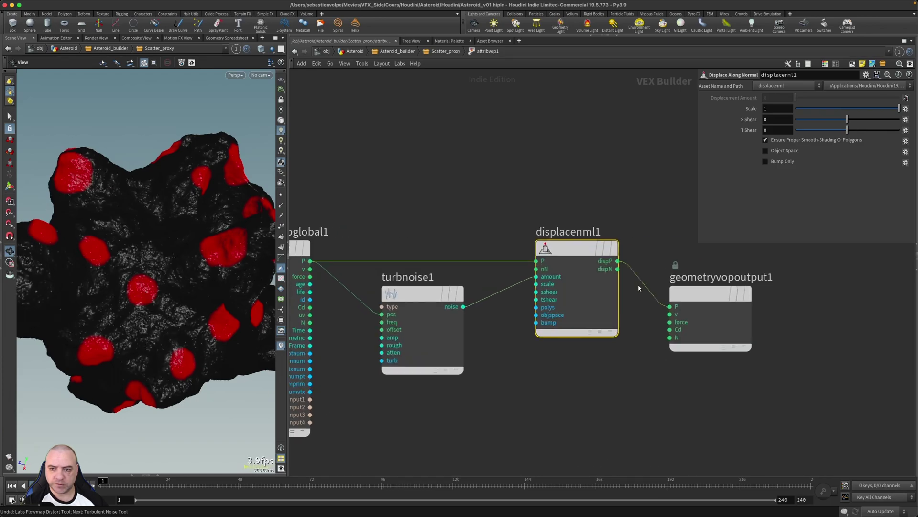
{"action": "scroll", "coordinate": [643, 296], "scroll_direction": "up", "scroll_amount": 3}
{"action": "left_click_drag", "start_coordinate": [145, 237], "coordinate": [175, 242]}
{"action": "scroll", "coordinate": [149, 225], "scroll_direction": "up", "scroll_amount": 5}
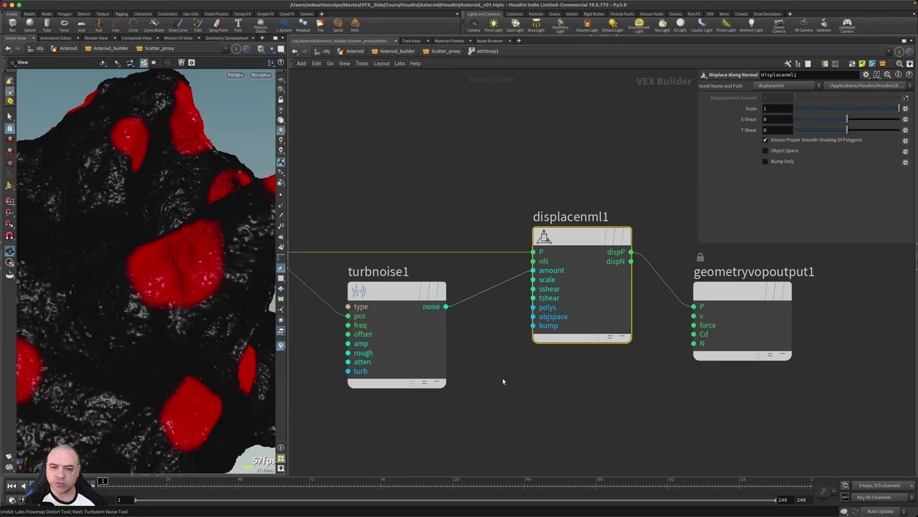
{"action": "scroll", "coordinate": [503, 380], "scroll_direction": "down", "scroll_amount": 2}
{"action": "middle_click_drag", "start_coordinate": [372, 224], "coordinate": [384, 178]}
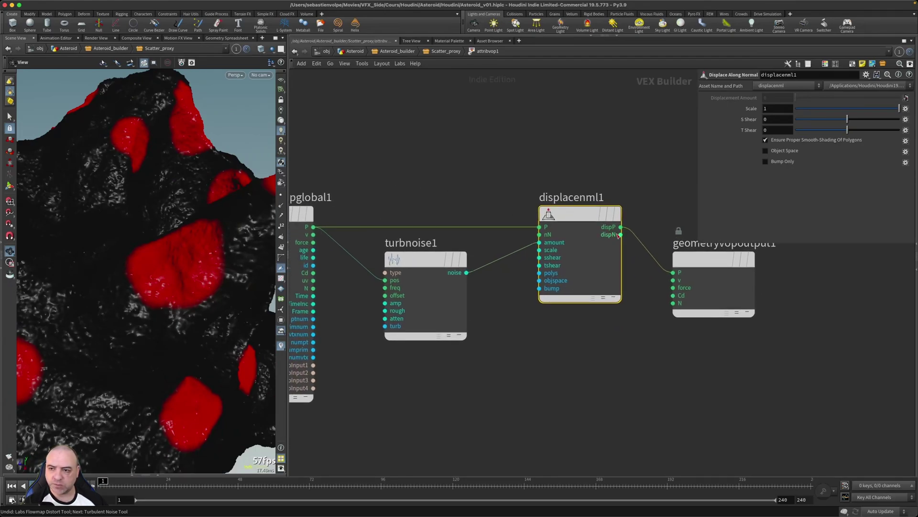
Step: Narrow the parameter pane, reveal the geometry spreadsheet under the viewport, and sort the points by Cd[r] to examine the color values
{"action": "left_click_drag", "start_coordinate": [697, 241], "coordinate": [762, 223]}
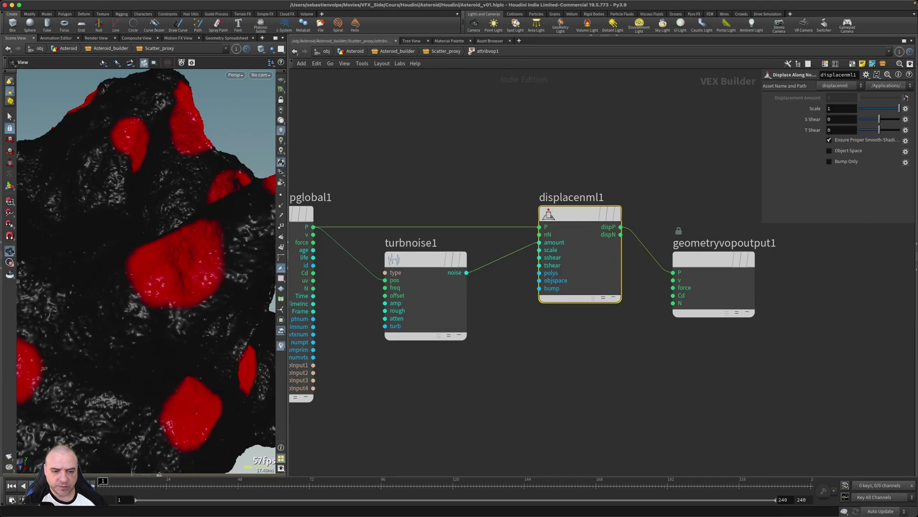
{"action": "left_click_drag", "start_coordinate": [159, 473], "coordinate": [159, 365]}
{"action": "left_click", "coordinate": [162, 404]}
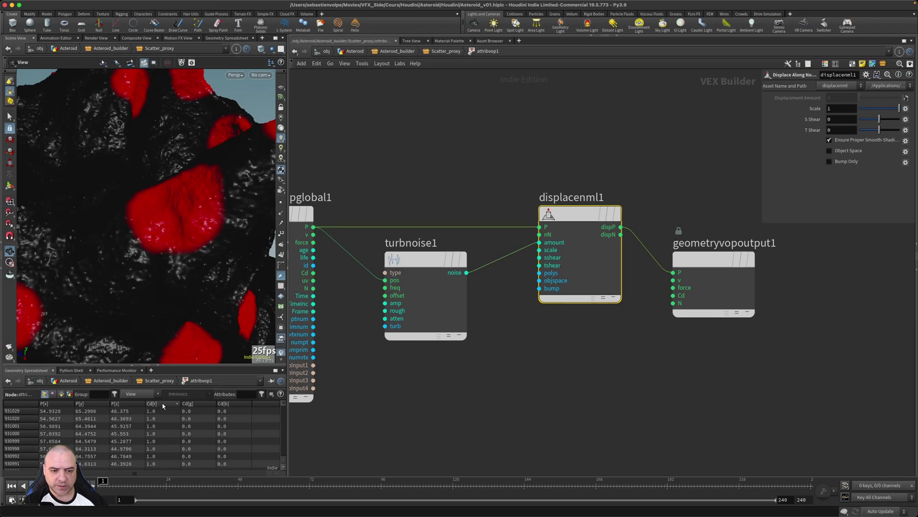
{"action": "left_click_drag", "start_coordinate": [283, 405], "coordinate": [283, 409]}
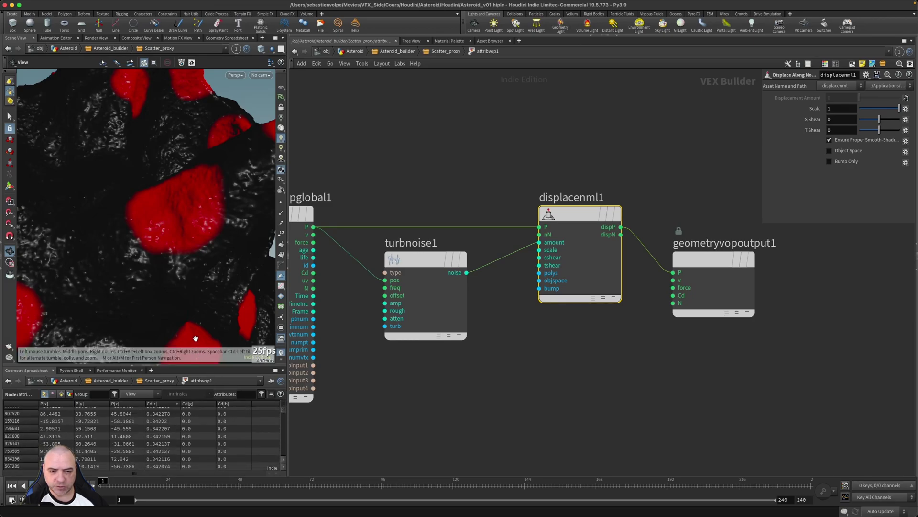
{"action": "left_click", "coordinate": [194, 404]}
{"action": "left_click", "coordinate": [205, 403]}
{"action": "left_click", "coordinate": [167, 404]}
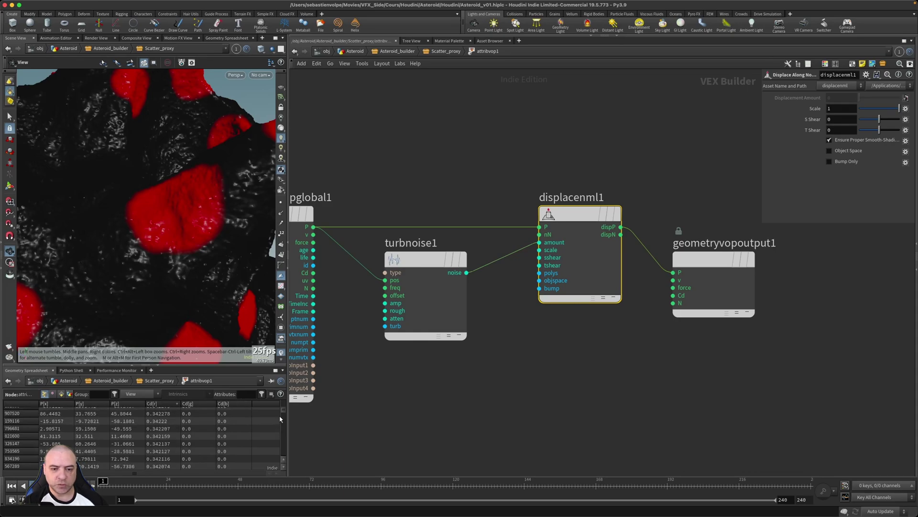
{"action": "left_click_drag", "start_coordinate": [283, 411], "coordinate": [283, 405]}
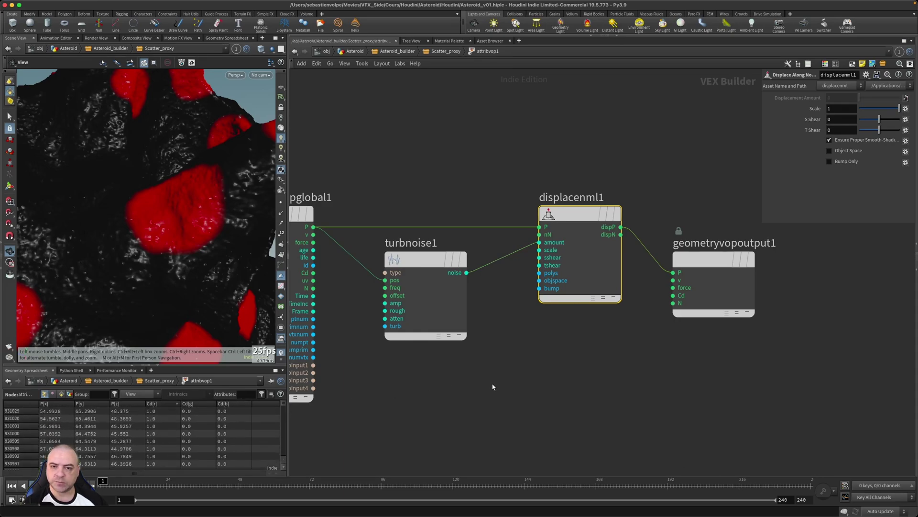
Step: Add a Vector to Float node below the turbulent noise, fed by the global Cd
{"action": "middle_click_drag", "start_coordinate": [494, 387], "coordinate": [535, 375]}
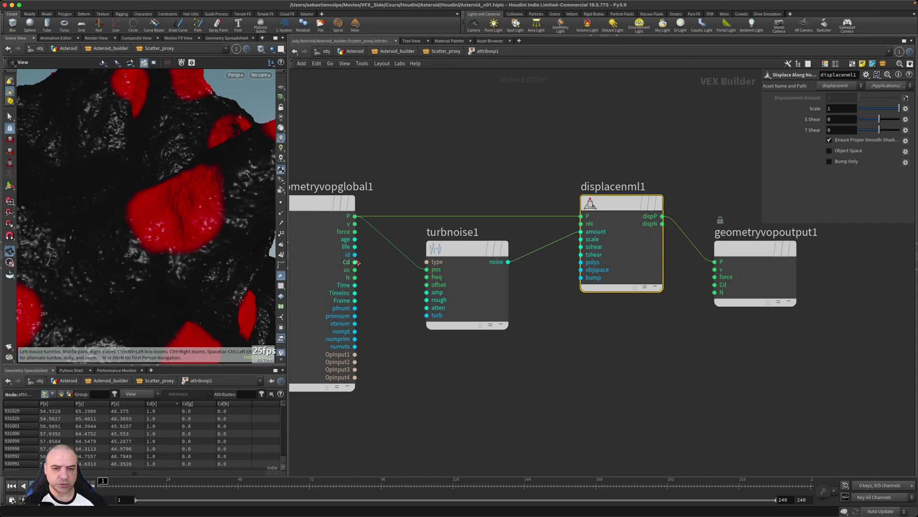
{"action": "left_click_drag", "start_coordinate": [355, 262], "coordinate": [456, 383]}
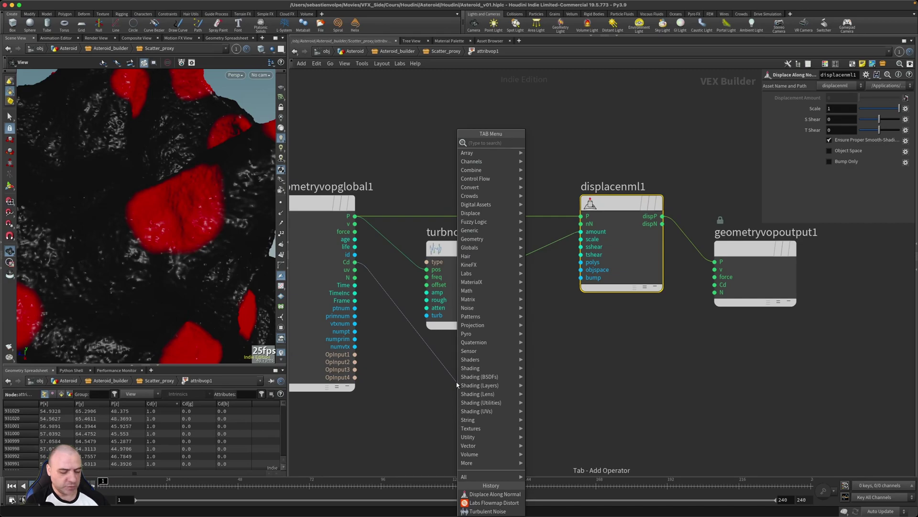
{"action": "type", "text": "vflo"}
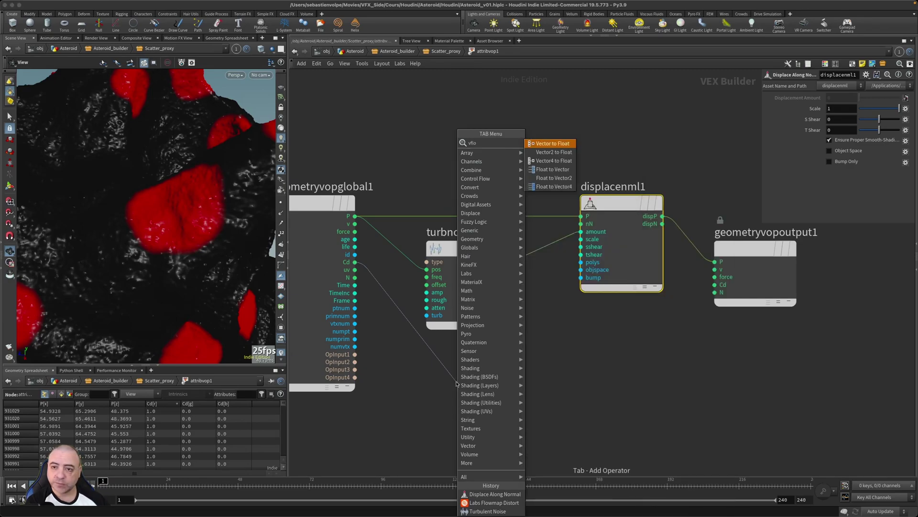
{"action": "key", "text": "Return"}
{"action": "left_click", "coordinate": [456, 383]}
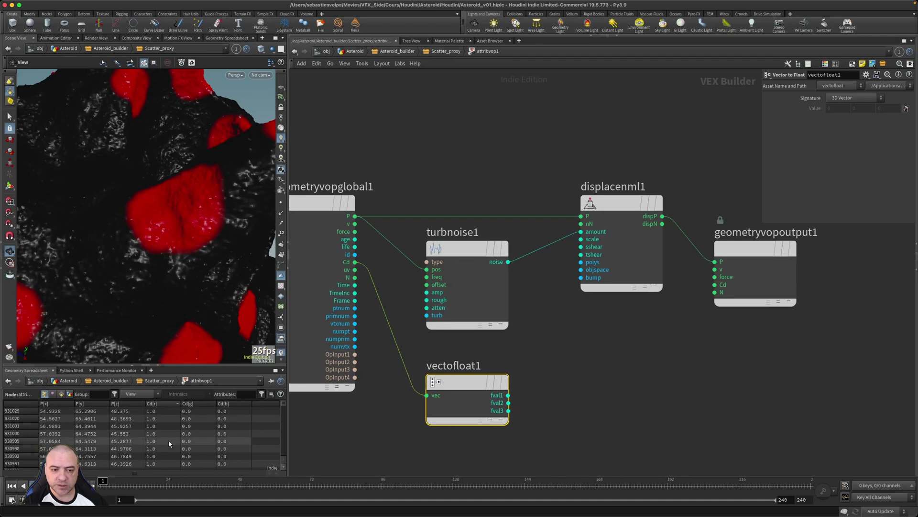
Step: Add a Multiply node that multiplies the Vector to Float's fval1 by the turbulent noise
{"action": "left_click", "coordinate": [509, 397]}
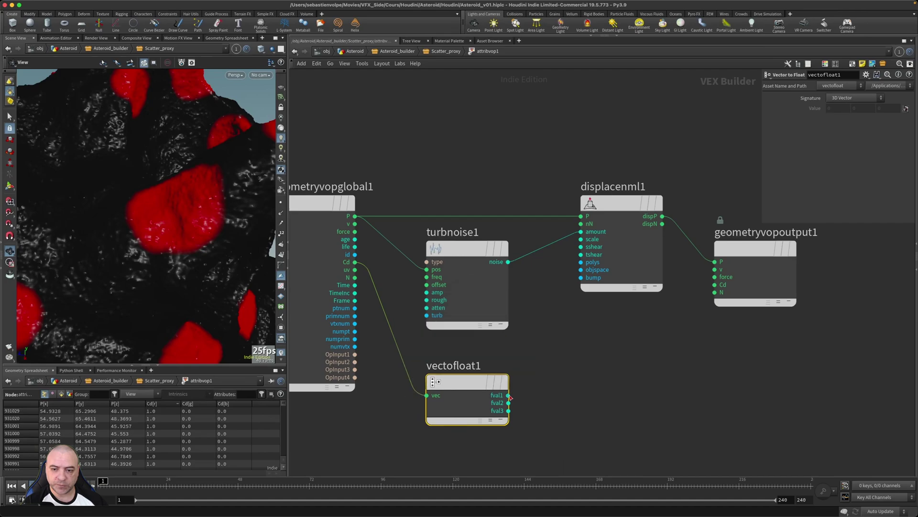
{"action": "key", "text": "Tab"}
{"action": "type", "text": "mul"}
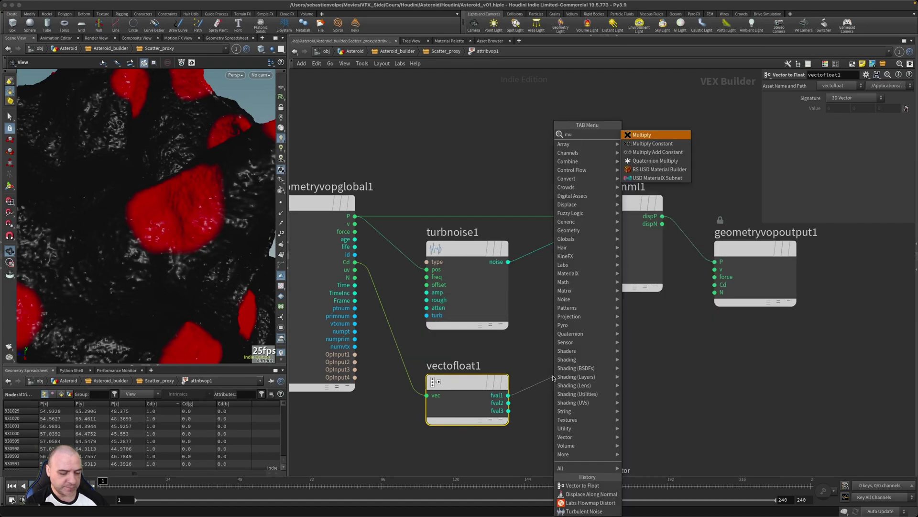
{"action": "key", "text": "Return"}
{"action": "left_click", "coordinate": [617, 380]}
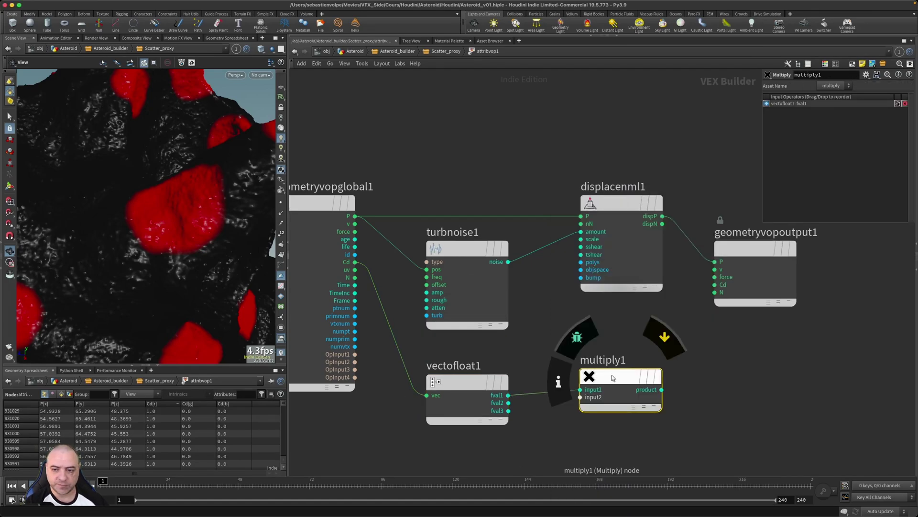
{"action": "left_click_drag", "start_coordinate": [619, 382], "coordinate": [680, 373]}
{"action": "left_click", "coordinate": [508, 262]}
{"action": "left_click", "coordinate": [640, 390]}
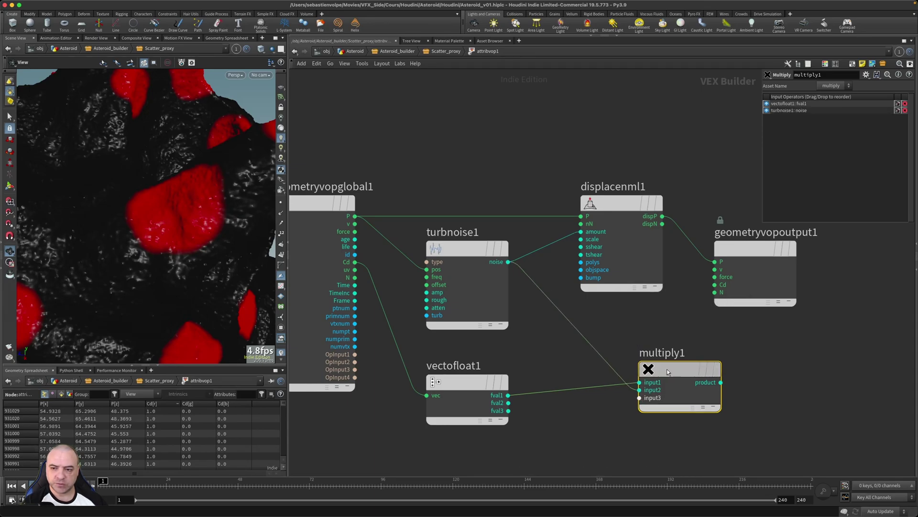
Step: Align the Multiply node under the displace node and wire its product into the displacement amount
{"action": "left_click_drag", "start_coordinate": [708, 370], "coordinate": [651, 372]}
{"action": "left_click", "coordinate": [662, 381]}
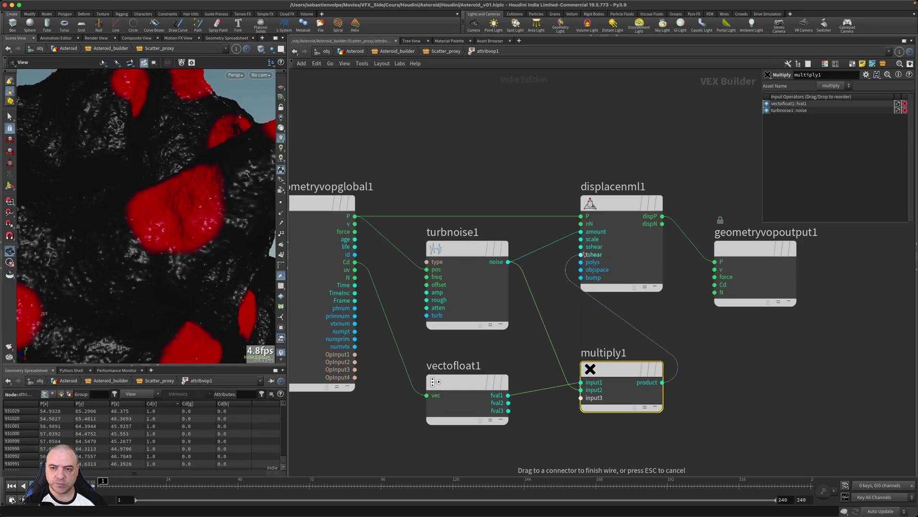
{"action": "left_click", "coordinate": [581, 233]}
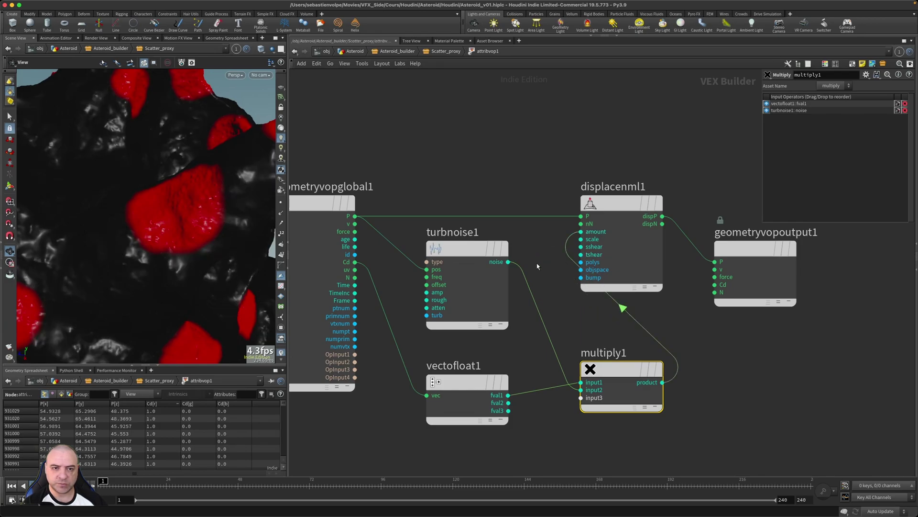
{"action": "mouse_move", "coordinate": [187, 212]}
{"action": "left_mouse_down"}
{"action": "mouse_move", "coordinate": [176, 186]}
{"action": "mouse_move", "coordinate": [192, 224]}
{"action": "left_mouse_up"}
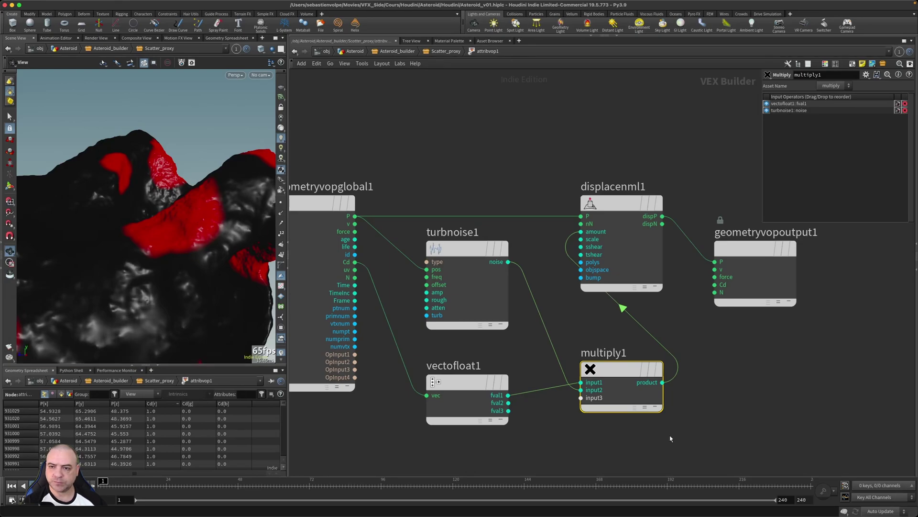
Step: Space out the geometry output and displace nodes, and set the Displace Along Normal scale to 0.5
{"action": "scroll", "coordinate": [669, 433], "scroll_direction": "down", "scroll_amount": 3}
{"action": "left_click_drag", "start_coordinate": [675, 314], "coordinate": [725, 303]}
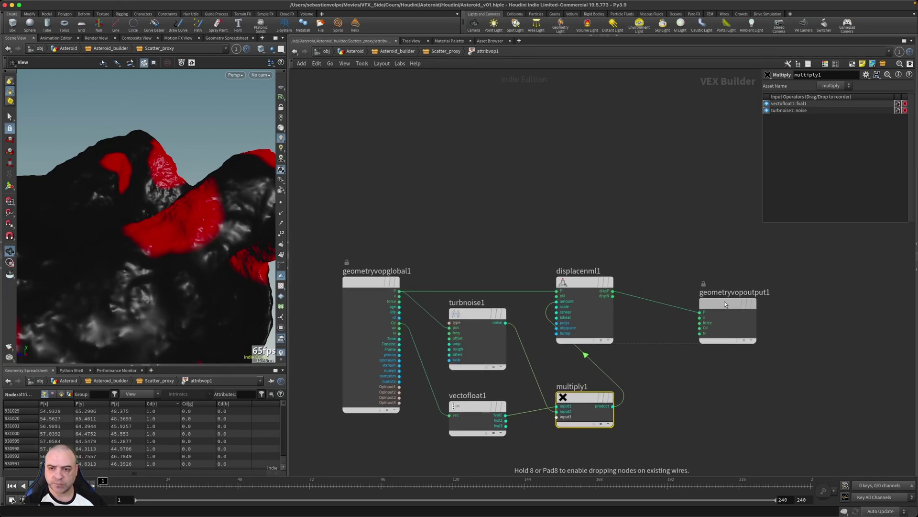
{"action": "left_click_drag", "start_coordinate": [587, 286], "coordinate": [623, 286]}
{"action": "left_click", "coordinate": [624, 286]}
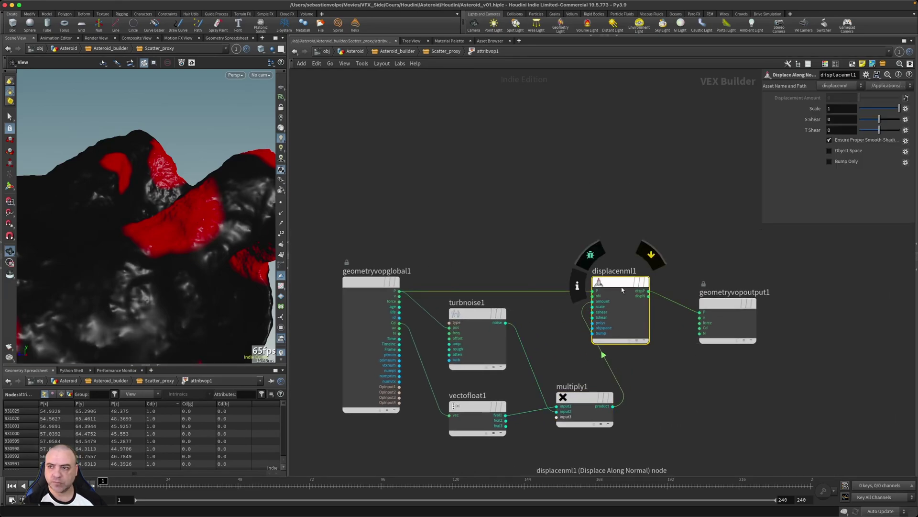
{"action": "left_click", "coordinate": [841, 108]}
{"action": "type", "text": "0.5"}
{"action": "key", "text": "Return"}
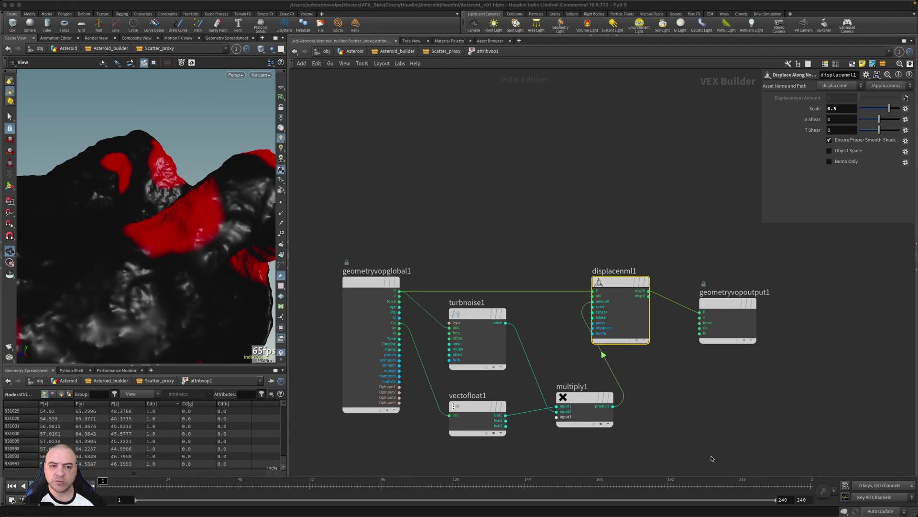
Step: Add a Constant float node feeding the Multiply's third input and place it below the Vector to Float node
{"action": "middle_click_drag", "start_coordinate": [680, 424], "coordinate": [684, 359]}
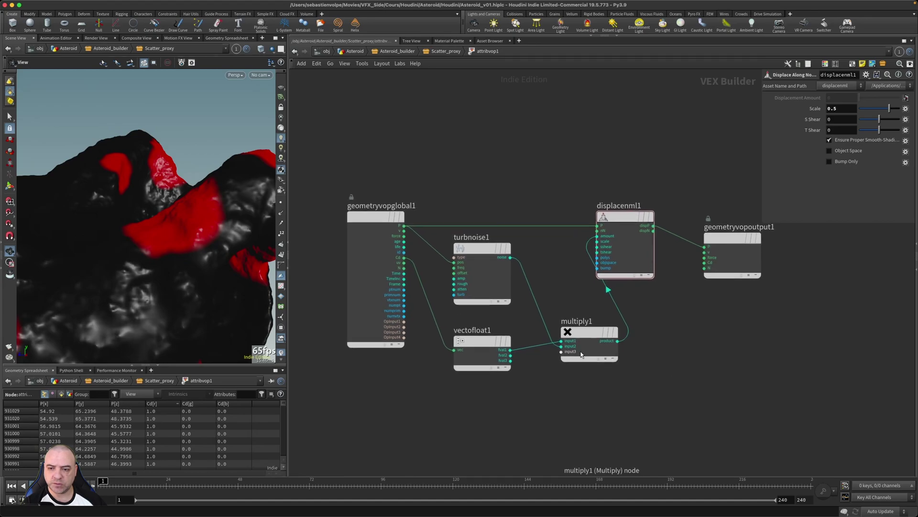
{"action": "left_click_drag", "start_coordinate": [561, 352], "coordinate": [518, 413]}
{"action": "key", "text": "Tab"}
{"action": "type", "text": "cons"}
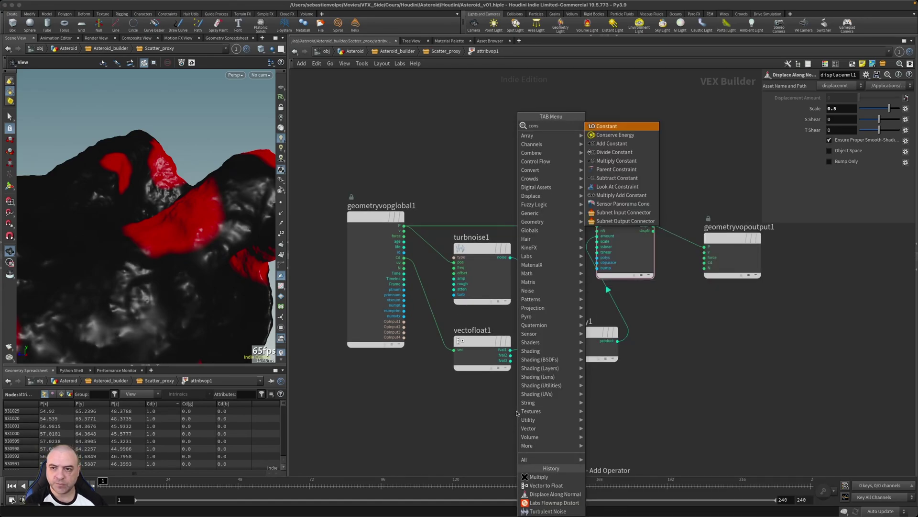
{"action": "key", "text": "Return"}
{"action": "left_click", "coordinate": [517, 414]}
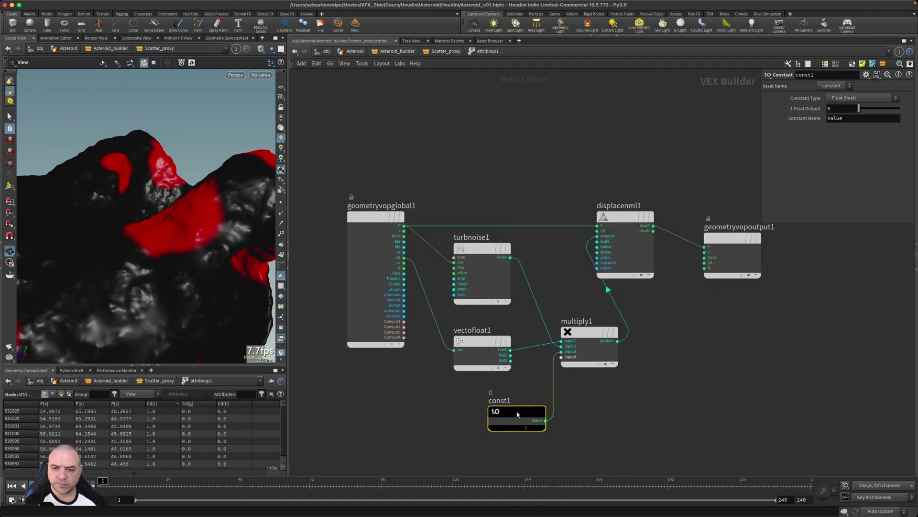
{"action": "left_click_drag", "start_coordinate": [517, 414], "coordinate": [500, 414]}
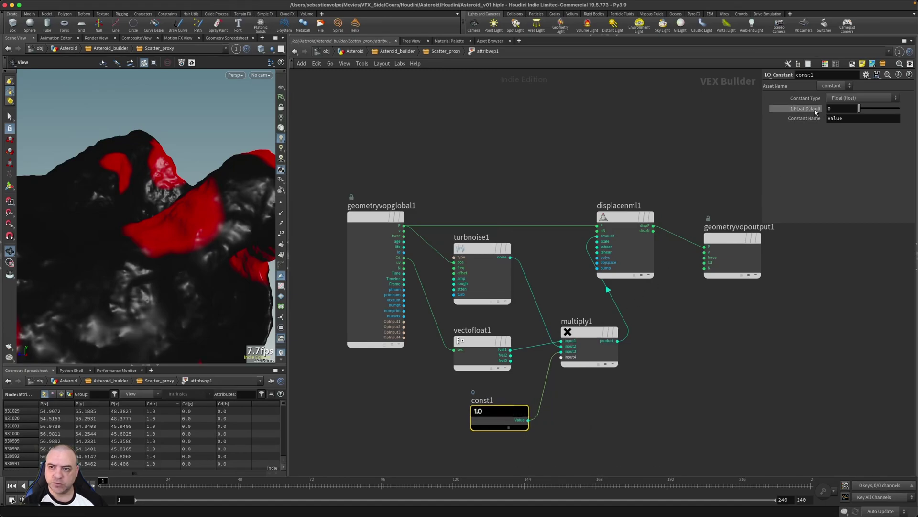
Step: Set the constant's float default to 10
{"action": "left_click", "coordinate": [838, 108]}
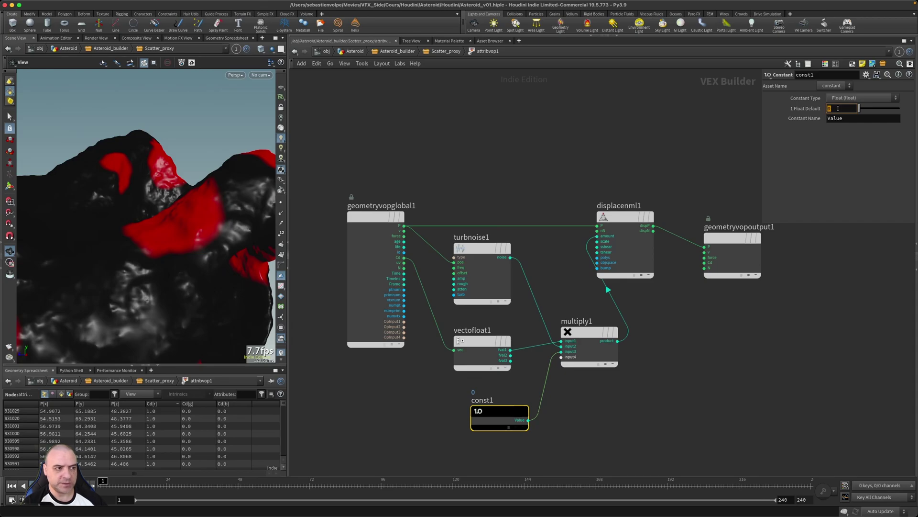
{"action": "type", "text": "10"}
{"action": "key", "text": "Return"}
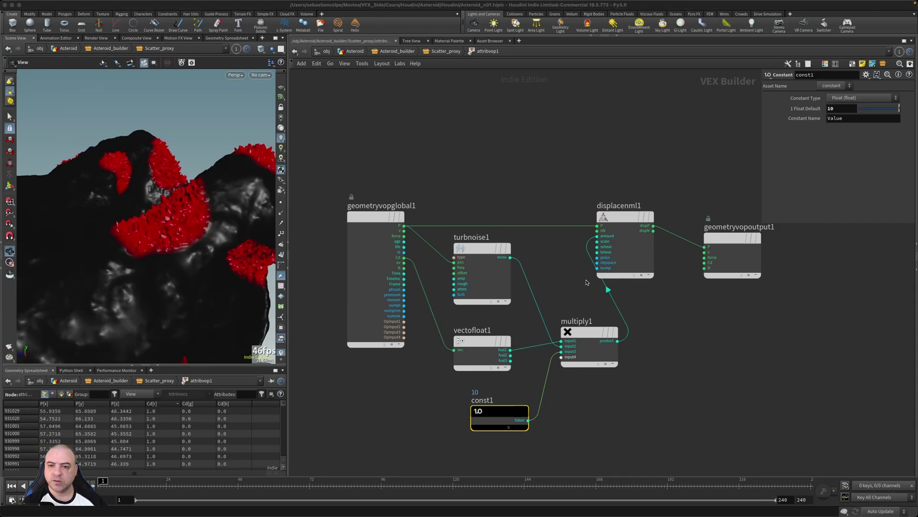
Step: Set the turbulent noise frequency to 0.09 on all three axes
{"action": "left_click", "coordinate": [476, 248]}
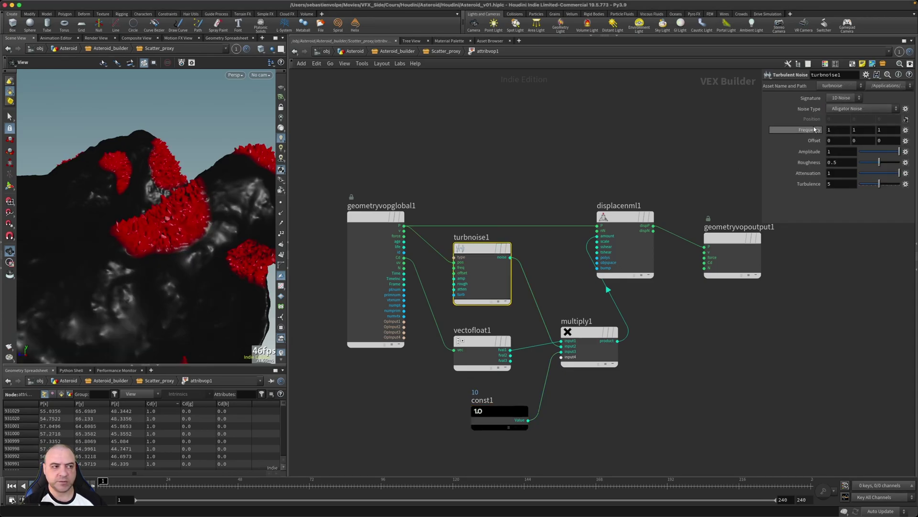
{"action": "type", "text": "0"}
{"action": "type", "text": ".09"}
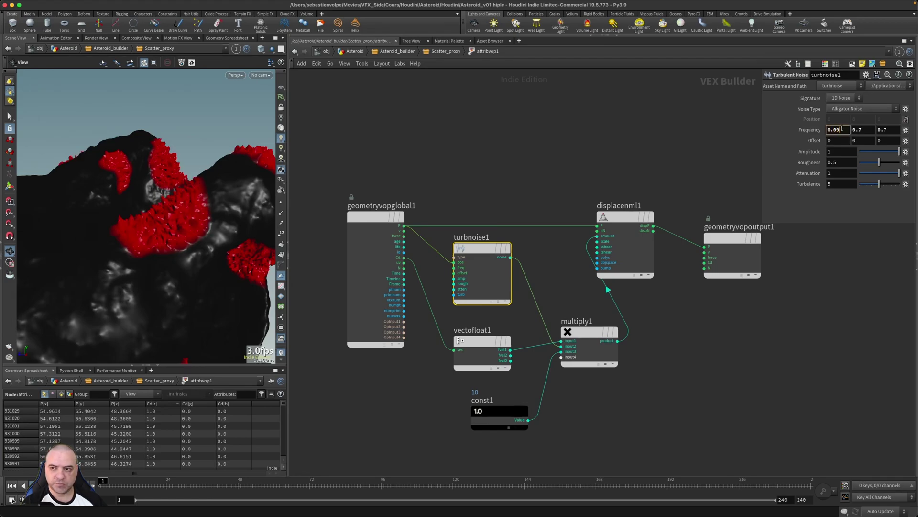
{"action": "key", "text": "Tab"}
{"action": "type", "text": "0."}
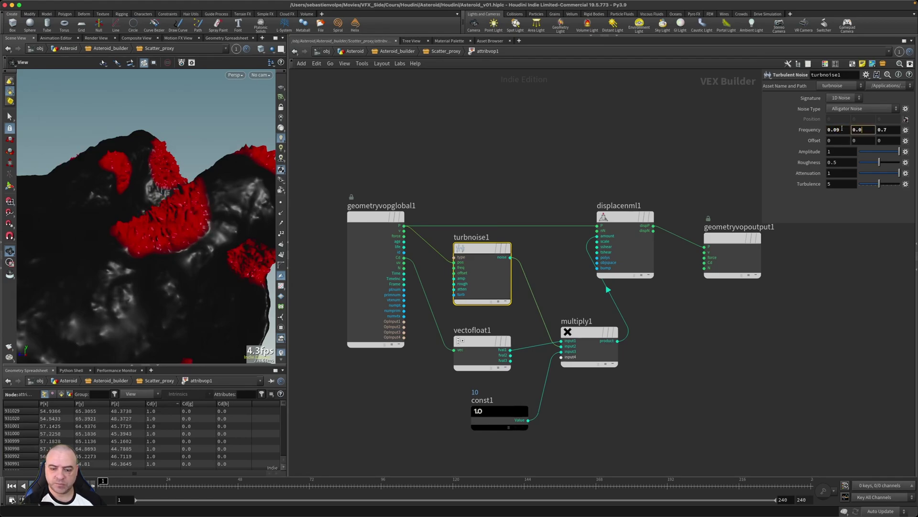
{"action": "key", "text": "Tab"}
{"action": "type", "text": "0.09"}
{"action": "key", "text": "Return"}
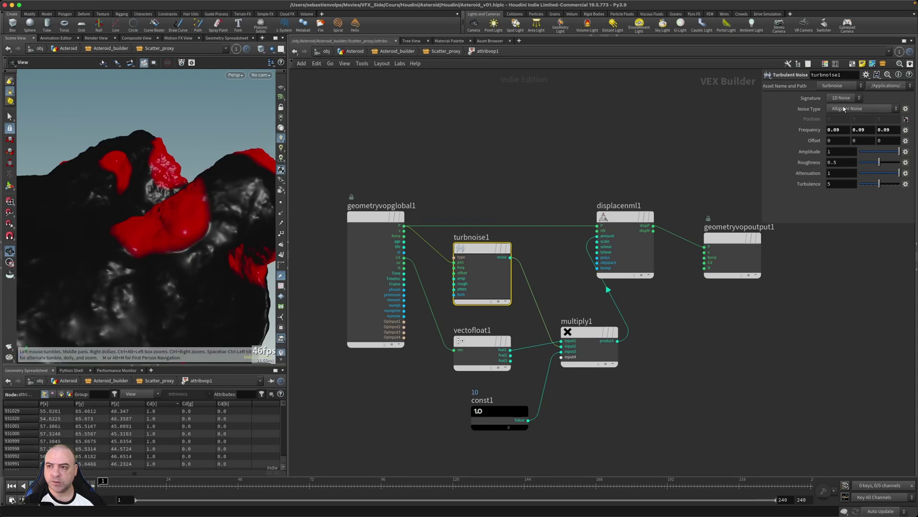
Step: Try the 3D Noise signature on the turbulent noise and undo the change
{"action": "left_click", "coordinate": [841, 98]}
{"action": "left_click", "coordinate": [838, 116]}
{"action": "key", "text": "ctrl+z"}
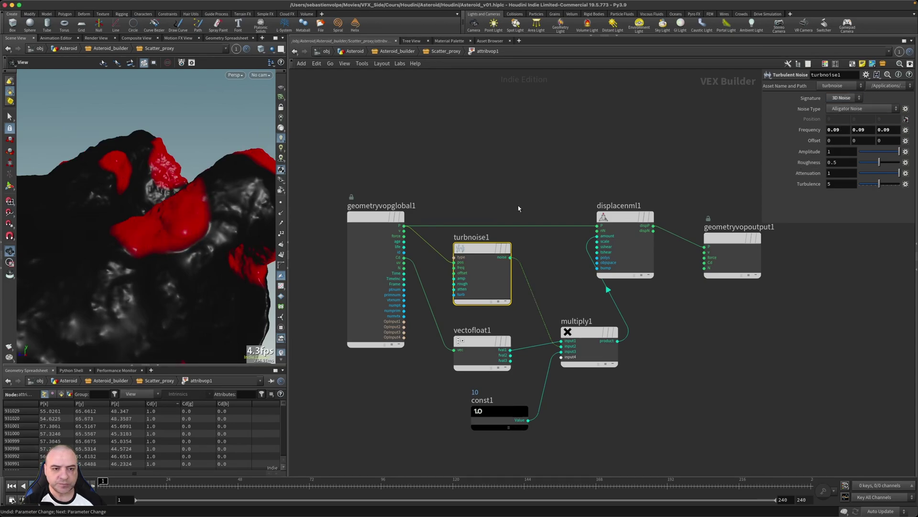
Step: Return to the Scatter_proxy network, hide the geometry spreadsheet, and frame the whole asteroid in the viewport
{"action": "left_click", "coordinate": [446, 52]}
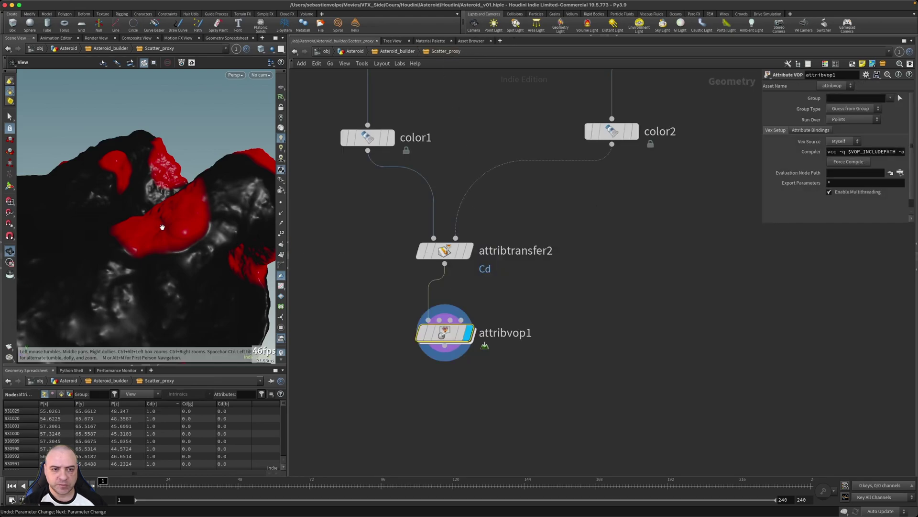
{"action": "left_click", "coordinate": [157, 367]}
{"action": "right_click_drag", "start_coordinate": [180, 331], "coordinate": [156, 316]}
{"action": "left_click_drag", "start_coordinate": [156, 316], "coordinate": [148, 325]}
{"action": "middle_click_drag", "start_coordinate": [148, 325], "coordinate": [174, 294]}
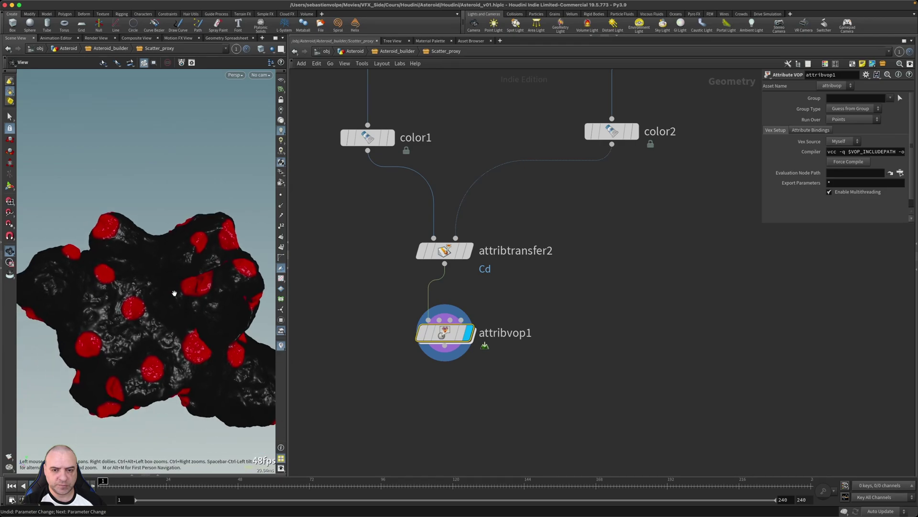
Step: Add a white Color node below attribvop1 and display its result
{"action": "left_click", "coordinate": [445, 345]}
{"action": "key", "text": "Tab"}
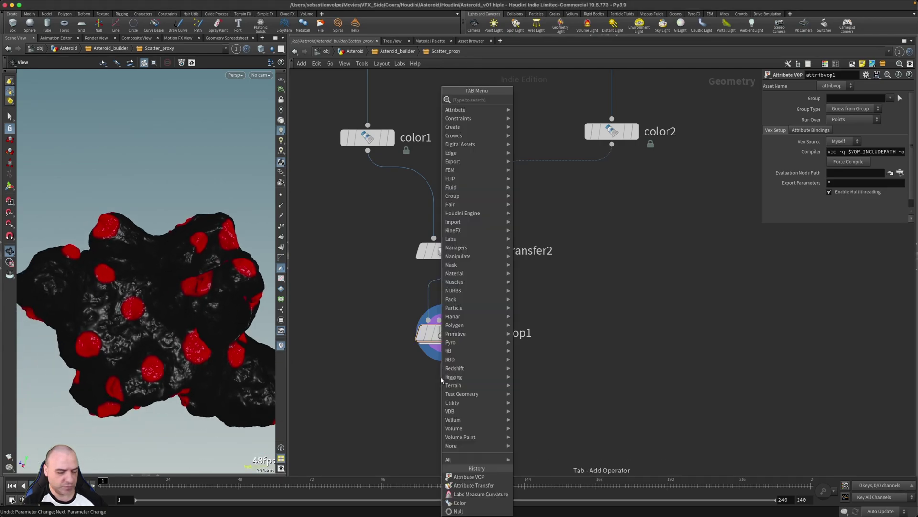
{"action": "type", "text": "color"}
{"action": "key", "text": "Return"}
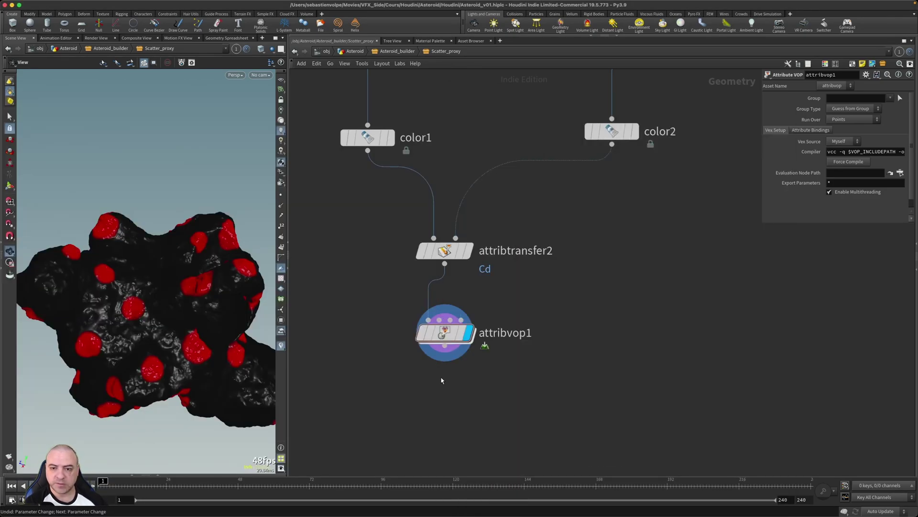
{"action": "left_click", "coordinate": [441, 380]}
{"action": "left_click_drag", "start_coordinate": [441, 383], "coordinate": [445, 387]}
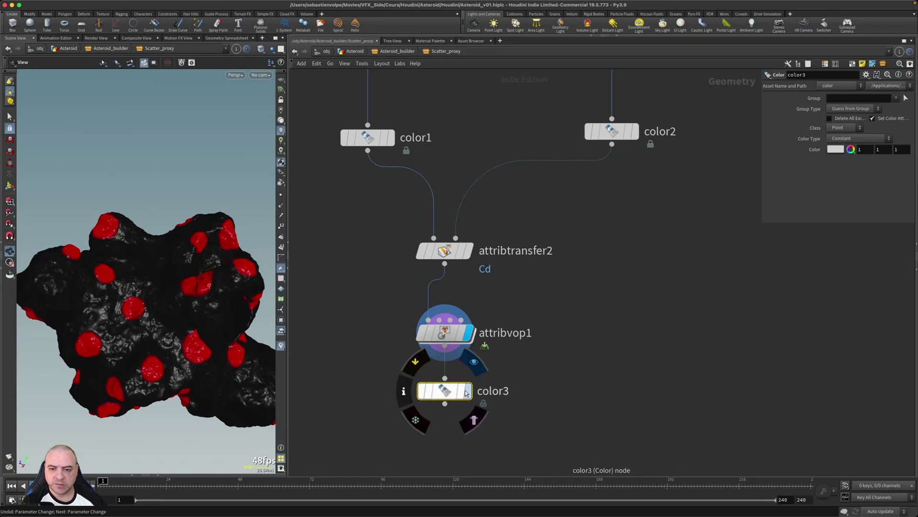
{"action": "left_click", "coordinate": [468, 391]}
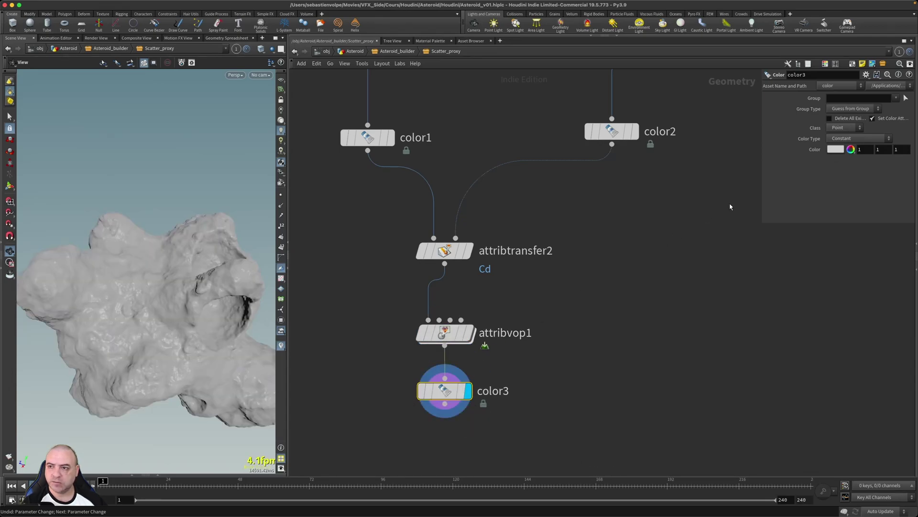
Step: Add a VDB from Polygons node fed by color3 and display its result
{"action": "left_click_drag", "start_coordinate": [153, 311], "coordinate": [160, 289]}
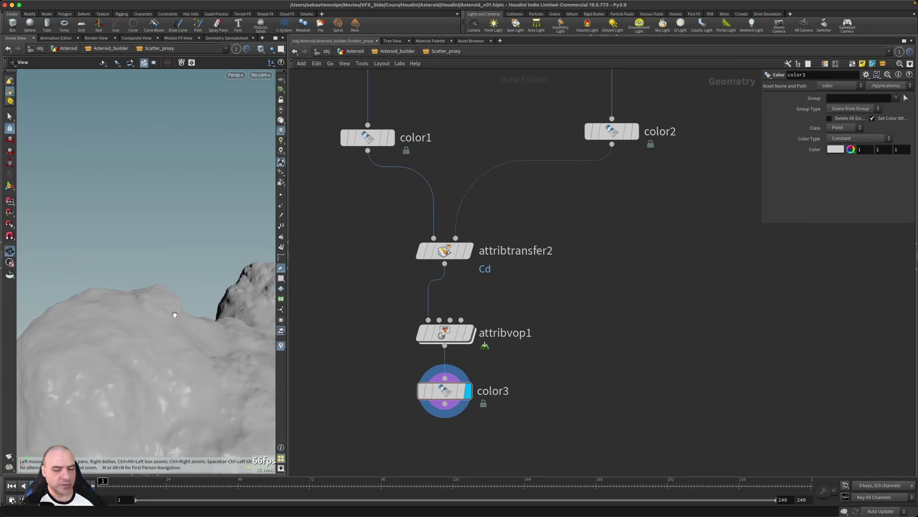
{"action": "left_click_drag", "start_coordinate": [144, 338], "coordinate": [191, 359]}
{"action": "middle_click_drag", "start_coordinate": [191, 360], "coordinate": [138, 320]}
{"action": "left_click_drag", "start_coordinate": [138, 320], "coordinate": [146, 319]}
{"action": "middle_click_drag", "start_coordinate": [579, 420], "coordinate": [533, 328]}
{"action": "scroll", "coordinate": [510, 329], "scroll_direction": "down", "scroll_amount": 2}
{"action": "left_click_drag", "start_coordinate": [460, 309], "coordinate": [454, 336]}
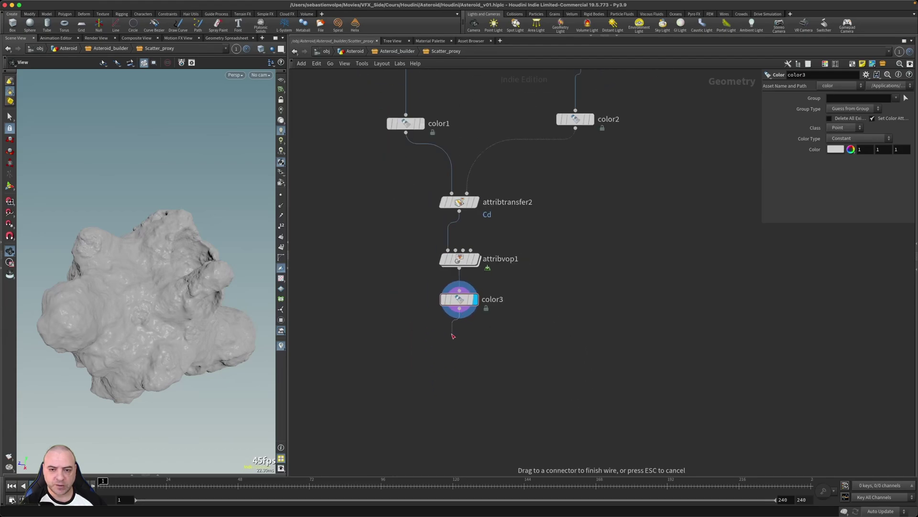
{"action": "left_click", "coordinate": [453, 337]}
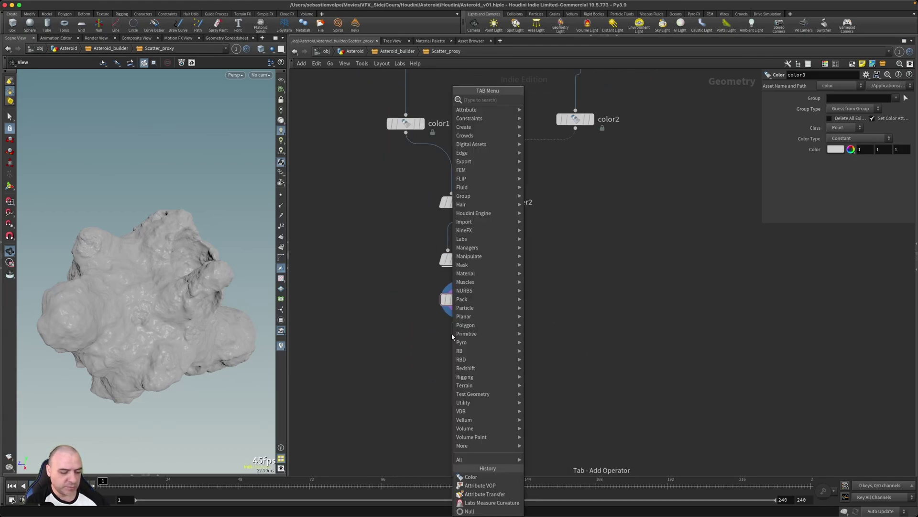
{"action": "type", "text": "vdbfpo"}
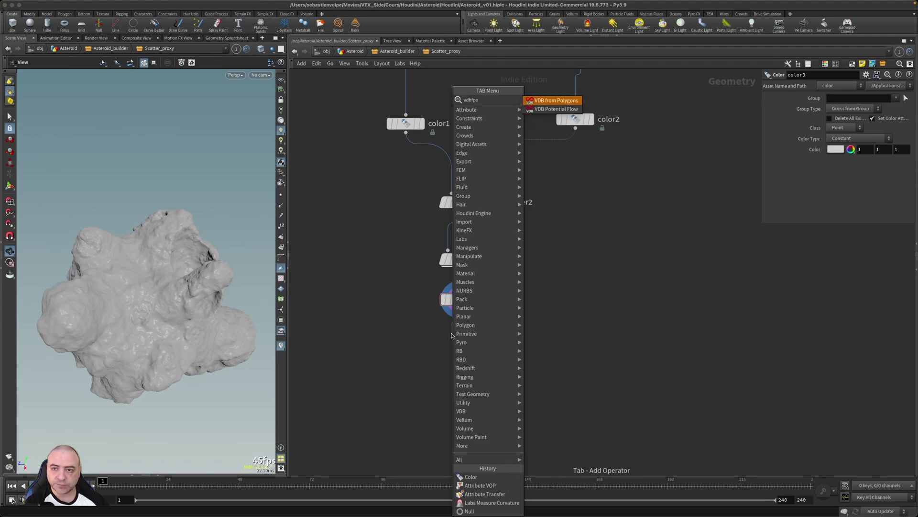
{"action": "key", "text": "Return"}
{"action": "left_click", "coordinate": [452, 336]}
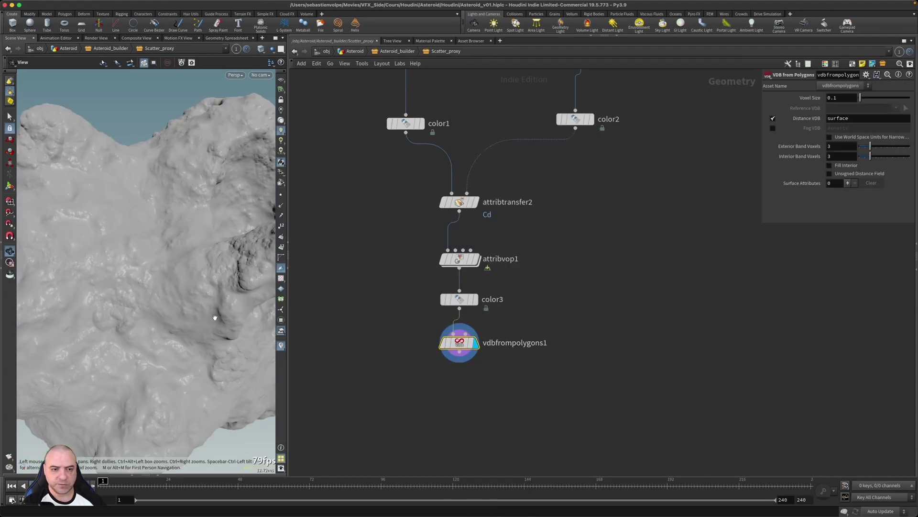
Step: Examine the VDB surface of the asteroid and read the voxel details in the VDB node's info
{"action": "right_click_drag", "start_coordinate": [147, 299], "coordinate": [103, 308]}
{"action": "left_click_drag", "start_coordinate": [150, 315], "coordinate": [141, 313]}
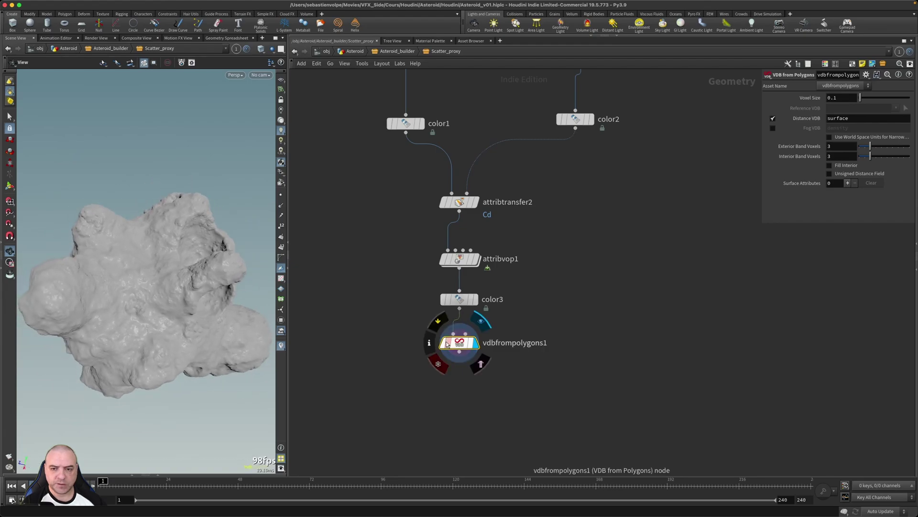
{"action": "left_click", "coordinate": [430, 343]}
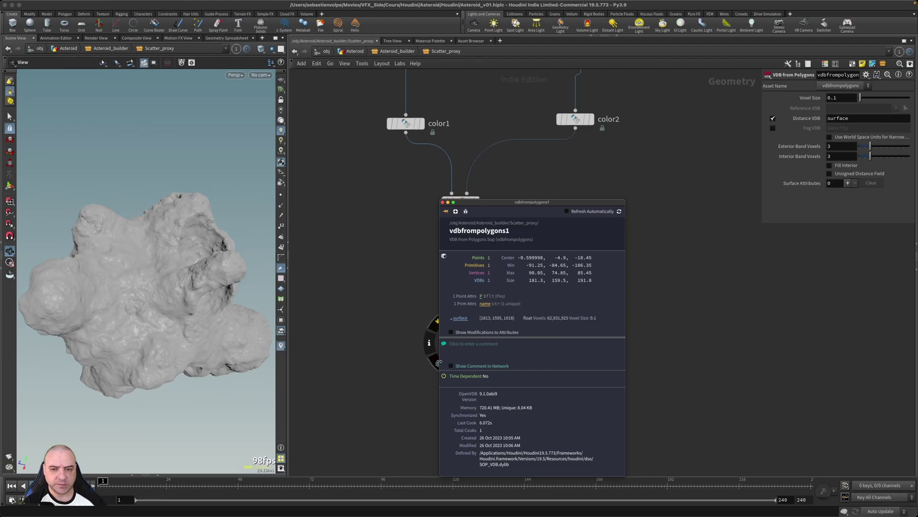
{"action": "scroll", "coordinate": [373, 383], "scroll_direction": "down", "scroll_amount": 5}
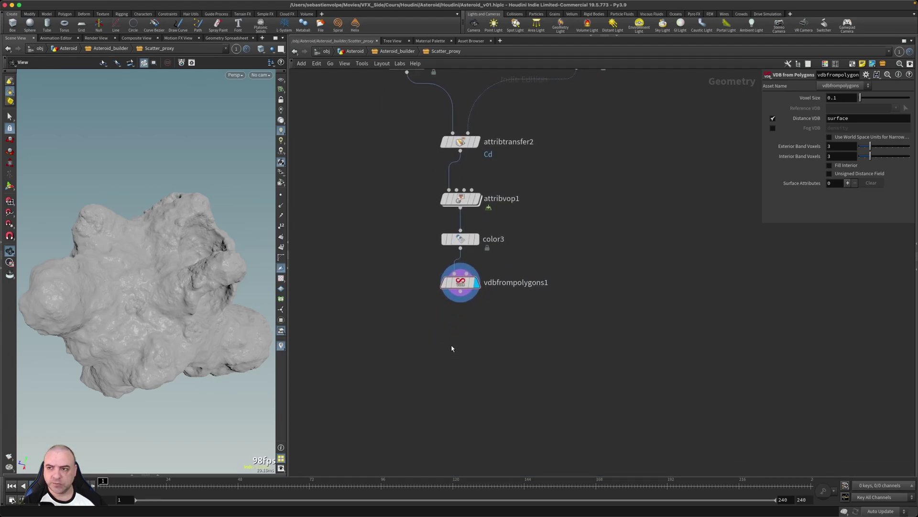
Step: Add a Convert VDB node fed by vdbfrompolygons1 and display its result
{"action": "left_click_drag", "start_coordinate": [459, 286], "coordinate": [537, 318]}
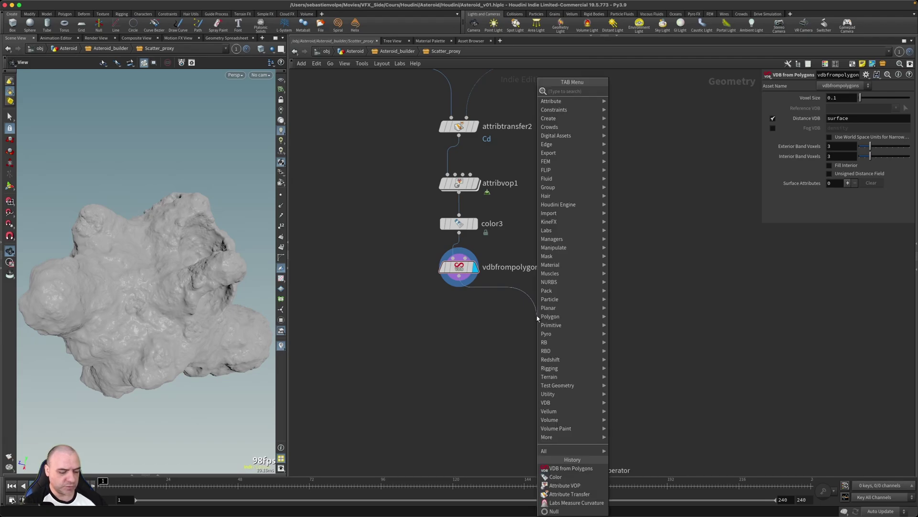
{"action": "type", "text": "convdb"}
{"action": "key", "text": "Return"}
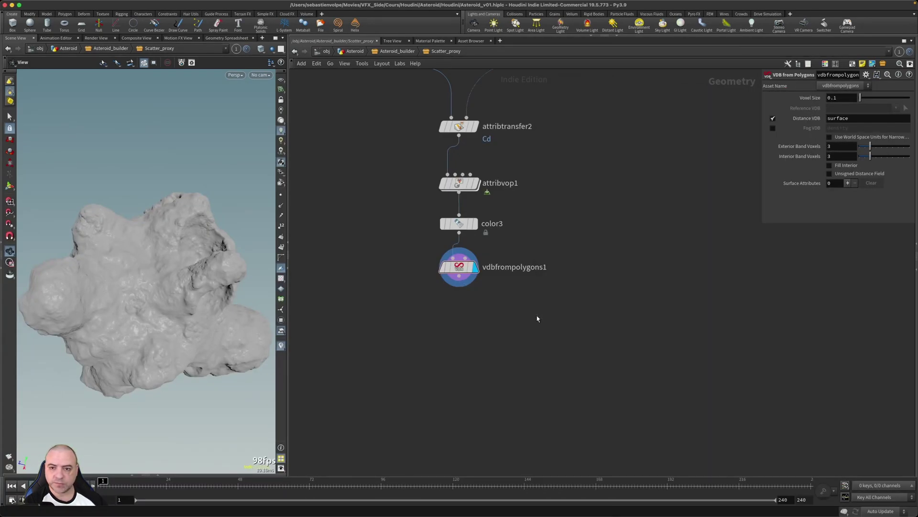
{"action": "key", "text": "r"}
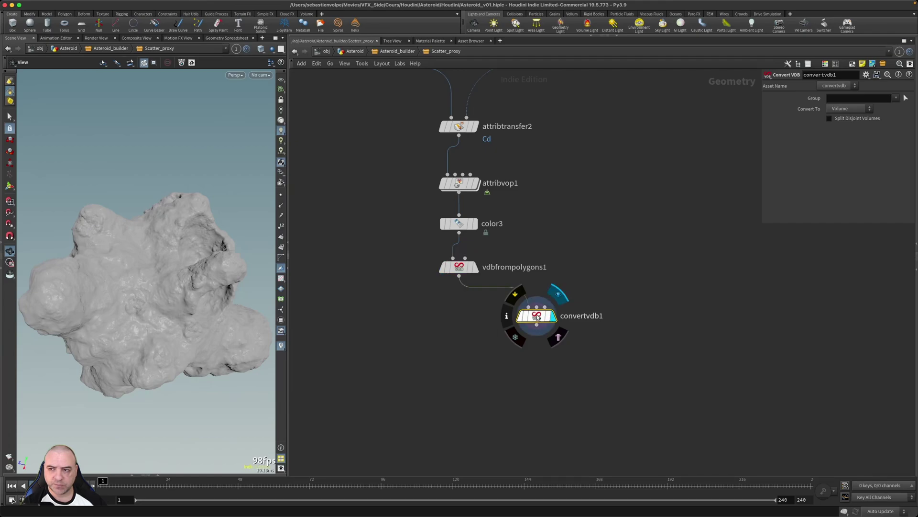
Step: Set convertvdb1 to convert to Polygons with an adaptivity of 1
{"action": "left_click", "coordinate": [838, 108]}
{"action": "left_click", "coordinate": [837, 127]}
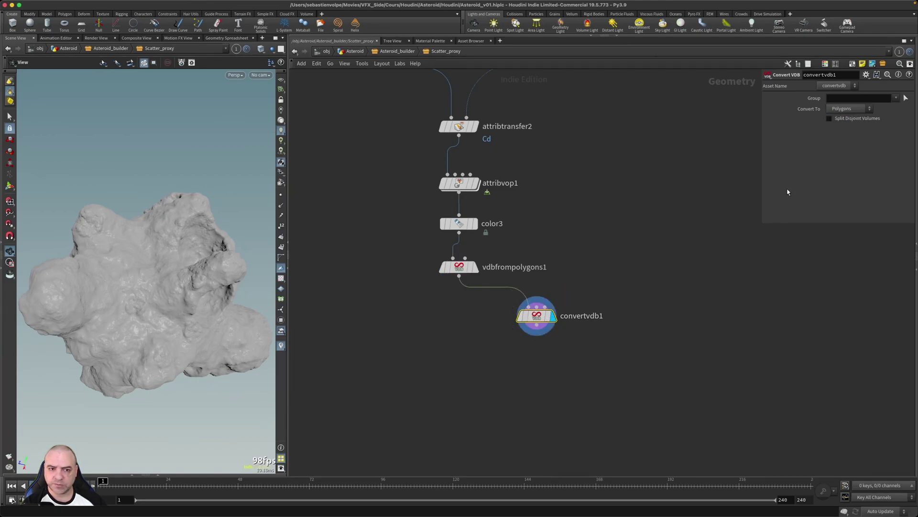
{"action": "double_click", "coordinate": [839, 130]}
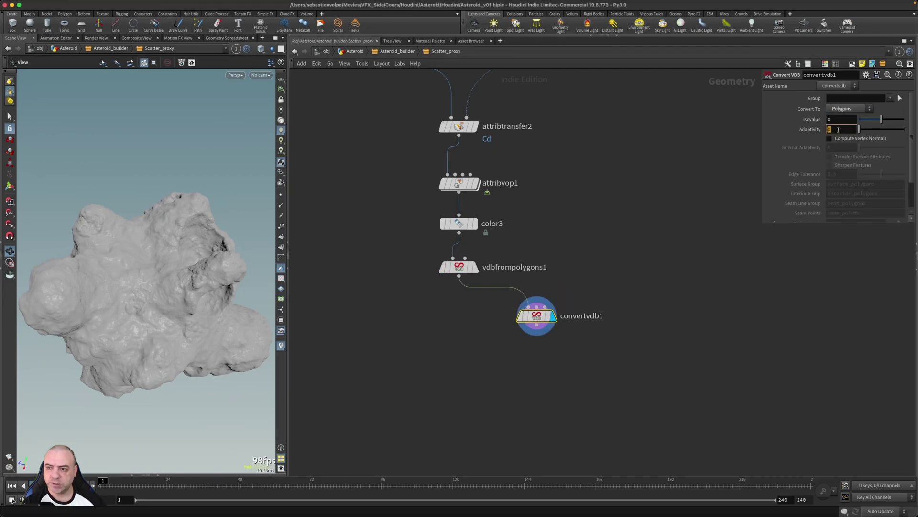
{"action": "type", "text": "1"}
{"action": "key", "text": "Return"}
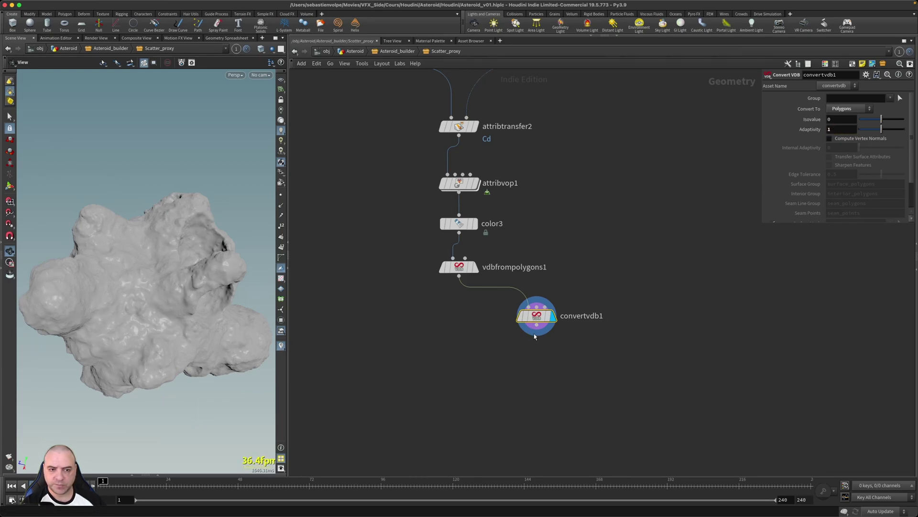
{"action": "mouse_move", "coordinate": [507, 314]}
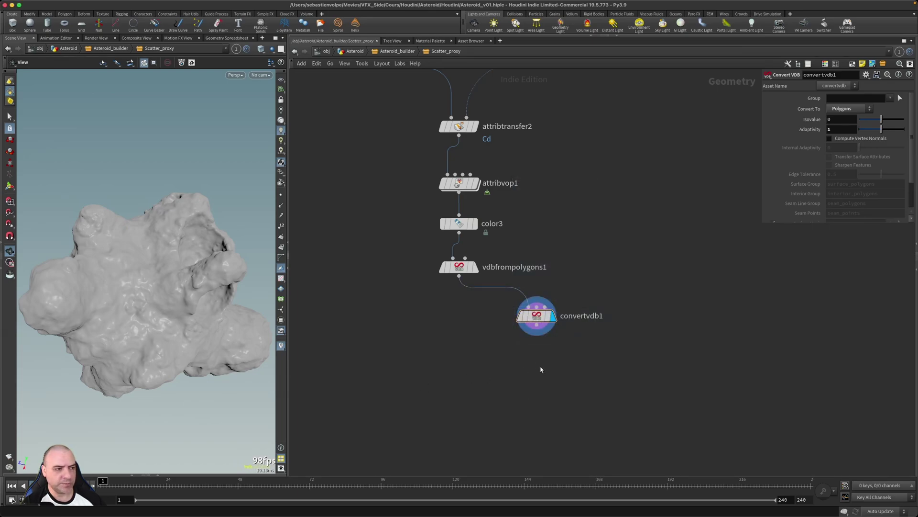
Step: Add a PolyReduce node fed by convertvdb1, display its result, and position it just below
{"action": "left_click_drag", "start_coordinate": [536, 331], "coordinate": [537, 351]}
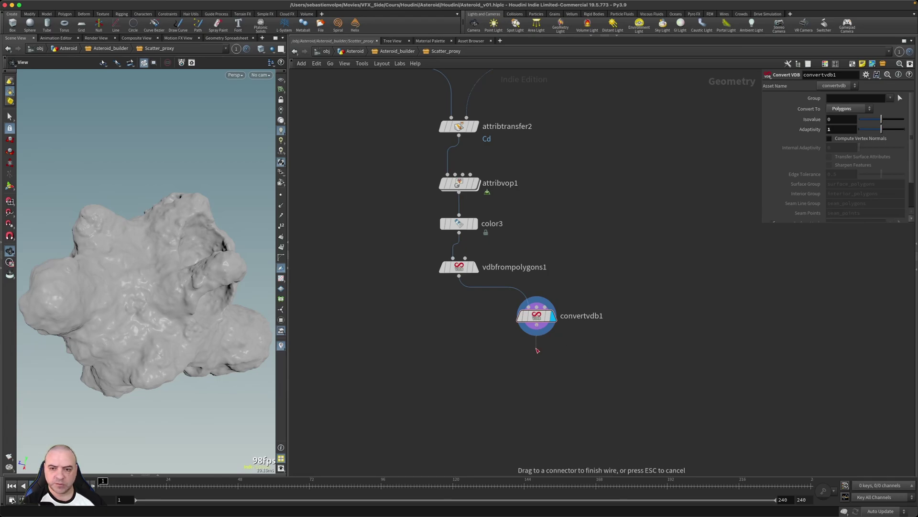
{"action": "key", "text": "Tab"}
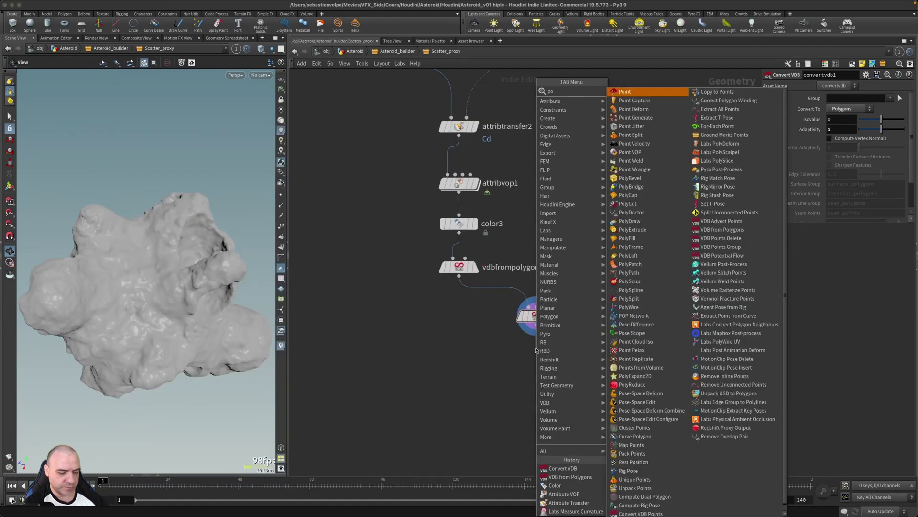
{"action": "key", "text": "Escape"}
{"action": "left_click", "coordinate": [536, 351]}
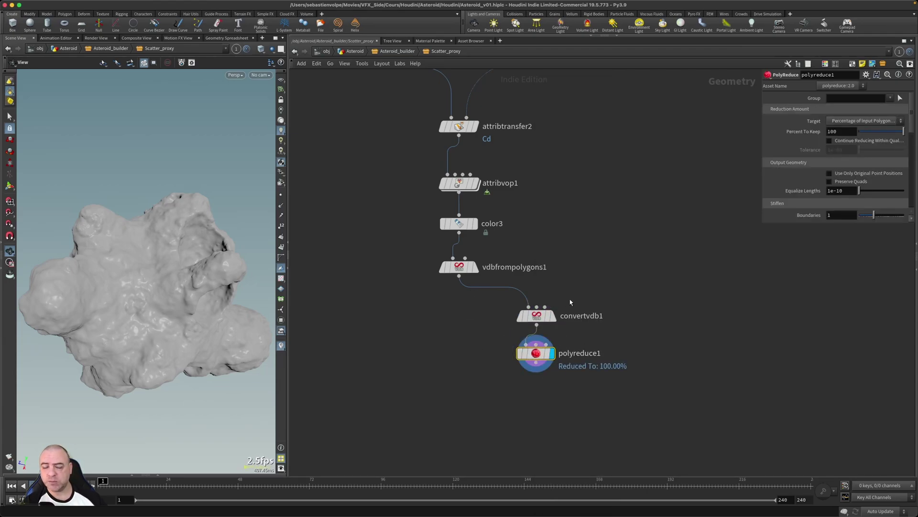
{"action": "left_click_drag", "start_coordinate": [526, 358], "coordinate": [527, 365]}
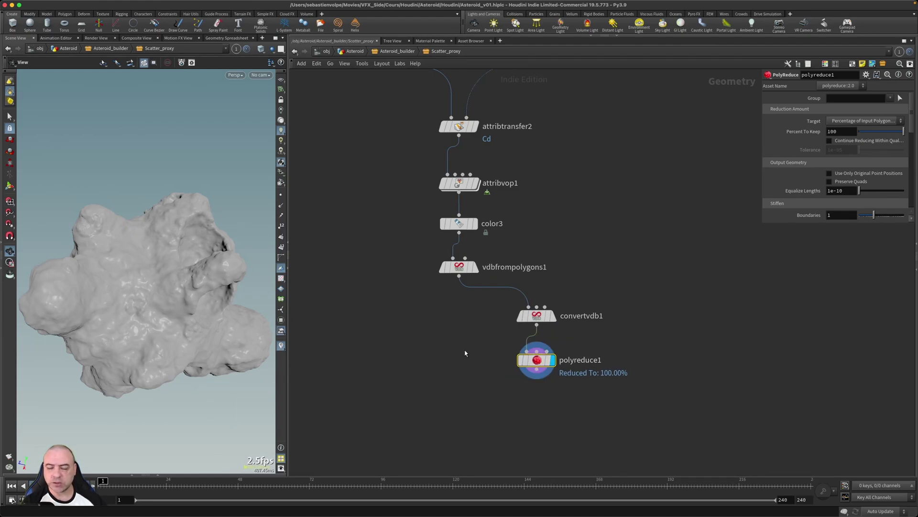
Step: Set the PolyReduce target to Output Polygon Count, keeping 100000 polygons
{"action": "left_click", "coordinate": [873, 122]}
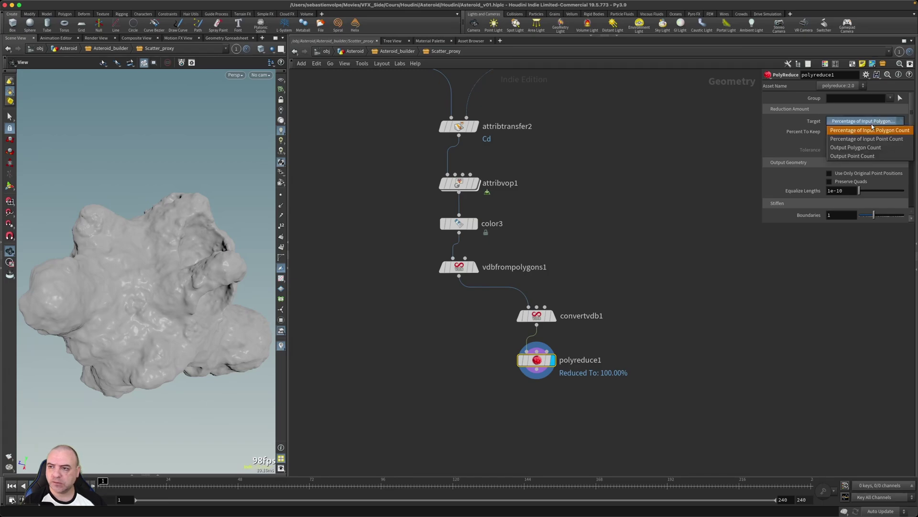
{"action": "left_click", "coordinate": [888, 147]}
{"action": "left_click", "coordinate": [836, 131]}
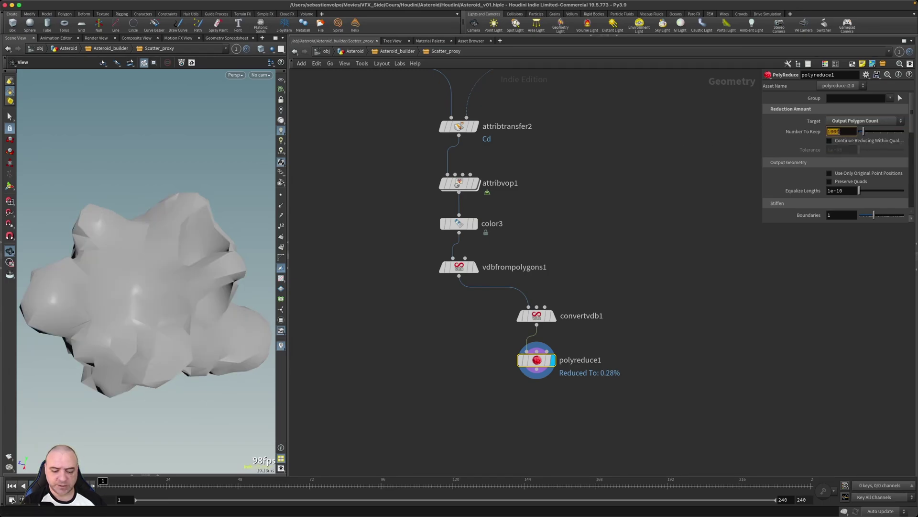
{"action": "type", "text": "10"}
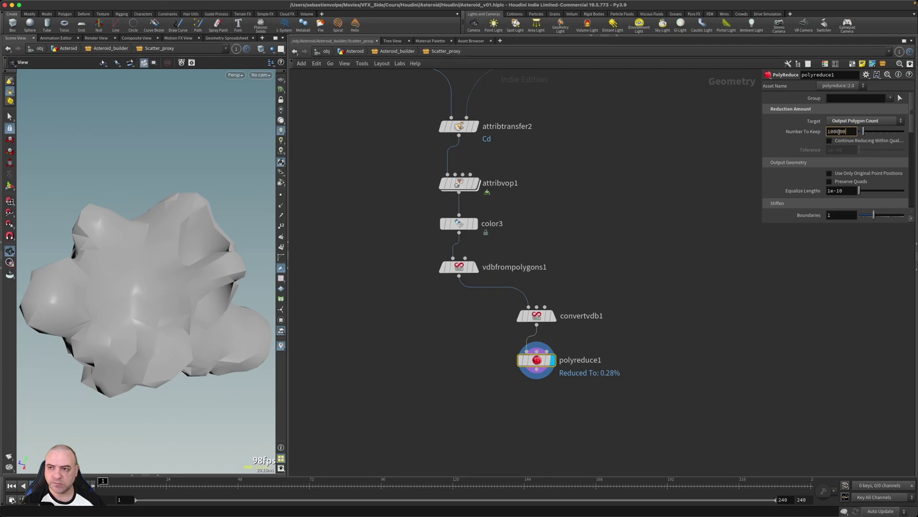
{"action": "key", "text": "Return"}
{"action": "left_click_drag", "start_coordinate": [192, 278], "coordinate": [211, 282]}
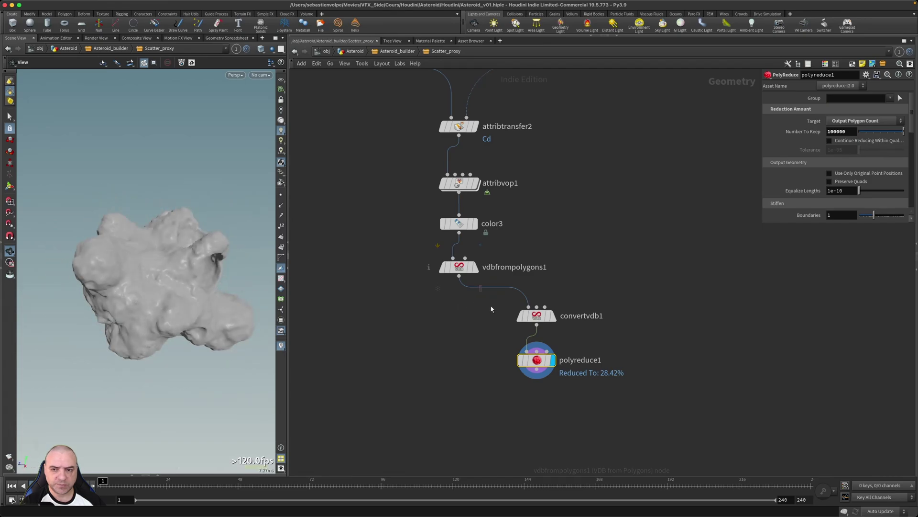
Step: Duplicate convertvdb1 as a second branch from vdbfrompolygons1, display the copy, and set its adaptivity to 0
{"action": "left_click_drag", "start_coordinate": [532, 317], "coordinate": [406, 319], "text": "alt"}
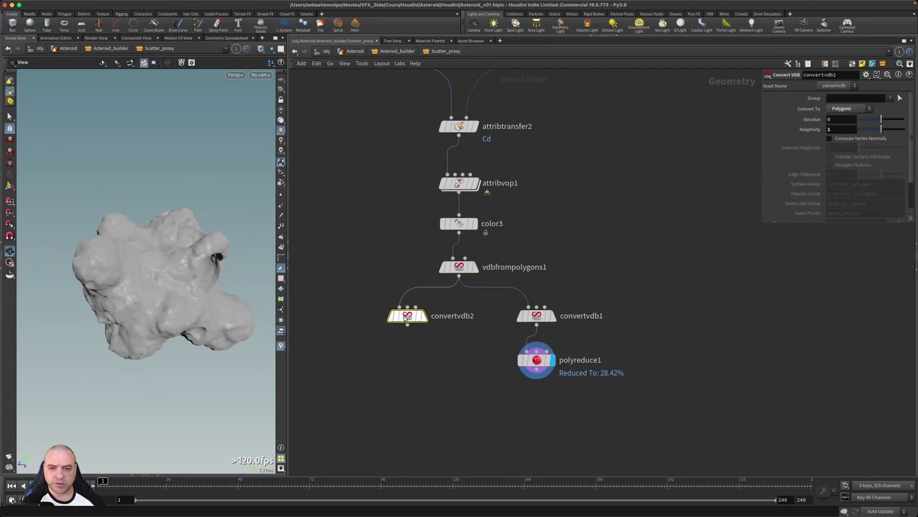
{"action": "left_click", "coordinate": [425, 321]}
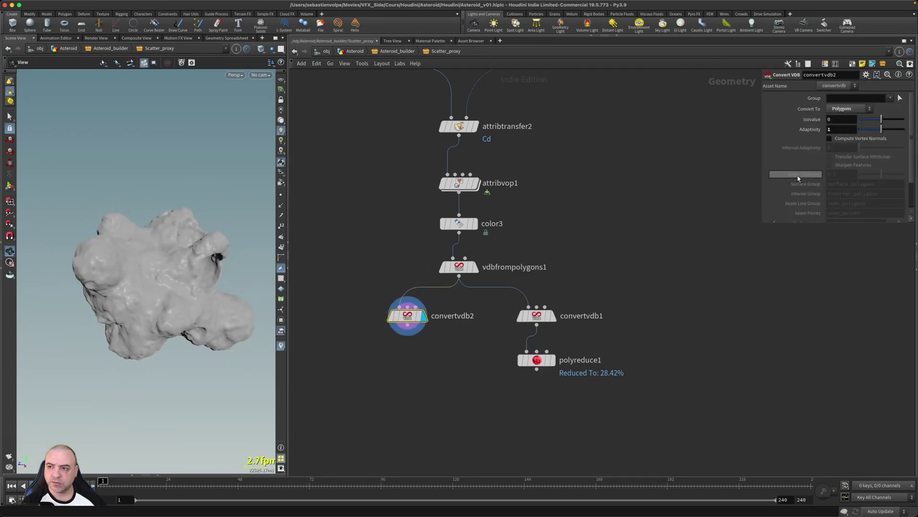
{"action": "left_click", "coordinate": [835, 128]}
{"action": "type", "text": "0"}
{"action": "key", "text": "Return"}
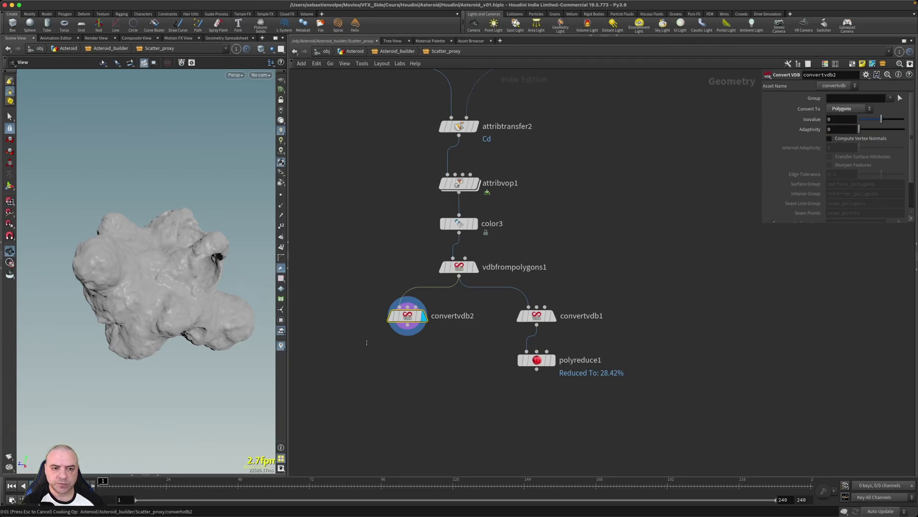
{"action": "scroll", "coordinate": [181, 267], "scroll_direction": "up", "scroll_amount": 4}
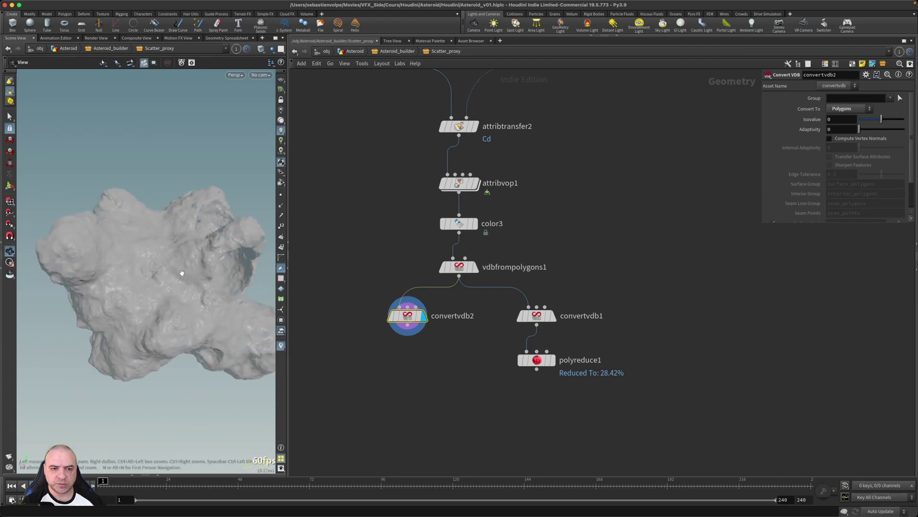
Step: Display polyreduce1 with convertvdb2 as a template overlay and compare the reduced surface with the full-resolution one
{"action": "mouse_move", "coordinate": [558, 321]}
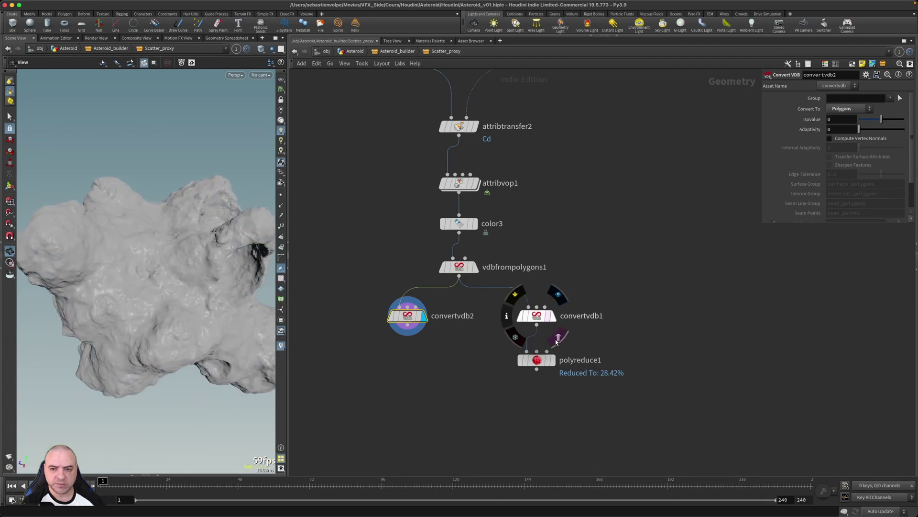
{"action": "left_click", "coordinate": [553, 360]}
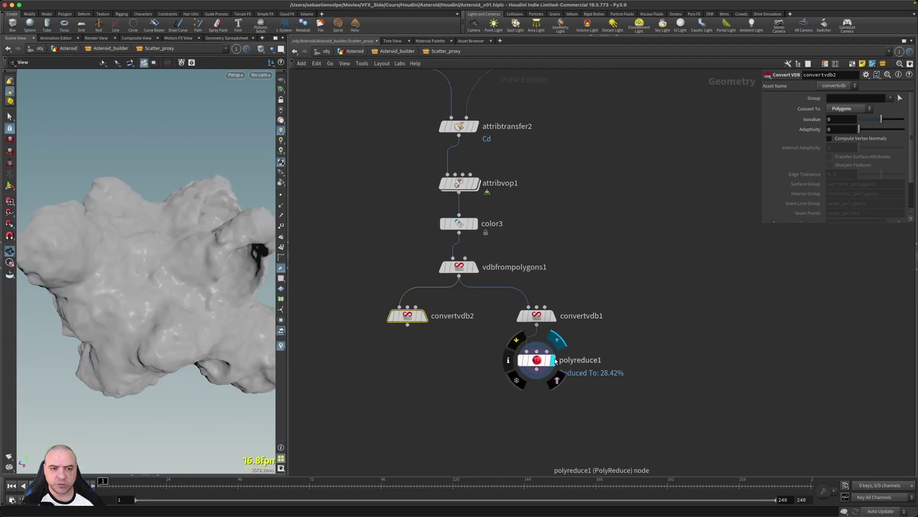
{"action": "left_click", "coordinate": [428, 337]}
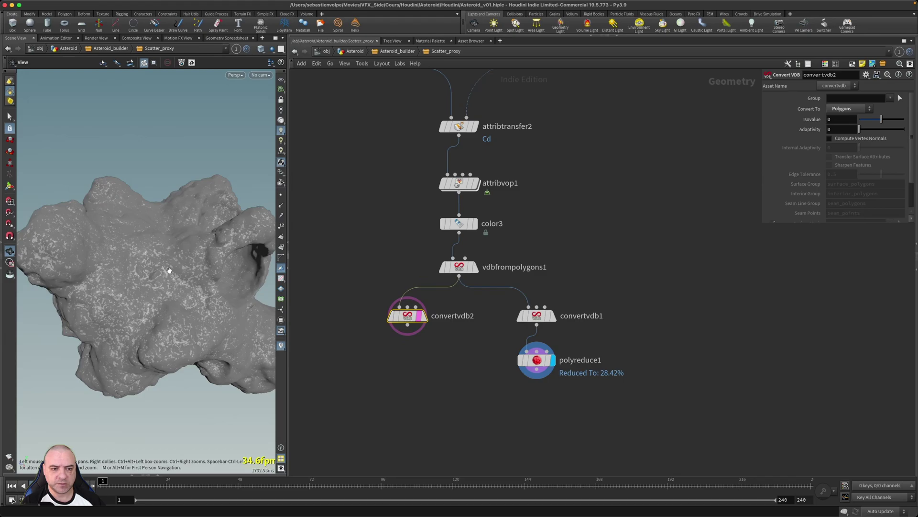
{"action": "left_click_drag", "start_coordinate": [164, 270], "coordinate": [124, 281]}
{"action": "right_click_drag", "start_coordinate": [72, 301], "coordinate": [289, 302]}
{"action": "right_click_drag", "start_coordinate": [134, 350], "coordinate": [22, 334]}
{"action": "right_click_drag", "start_coordinate": [140, 318], "coordinate": [98, 311]}
{"action": "left_click_drag", "start_coordinate": [157, 305], "coordinate": [148, 302]}
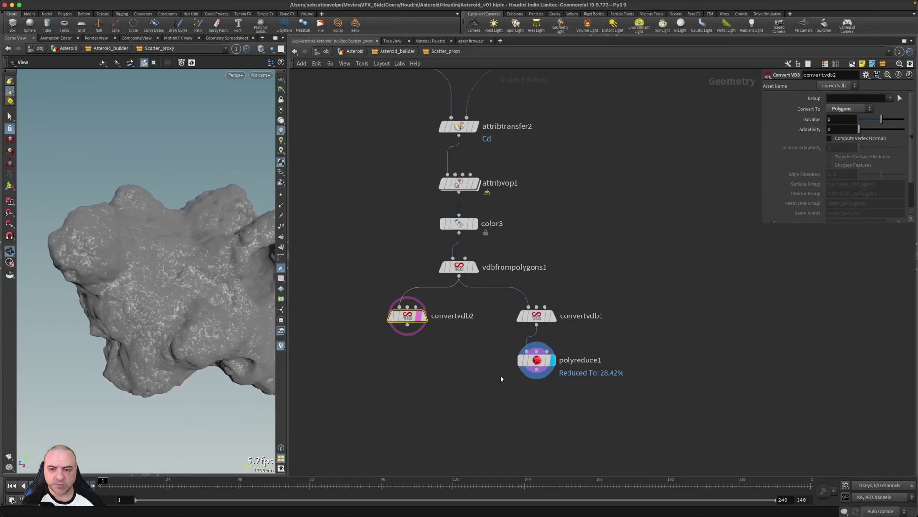
Step: Try keeping only 10000 polygons in polyreduce1 and inspect the cavity against the convertvdb2 template
{"action": "left_click", "coordinate": [536, 359]}
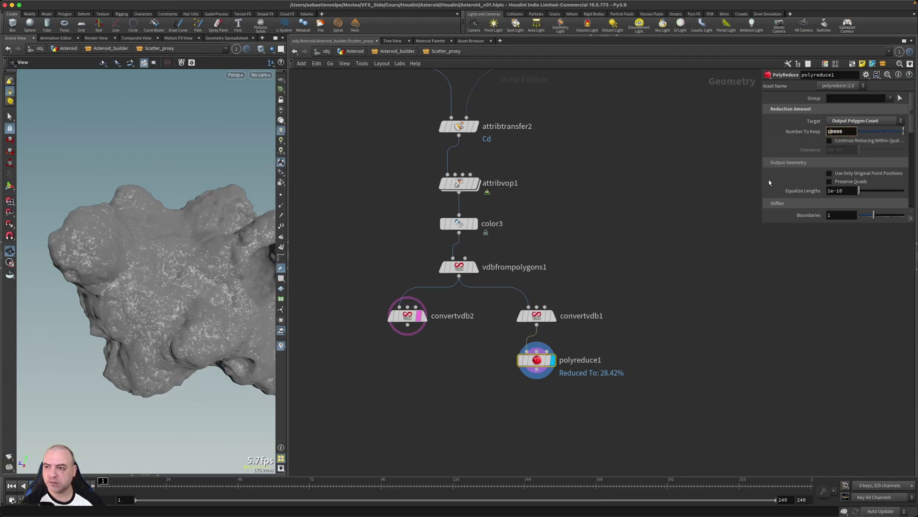
{"action": "key", "text": "Return"}
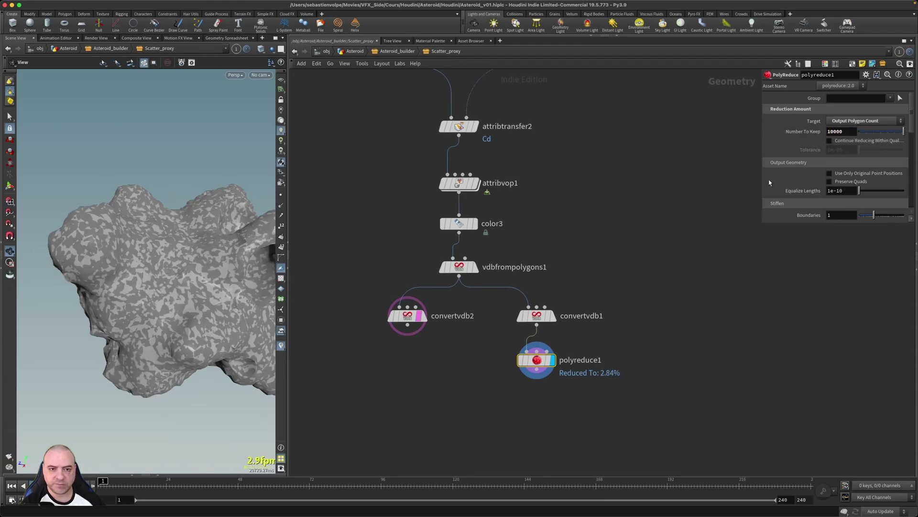
{"action": "mouse_move", "coordinate": [96, 229]}
{"action": "right_mouse_down"}
{"action": "mouse_move", "coordinate": [144, 216]}
{"action": "mouse_move", "coordinate": [88, 234]}
{"action": "right_mouse_up"}
{"action": "left_click_drag", "start_coordinate": [176, 295], "coordinate": [254, 255]}
{"action": "right_click_drag", "start_coordinate": [254, 255], "coordinate": [288, 254]}
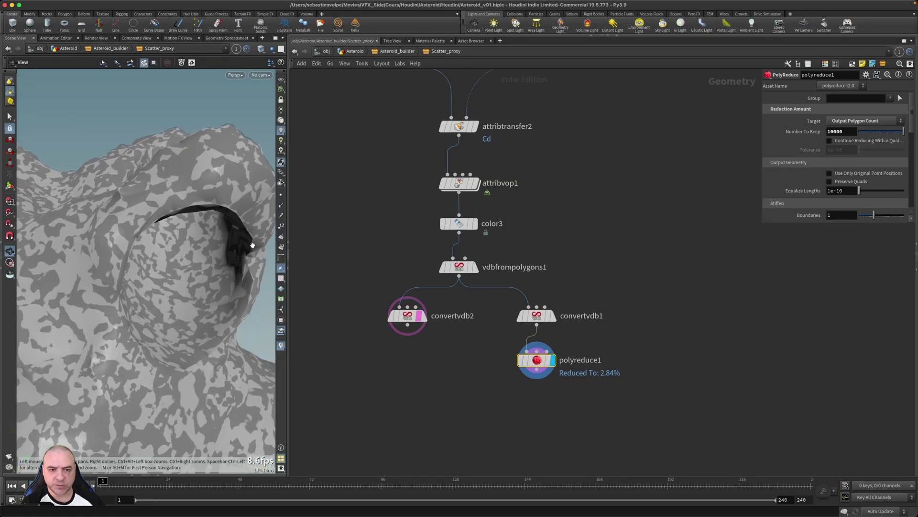
Step: Remove the template overlay from convertvdb2 and set polyreduce1 to keep 100000 polygons
{"action": "left_click", "coordinate": [421, 315]}
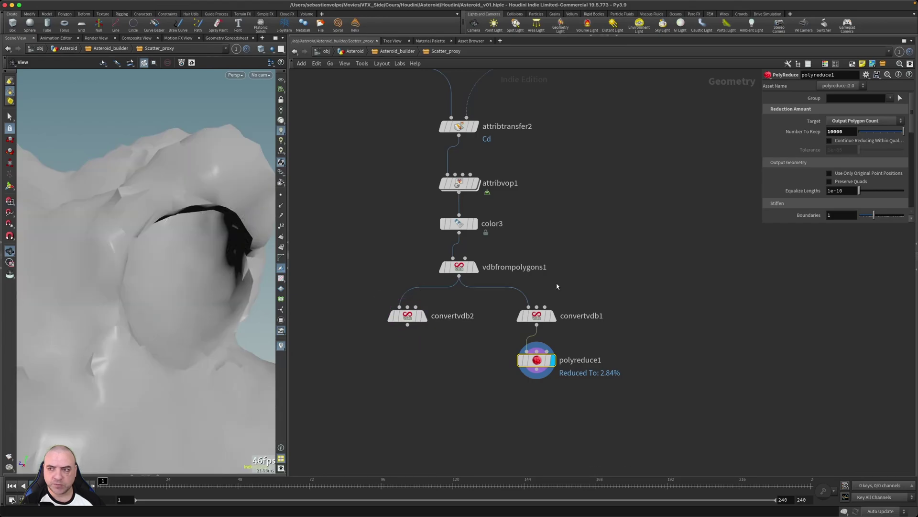
{"action": "left_click", "coordinate": [833, 131]}
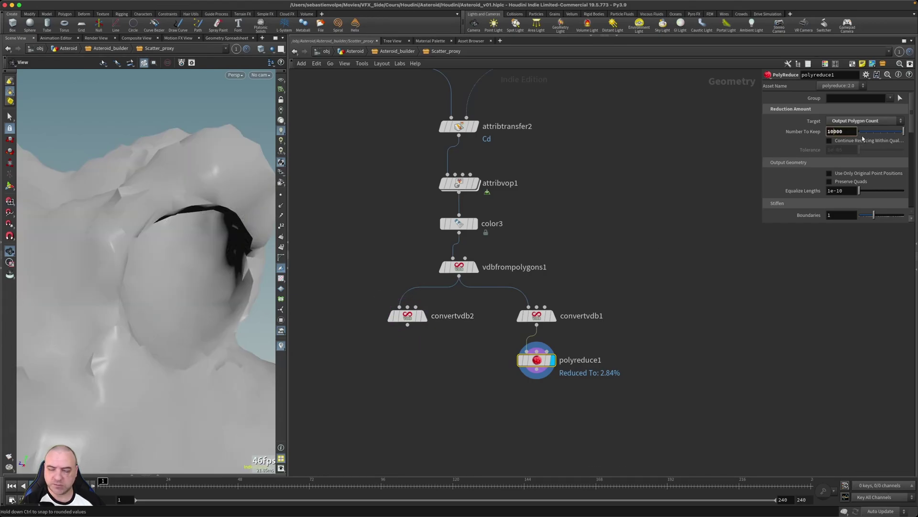
{"action": "key", "text": "Return"}
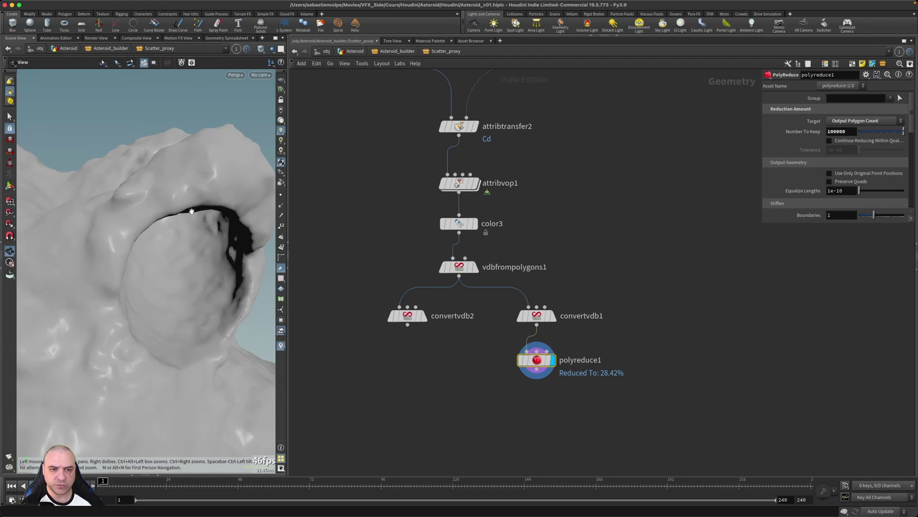
{"action": "right_click_drag", "start_coordinate": [254, 243], "coordinate": [42, 301]}
{"action": "left_click_drag", "start_coordinate": [185, 299], "coordinate": [148, 316]}
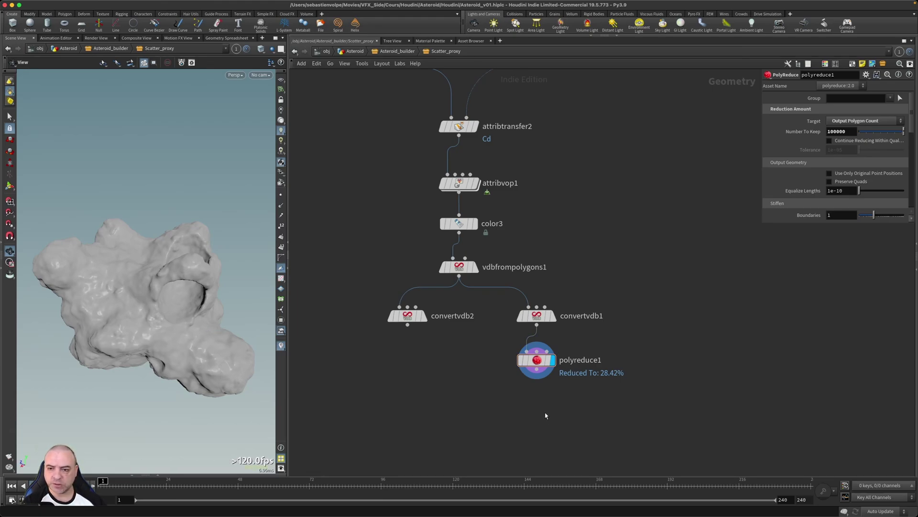
Step: Add a Labs Auto UV node below polyreduce1
{"action": "key", "text": "Tab"}
{"action": "type", "text": "auto"}
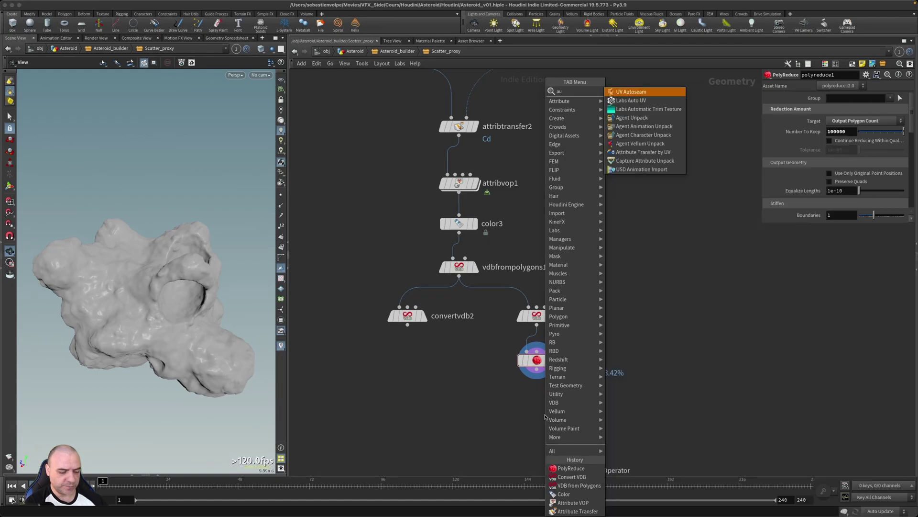
{"action": "key", "text": "Down"}
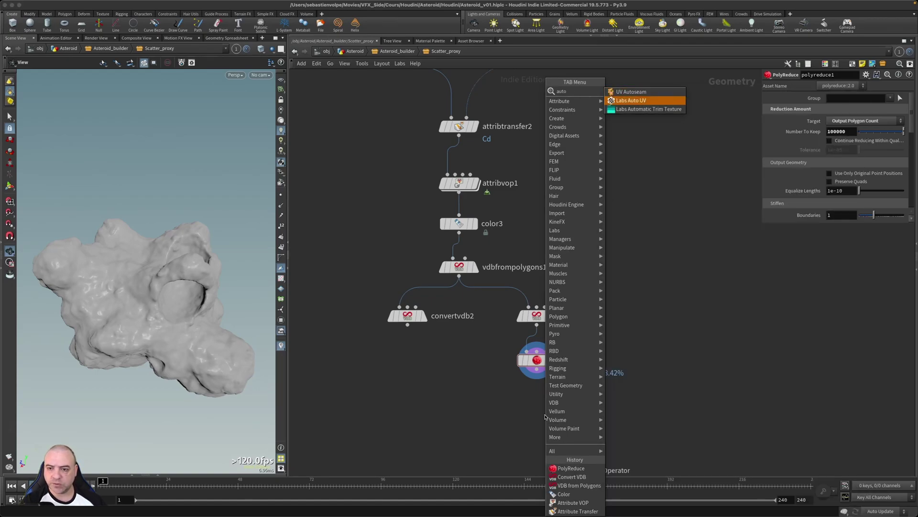
{"action": "key", "text": "Return"}
{"action": "left_click", "coordinate": [546, 416]}
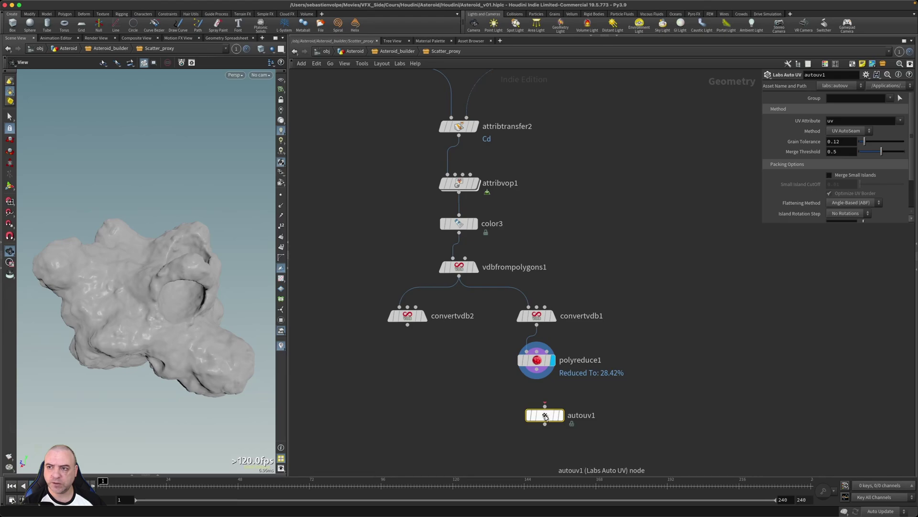
Step: Set the Auto UV method to Cluster with 25 clusters
{"action": "left_click", "coordinate": [844, 131]}
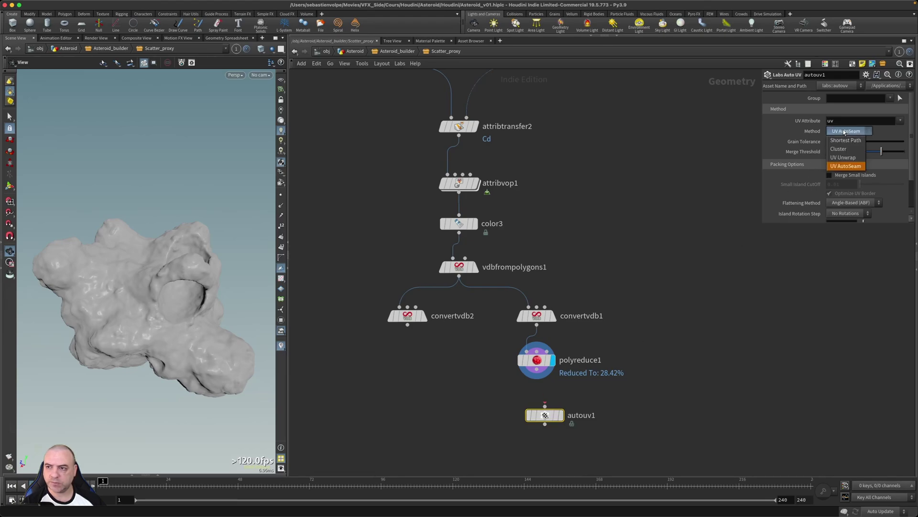
{"action": "left_click", "coordinate": [844, 149]}
{"action": "left_click", "coordinate": [845, 142]}
{"action": "type", "text": "25"}
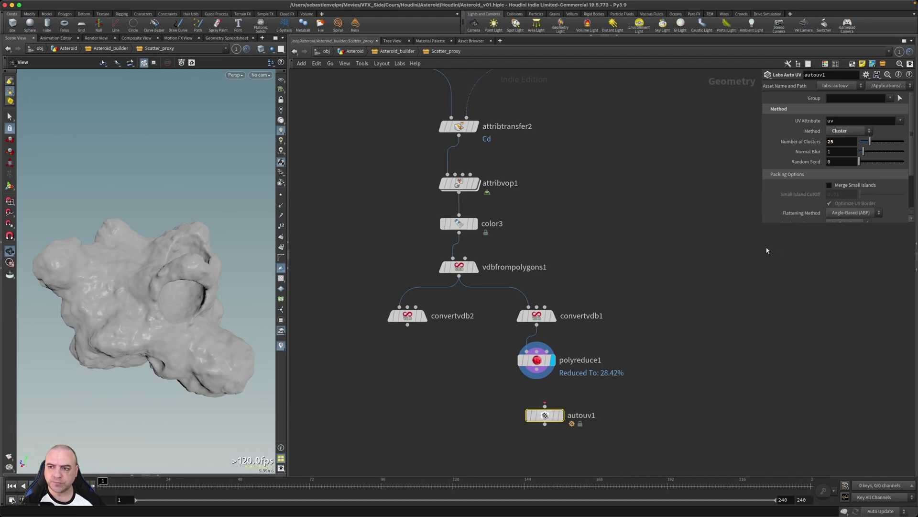
Step: Connect polyreduce1 to autouv1, display autouv1's result and switch the viewport to the UV view
{"action": "left_click_drag", "start_coordinate": [762, 224], "coordinate": [750, 310]}
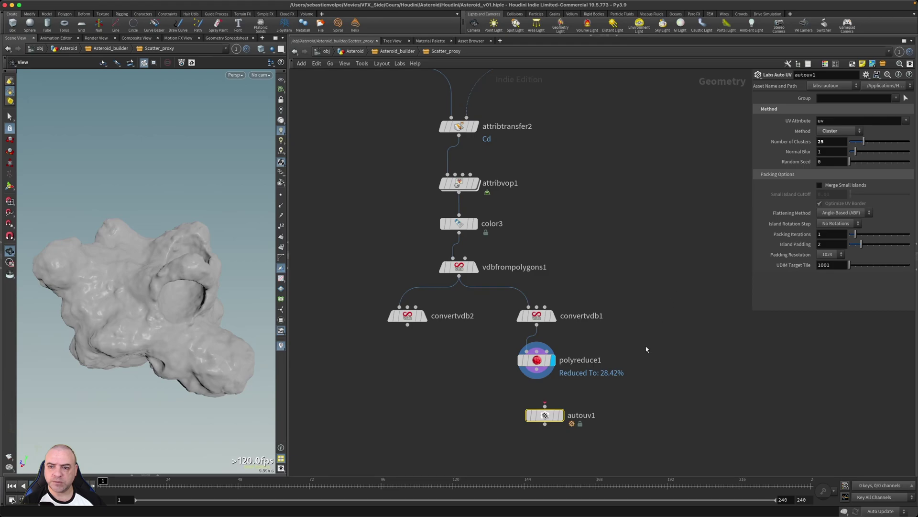
{"action": "left_click_drag", "start_coordinate": [545, 406], "coordinate": [537, 369]}
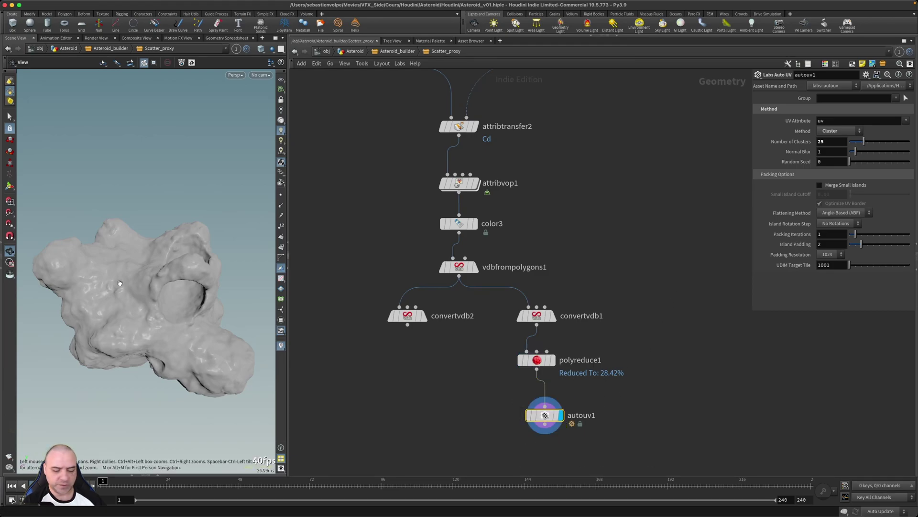
{"action": "key", "text": "space+5"}
{"action": "scroll", "coordinate": [143, 265], "scroll_direction": "down", "scroll_amount": 2}
{"action": "scroll", "coordinate": [143, 264], "scroll_direction": "up", "scroll_amount": 5}
{"action": "scroll", "coordinate": [144, 268], "scroll_direction": "up", "scroll_amount": 8}
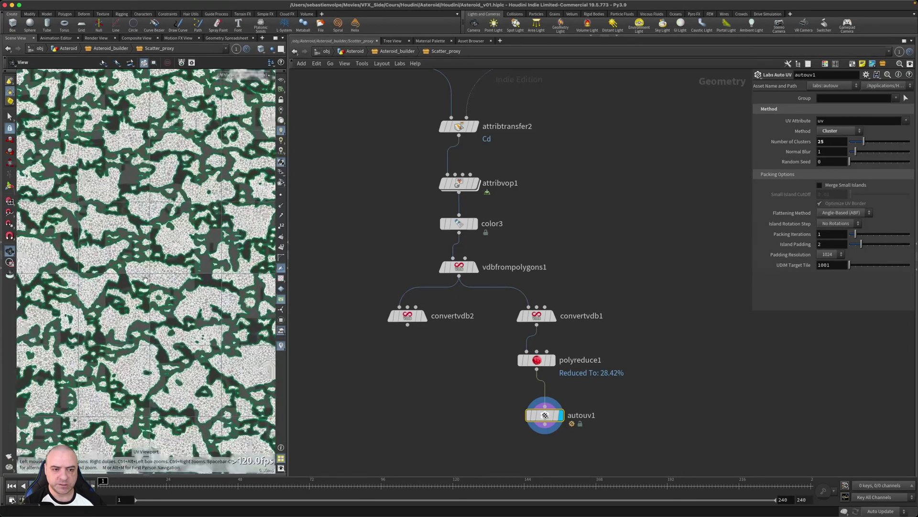
{"action": "scroll", "coordinate": [146, 282], "scroll_direction": "up", "scroll_amount": 2}
Step: Set the viewport background's color scheme to Dark in the display options
{"action": "key", "text": "d"}
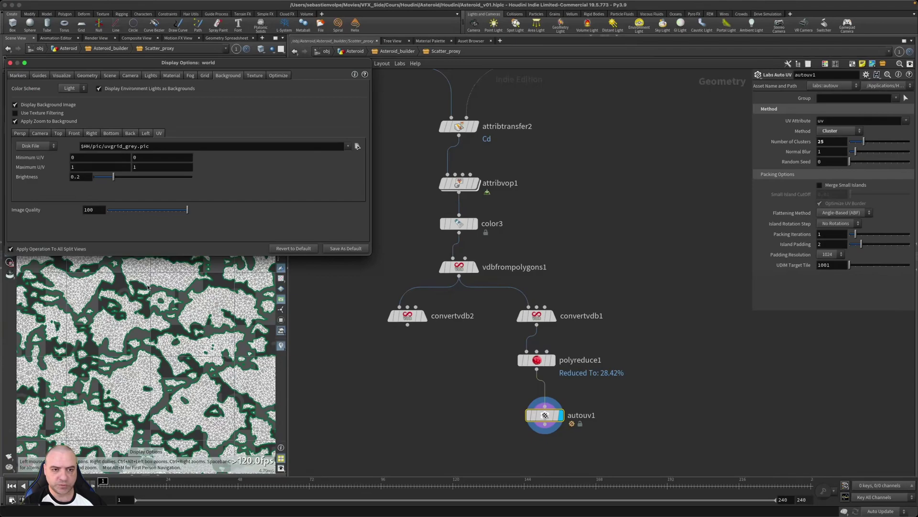
{"action": "left_click", "coordinate": [73, 88]}
{"action": "left_click", "coordinate": [70, 110]}
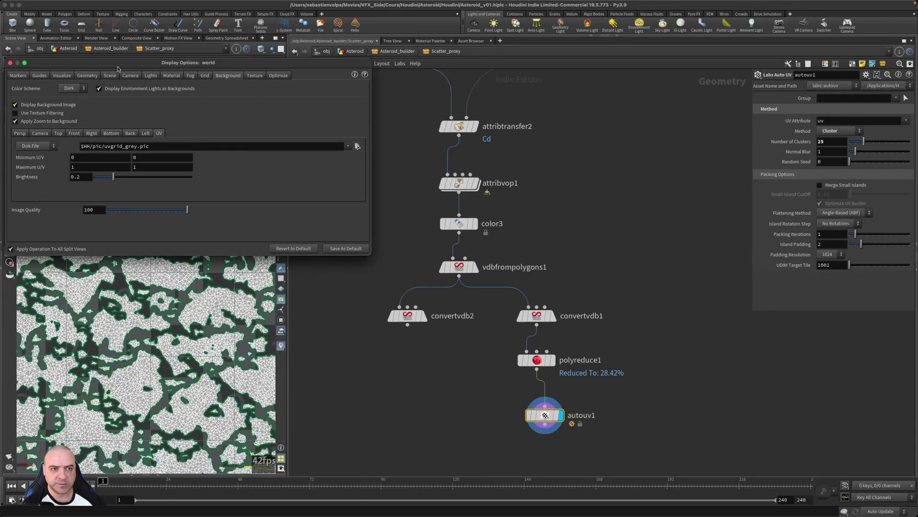
{"action": "left_click", "coordinate": [10, 63]}
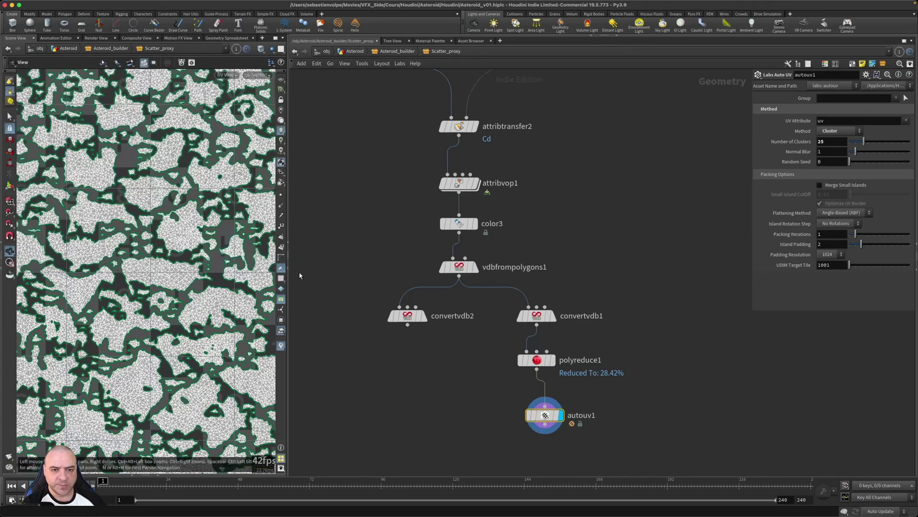
Step: Widen the viewport to show the full UV tile and line up autouv1 directly below polyreduce1
{"action": "left_click_drag", "start_coordinate": [288, 287], "coordinate": [514, 268]}
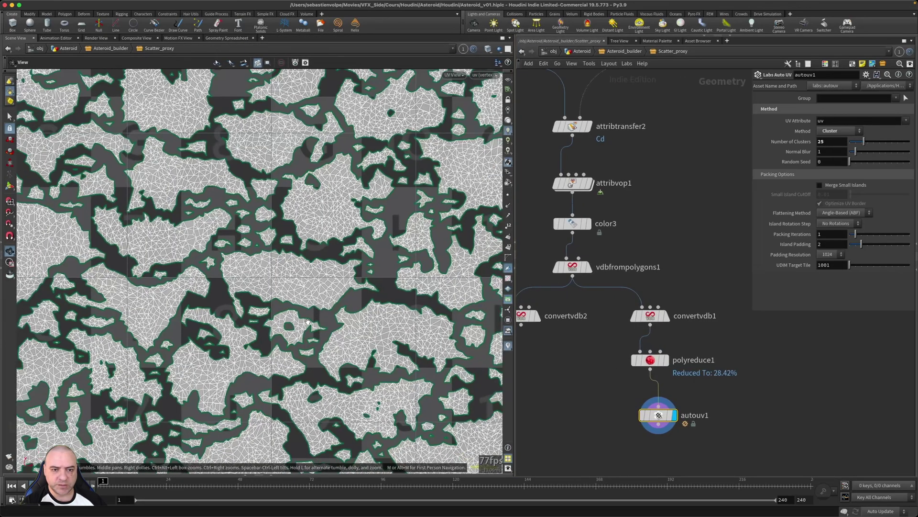
{"action": "scroll", "coordinate": [307, 322], "scroll_direction": "down", "scroll_amount": 10}
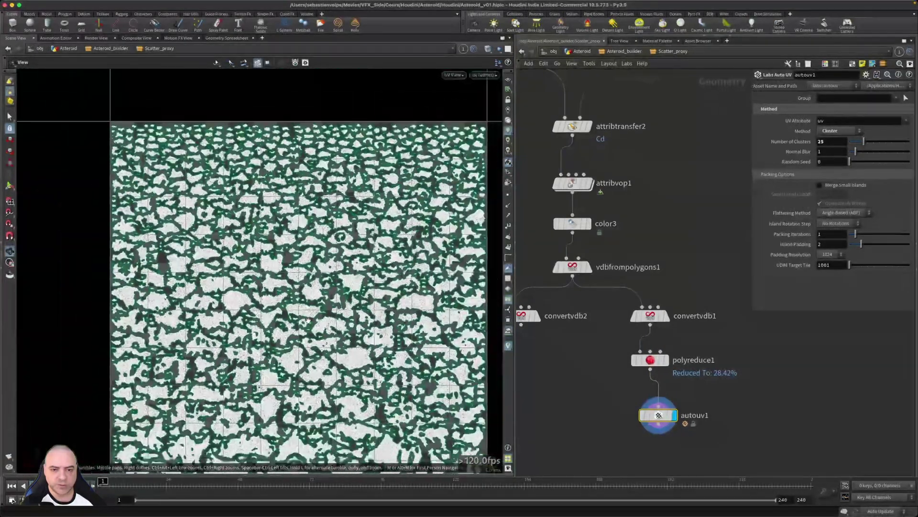
{"action": "middle_click_drag", "start_coordinate": [337, 350], "coordinate": [272, 286]}
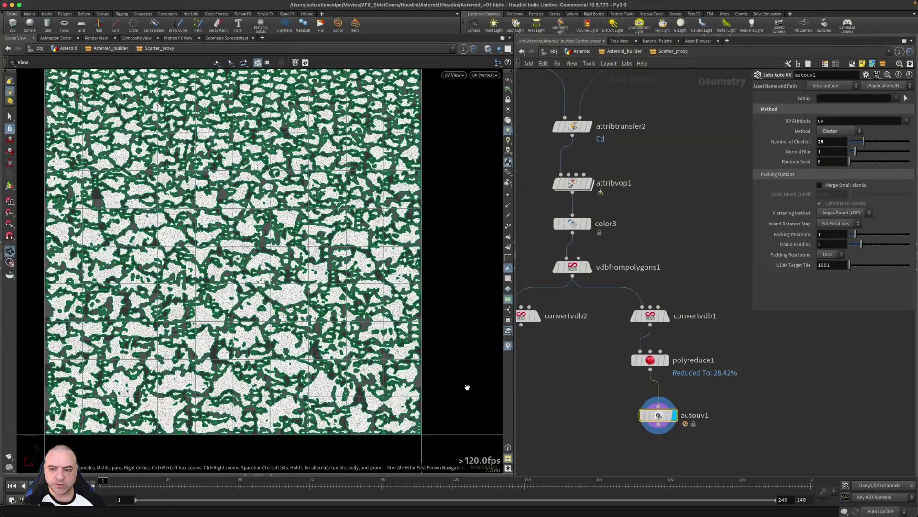
{"action": "left_click_drag", "start_coordinate": [658, 414], "coordinate": [650, 411]}
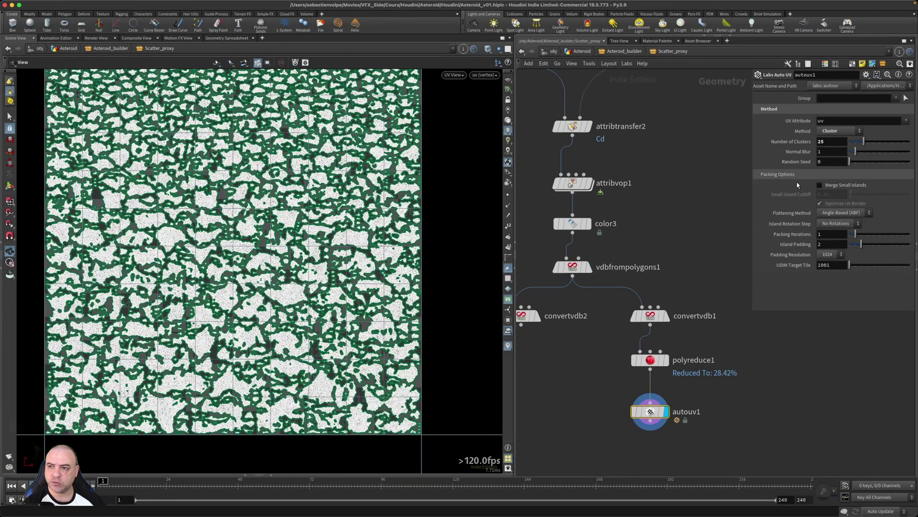
Step: Try 2 clusters in autouv1 and inspect the small islands of the UV layout up close
{"action": "left_click", "coordinate": [827, 141]}
{"action": "type", "text": "2"}
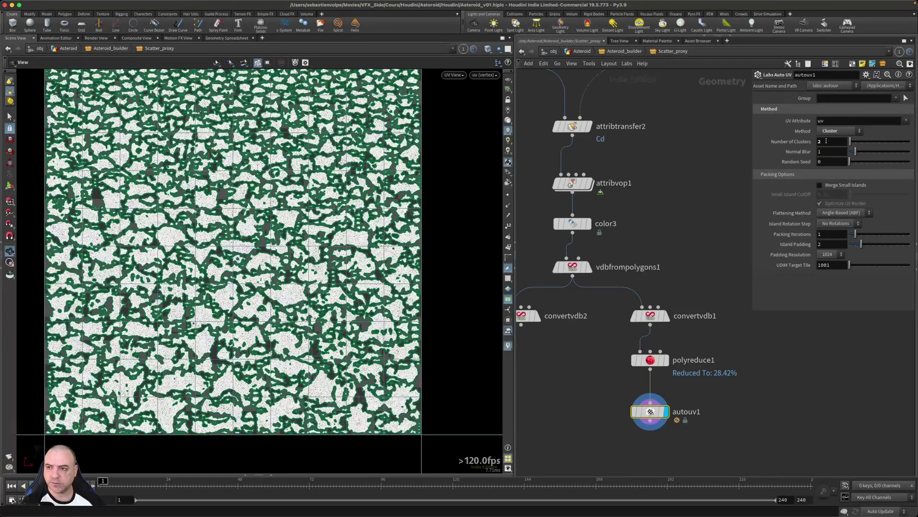
{"action": "key", "text": "Return"}
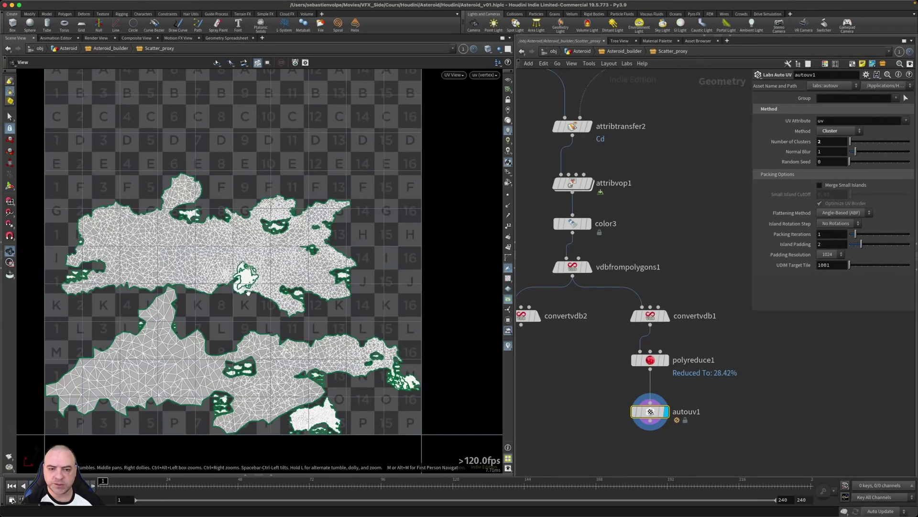
{"action": "scroll", "coordinate": [247, 406], "scroll_direction": "up", "scroll_amount": 1}
{"action": "scroll", "coordinate": [395, 396], "scroll_direction": "up", "scroll_amount": 6}
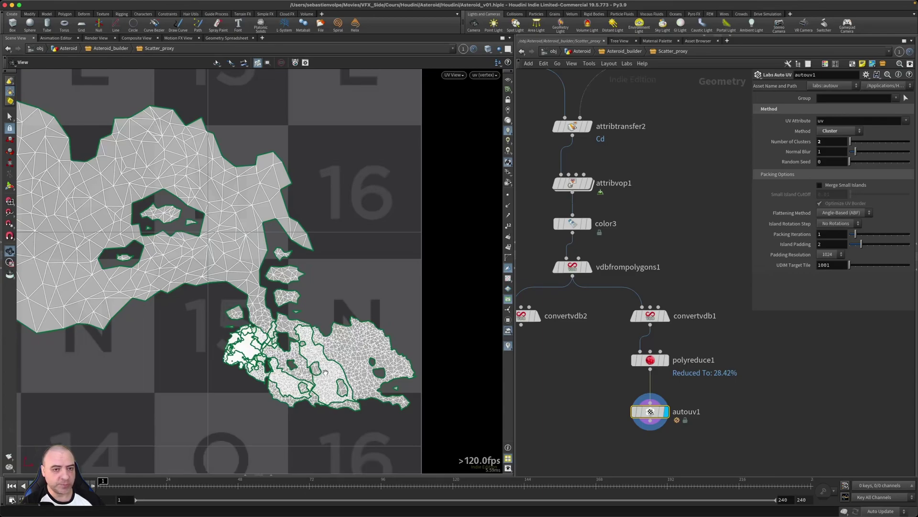
Step: Set autouv1's number of clusters back to 25 and view the whole UV layout
{"action": "type", "text": "5"}
{"action": "key", "text": "Return"}
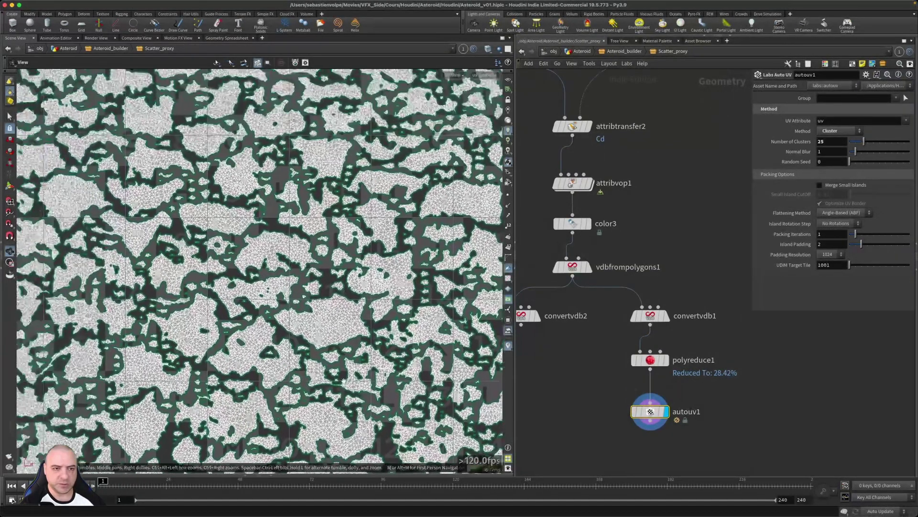
{"action": "mouse_move", "coordinate": [249, 239]}
{"action": "middle_mouse_down"}
{"action": "mouse_move", "coordinate": [292, 326]}
{"action": "mouse_move", "coordinate": [330, 368]}
{"action": "middle_mouse_up"}
{"action": "middle_click_drag", "start_coordinate": [302, 272], "coordinate": [274, 383]}
{"action": "middle_click_drag", "start_coordinate": [330, 261], "coordinate": [316, 305]}
{"action": "right_click_drag", "start_coordinate": [374, 294], "coordinate": [234, 293]}
{"action": "middle_click_drag", "start_coordinate": [424, 337], "coordinate": [284, 224]}
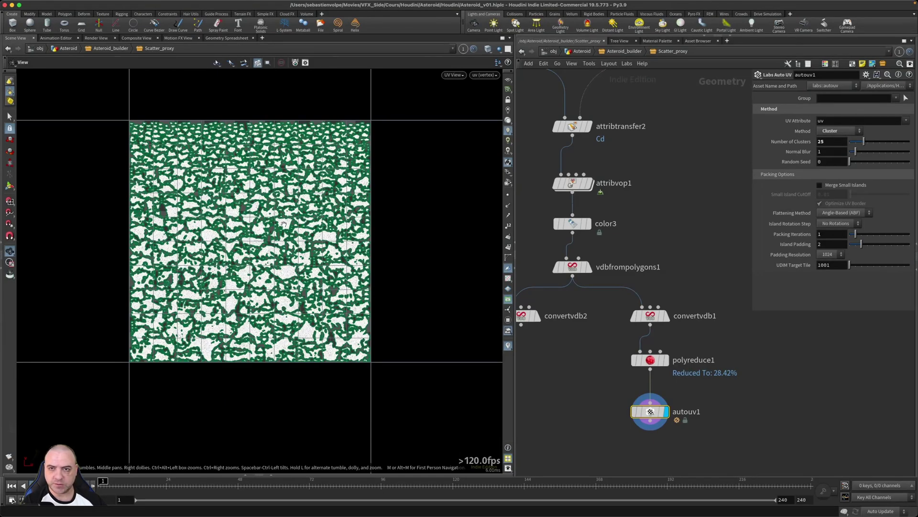
Step: Return the viewport to the perspective view and review the available viewport types
{"action": "key", "text": "space+1"}
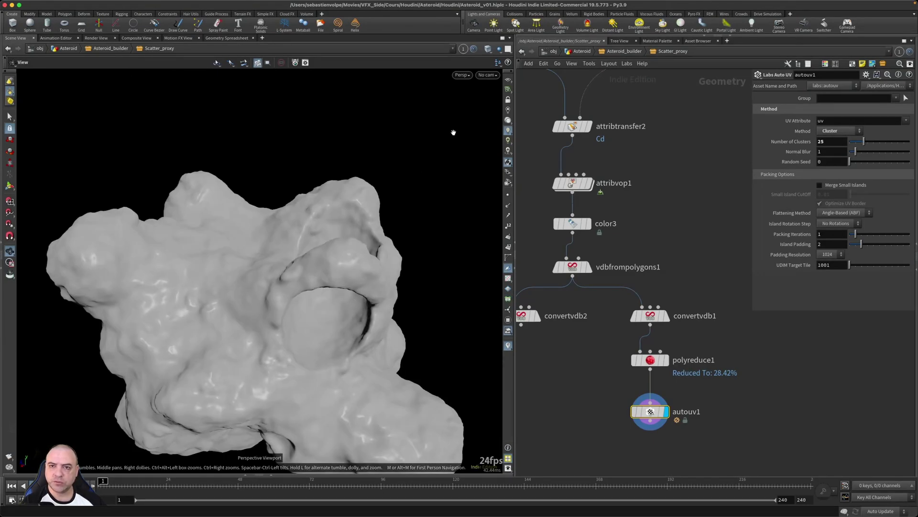
{"action": "left_click", "coordinate": [492, 75]}
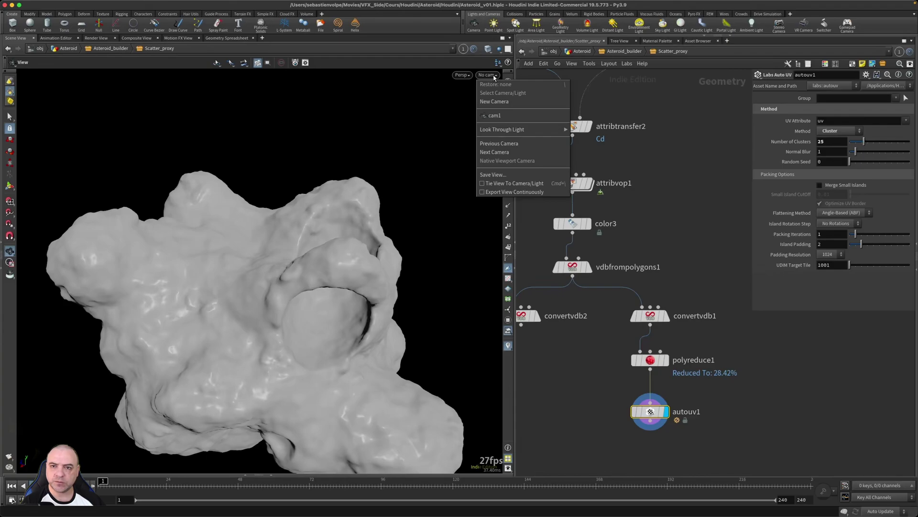
{"action": "left_click", "coordinate": [463, 76]}
{"action": "left_click", "coordinate": [463, 75]}
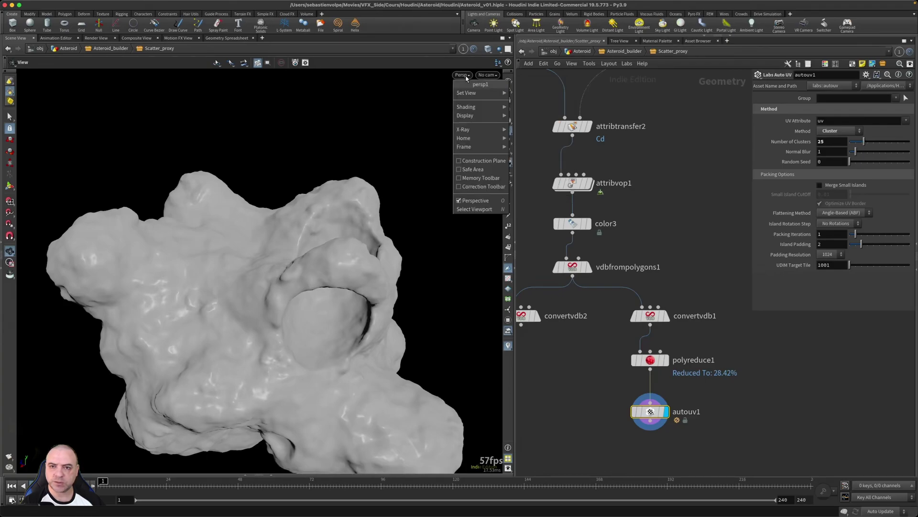
{"action": "mouse_move", "coordinate": [475, 91]}
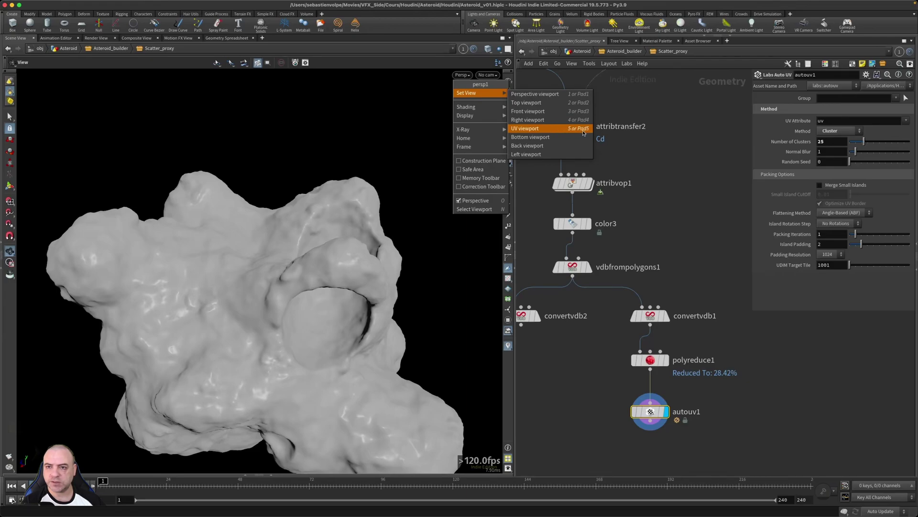
{"action": "left_click", "coordinate": [308, 136]}
{"action": "scroll", "coordinate": [340, 244], "scroll_direction": "down", "scroll_amount": 5}
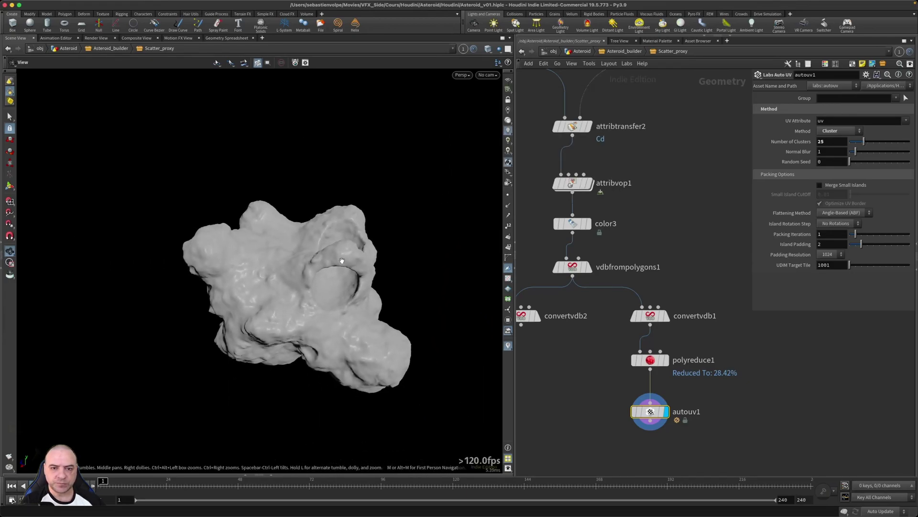
{"action": "middle_click_drag", "start_coordinate": [335, 253], "coordinate": [238, 225]}
{"action": "left_click_drag", "start_coordinate": [238, 224], "coordinate": [230, 234]}
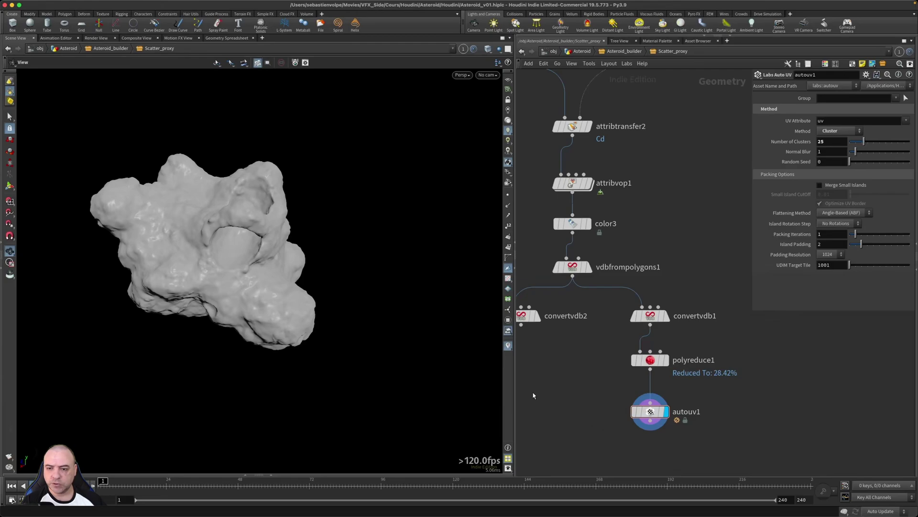
Step: Widen the network editor and add a File Cache node connected below convertvdb2
{"action": "left_click_drag", "start_coordinate": [514, 388], "coordinate": [303, 368]}
{"action": "middle_click_drag", "start_coordinate": [422, 412], "coordinate": [444, 350]}
{"action": "left_click", "coordinate": [439, 263]}
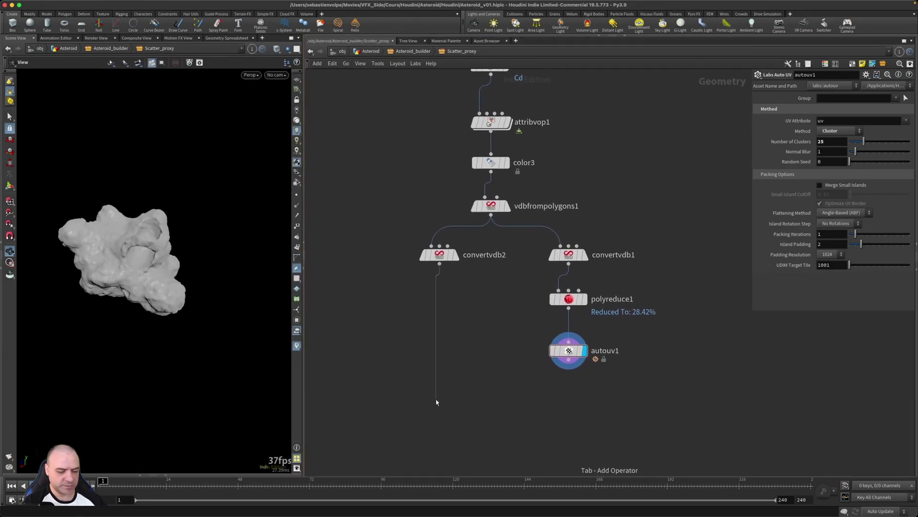
{"action": "key", "text": "Tab"}
{"action": "type", "text": "filca"}
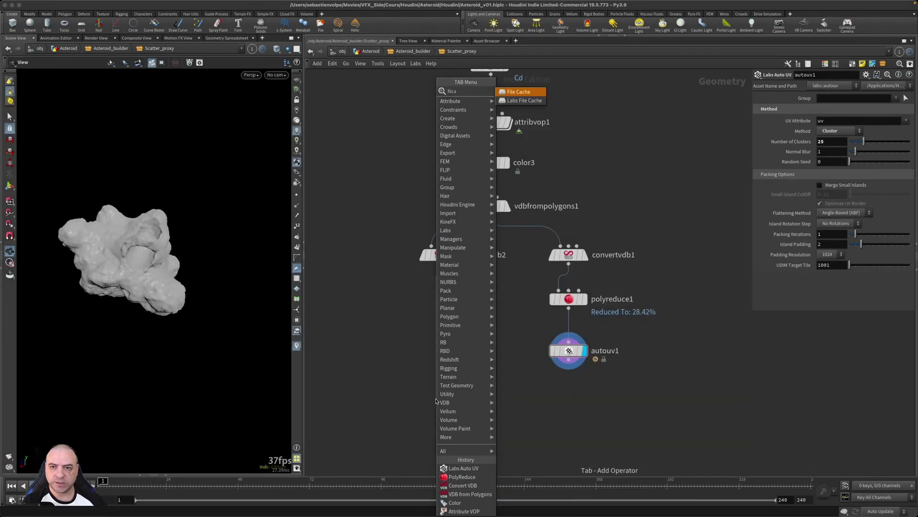
{"action": "key", "text": "Return"}
{"action": "left_click", "coordinate": [438, 395]}
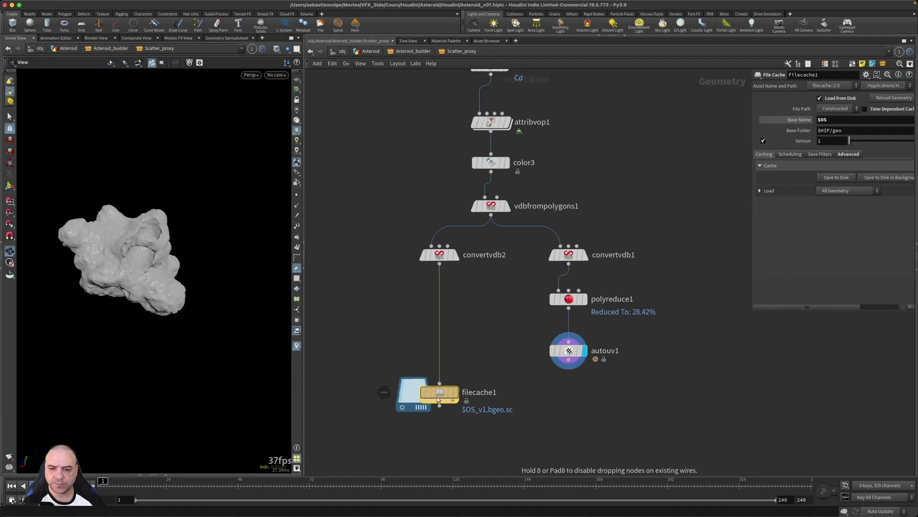
Step: Rename the File Cache node asteroid_big_rock_geo_high and widen the parameter area to show all its settings
{"action": "double_click", "coordinate": [478, 389]}
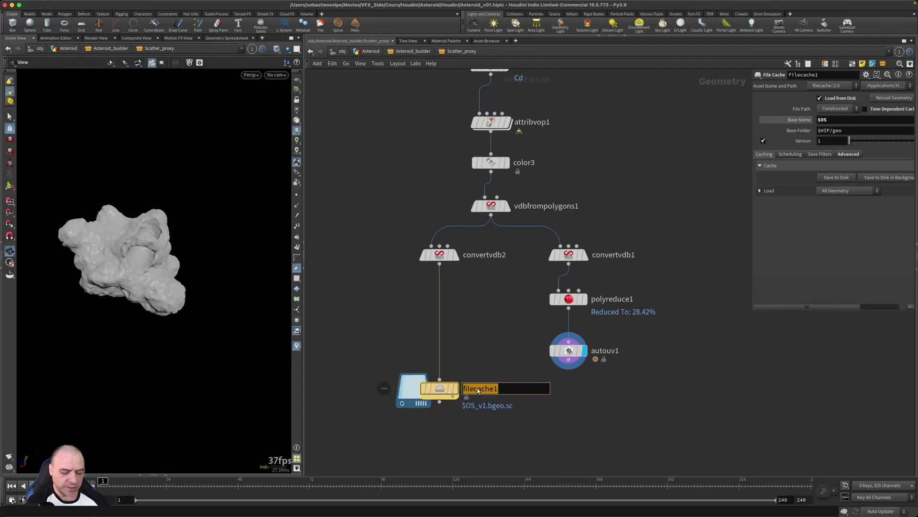
{"action": "type", "text": "asteroid"}
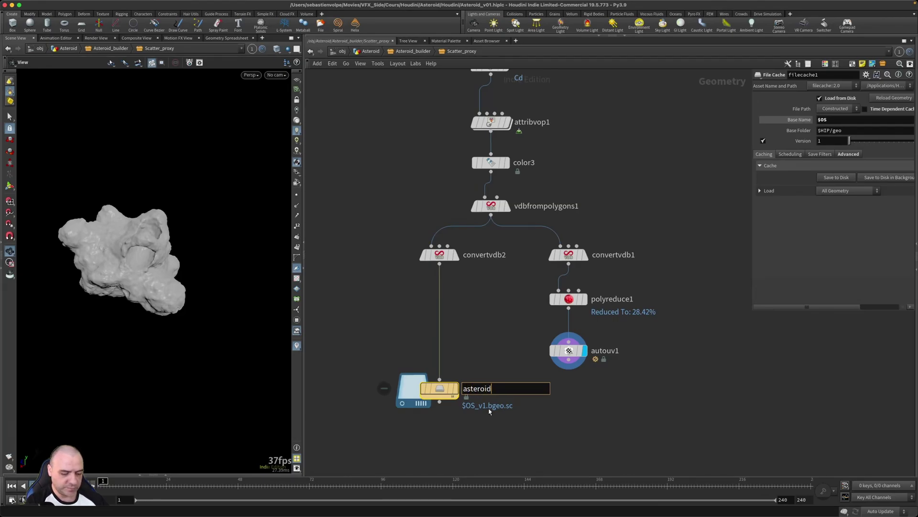
{"action": "type", "text": "_big_rock_ge"}
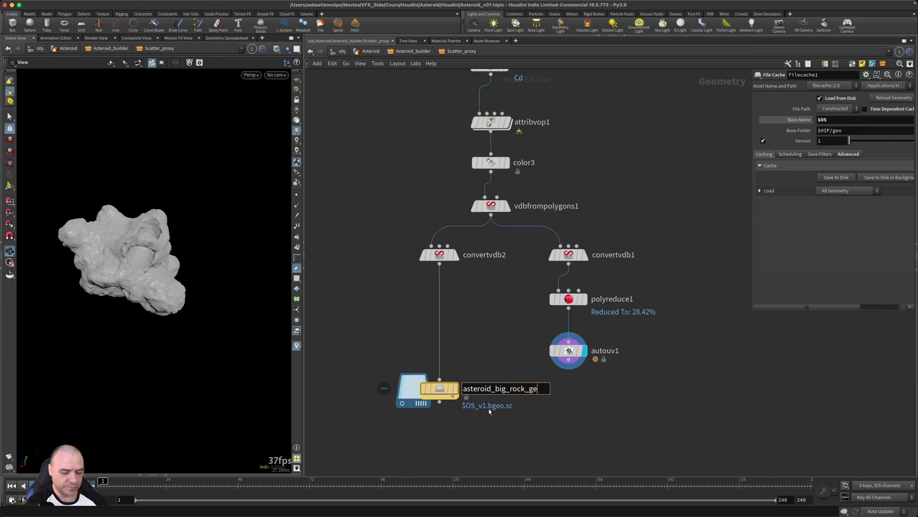
{"action": "type", "text": "o_high"}
{"action": "key", "text": "Return"}
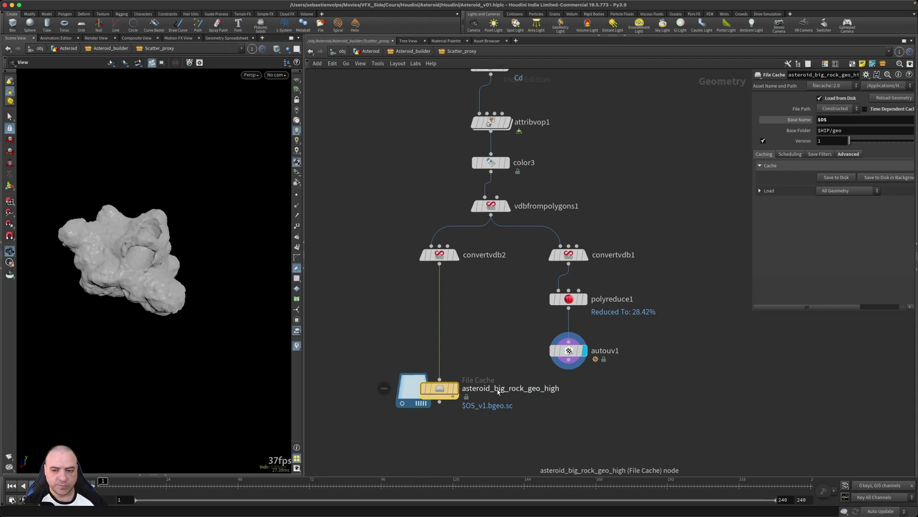
{"action": "left_click_drag", "start_coordinate": [438, 393], "coordinate": [397, 394]}
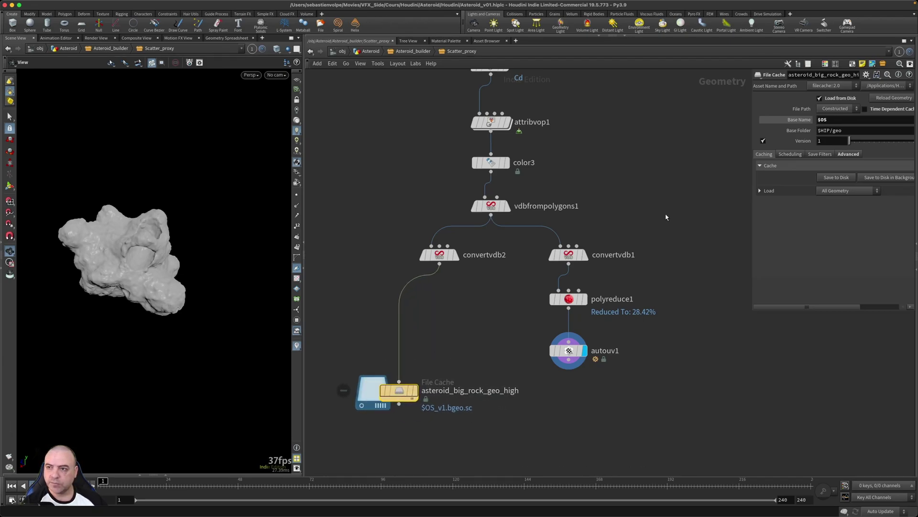
{"action": "left_click_drag", "start_coordinate": [750, 134], "coordinate": [705, 136]}
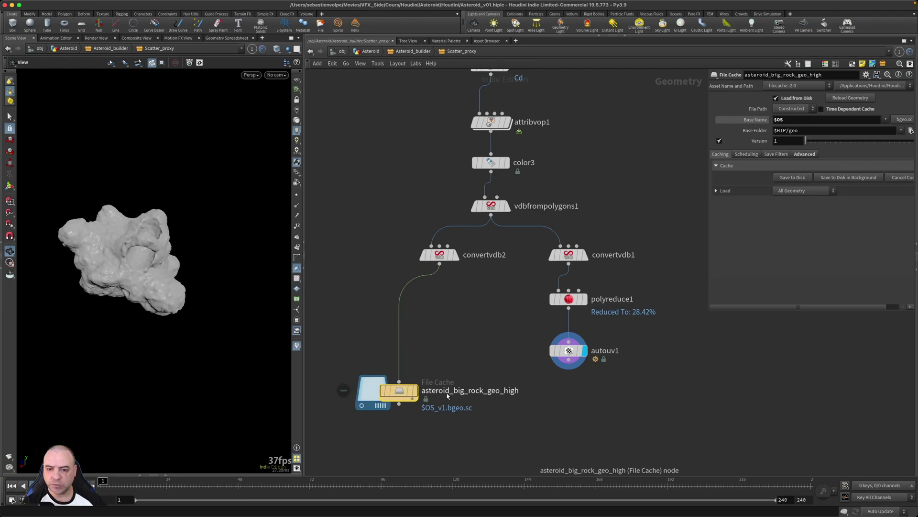
Step: Duplicate the File Cache node below autouv1, connect it, and rename the copy asteroid_big_rock_geo_low
{"action": "middle_click_drag", "start_coordinate": [674, 367], "coordinate": [636, 340]}
{"action": "left_click_drag", "start_coordinate": [362, 362], "coordinate": [535, 366]}
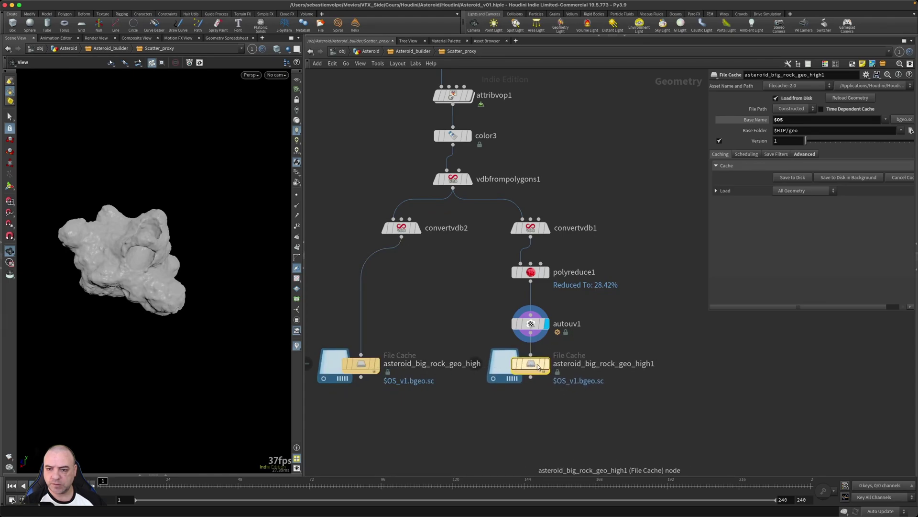
{"action": "double_click", "coordinate": [648, 366]}
{"action": "key", "text": "BackSpace"}
{"action": "key", "text": "BackSpace"}
{"action": "key", "text": "BackSpace"}
{"action": "key", "text": "BackSpace"}
{"action": "key", "text": "BackSpace"}
{"action": "type", "text": "low"}
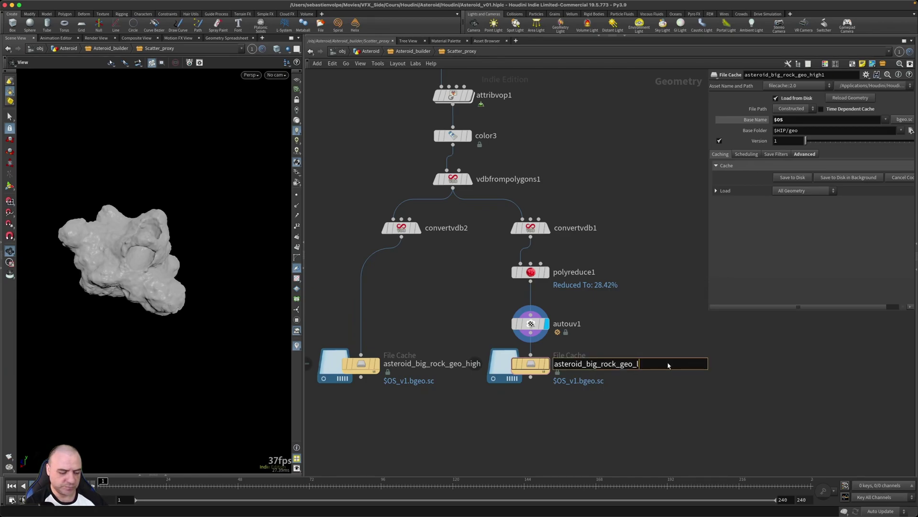
{"action": "key", "text": "Return"}
Step: Line up convertvdb2 directly above the asteroid_big_rock_geo_high cache node
{"action": "middle_click_drag", "start_coordinate": [606, 379], "coordinate": [642, 375]}
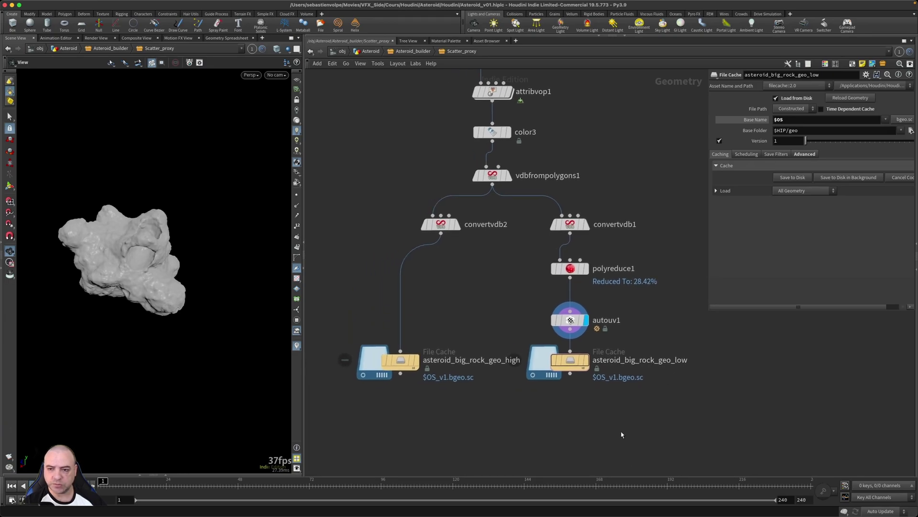
{"action": "scroll", "coordinate": [622, 396], "scroll_direction": "up", "scroll_amount": 2}
{"action": "scroll", "coordinate": [536, 283], "scroll_direction": "down", "scroll_amount": 3}
{"action": "left_click_drag", "start_coordinate": [484, 213], "coordinate": [450, 213]}
Step: Select both asteroid File Cache nodes together and check their advanced save options before returning to the caching settings
{"action": "left_click_drag", "start_coordinate": [643, 379], "coordinate": [471, 326]}
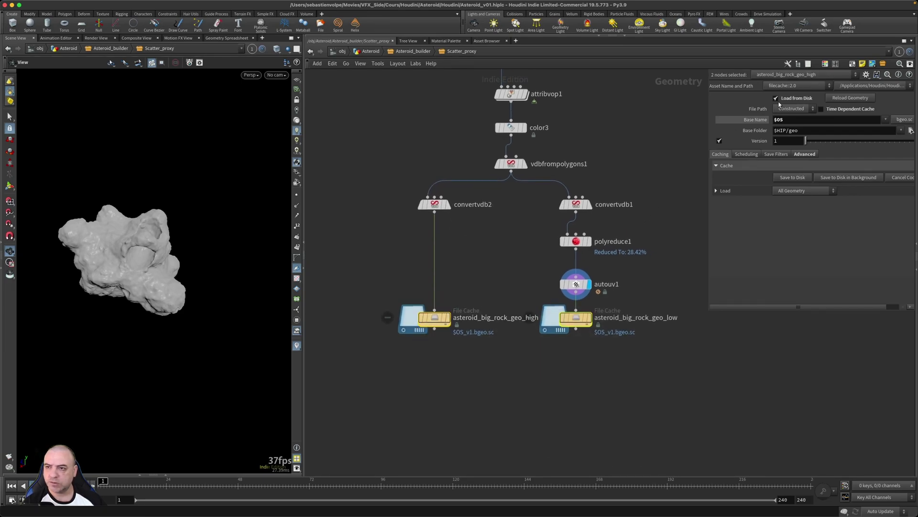
{"action": "left_click", "coordinate": [804, 154]}
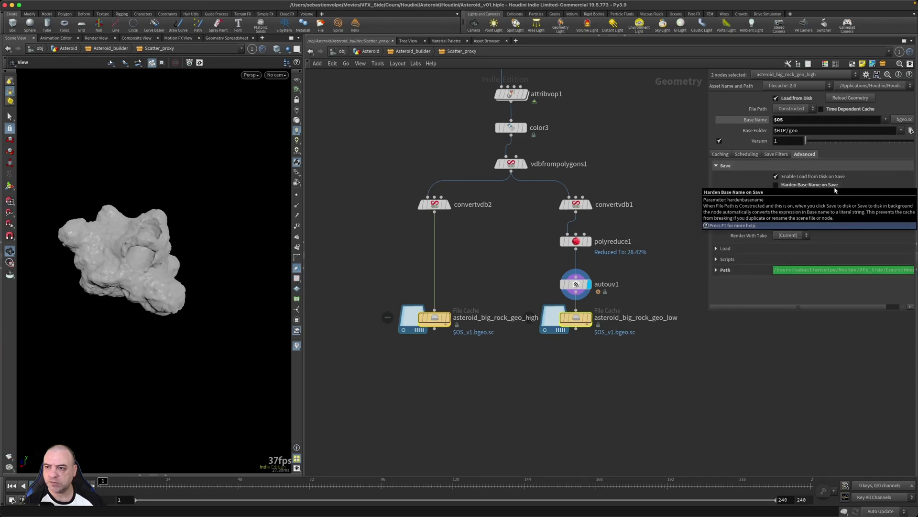
{"action": "left_click", "coordinate": [720, 154]}
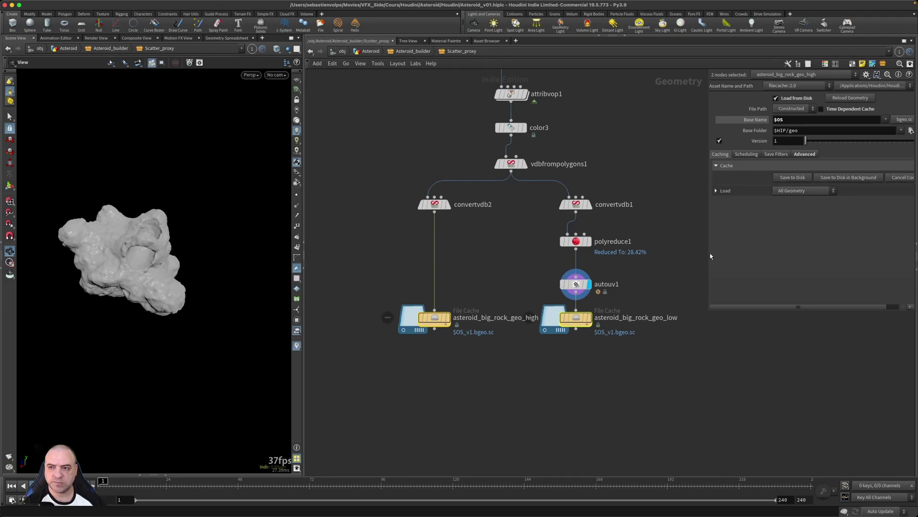
Step: Display asteroid_big_rock_geo_high, inspect the asteroid's surface up close, and check the node's geometry information
{"action": "mouse_move", "coordinate": [450, 320]}
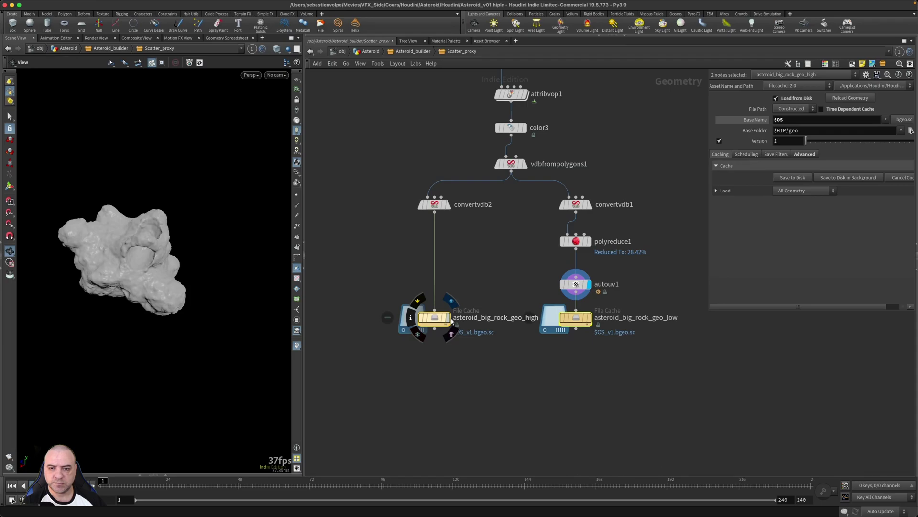
{"action": "left_click_drag", "start_coordinate": [217, 324], "coordinate": [136, 230]}
{"action": "right_click_drag", "start_coordinate": [136, 231], "coordinate": [236, 236]}
{"action": "left_click_drag", "start_coordinate": [236, 236], "coordinate": [179, 240]}
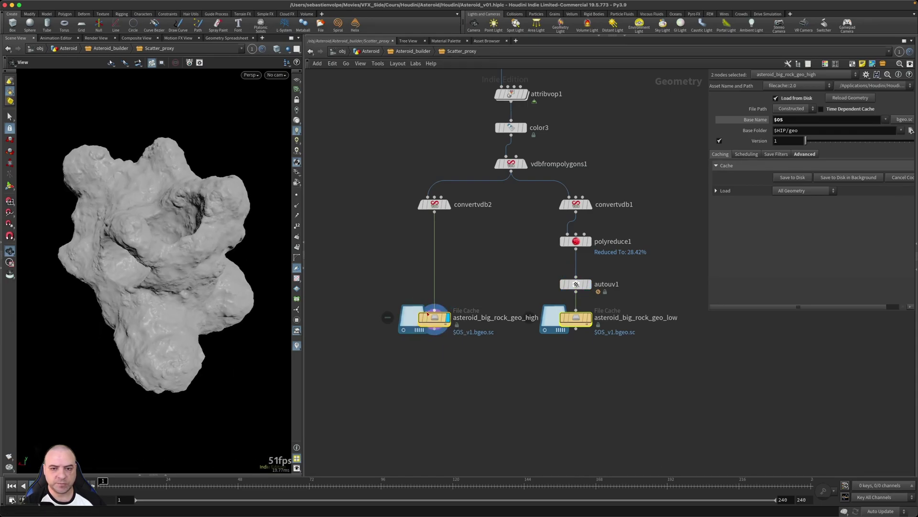
{"action": "left_click", "coordinate": [410, 318]}
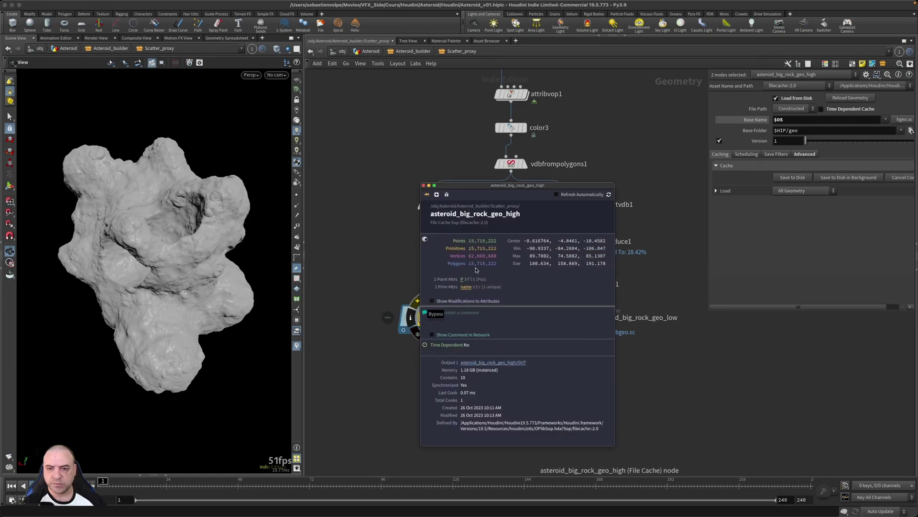
{"action": "left_click", "coordinate": [694, 374]}
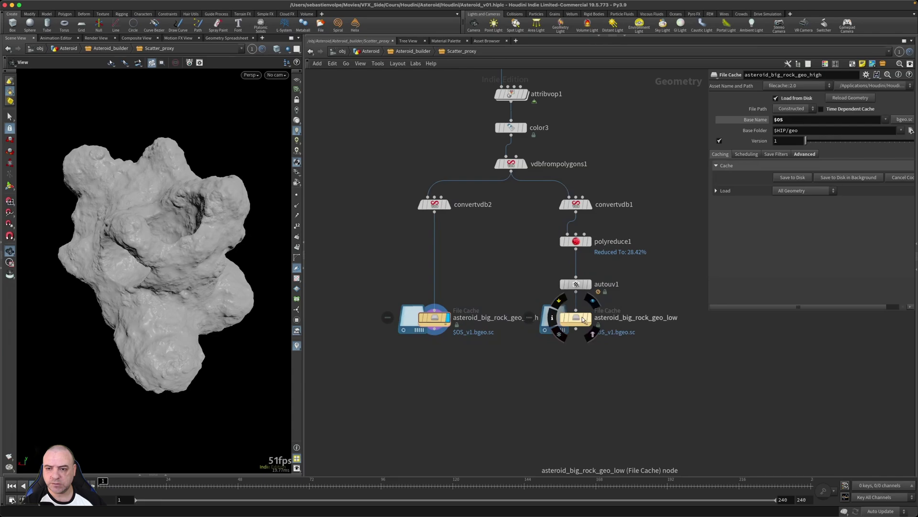
Step: Display asteroid_big_rock_geo_low for comparison and check its geometry information
{"action": "left_click", "coordinate": [580, 319]}
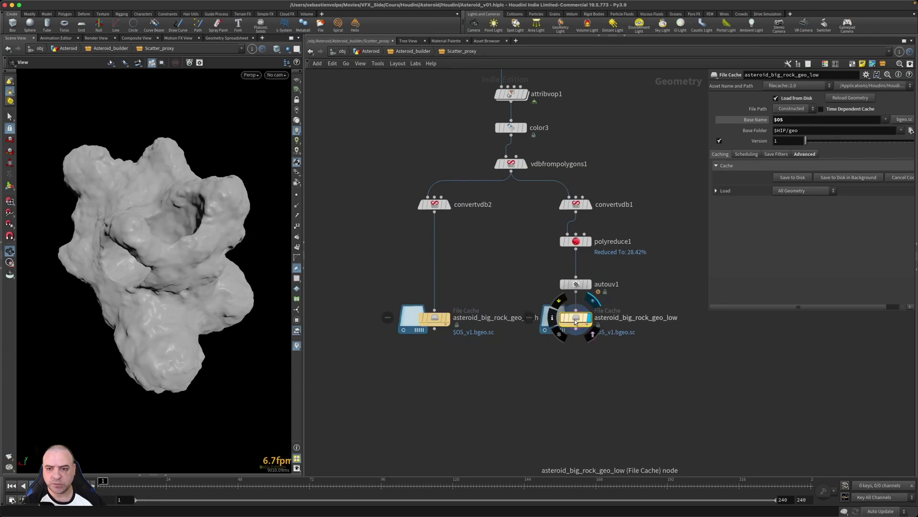
{"action": "mouse_move", "coordinate": [552, 317]}
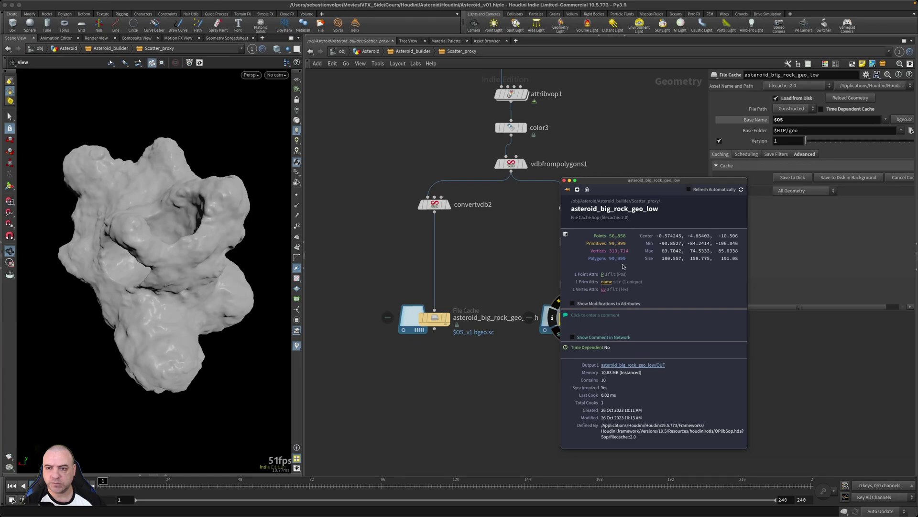
{"action": "left_click", "coordinate": [510, 389]}
{"action": "middle_click_drag", "start_coordinate": [510, 389], "coordinate": [529, 410]}
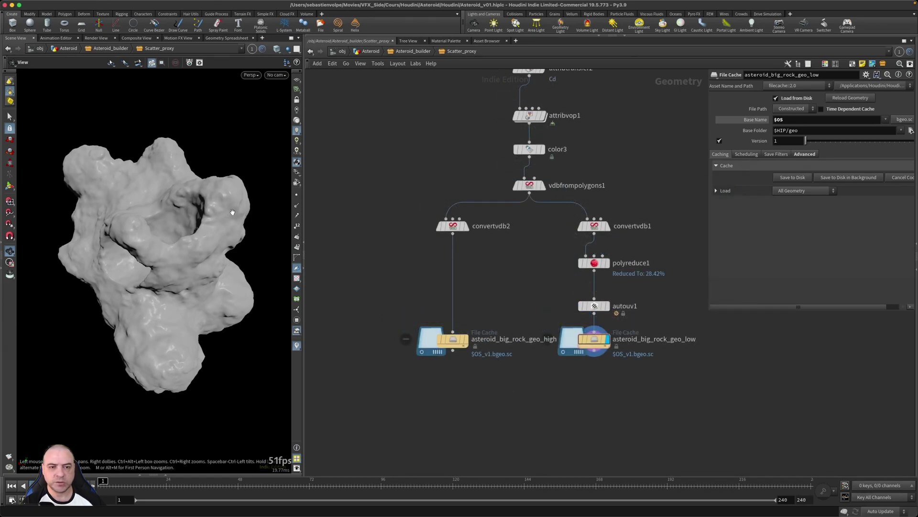
Step: Copy object_merge1 and subnet1 and paste the pair beside the asteroid's conversion and cache branch
{"action": "scroll", "coordinate": [544, 282], "scroll_direction": "down", "scroll_amount": 5}
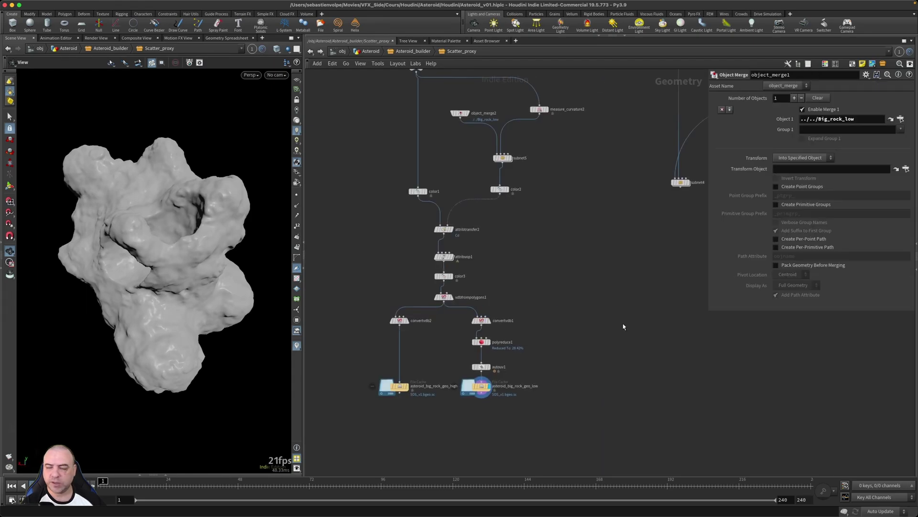
{"action": "middle_click_drag", "start_coordinate": [623, 326], "coordinate": [512, 409]}
{"action": "scroll", "coordinate": [602, 330], "scroll_direction": "up", "scroll_amount": 8}
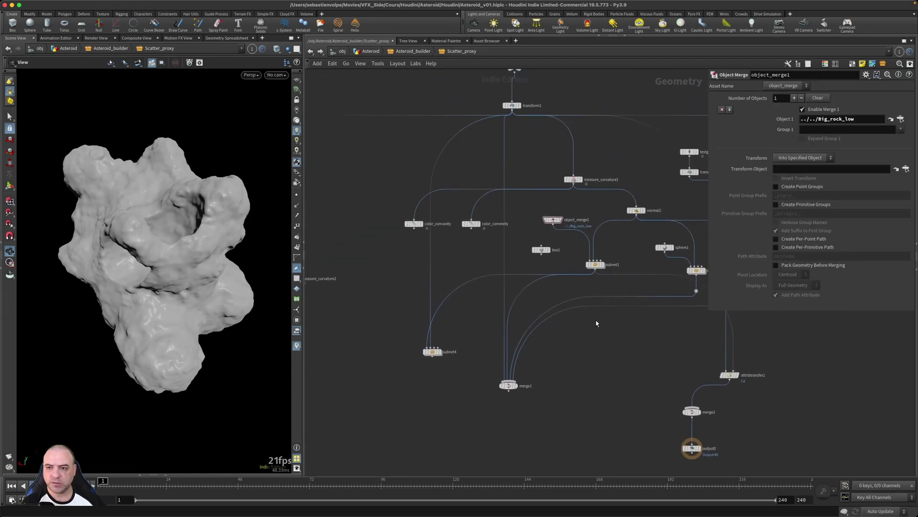
{"action": "left_click", "coordinate": [522, 189]}
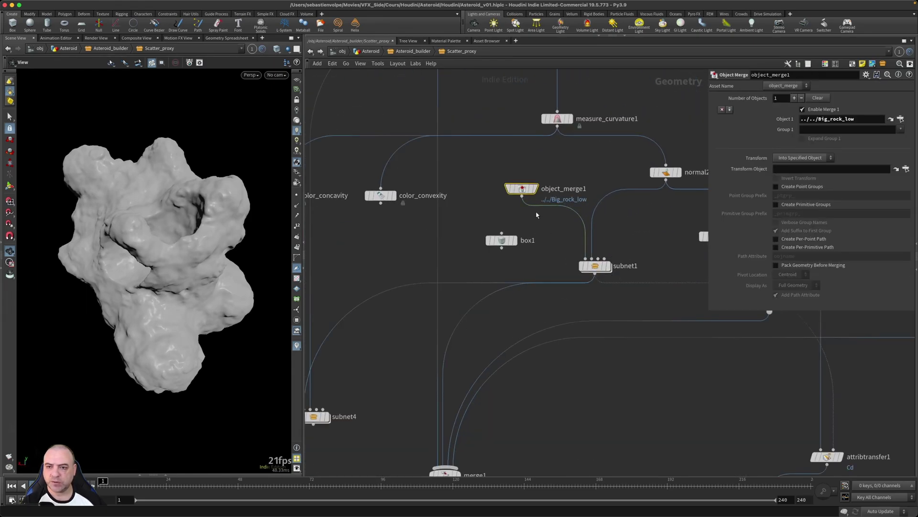
{"action": "left_click", "coordinate": [595, 266]}
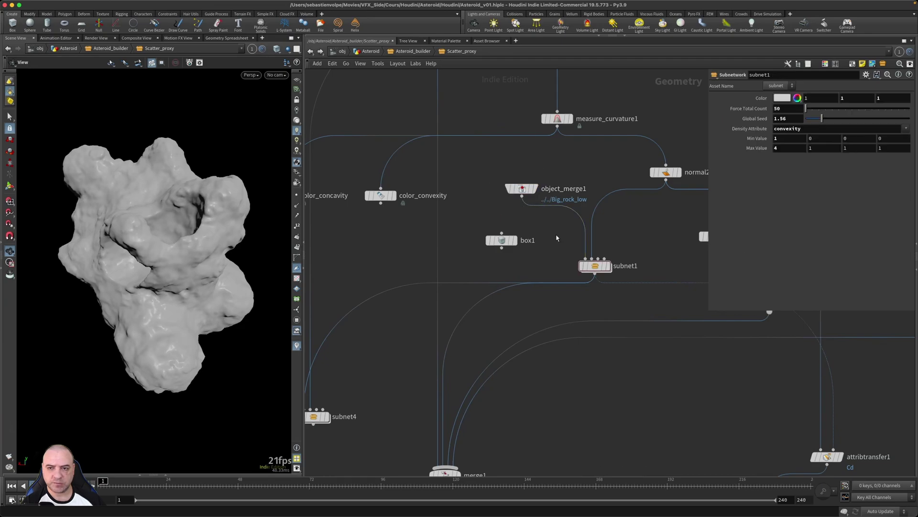
{"action": "left_click", "coordinate": [521, 189], "text": "shift"}
{"action": "key", "text": "ctrl+c"}
{"action": "scroll", "coordinate": [541, 283], "scroll_direction": "down", "scroll_amount": 5}
{"action": "middle_click_drag", "start_coordinate": [369, 380], "coordinate": [547, 287]}
{"action": "scroll", "coordinate": [524, 312], "scroll_direction": "up", "scroll_amount": 4}
{"action": "middle_click_drag", "start_coordinate": [532, 319], "coordinate": [537, 285]}
{"action": "left_click", "coordinate": [554, 296]}
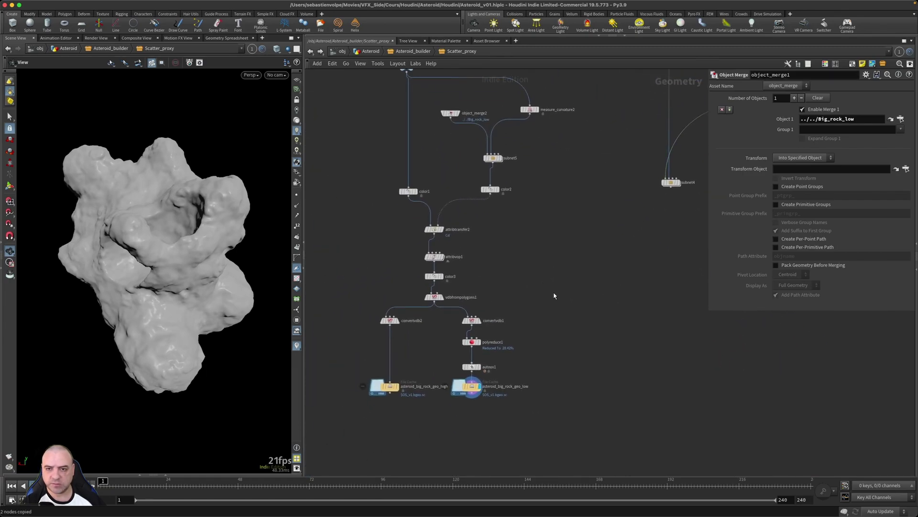
{"action": "key", "text": "ctrl+v"}
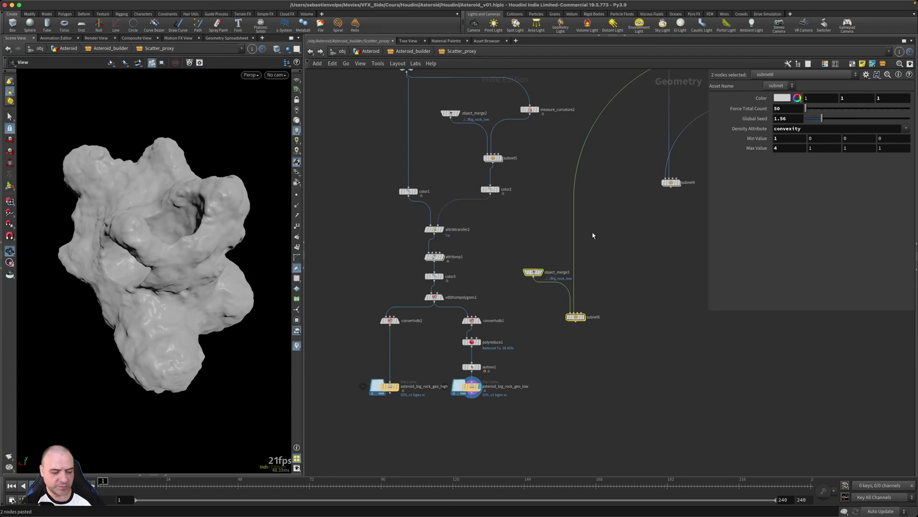
Step: Detach the pasted subnet from its old upstream source and connect measure_curvature2 to its second input
{"action": "left_click_drag", "start_coordinate": [612, 228], "coordinate": [545, 216]}
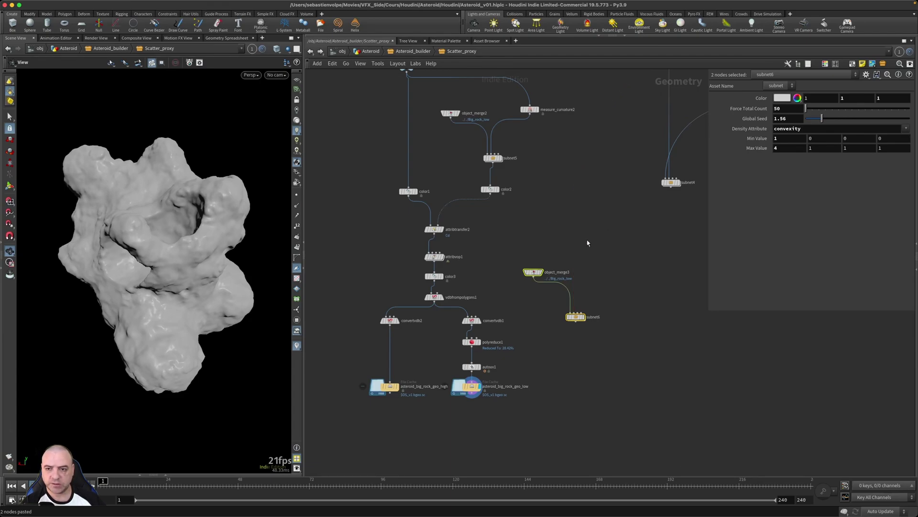
{"action": "middle_click_drag", "start_coordinate": [613, 263], "coordinate": [589, 285]}
{"action": "left_click_drag", "start_coordinate": [509, 140], "coordinate": [553, 338]}
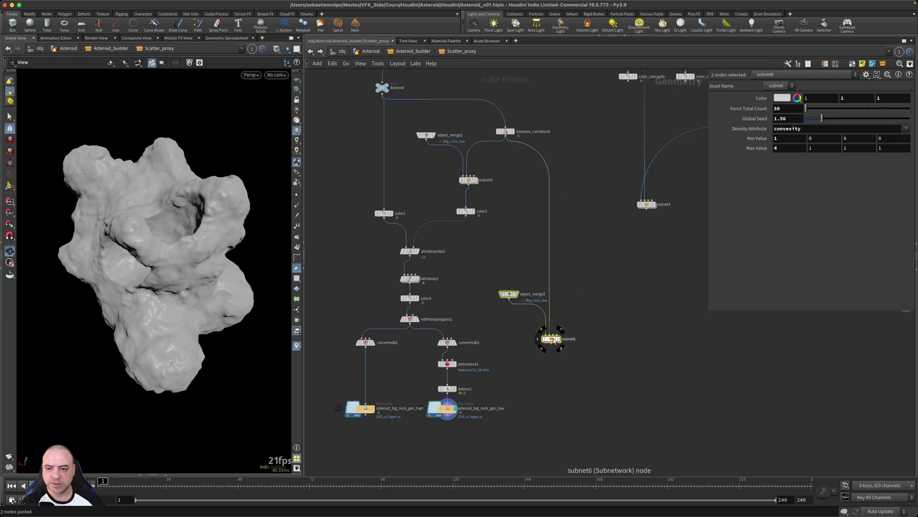
Step: Display object_merge3, jump to its Big_rock_low source, and go inside the Rocks_mode subnetwork
{"action": "left_click", "coordinate": [551, 337]}
{"action": "scroll", "coordinate": [553, 339], "scroll_direction": "up", "scroll_amount": 5}
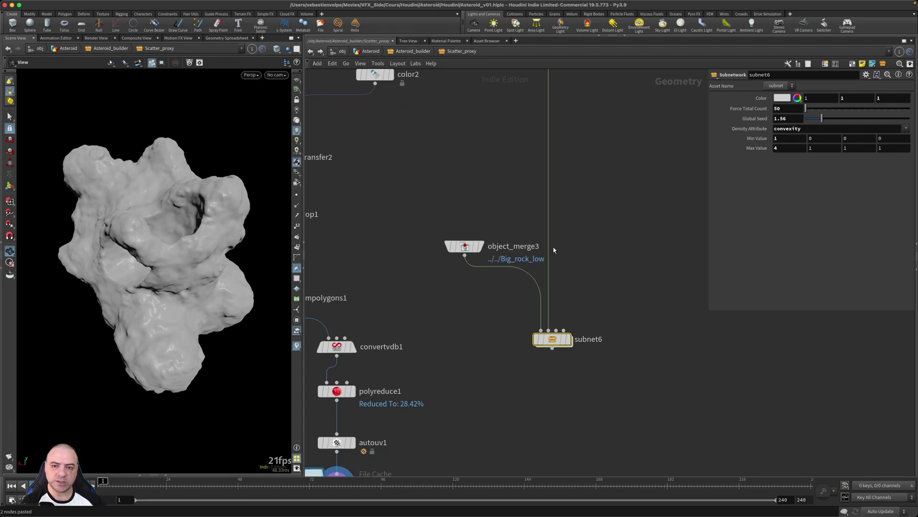
{"action": "left_click", "coordinate": [479, 246]}
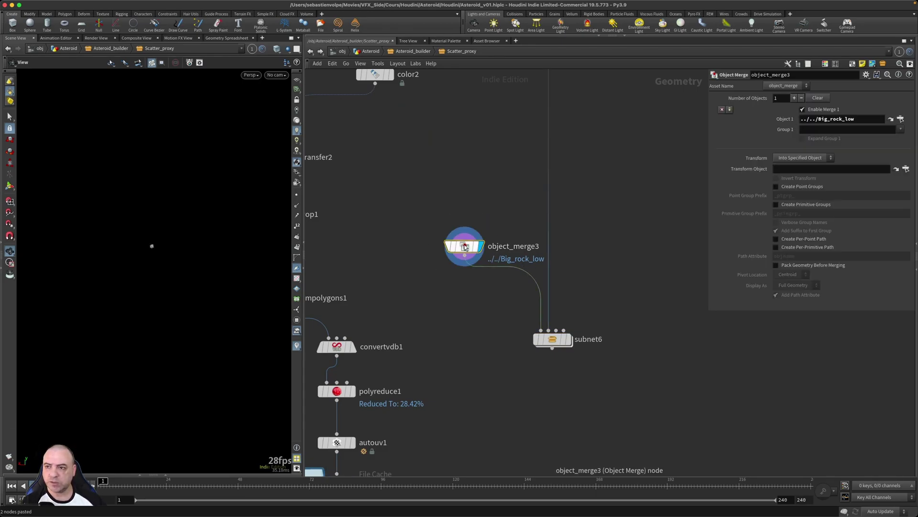
{"action": "left_click", "coordinate": [891, 120]}
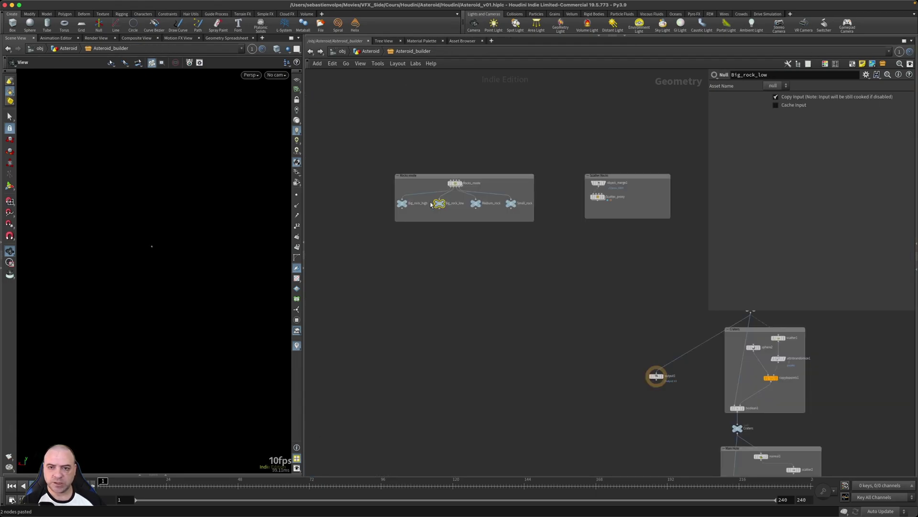
{"action": "scroll", "coordinate": [431, 205], "scroll_direction": "up", "scroll_amount": 5}
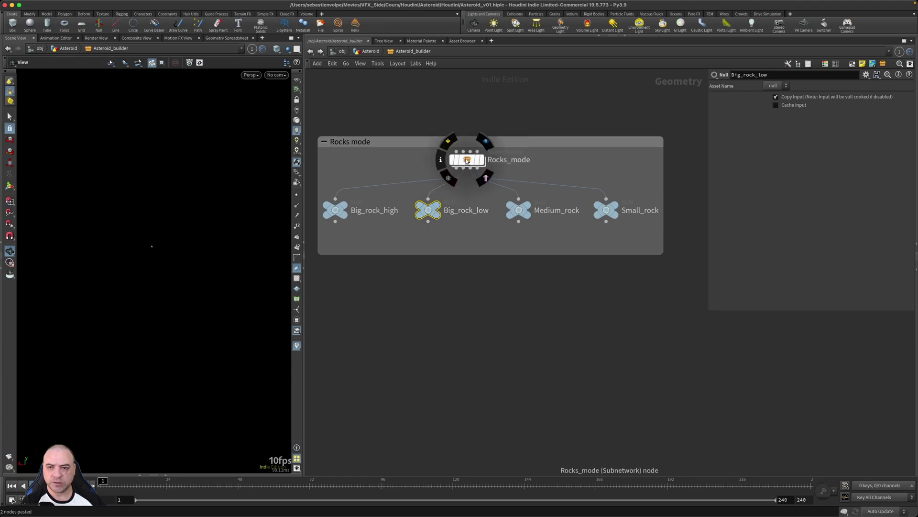
{"action": "double_click", "coordinate": [467, 161]}
{"action": "scroll", "coordinate": [508, 326], "scroll_direction": "up", "scroll_amount": 5}
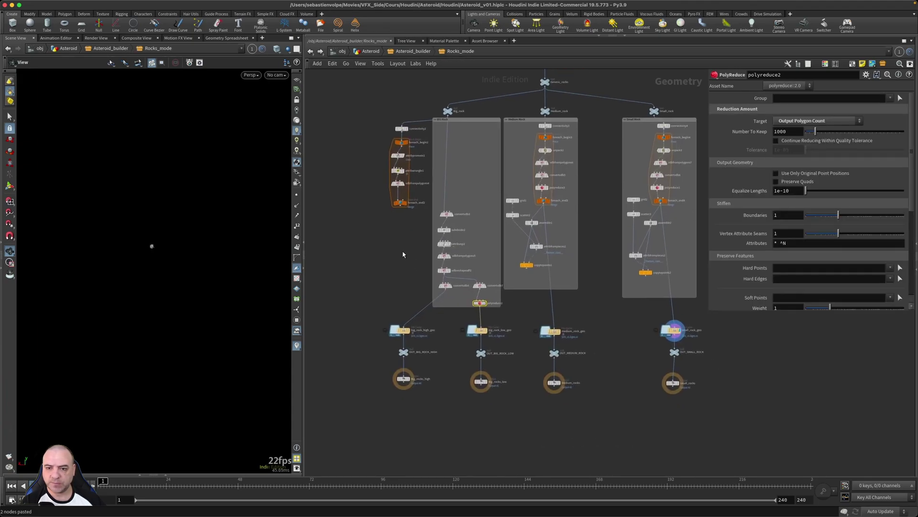
Step: Display polyreduce2 in the low big-rock branch, and then its big_rock_low_geo File Cache
{"action": "mouse_move", "coordinate": [493, 286]}
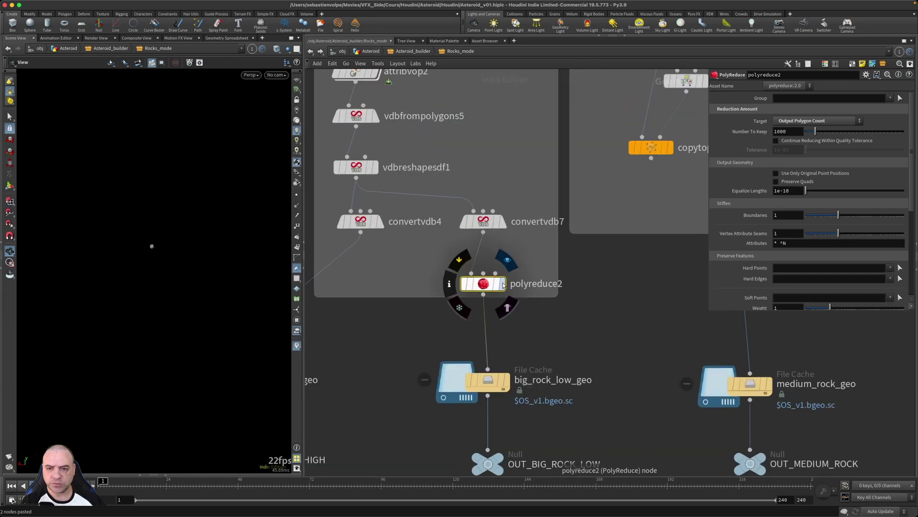
{"action": "left_click", "coordinate": [500, 286]}
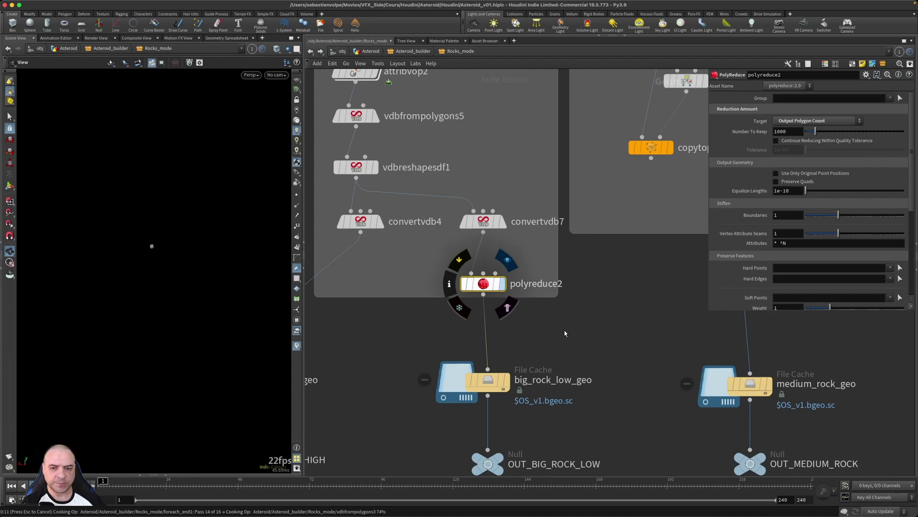
{"action": "scroll", "coordinate": [532, 321], "scroll_direction": "down", "scroll_amount": 2}
{"action": "left_click", "coordinate": [487, 361]}
{"action": "scroll", "coordinate": [541, 328], "scroll_direction": "down", "scroll_amount": 1}
{"action": "left_click", "coordinate": [480, 257]}
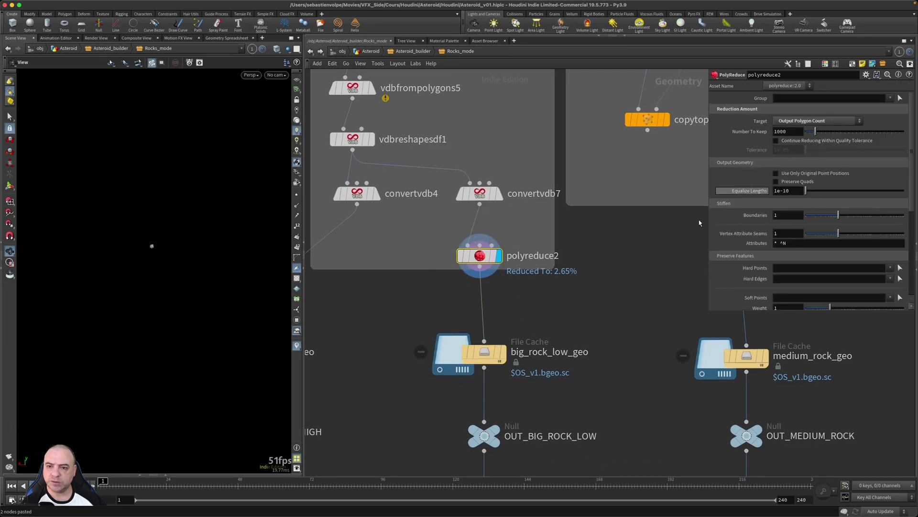
{"action": "left_click", "coordinate": [488, 356]}
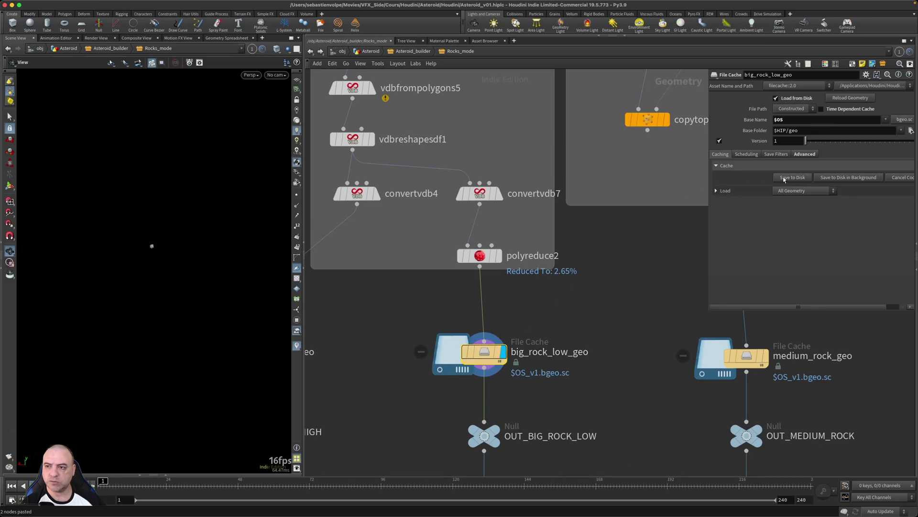
{"action": "mouse_move", "coordinate": [477, 259]}
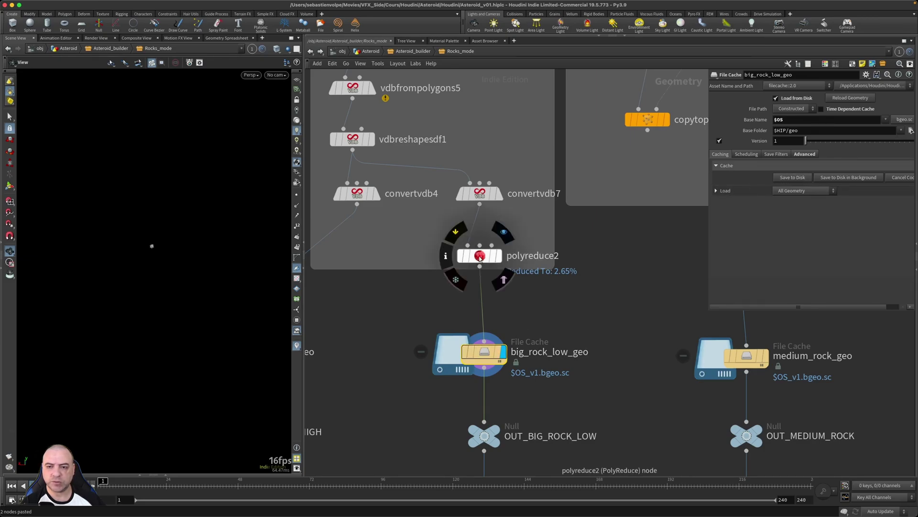
Step: Feed the medium_rock_geo File Cache from copytopoints1 instead of foreach_end3
{"action": "scroll", "coordinate": [494, 268], "scroll_direction": "down", "scroll_amount": 4}
{"action": "middle_click_drag", "start_coordinate": [612, 322], "coordinate": [471, 318]}
{"action": "middle_click_drag", "start_coordinate": [595, 439], "coordinate": [580, 393]}
{"action": "scroll", "coordinate": [533, 406], "scroll_direction": "down", "scroll_amount": 3}
{"action": "scroll", "coordinate": [531, 402], "scroll_direction": "up", "scroll_amount": 3}
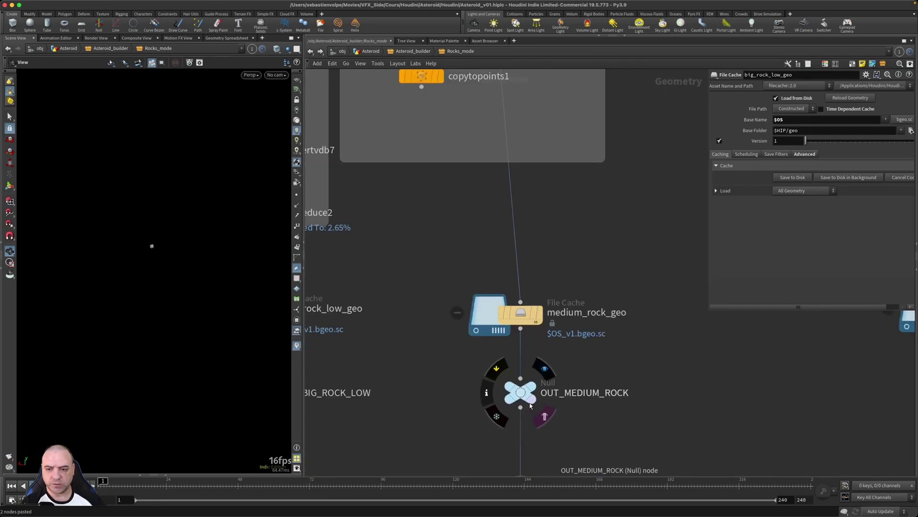
{"action": "scroll", "coordinate": [550, 405], "scroll_direction": "down", "scroll_amount": 3}
{"action": "scroll", "coordinate": [540, 378], "scroll_direction": "up", "scroll_amount": 5}
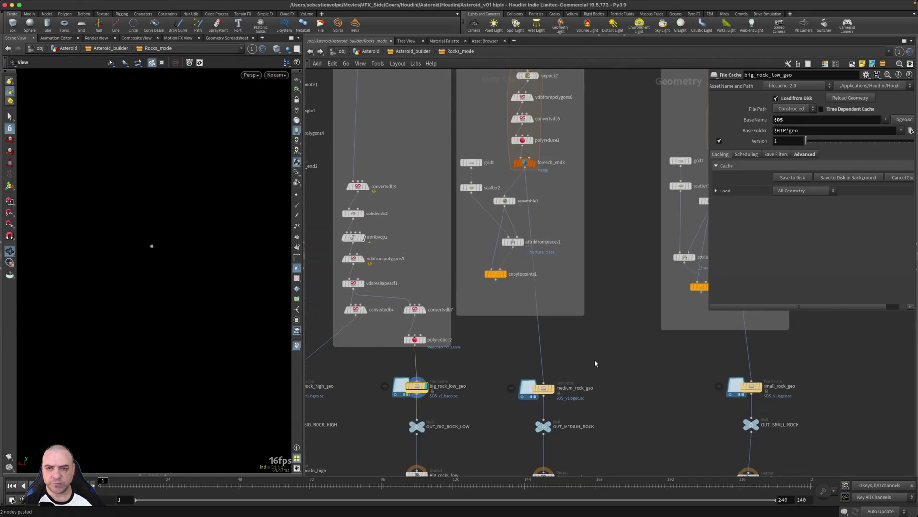
{"action": "scroll", "coordinate": [521, 354], "scroll_direction": "down", "scroll_amount": 2}
{"action": "scroll", "coordinate": [521, 354], "scroll_direction": "up", "scroll_amount": 5}
{"action": "middle_click_drag", "start_coordinate": [521, 355], "coordinate": [527, 413]}
{"action": "left_click_drag", "start_coordinate": [558, 397], "coordinate": [490, 384]}
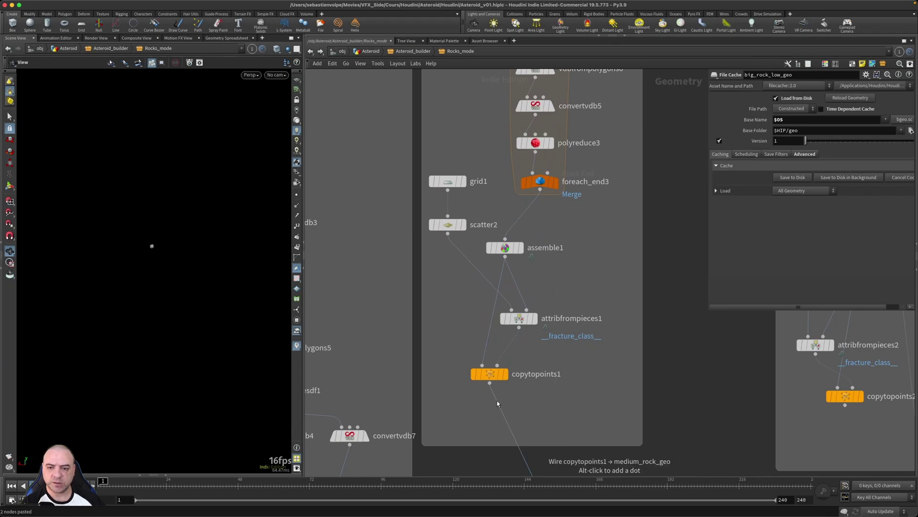
Step: Reconnect medium_rock_geo to foreach_end3 and display copytopoints1 to view the scattered medium rocks
{"action": "left_click_drag", "start_coordinate": [496, 401], "coordinate": [546, 205]}
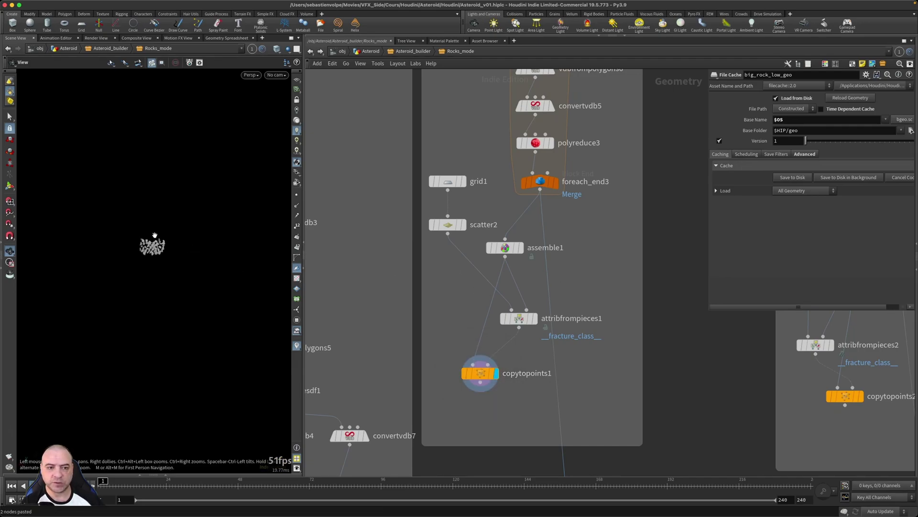
{"action": "scroll", "coordinate": [204, 266], "scroll_direction": "up", "scroll_amount": 3}
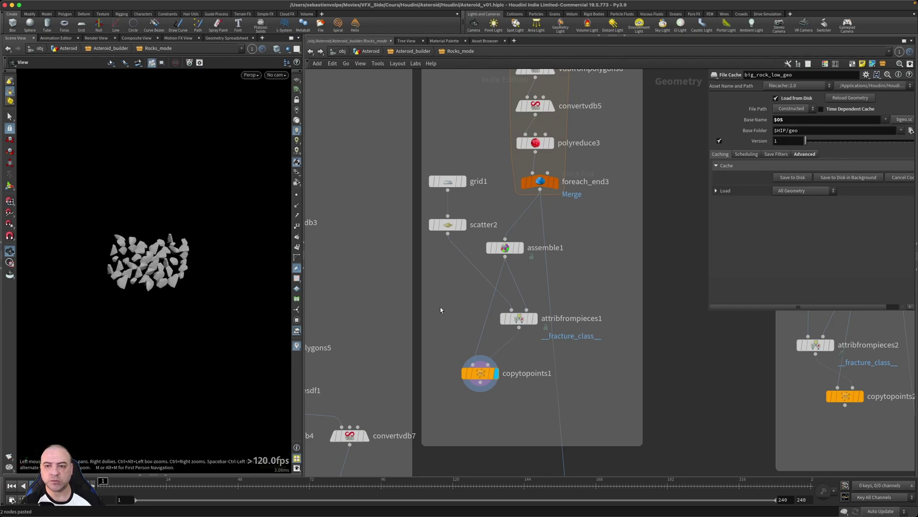
Step: Select the medium_rock_geo File Cache and display its geometry
{"action": "middle_click_drag", "start_coordinate": [520, 410], "coordinate": [509, 393]}
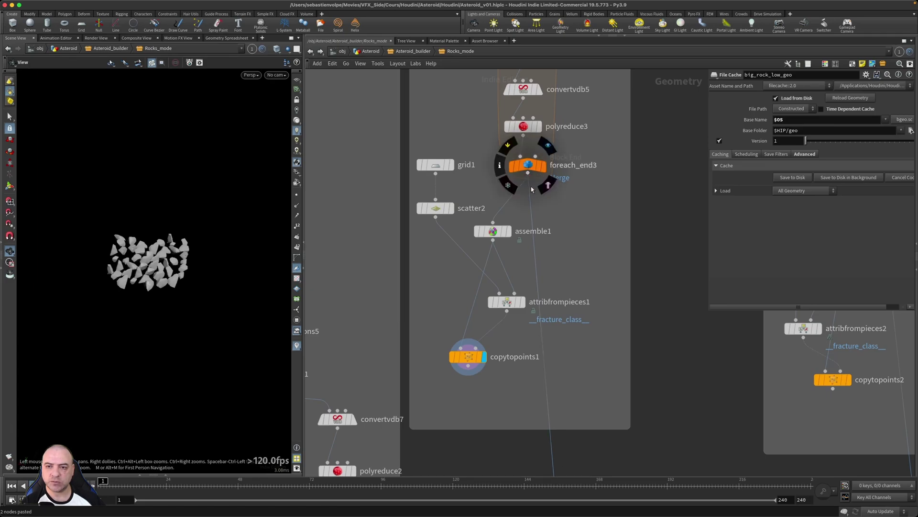
{"action": "middle_click_drag", "start_coordinate": [582, 420], "coordinate": [560, 196]}
{"action": "left_click", "coordinate": [535, 324]}
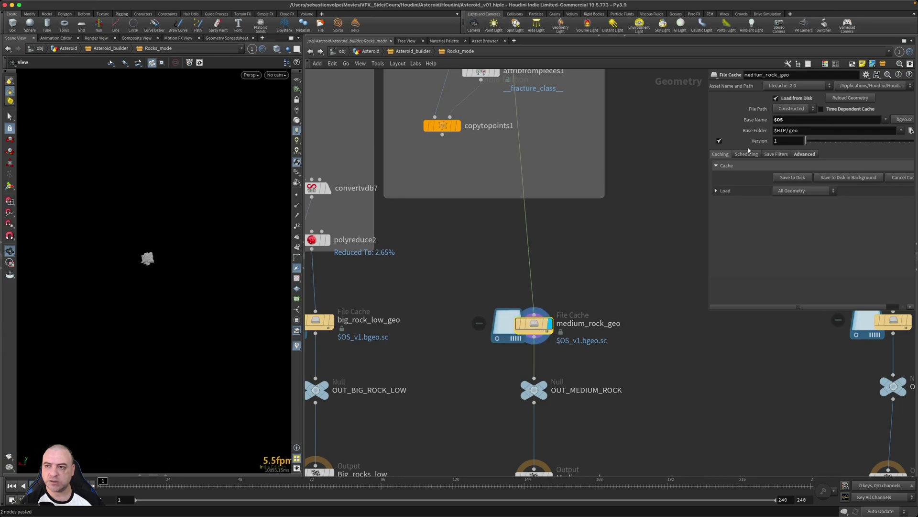
Step: Examine the small rock branch from foreach_end4 down to the small_rock_geo File Cache and check that cache's settings
{"action": "middle_click_drag", "start_coordinate": [604, 233], "coordinate": [418, 254]}
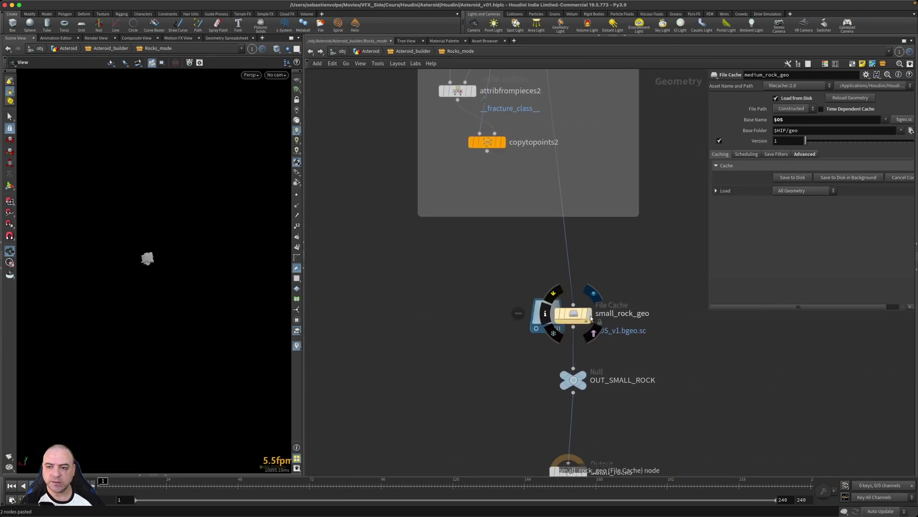
{"action": "scroll", "coordinate": [577, 200], "scroll_direction": "up", "scroll_amount": 2}
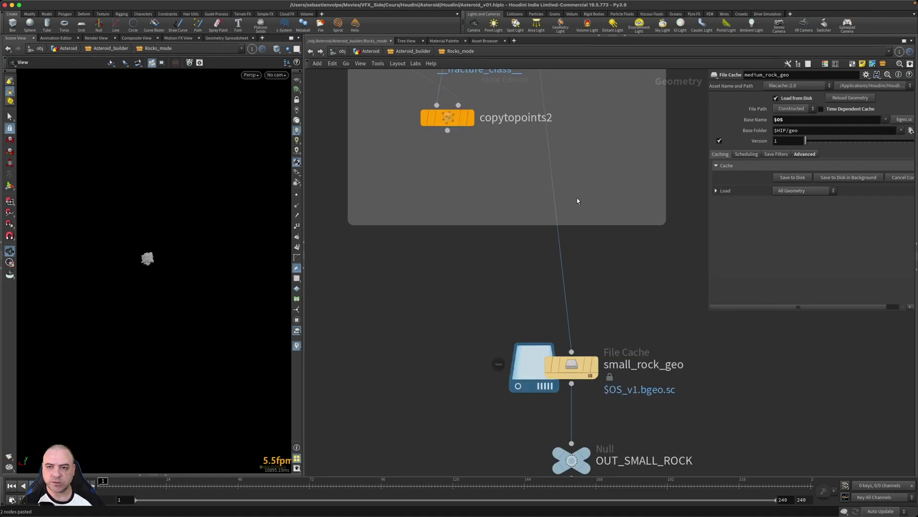
{"action": "scroll", "coordinate": [577, 201], "scroll_direction": "down", "scroll_amount": 4}
{"action": "middle_click_drag", "start_coordinate": [572, 230], "coordinate": [579, 272]}
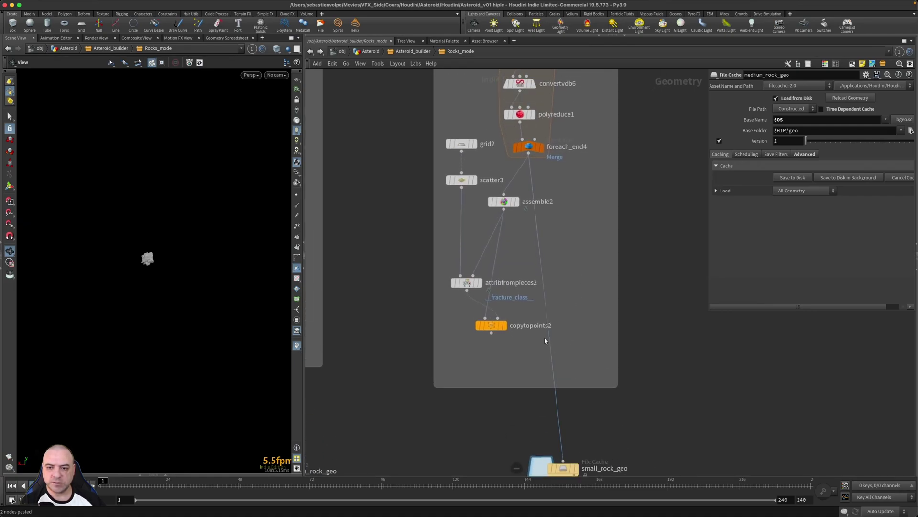
{"action": "left_click_drag", "start_coordinate": [549, 345], "coordinate": [529, 158]}
{"action": "middle_click_drag", "start_coordinate": [575, 197], "coordinate": [570, 241]}
{"action": "scroll", "coordinate": [529, 196], "scroll_direction": "down", "scroll_amount": 1}
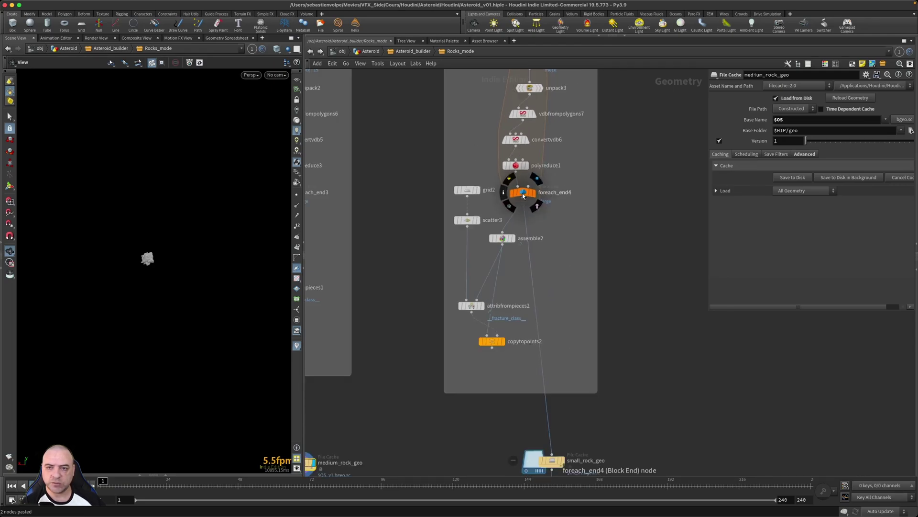
{"action": "scroll", "coordinate": [529, 196], "scroll_direction": "up", "scroll_amount": 2}
{"action": "middle_click_drag", "start_coordinate": [582, 311], "coordinate": [570, 185]}
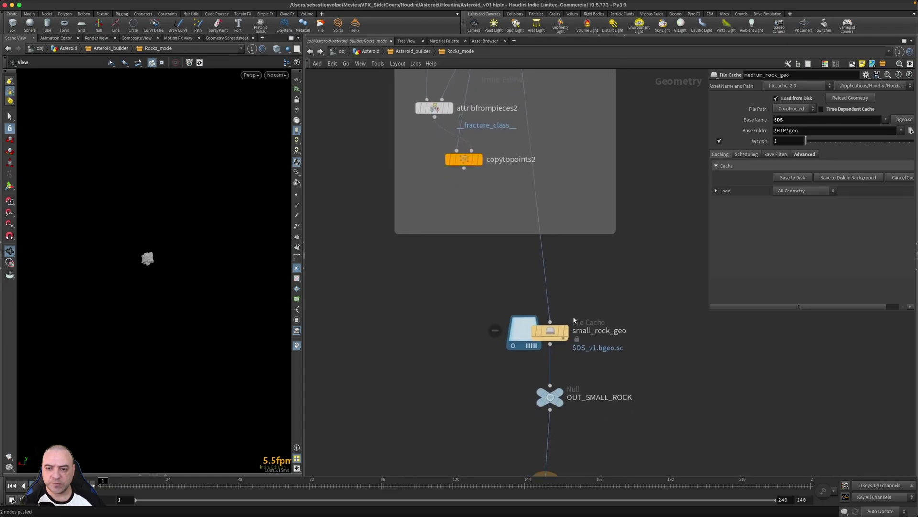
{"action": "scroll", "coordinate": [566, 340], "scroll_direction": "up", "scroll_amount": 2}
{"action": "left_click", "coordinate": [545, 330]}
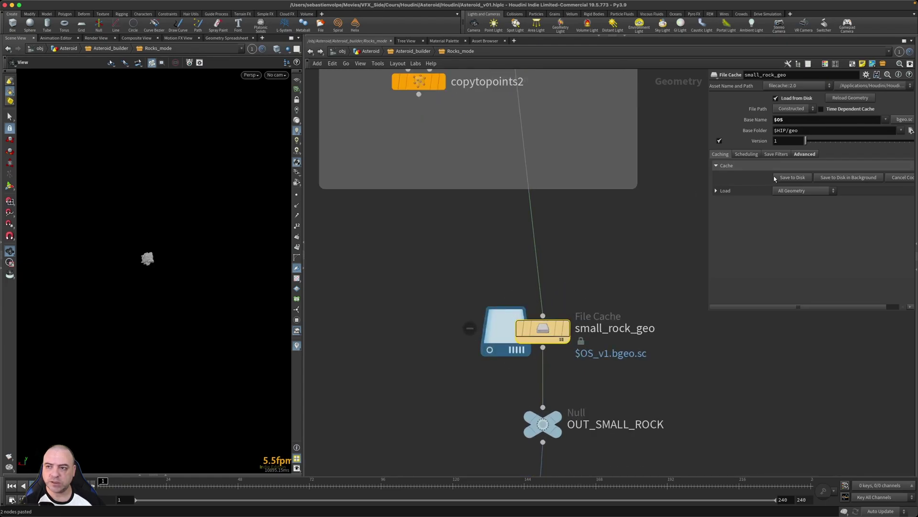
{"action": "scroll", "coordinate": [607, 379], "scroll_direction": "down", "scroll_amount": 4}
{"action": "middle_click_drag", "start_coordinate": [607, 380], "coordinate": [647, 320]}
{"action": "middle_click_drag", "start_coordinate": [526, 346], "coordinate": [573, 350]}
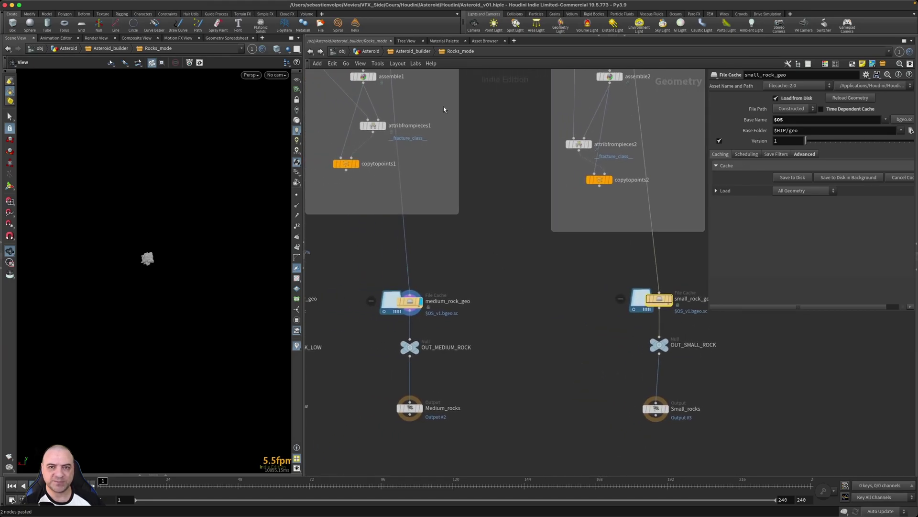
Step: Return to the Asteroid_builder network and open the Scatter_proxy subnetwork
{"action": "left_click", "coordinate": [411, 51]}
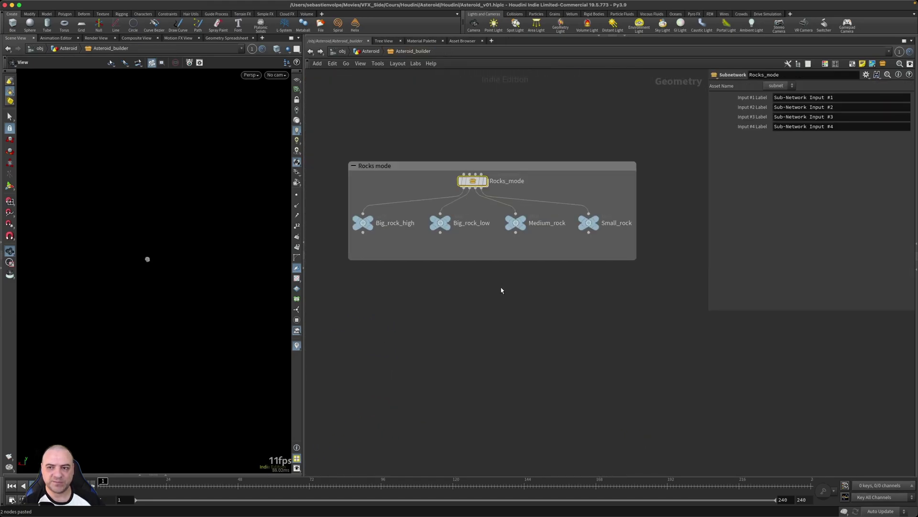
{"action": "scroll", "coordinate": [501, 290], "scroll_direction": "down", "scroll_amount": 3}
{"action": "middle_click_drag", "start_coordinate": [570, 285], "coordinate": [330, 307]}
{"action": "scroll", "coordinate": [437, 241], "scroll_direction": "up", "scroll_amount": 5}
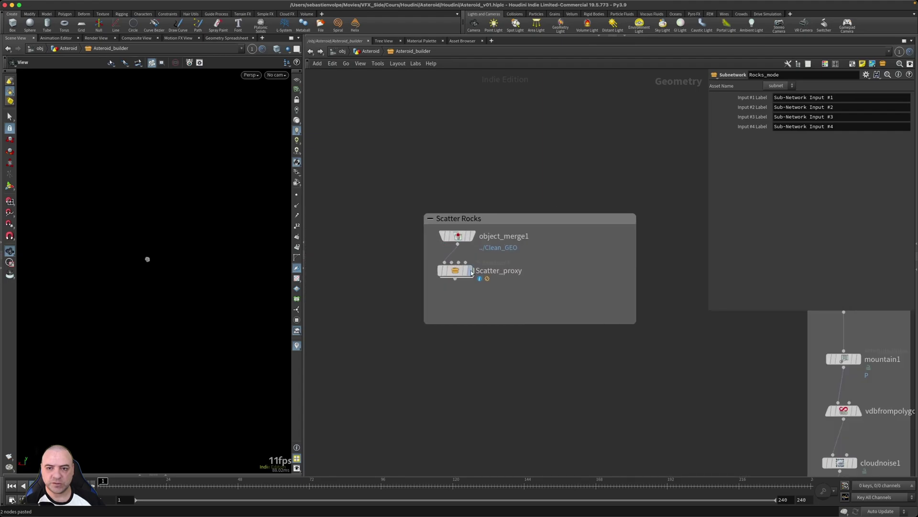
{"action": "mouse_move", "coordinate": [457, 274]}
{"action": "double_click", "coordinate": [457, 271]}
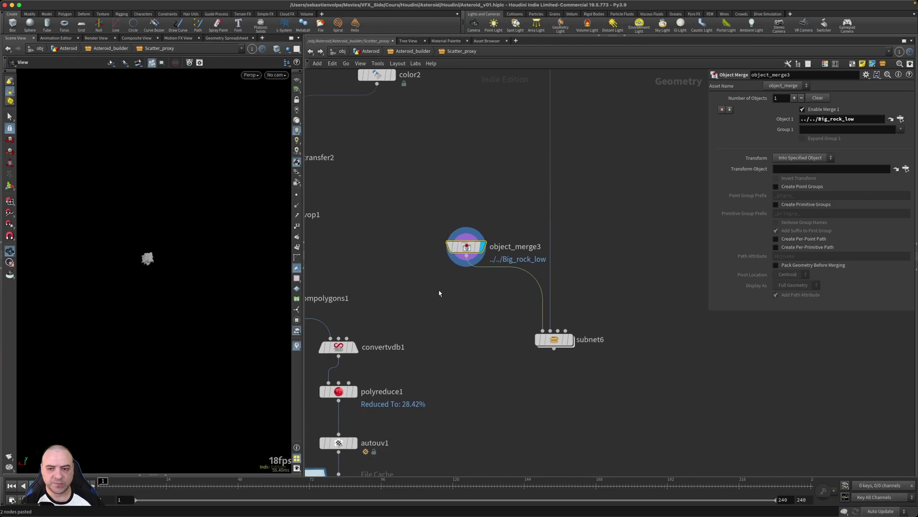
Step: Display subnet6 and view the scattered big rocks from several angles
{"action": "middle_click_drag", "start_coordinate": [438, 290], "coordinate": [450, 288]}
{"action": "left_click", "coordinate": [584, 338]}
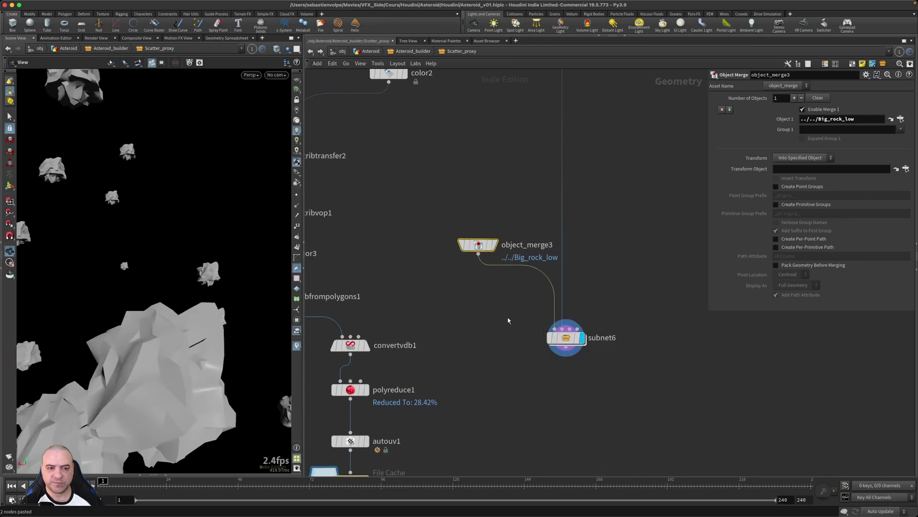
{"action": "right_click_drag", "start_coordinate": [195, 322], "coordinate": [57, 322]}
{"action": "left_click_drag", "start_coordinate": [111, 317], "coordinate": [112, 269]}
{"action": "right_click_drag", "start_coordinate": [113, 269], "coordinate": [72, 287]}
{"action": "left_click_drag", "start_coordinate": [95, 287], "coordinate": [158, 326]}
Step: Combine asteroid_big_rock_geo_high and the output of subnet6 in a new Merge node and display it
{"action": "scroll", "coordinate": [431, 326], "scroll_direction": "down", "scroll_amount": 5}
{"action": "middle_click_drag", "start_coordinate": [478, 323], "coordinate": [510, 297]}
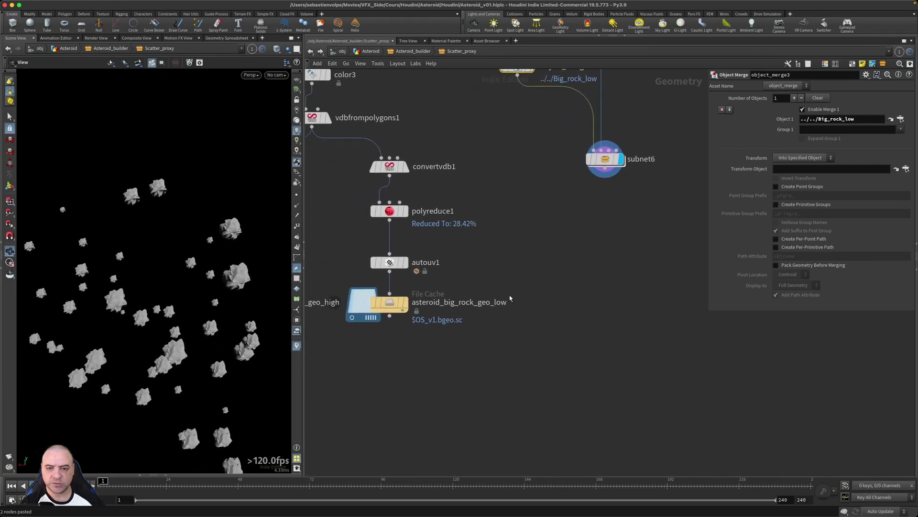
{"action": "scroll", "coordinate": [507, 311], "scroll_direction": "down", "scroll_amount": 5}
{"action": "scroll", "coordinate": [478, 306], "scroll_direction": "down", "scroll_amount": 3}
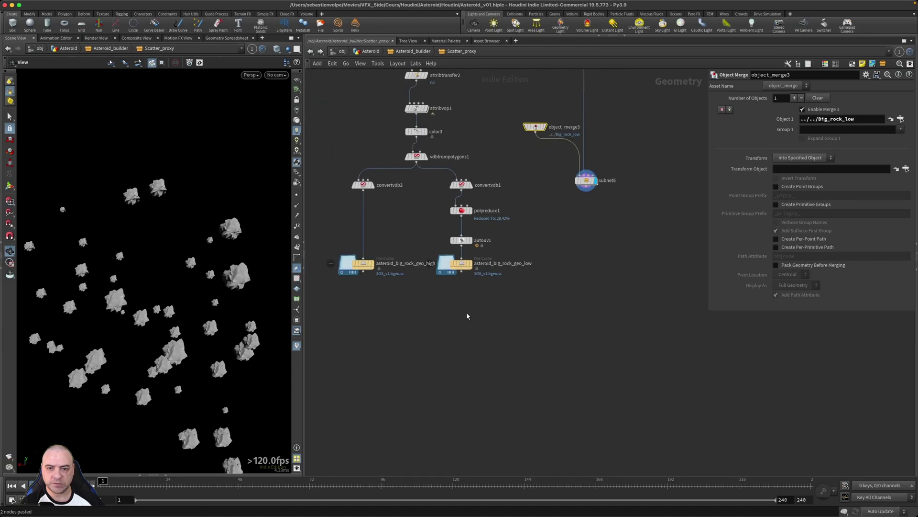
{"action": "left_click", "coordinate": [366, 275]}
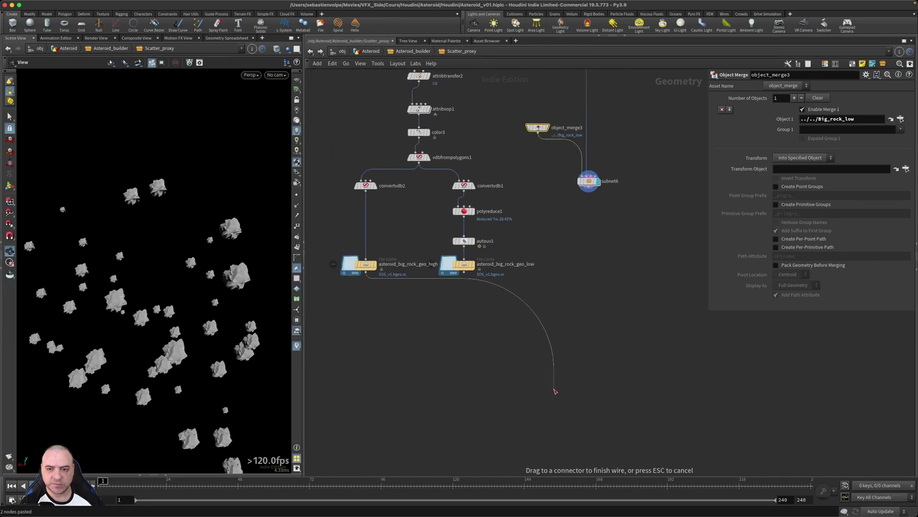
{"action": "key", "text": "Tab"}
{"action": "type", "text": "merg"}
{"action": "key", "text": "Return"}
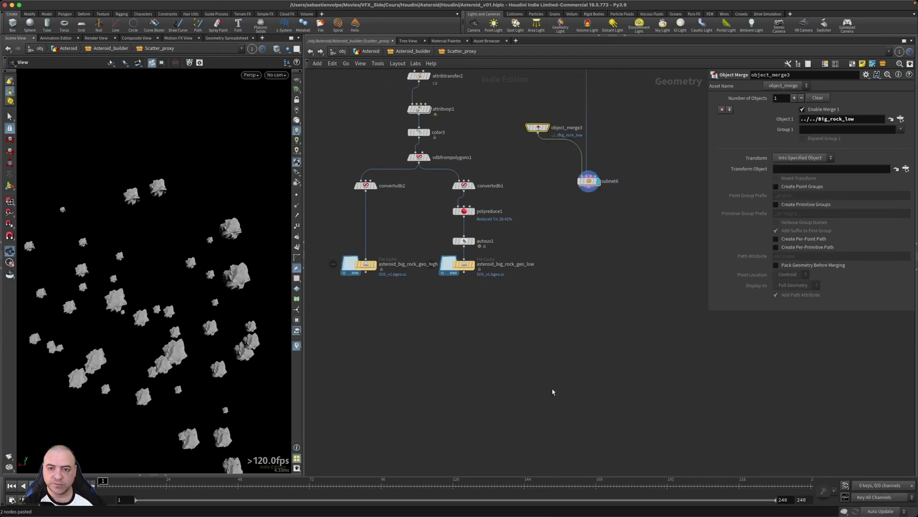
{"action": "left_click", "coordinate": [552, 388]}
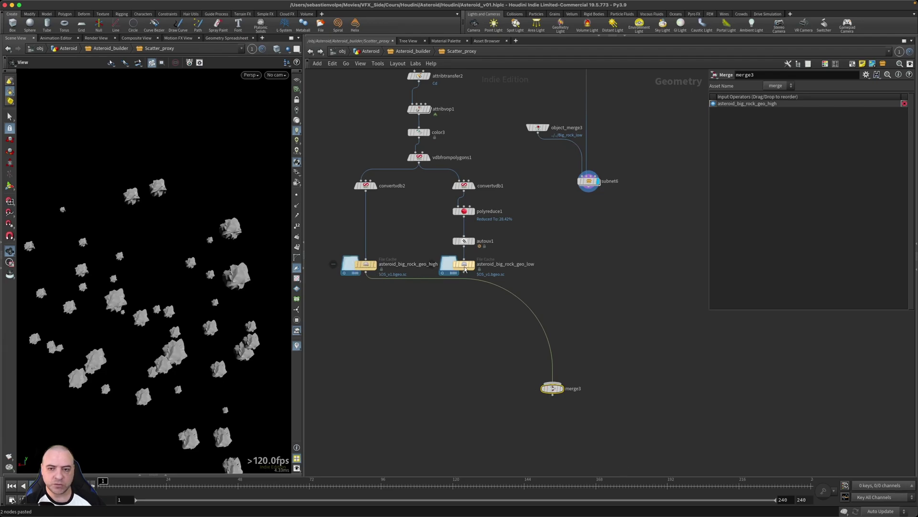
{"action": "left_click_drag", "start_coordinate": [588, 191], "coordinate": [565, 388]}
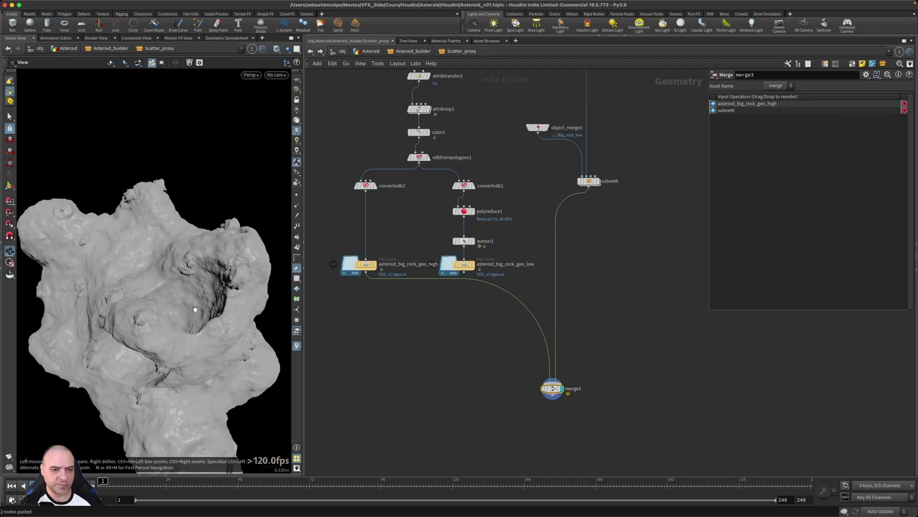
Step: Inspect the big rocks scattered over the high-resolution asteroid from several angles
{"action": "left_click_drag", "start_coordinate": [127, 259], "coordinate": [266, 298]}
{"action": "left_click_drag", "start_coordinate": [109, 230], "coordinate": [170, 318]}
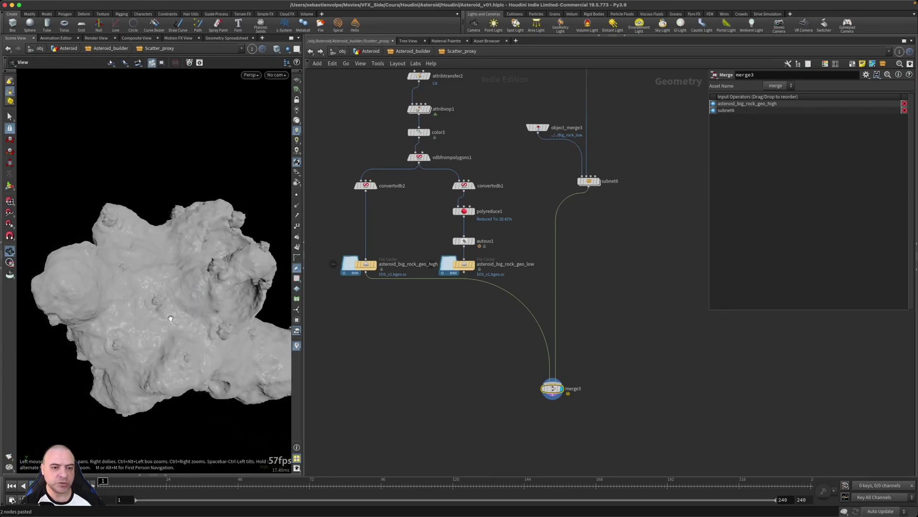
{"action": "left_click_drag", "start_coordinate": [142, 323], "coordinate": [125, 352]}
{"action": "right_click_drag", "start_coordinate": [125, 353], "coordinate": [179, 345]}
{"action": "mouse_move", "coordinate": [139, 335]}
{"action": "left_mouse_down"}
{"action": "mouse_move", "coordinate": [116, 335]}
{"action": "mouse_move", "coordinate": [103, 349]}
{"action": "mouse_move", "coordinate": [125, 345]}
{"action": "left_mouse_up"}
{"action": "right_click_drag", "start_coordinate": [177, 340], "coordinate": [51, 327]}
{"action": "left_click_drag", "start_coordinate": [52, 327], "coordinate": [139, 328]}
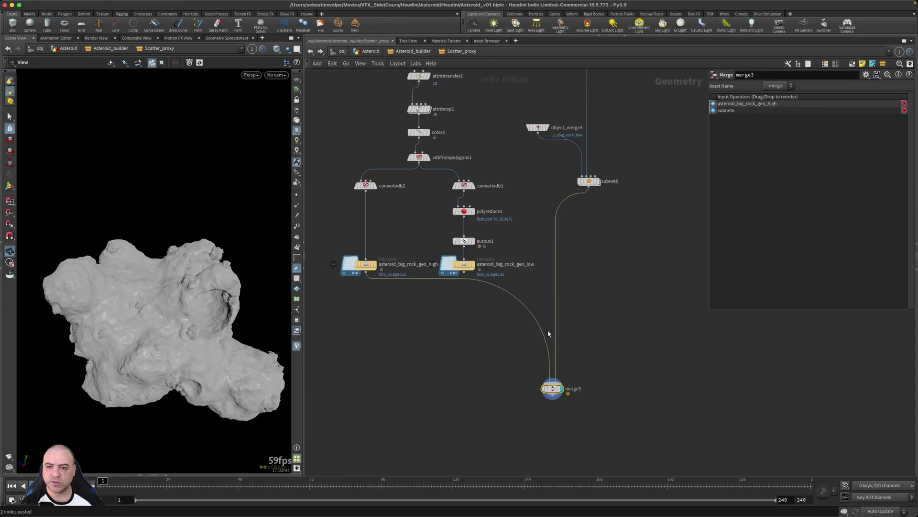
Step: Delete the Merge node that combines the high-resolution asteroid with the subnet6 scatter
{"action": "left_click_drag", "start_coordinate": [591, 354], "coordinate": [529, 393]}
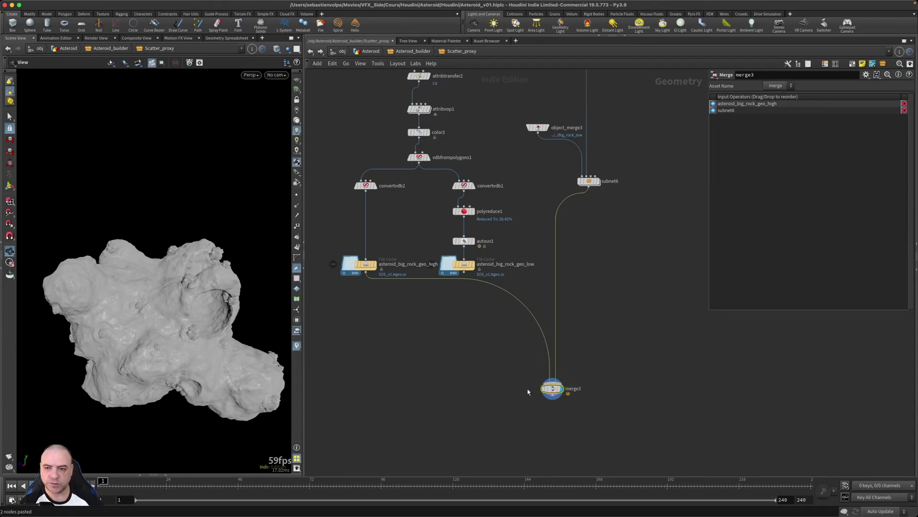
{"action": "key", "text": "Delete"}
{"action": "middle_click_drag", "start_coordinate": [531, 356], "coordinate": [516, 396]}
{"action": "scroll", "coordinate": [538, 397], "scroll_direction": "down", "scroll_amount": 4}
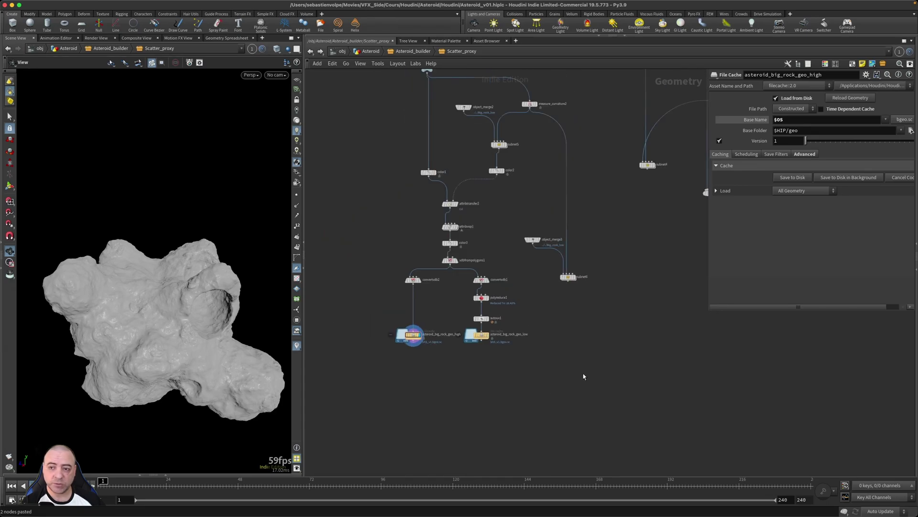
{"action": "middle_click_drag", "start_coordinate": [583, 377], "coordinate": [563, 389]}
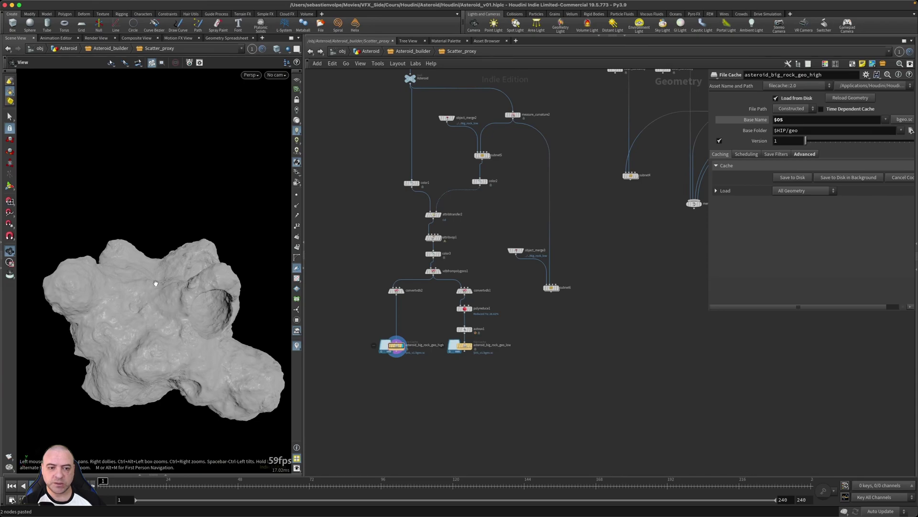
Step: Copy the subnet2 scatter subnetwork and paste the duplicate beside subnet6
{"action": "middle_click_drag", "start_coordinate": [648, 327], "coordinate": [571, 390]}
{"action": "middle_click_drag", "start_coordinate": [602, 353], "coordinate": [488, 398]}
{"action": "middle_click_drag", "start_coordinate": [565, 357], "coordinate": [488, 387]}
{"action": "scroll", "coordinate": [584, 244], "scroll_direction": "up", "scroll_amount": 3}
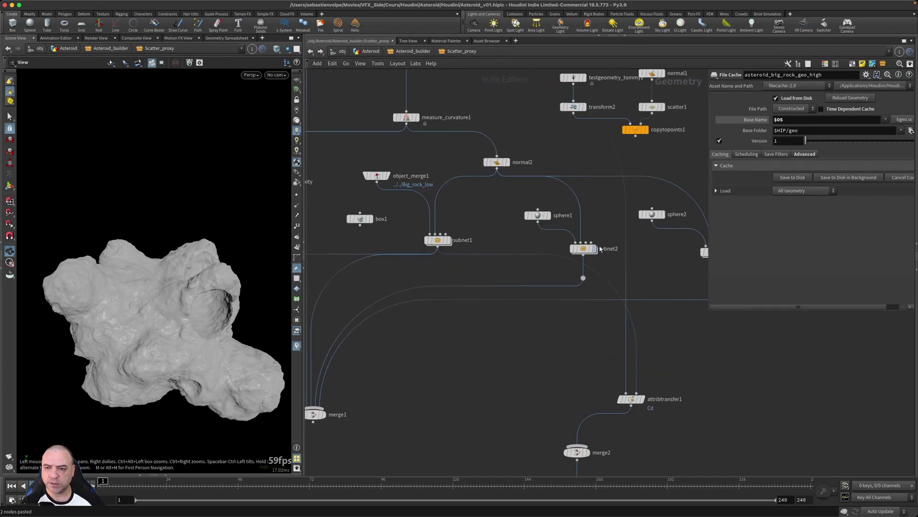
{"action": "left_click", "coordinate": [585, 249]}
{"action": "key", "text": "ctrl+c"}
{"action": "middle_click_drag", "start_coordinate": [510, 379], "coordinate": [608, 330]}
{"action": "middle_click_drag", "start_coordinate": [511, 394], "coordinate": [689, 313]}
{"action": "middle_click_drag", "start_coordinate": [494, 382], "coordinate": [617, 323]}
{"action": "mouse_move", "coordinate": [550, 353]}
{"action": "middle_mouse_down"}
{"action": "mouse_move", "coordinate": [604, 326]}
{"action": "mouse_move", "coordinate": [557, 325]}
{"action": "middle_mouse_up"}
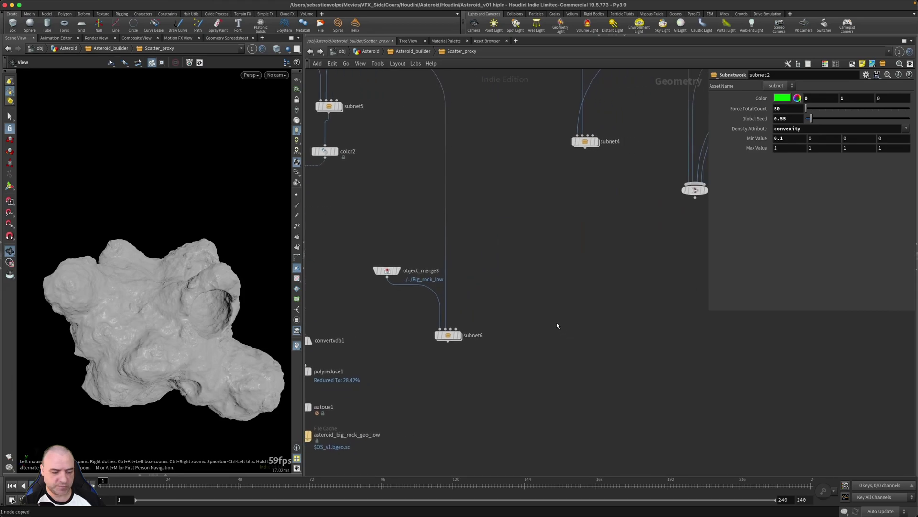
{"action": "key", "text": "ctrl+v"}
{"action": "left_click_drag", "start_coordinate": [558, 322], "coordinate": [555, 341]}
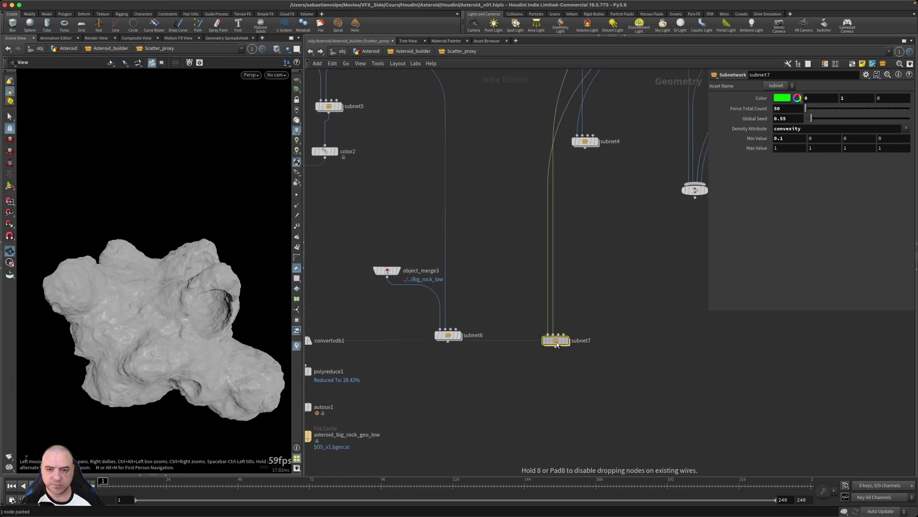
Step: Duplicate the Object Merge feeding subnet6 and set the copy's Object 1 to Medium_rock
{"action": "left_click_drag", "start_coordinate": [387, 271], "coordinate": [486, 269], "text": "alt"}
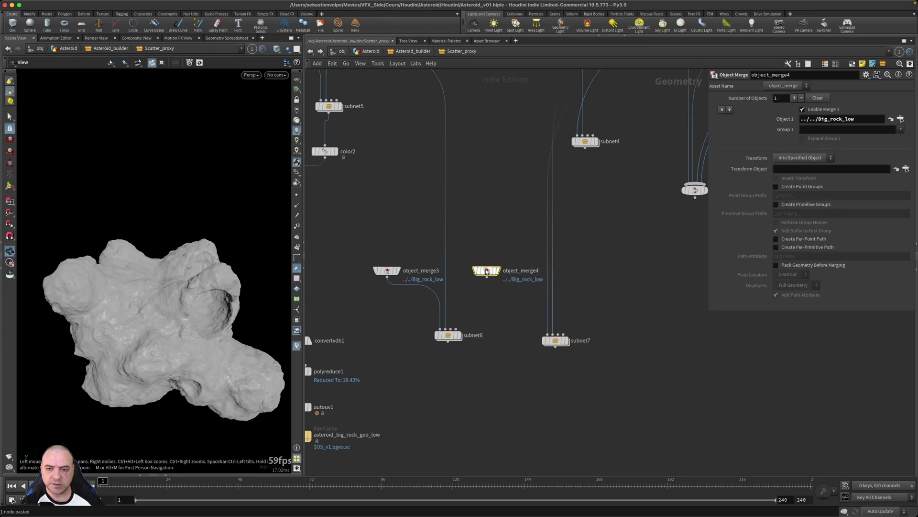
{"action": "left_click", "coordinate": [901, 118]}
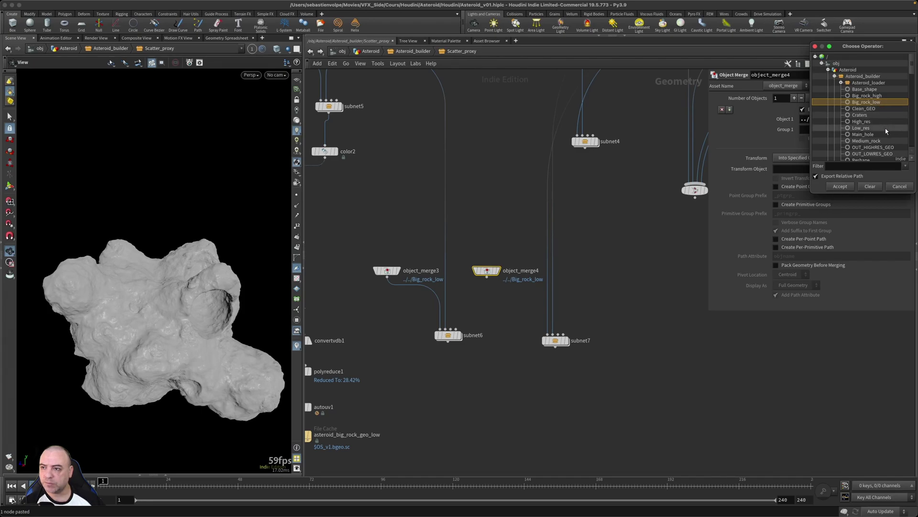
{"action": "left_click", "coordinate": [875, 141]}
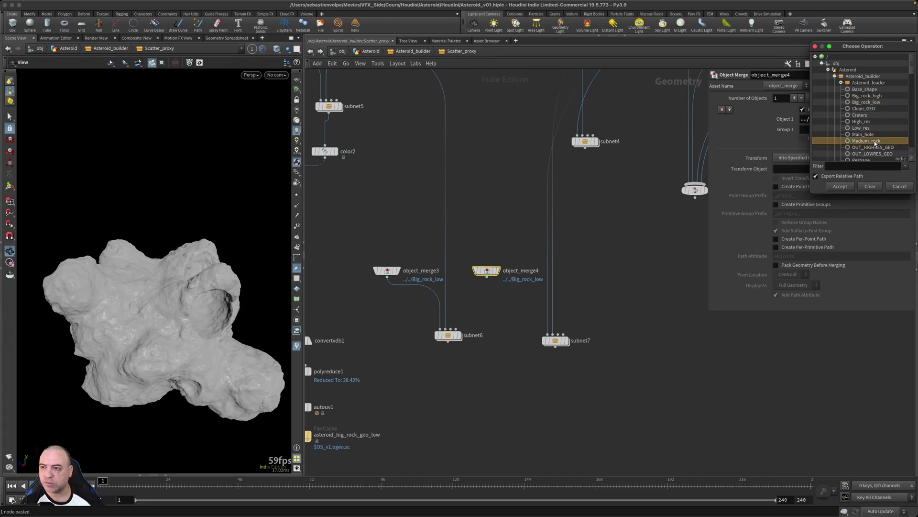
{"action": "left_click", "coordinate": [840, 187]}
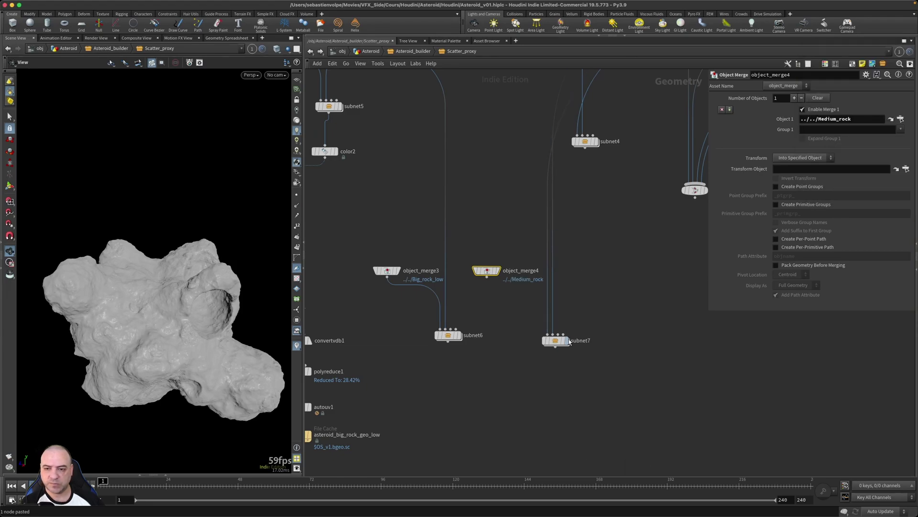
Step: Wire measure_curvature2 into the second input of subnet7 and the Medium_rock Object Merge into its first input
{"action": "middle_click_drag", "start_coordinate": [583, 275], "coordinate": [591, 339]}
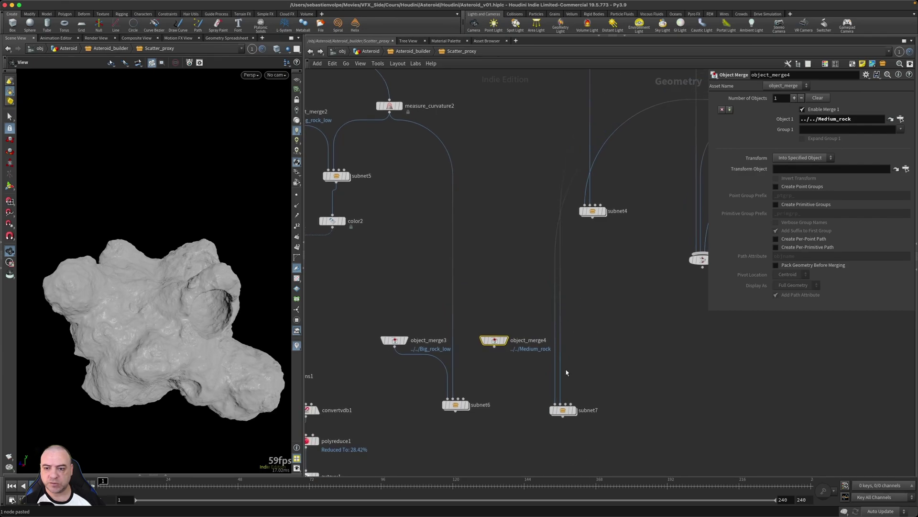
{"action": "left_click_drag", "start_coordinate": [560, 368], "coordinate": [395, 120]}
{"action": "left_click_drag", "start_coordinate": [549, 413], "coordinate": [498, 343]}
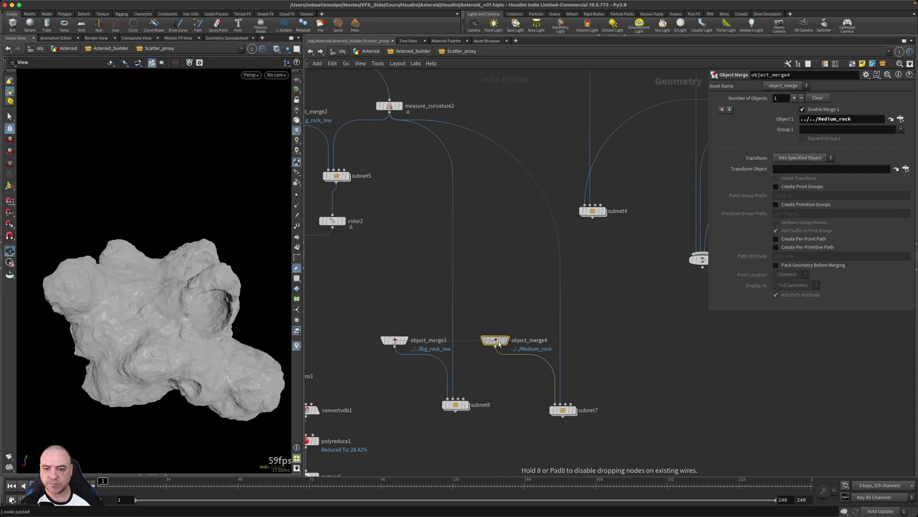
Step: Rename the Object Merge that loads Big_rock_low as getBigRock
{"action": "double_click", "coordinate": [426, 341]}
{"action": "left_click", "coordinate": [426, 340]}
{"action": "double_click", "coordinate": [425, 341]}
{"action": "type", "text": "getBigRock"}
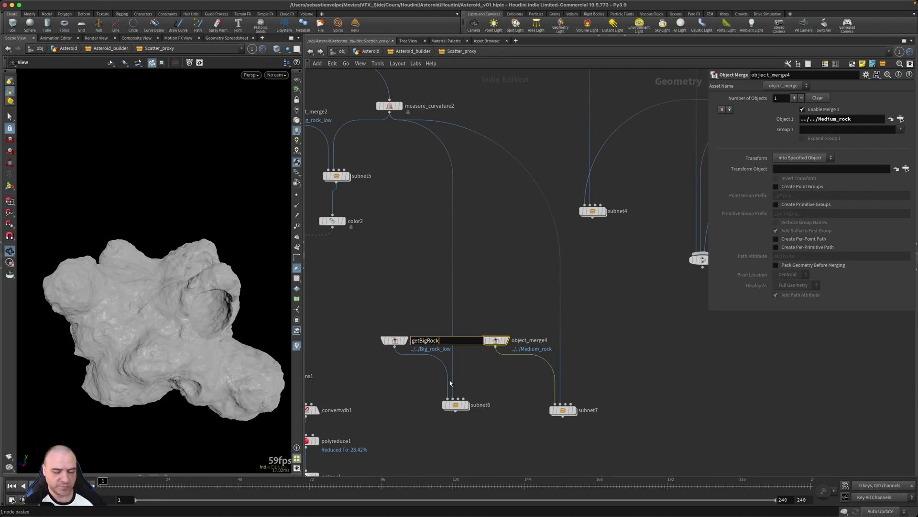
{"action": "key", "text": "Return"}
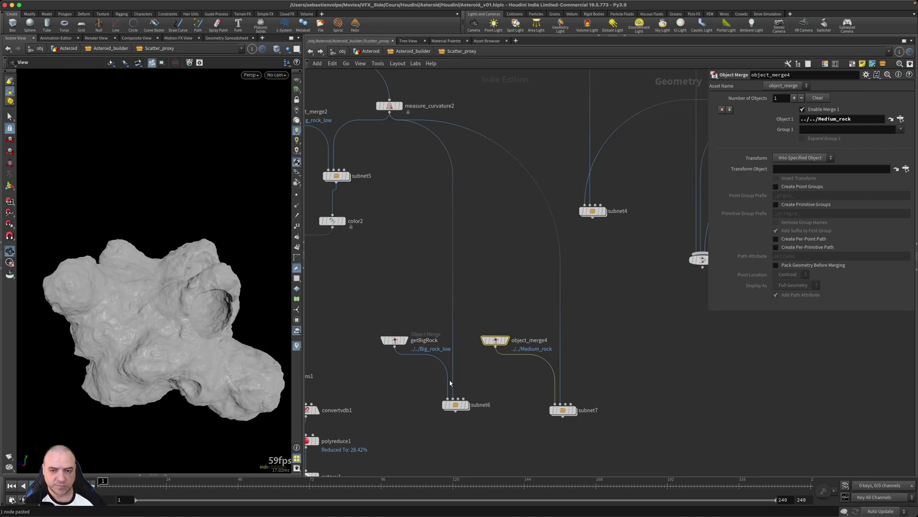
Step: Rename the Object Merge that loads Medium_rock as getMediumRock
{"action": "double_click", "coordinate": [523, 339]}
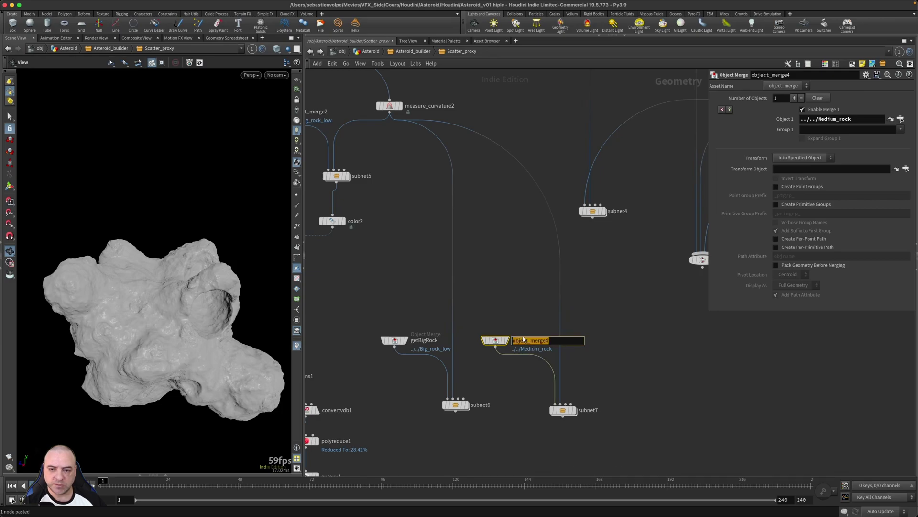
{"action": "type", "text": "getMediumRo"}
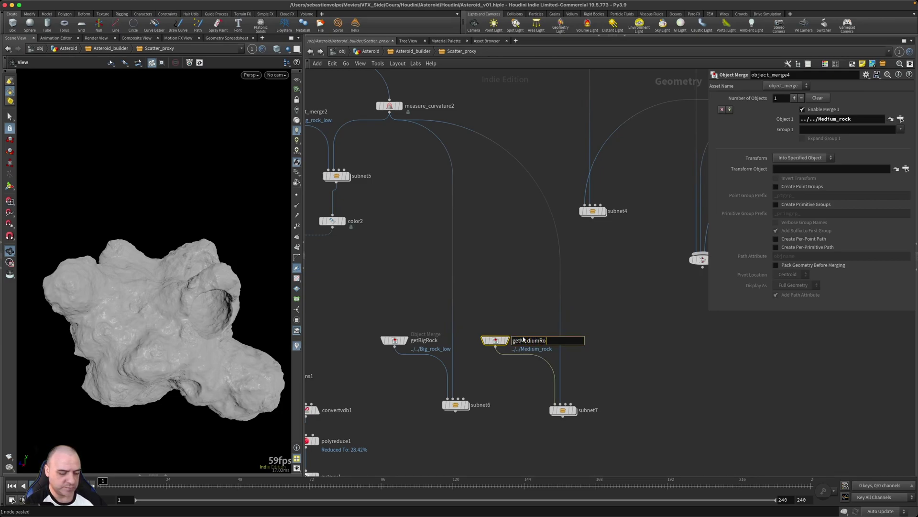
{"action": "key", "text": "Return"}
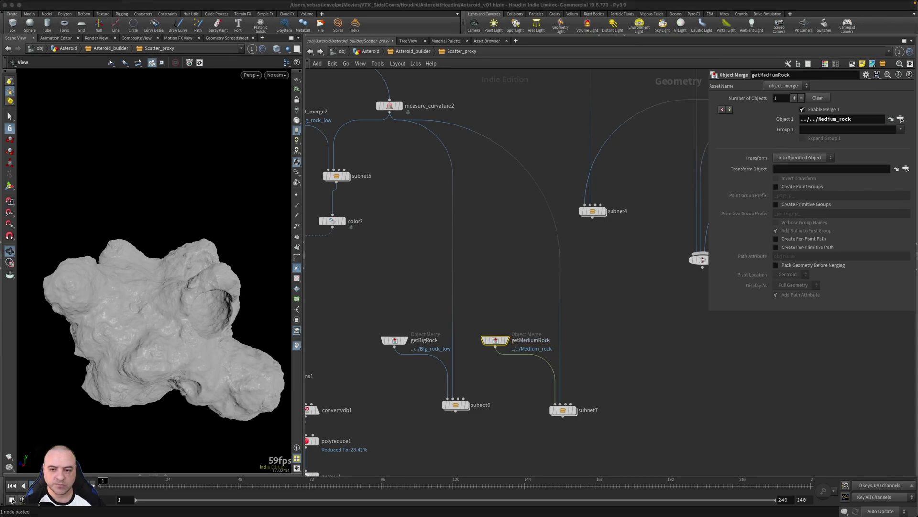
Step: Display the medium-rock scatter from subnet7 and bring up that subnetwork's parameters
{"action": "left_click", "coordinate": [575, 411]}
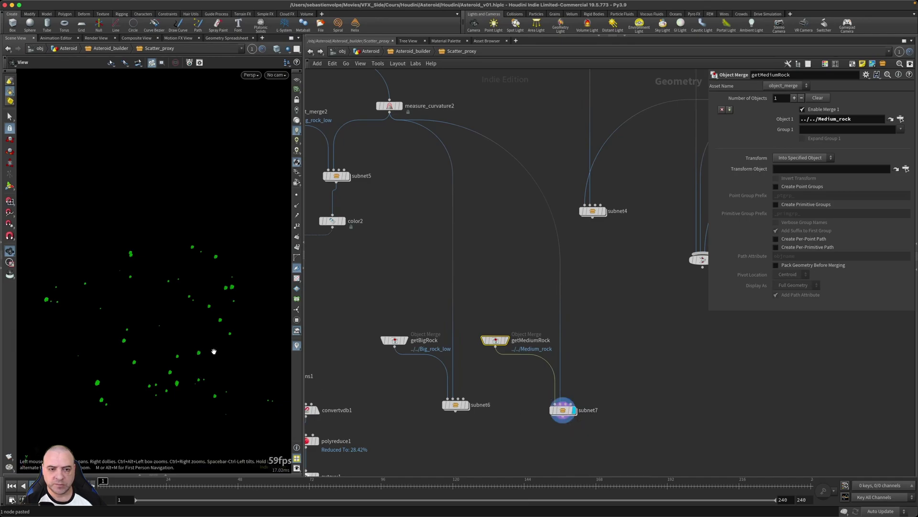
{"action": "mouse_move", "coordinate": [562, 412]}
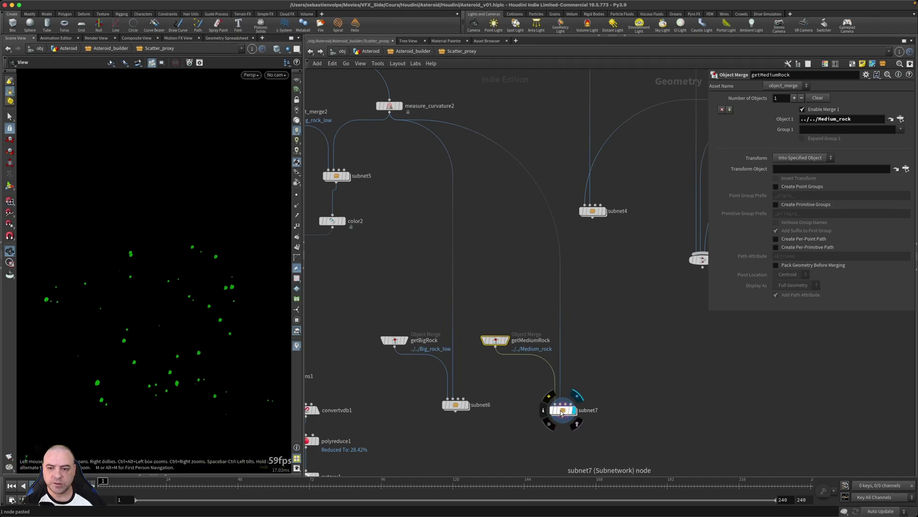
{"action": "middle_click_drag", "start_coordinate": [474, 437], "coordinate": [498, 376]}
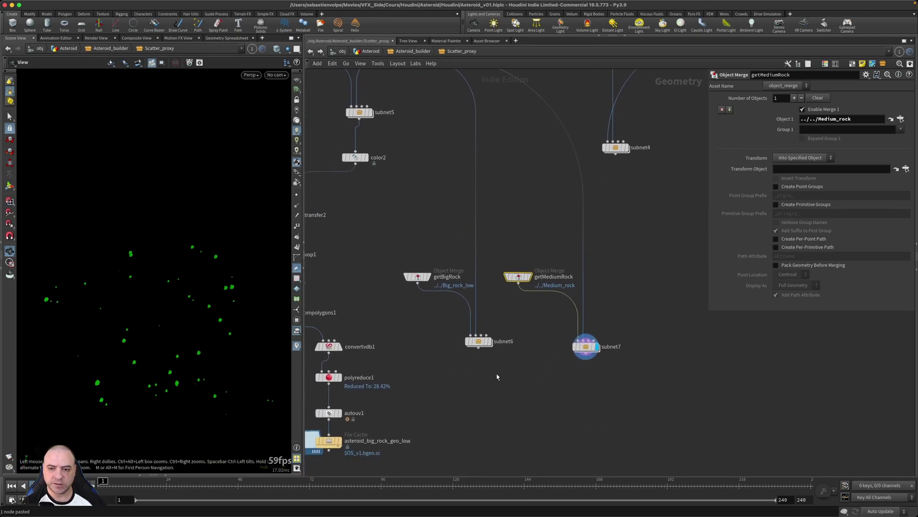
{"action": "scroll", "coordinate": [490, 390], "scroll_direction": "down", "scroll_amount": 2}
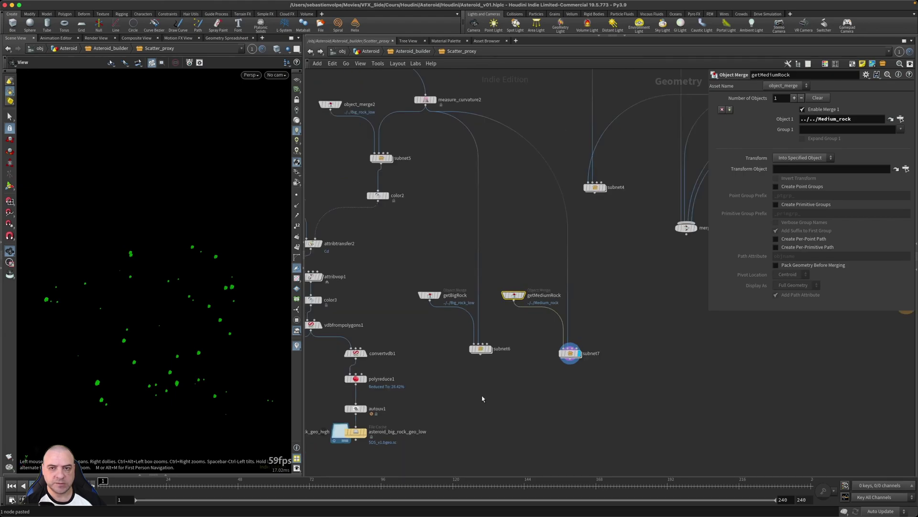
{"action": "left_click", "coordinate": [573, 355]}
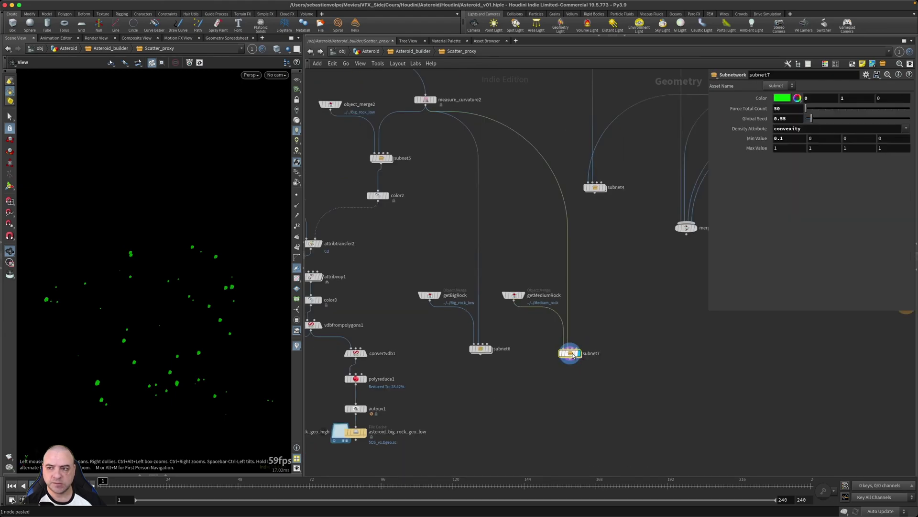
{"action": "middle_click_drag", "start_coordinate": [574, 355], "coordinate": [588, 334]}
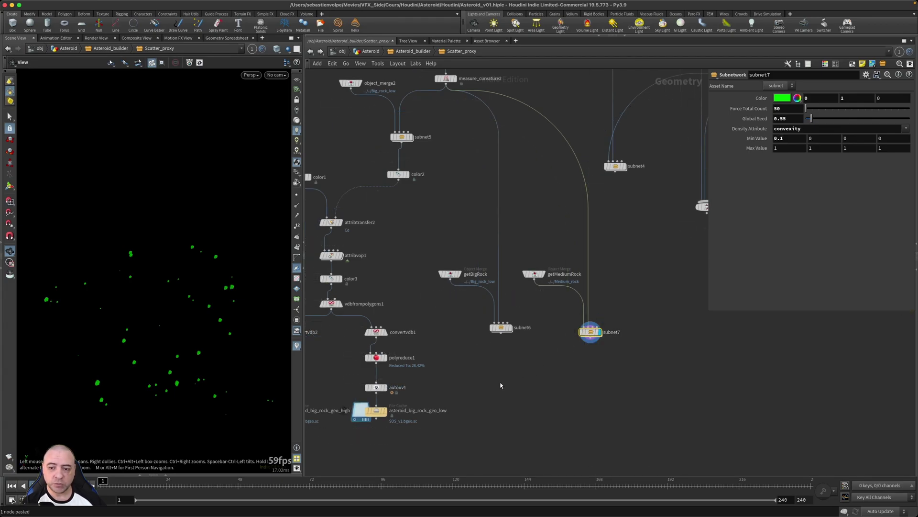
Step: Add a Merge node fed by the asteroid_big_rock_geo_low file cache, below the scatter subnetworks
{"action": "middle_click_drag", "start_coordinate": [502, 386], "coordinate": [528, 344]}
{"action": "left_click", "coordinate": [405, 376]}
{"action": "key", "text": "Tab"}
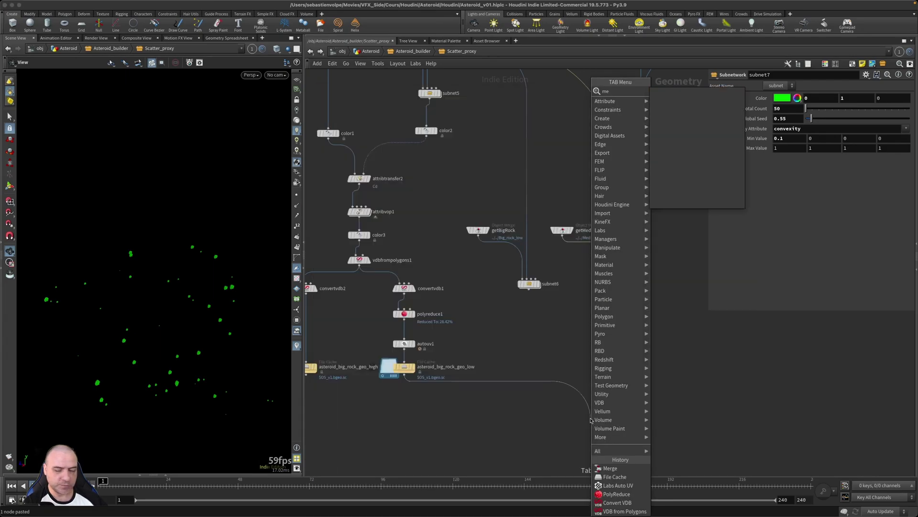
{"action": "left_click", "coordinate": [610, 468]}
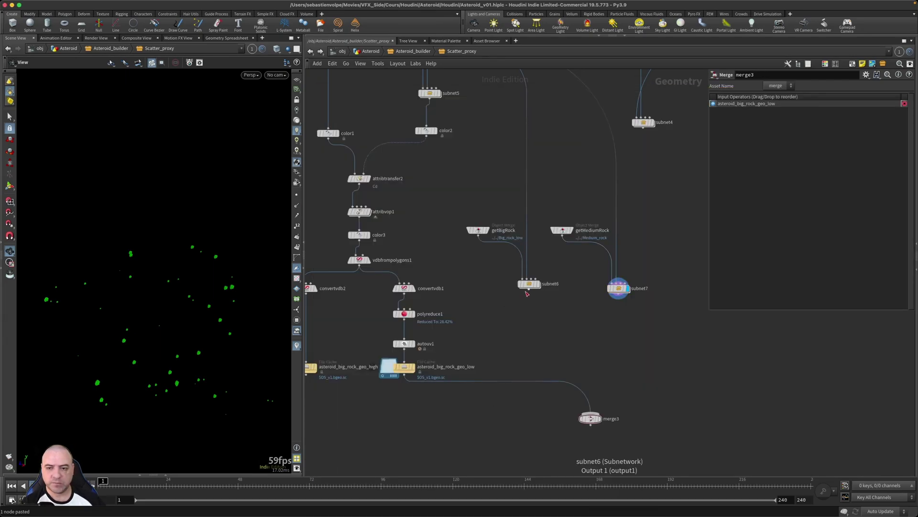
Step: Wire subnet6 and subnet7 into the new Merge and display the combined asteroid and rocks
{"action": "left_click", "coordinate": [530, 291]}
{"action": "left_click", "coordinate": [592, 412]}
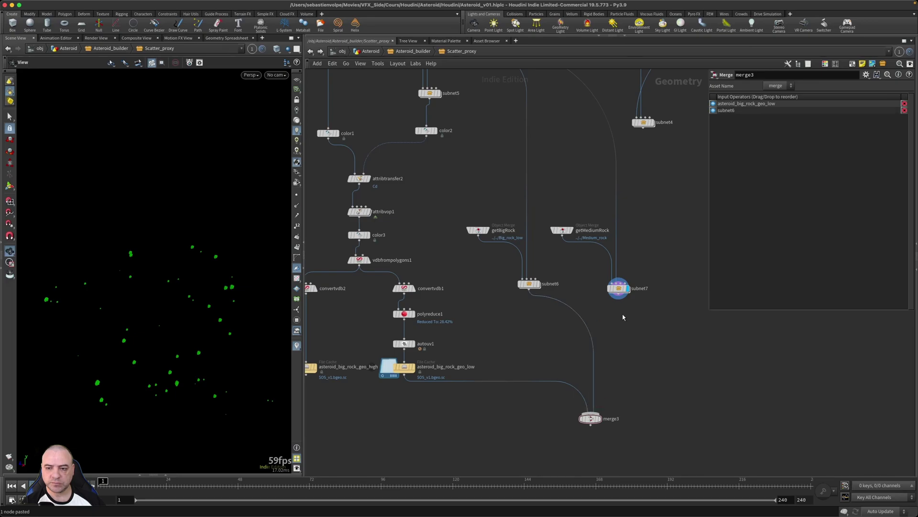
{"action": "left_click", "coordinate": [620, 299]}
{"action": "left_click", "coordinate": [593, 412]}
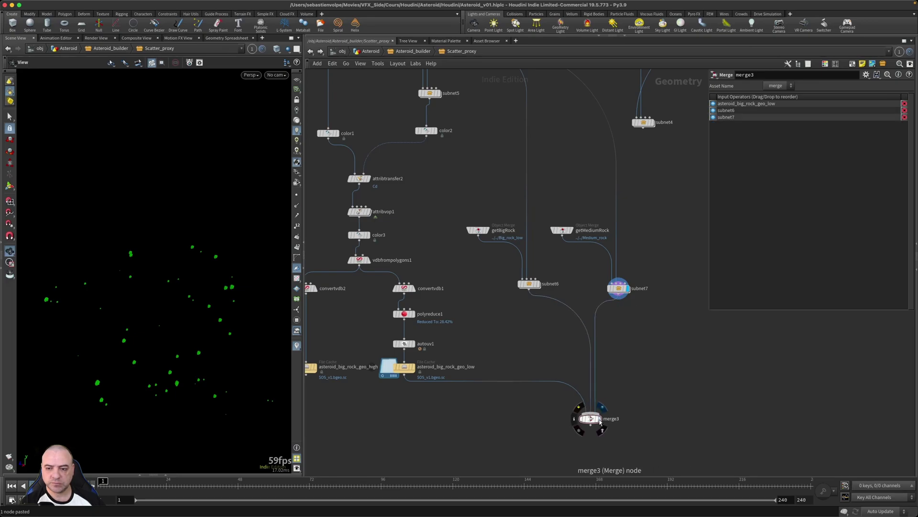
{"action": "mouse_move", "coordinate": [232, 294]}
{"action": "left_mouse_down"}
{"action": "mouse_move", "coordinate": [201, 296]}
{"action": "mouse_move", "coordinate": [227, 290]}
{"action": "left_mouse_up"}
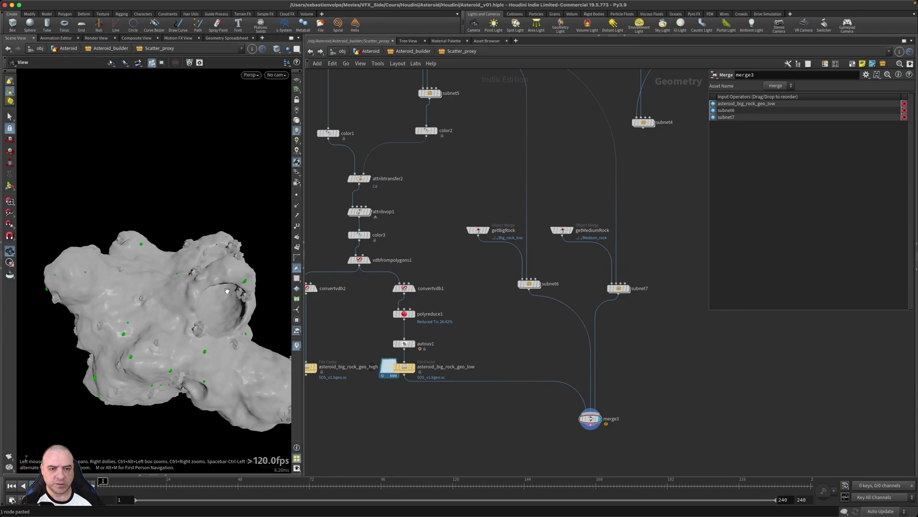
Step: Set subnet7's Force Total Count to 500 and inspect the medium rocks on the asteroid
{"action": "left_click", "coordinate": [618, 289]}
{"action": "left_click", "coordinate": [602, 288]}
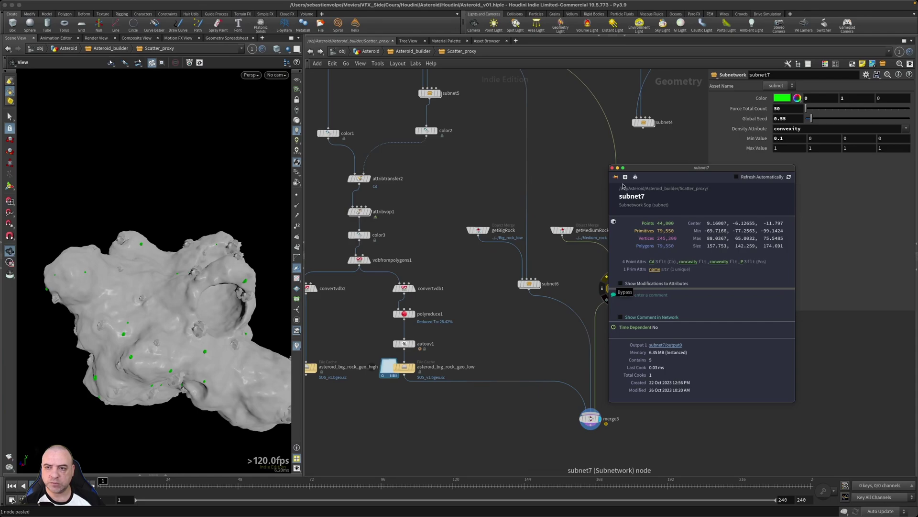
{"action": "left_click", "coordinate": [612, 168]}
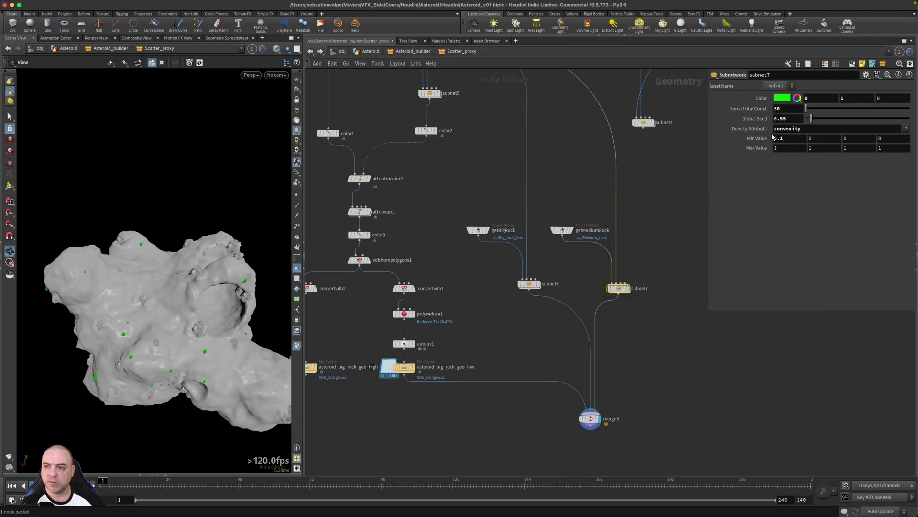
{"action": "left_click", "coordinate": [787, 110]}
{"action": "type", "text": "5220"}
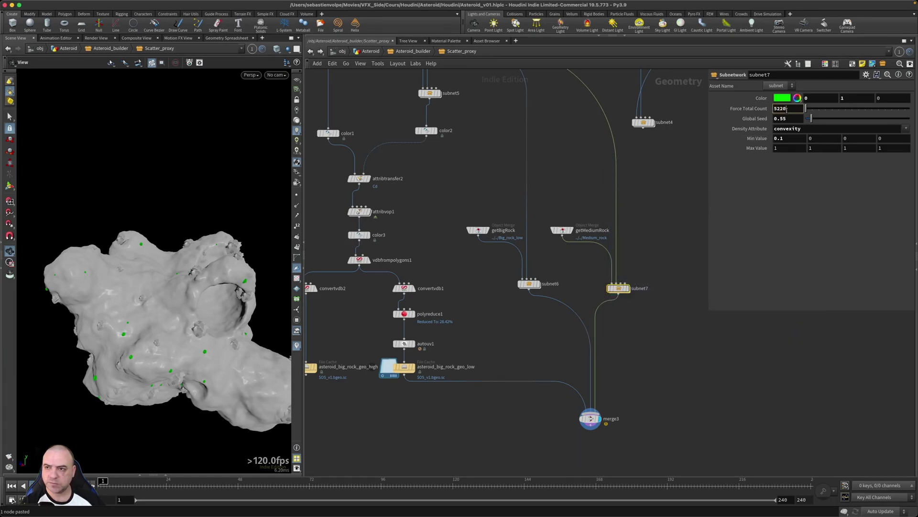
{"action": "type", "text": "00"}
{"action": "key", "text": "Return"}
{"action": "mouse_move", "coordinate": [214, 324]}
{"action": "left_mouse_down"}
{"action": "mouse_move", "coordinate": [191, 333]}
{"action": "mouse_move", "coordinate": [222, 331]}
{"action": "left_mouse_up"}
{"action": "right_click_drag", "start_coordinate": [157, 330], "coordinate": [192, 319]}
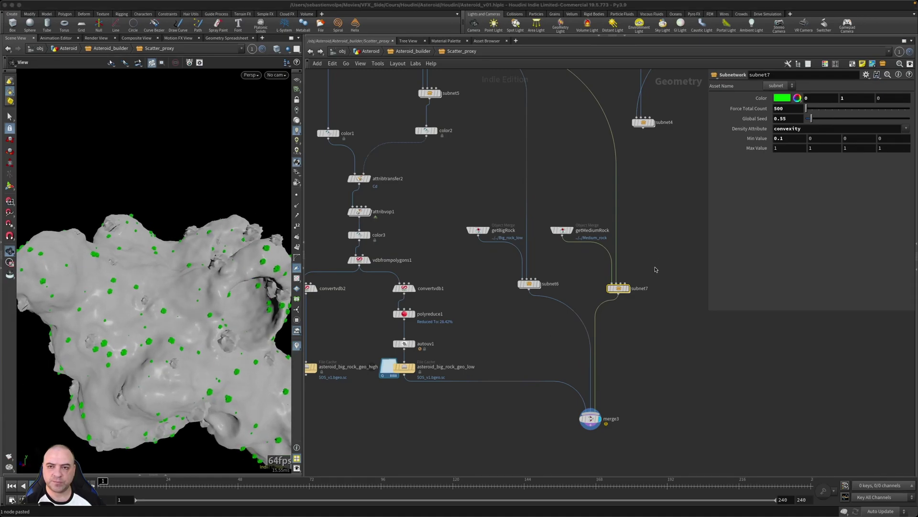
Step: Insert an Attribute VOP on the wire between measure_curvature2 and subnet7
{"action": "scroll", "coordinate": [643, 251], "scroll_direction": "up", "scroll_amount": 5}
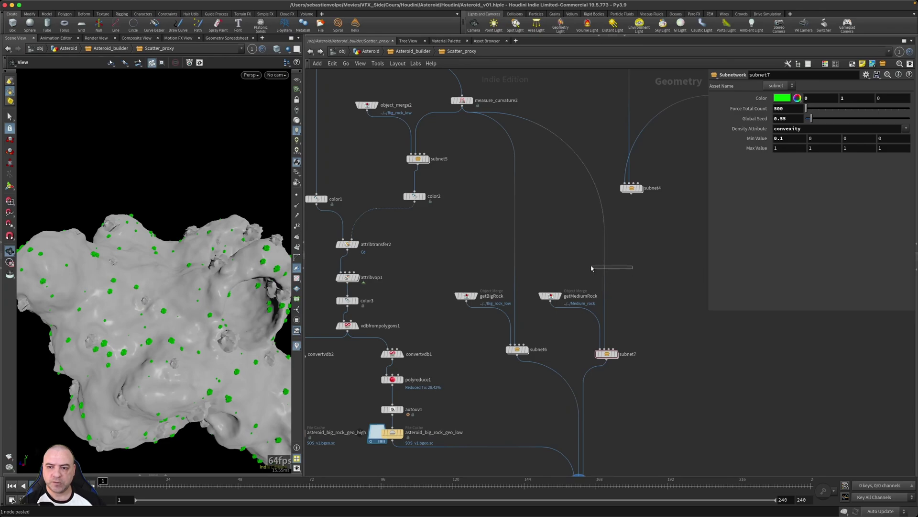
{"action": "key", "text": "Tab"}
{"action": "type", "text": "attp"}
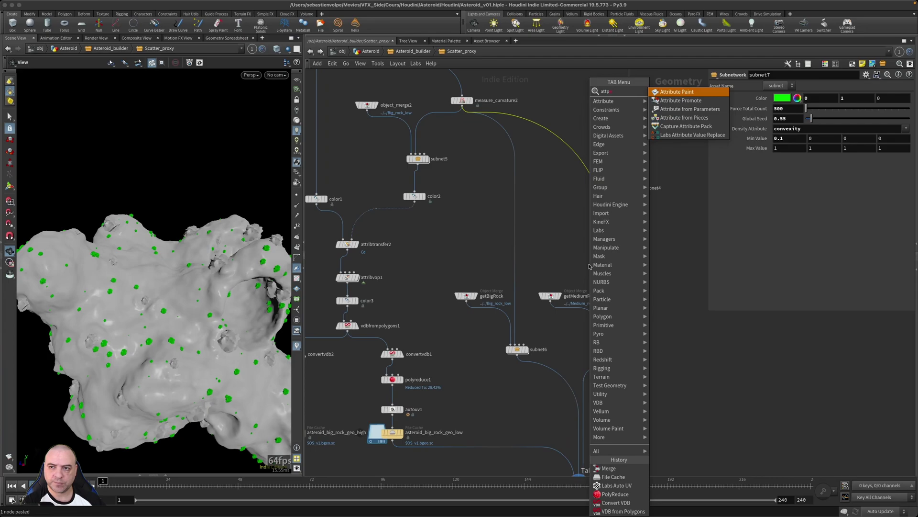
{"action": "key", "text": "BackSpace"}
{"action": "type", "text": "pa"}
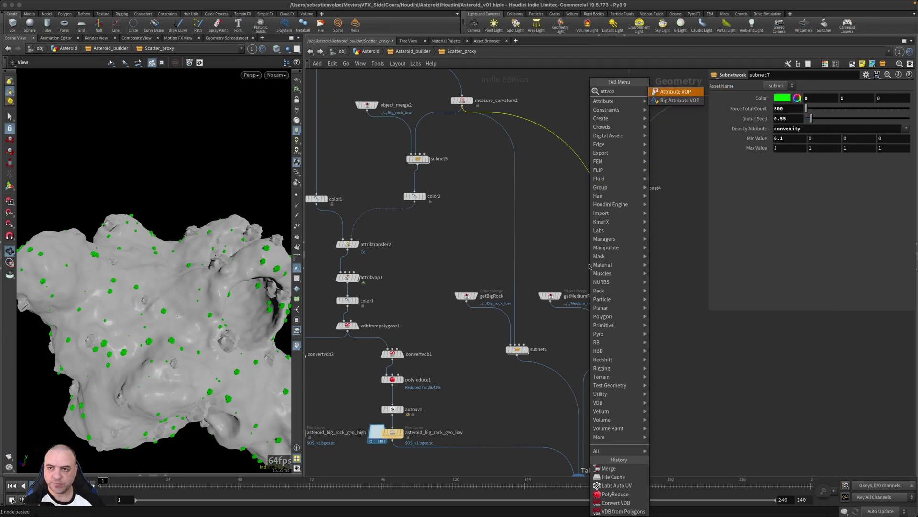
{"action": "key", "text": "Return"}
{"action": "left_click", "coordinate": [614, 278]}
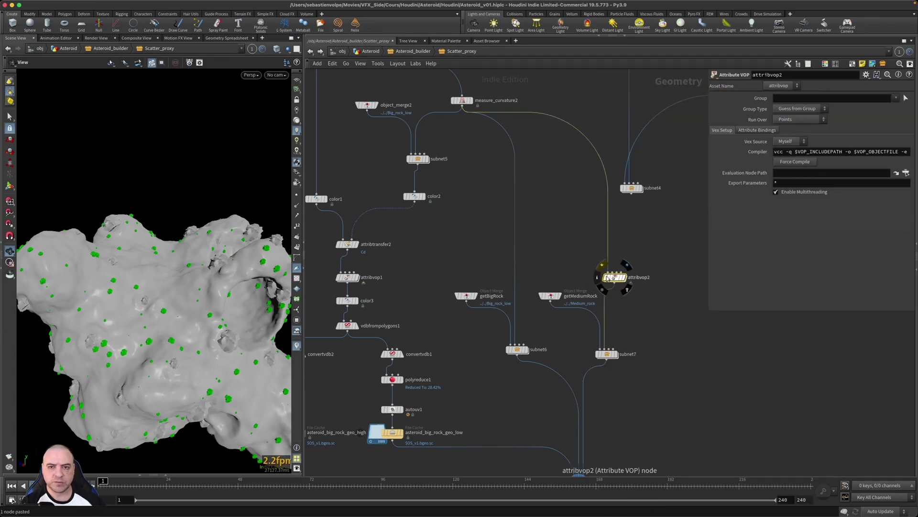
Step: Display the colour results of attribtransfer2 and attribvop1, and wire attribvop1 into the first input of attribvop2
{"action": "left_click", "coordinate": [356, 245]}
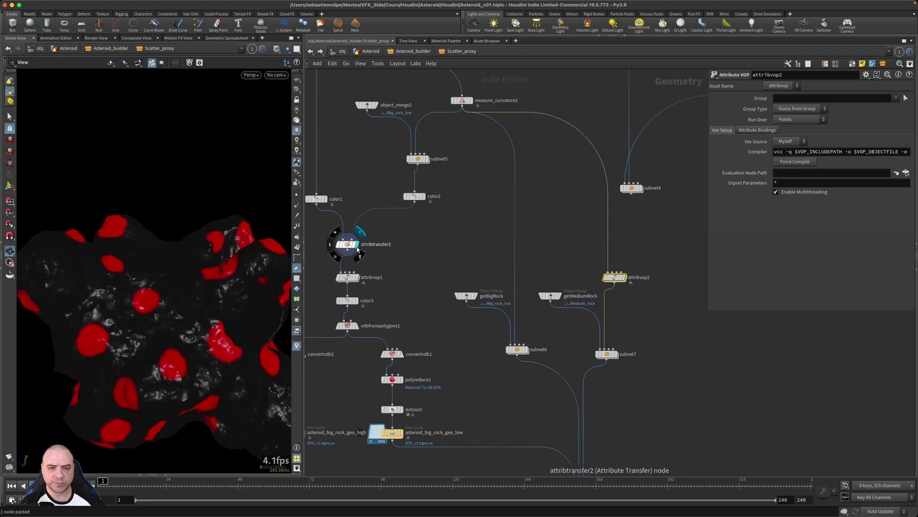
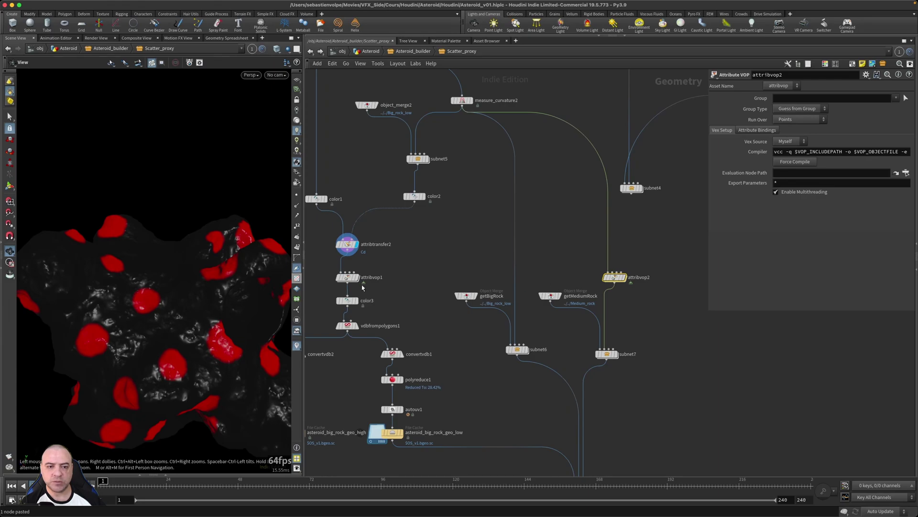
{"action": "left_click", "coordinate": [632, 354]}
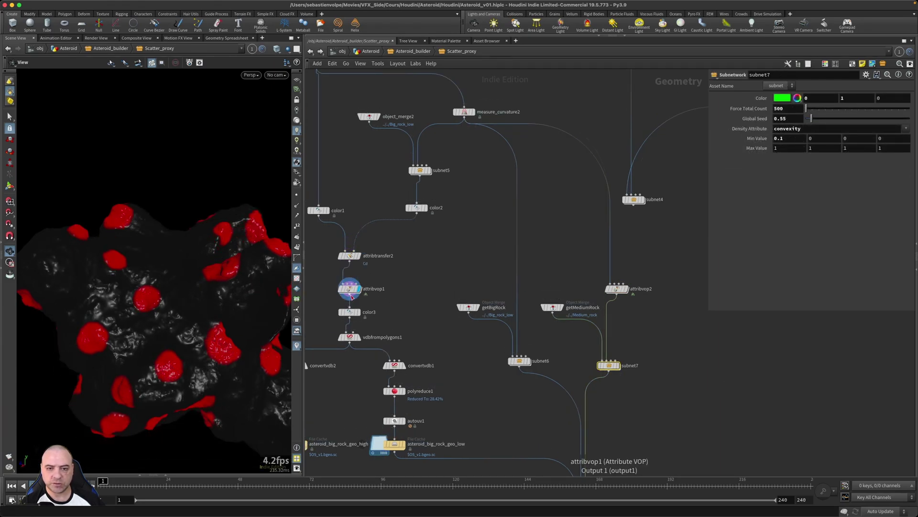
{"action": "left_click_drag", "start_coordinate": [348, 299], "coordinate": [599, 280]}
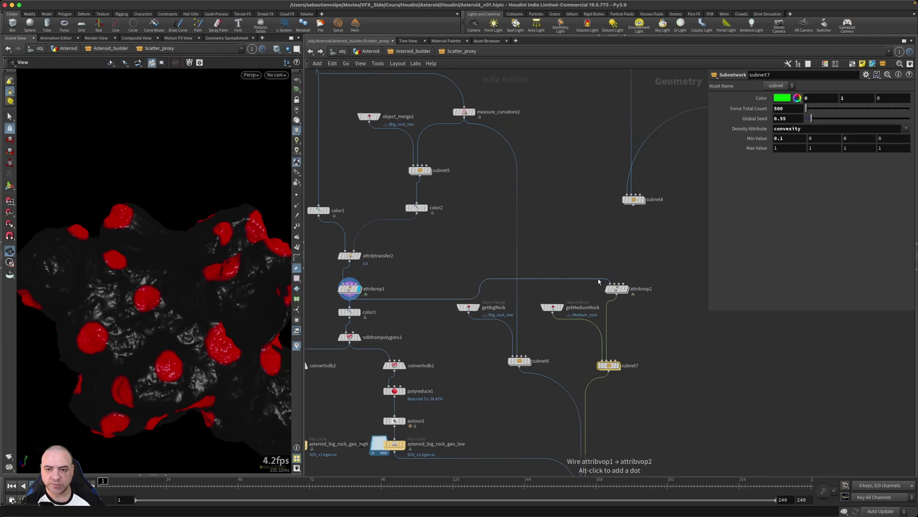
Step: Space out the rock scatter nodes above merge3 and wire measure_curvature2 into a second input of attribvop2
{"action": "middle_click_drag", "start_coordinate": [660, 282], "coordinate": [633, 188]}
{"action": "left_click_drag", "start_coordinate": [634, 188], "coordinate": [530, 285]}
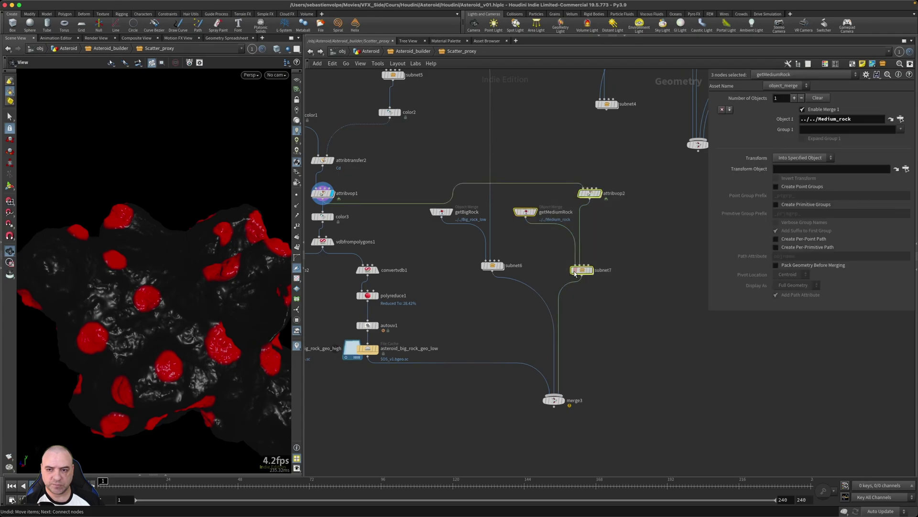
{"action": "left_click_drag", "start_coordinate": [582, 271], "coordinate": [594, 322]}
{"action": "left_click_drag", "start_coordinate": [441, 213], "coordinate": [448, 244]}
{"action": "middle_click_drag", "start_coordinate": [449, 244], "coordinate": [473, 307]}
{"action": "left_click", "coordinate": [476, 216]}
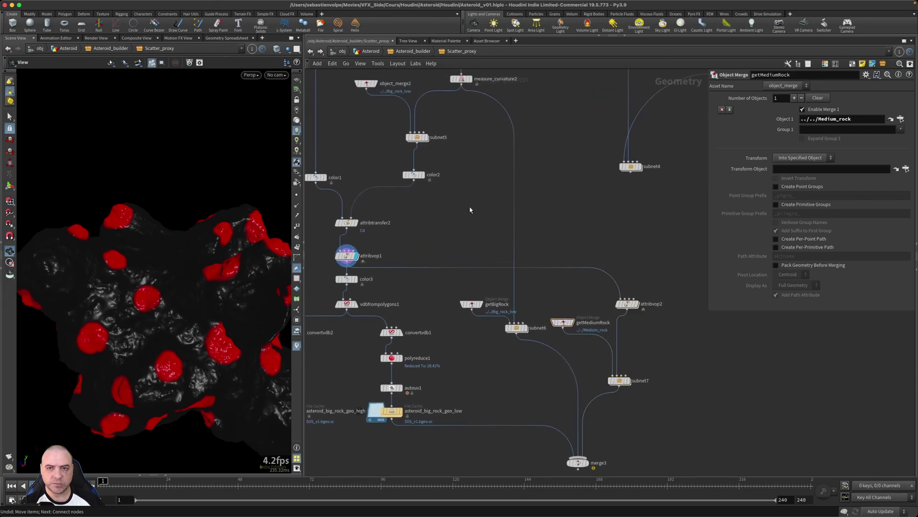
{"action": "left_click_drag", "start_coordinate": [462, 87], "coordinate": [635, 326]}
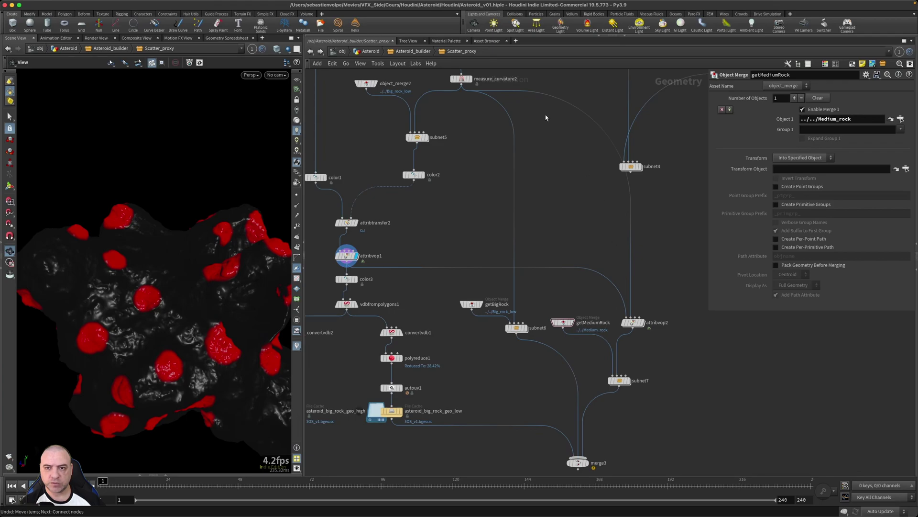
{"action": "left_click", "coordinate": [471, 81]}
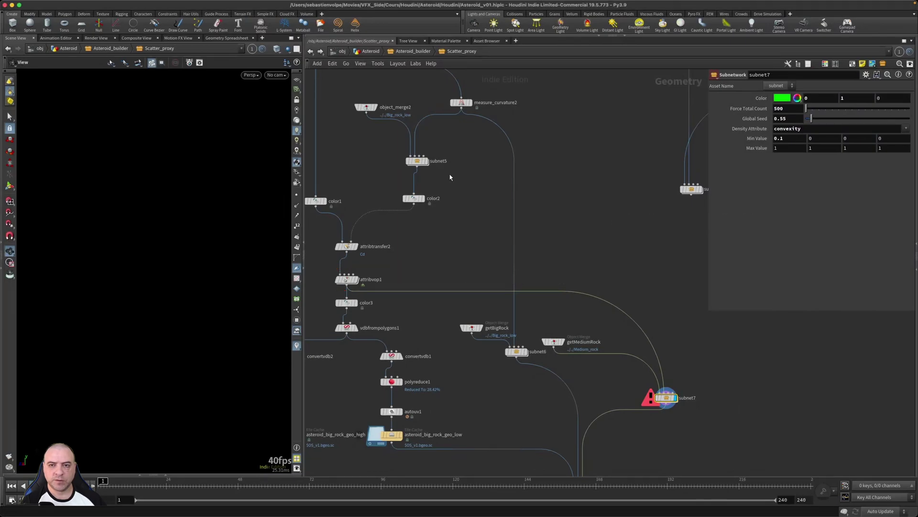
Step: Display measure_curvature2 and set its Method to Volume Analysis with a Sample Resolution of 50
{"action": "left_click", "coordinate": [460, 102]}
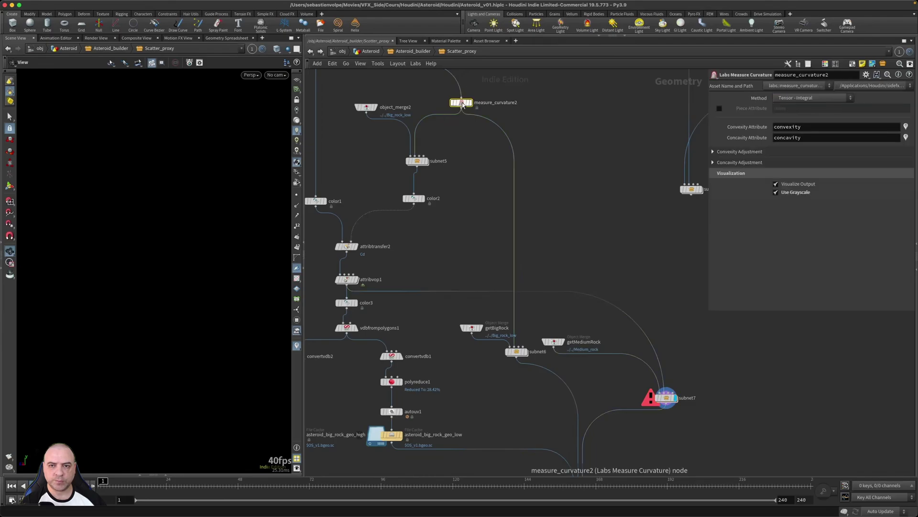
{"action": "left_click", "coordinate": [471, 103]}
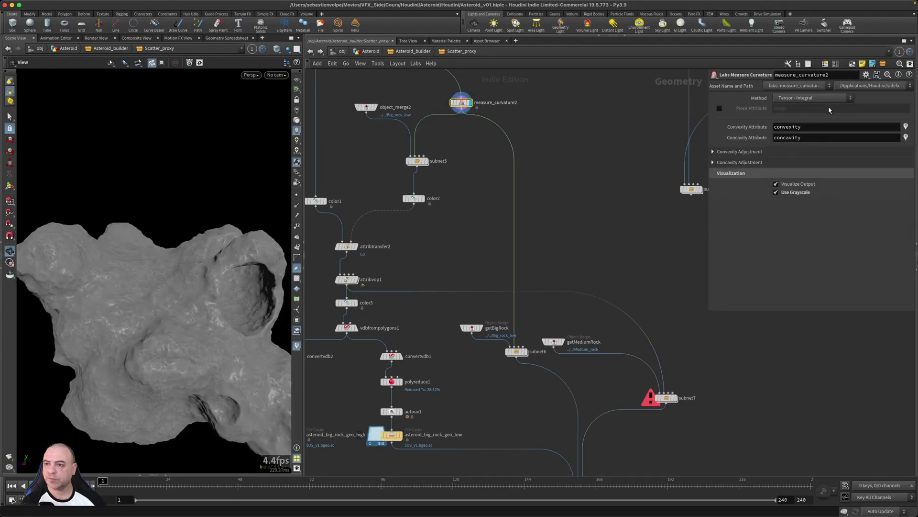
{"action": "left_click", "coordinate": [805, 100]}
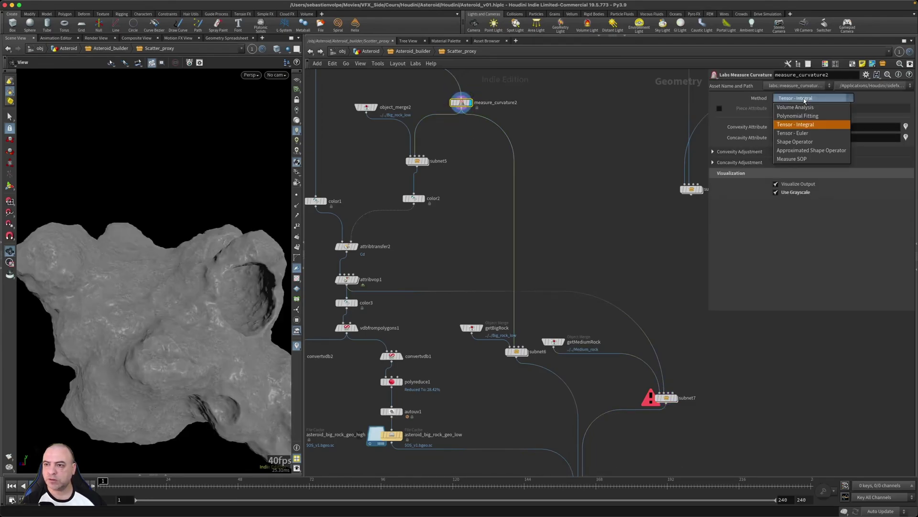
{"action": "left_click", "coordinate": [811, 100]}
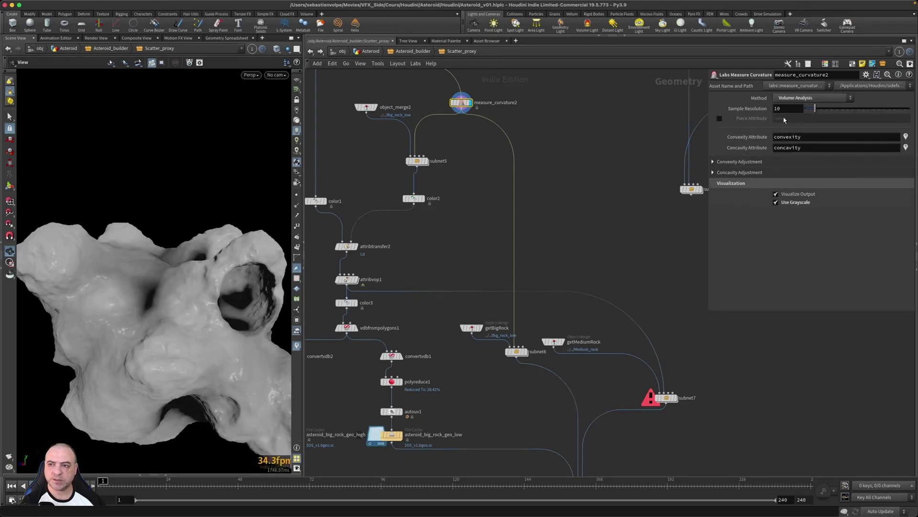
{"action": "double_click", "coordinate": [787, 108]}
{"action": "type", "text": "50"}
{"action": "key", "text": "Return"}
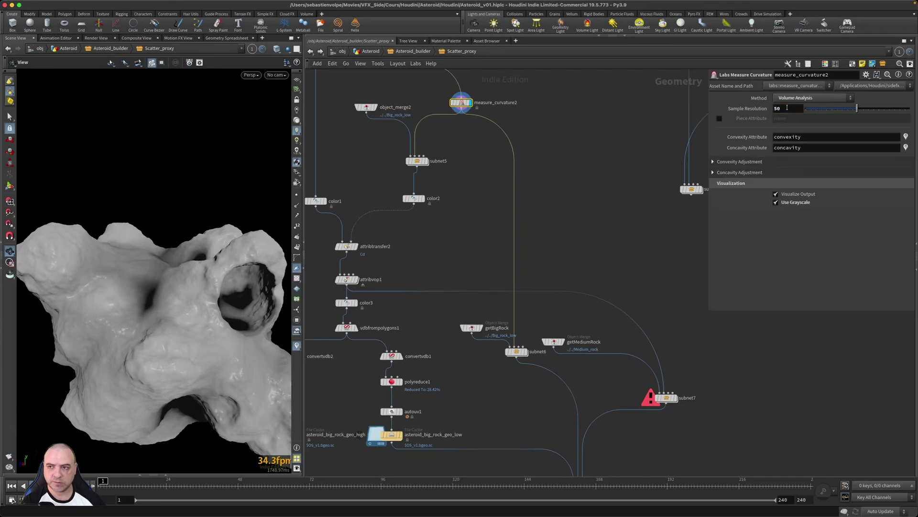
Step: Select the asteroid_big_rock_geo_high and asteroid_big_rock_geo_low file caches and save to disk
{"action": "middle_click_drag", "start_coordinate": [465, 381], "coordinate": [512, 355]}
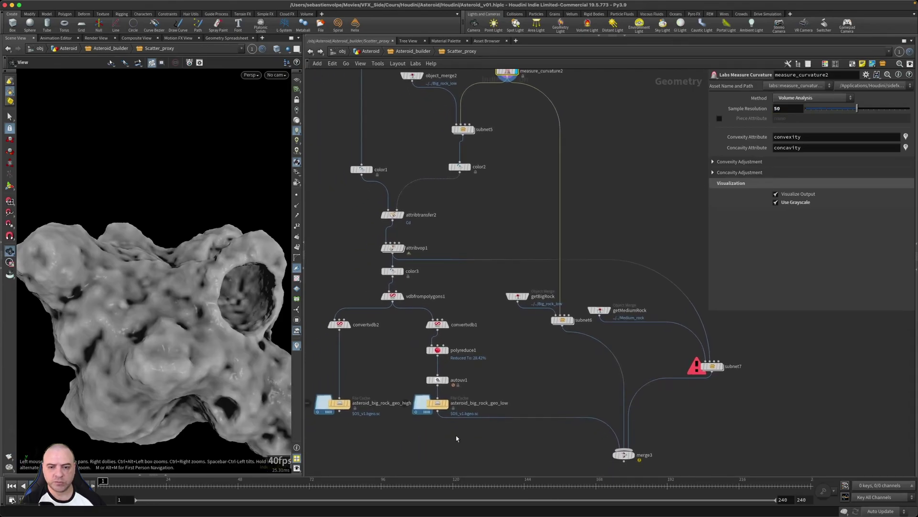
{"action": "middle_click_drag", "start_coordinate": [456, 438], "coordinate": [461, 447]}
{"action": "left_click_drag", "start_coordinate": [462, 446], "coordinate": [334, 408]}
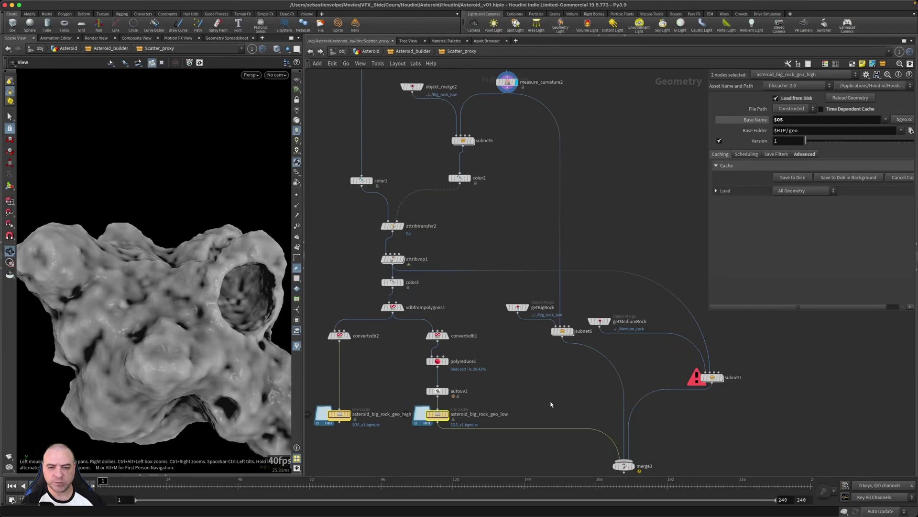
{"action": "left_click", "coordinate": [790, 179]}
Step: Duplicate measure_curvature2 and insert the copy on the wire between attribvop1 and subnet7
{"action": "middle_click_drag", "start_coordinate": [480, 265], "coordinate": [515, 260]}
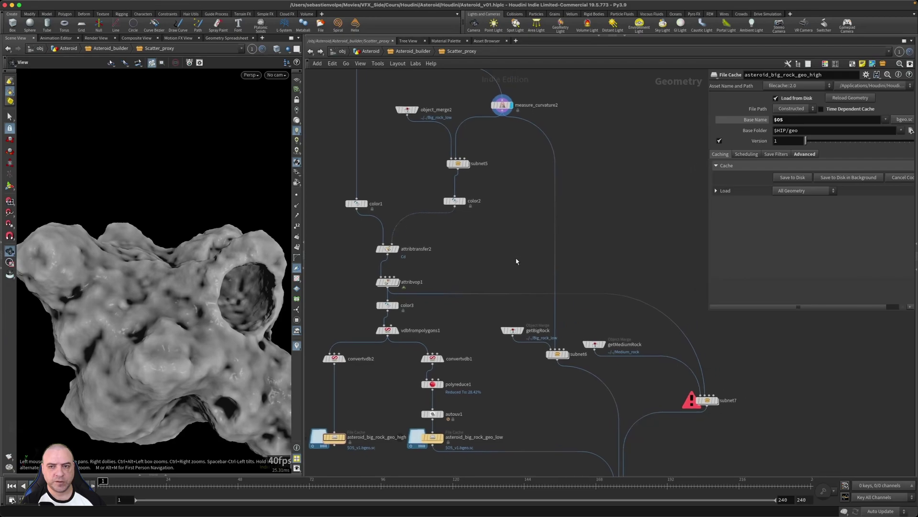
{"action": "left_click", "coordinate": [502, 106]}
{"action": "left_click_drag", "start_coordinate": [503, 108], "coordinate": [471, 295]}
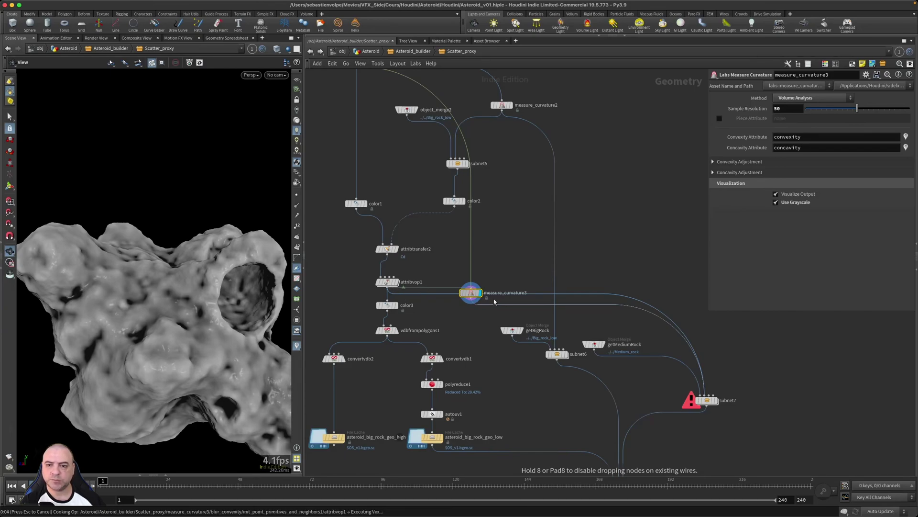
Step: Position measure_curvature3 above subnet7 on the branch coming from attribvop1, and space out the neighbouring rock nodes
{"action": "left_click_drag", "start_coordinate": [471, 293], "coordinate": [655, 320]}
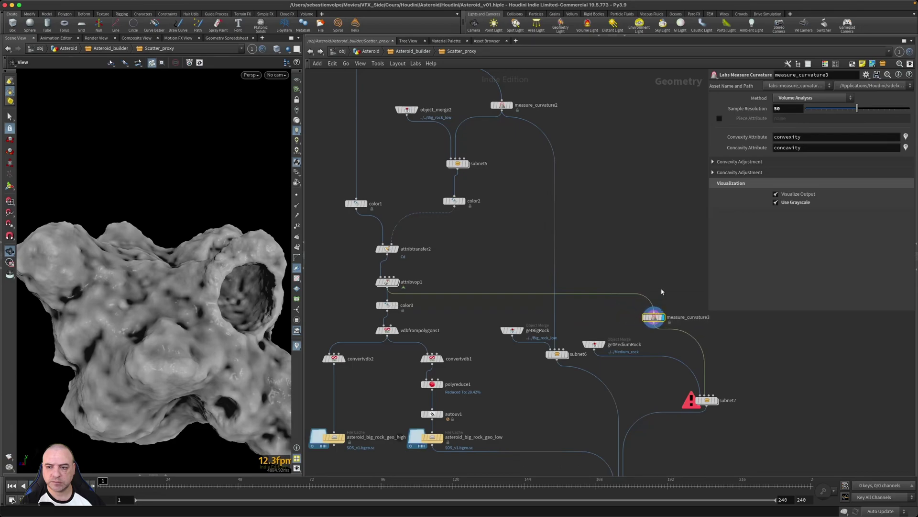
{"action": "middle_click_drag", "start_coordinate": [663, 293], "coordinate": [590, 240]}
{"action": "left_click_drag", "start_coordinate": [525, 289], "coordinate": [570, 318]}
{"action": "left_click_drag", "start_coordinate": [483, 304], "coordinate": [481, 334]}
{"action": "left_click_drag", "start_coordinate": [439, 279], "coordinate": [431, 307]}
{"action": "left_click_drag", "start_coordinate": [580, 263], "coordinate": [632, 262]}
Step: Display subnet7 and the merge3 output to examine how the medium rocks are scattered over the asteroid
{"action": "left_click", "coordinate": [641, 346]}
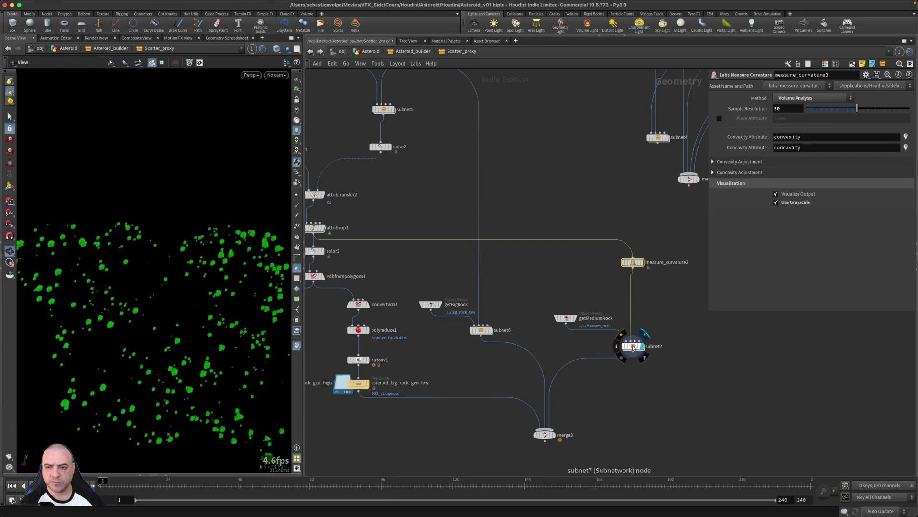
{"action": "left_click", "coordinate": [632, 346]}
{"action": "left_click", "coordinate": [551, 435]}
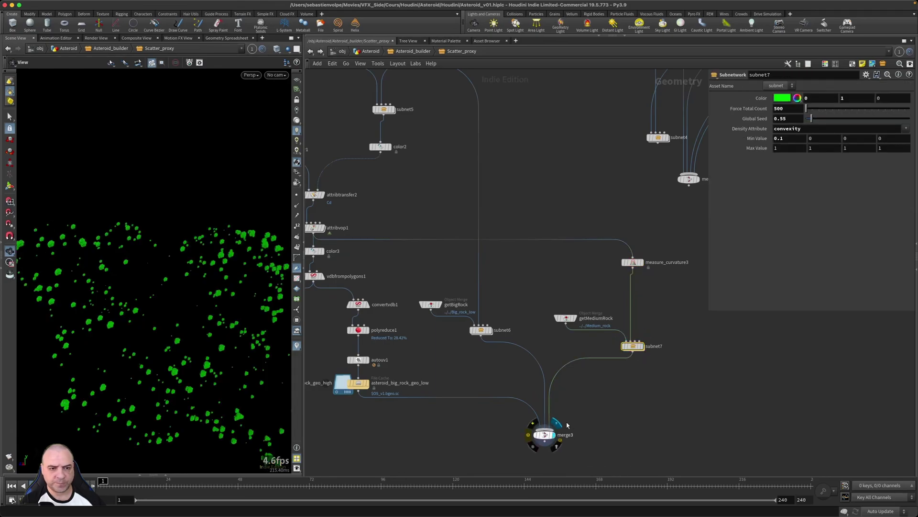
{"action": "scroll", "coordinate": [201, 295], "scroll_direction": "up", "scroll_amount": 5}
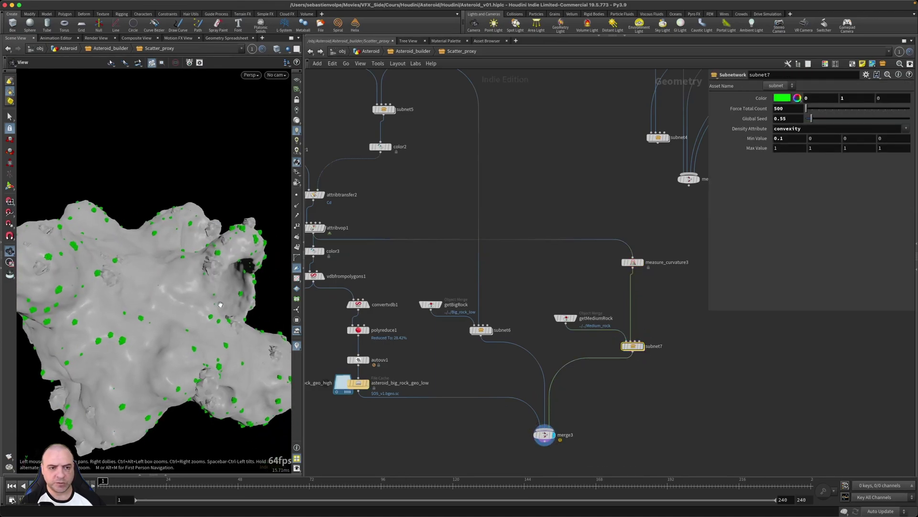
{"action": "left_click_drag", "start_coordinate": [206, 276], "coordinate": [261, 268]}
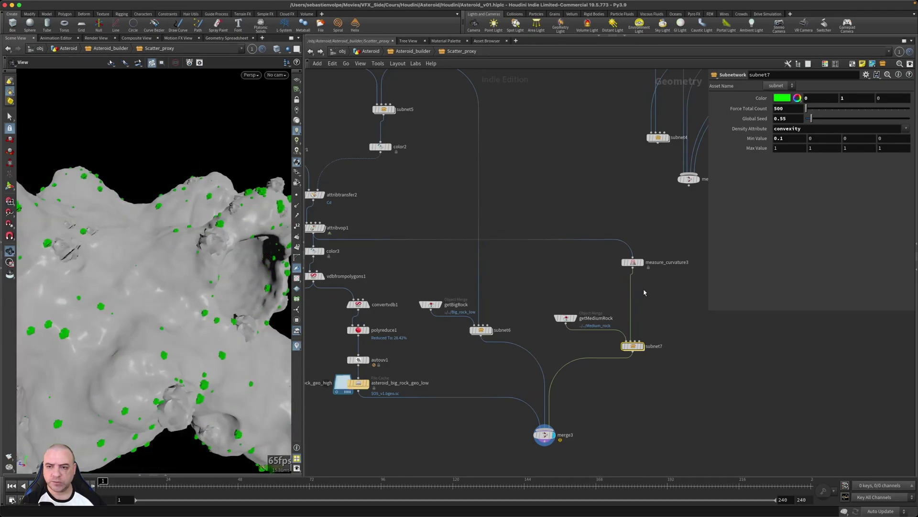
Step: Compare the attribvop1 colour mask with the merge3 output to check the medium rock placement
{"action": "left_click", "coordinate": [623, 292]}
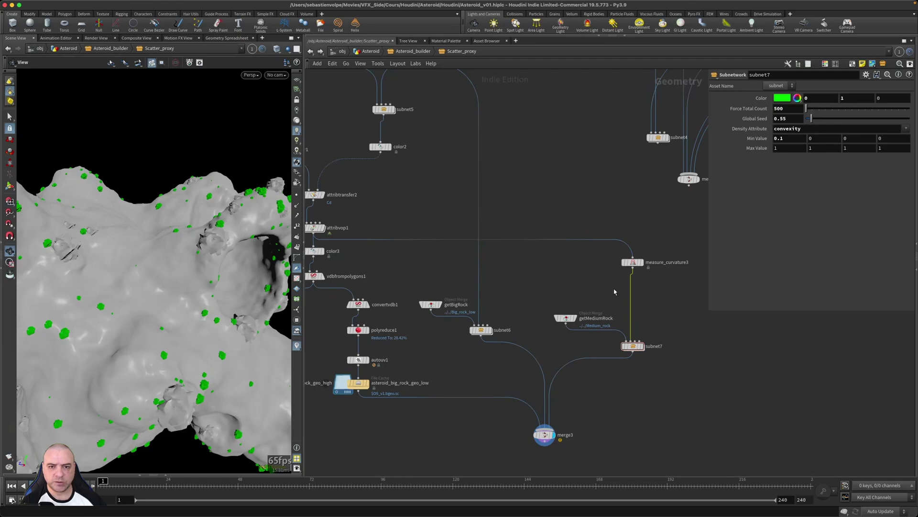
{"action": "middle_click_drag", "start_coordinate": [568, 301], "coordinate": [593, 300]}
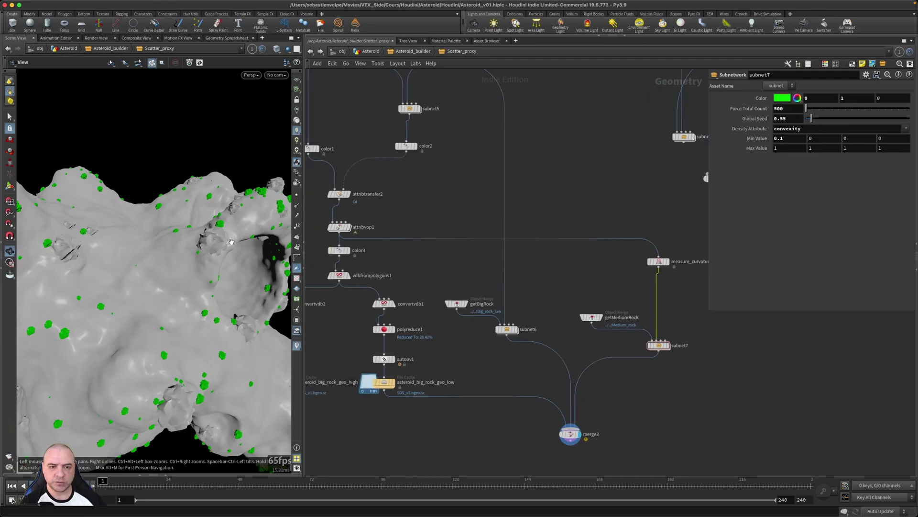
{"action": "left_click", "coordinate": [349, 227]}
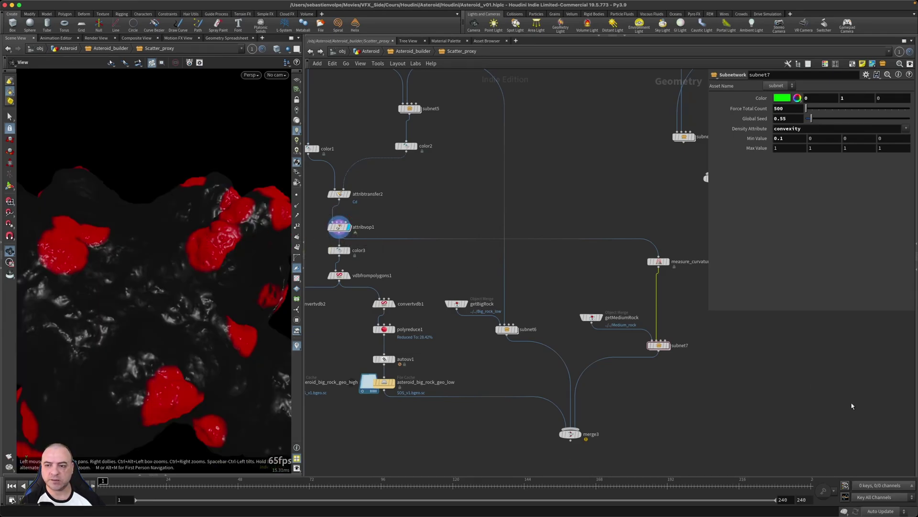
{"action": "left_click", "coordinate": [668, 345]}
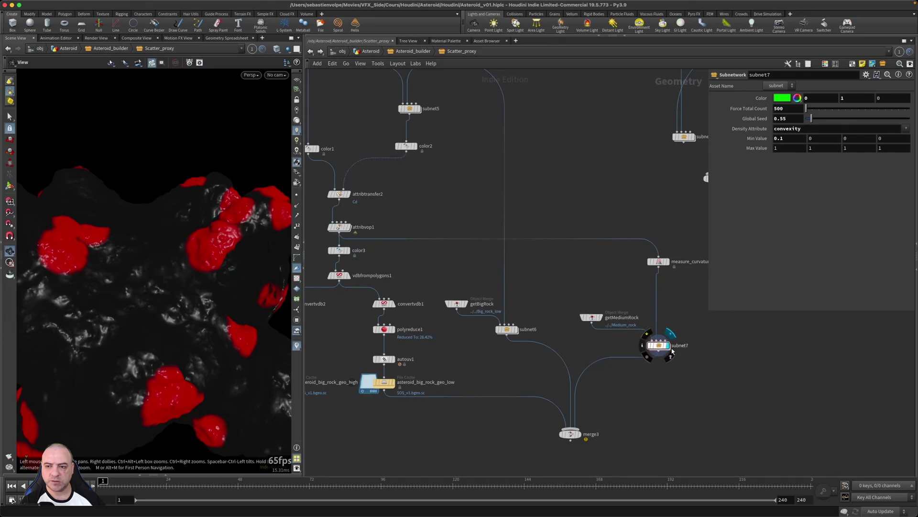
{"action": "middle_click_drag", "start_coordinate": [670, 346], "coordinate": [648, 364]}
{"action": "left_click", "coordinate": [557, 453]}
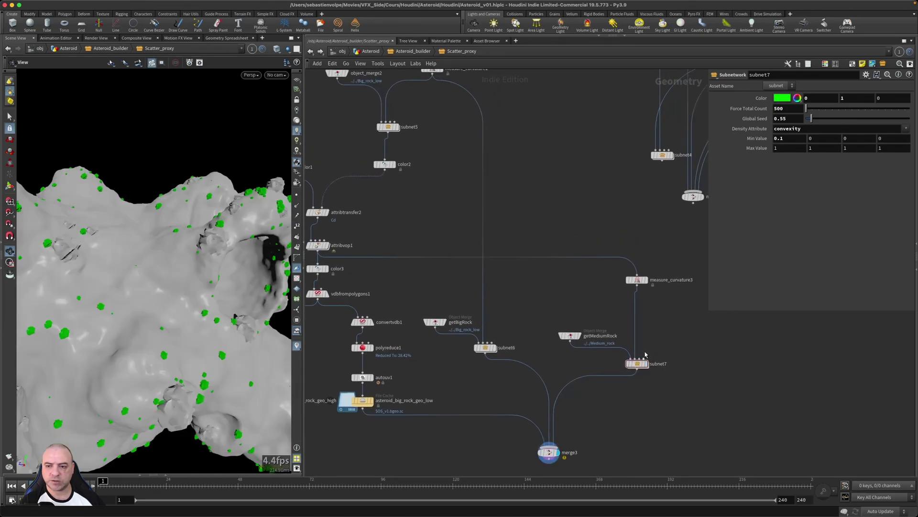
Step: Insert a Point VOP node on the connection between measure_curvature3 and subnet7
{"action": "middle_click_drag", "start_coordinate": [660, 325], "coordinate": [641, 328]}
{"action": "key", "text": "Tab"}
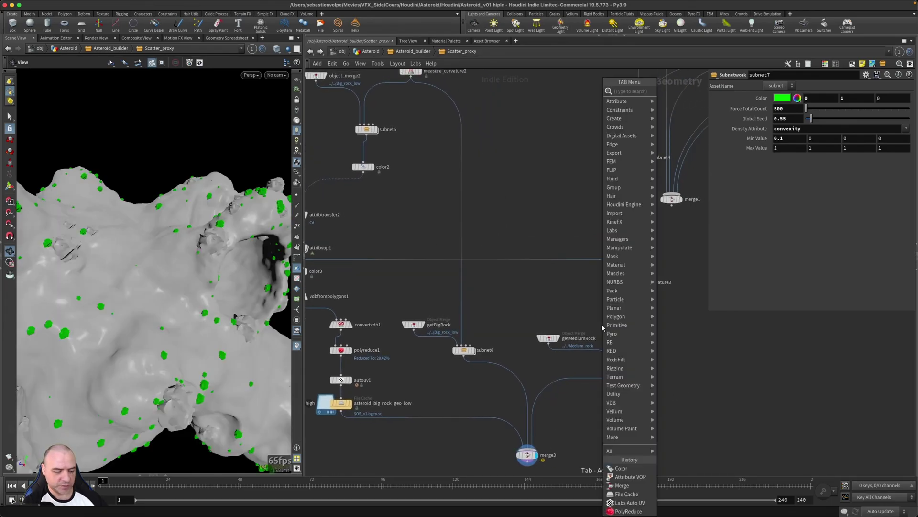
{"action": "type", "text": "povop"}
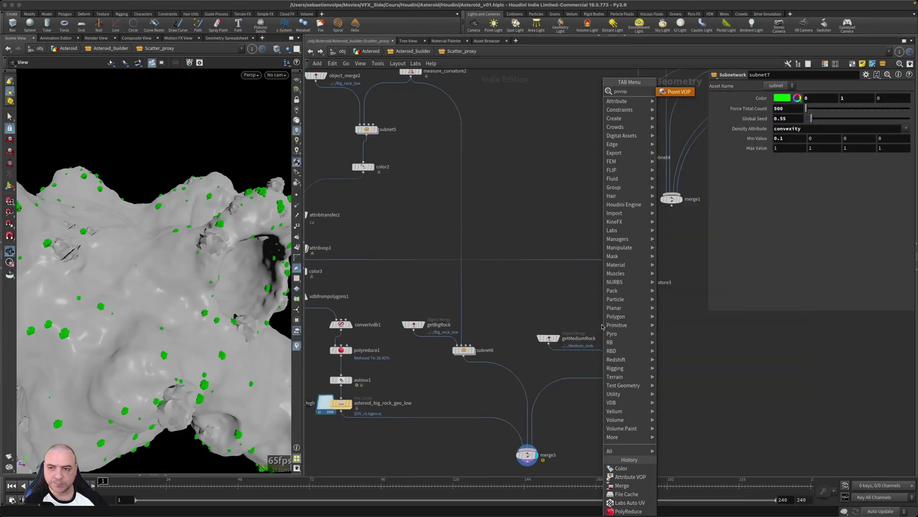
{"action": "key", "text": "Return"}
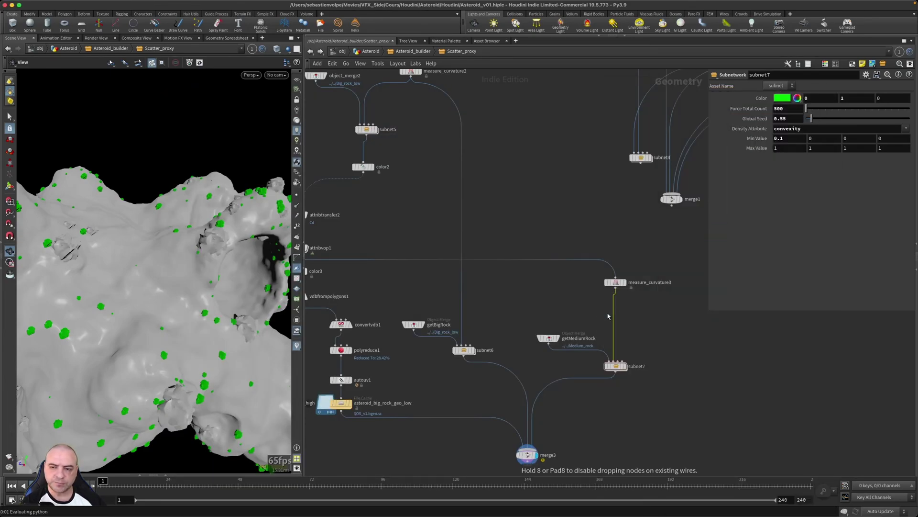
{"action": "left_click", "coordinate": [607, 315]}
{"action": "mouse_move", "coordinate": [607, 314]}
{"action": "left_mouse_down"}
{"action": "mouse_move", "coordinate": [615, 321]}
{"action": "mouse_move", "coordinate": [598, 305]}
{"action": "left_mouse_up"}
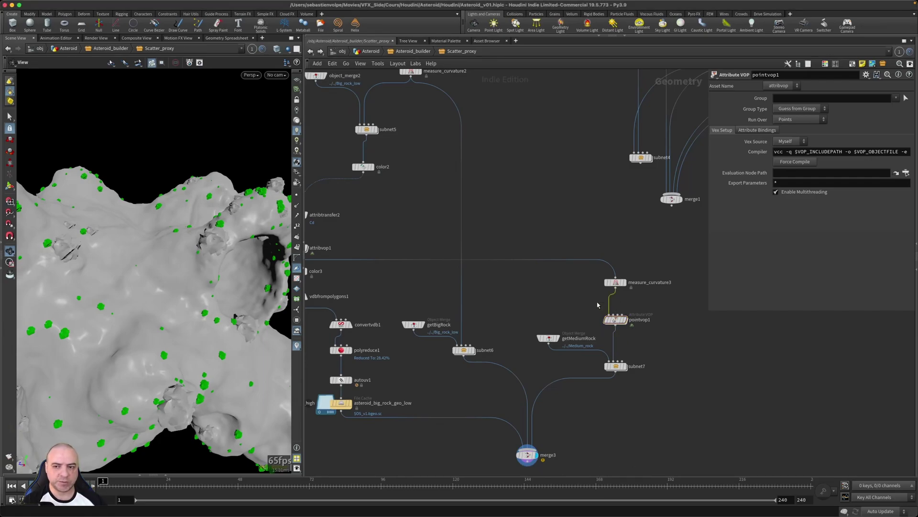
Step: Insert a Color node between measure_curvature3 and pointvop1 and display its result
{"action": "key", "text": "Tab"}
{"action": "key", "text": "Return"}
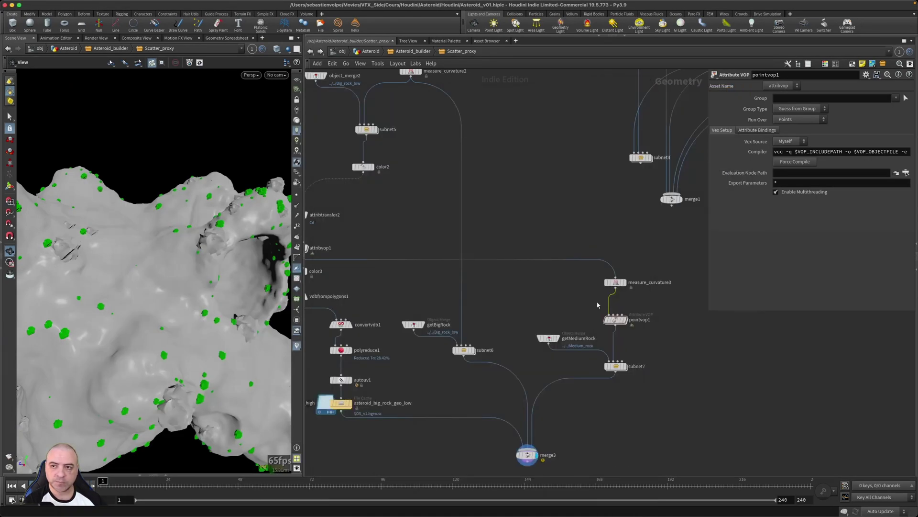
{"action": "left_click", "coordinate": [616, 305]}
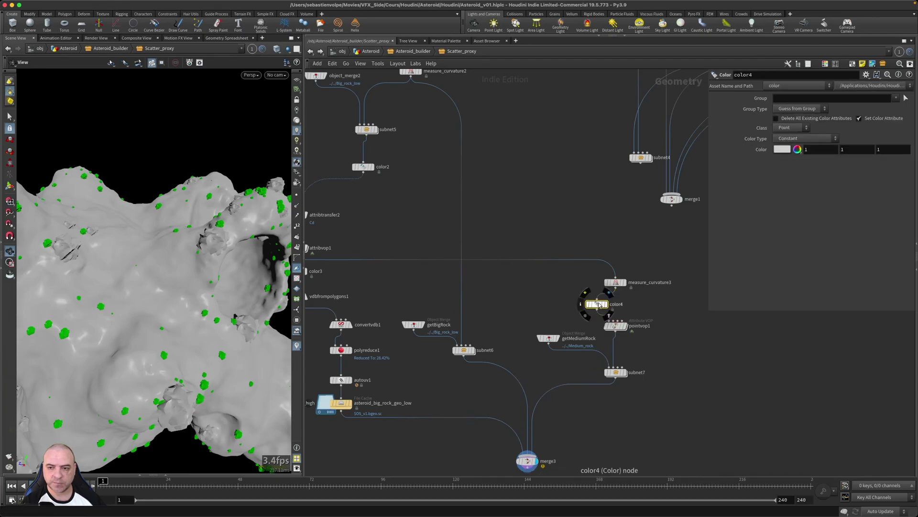
{"action": "left_click", "coordinate": [623, 305]}
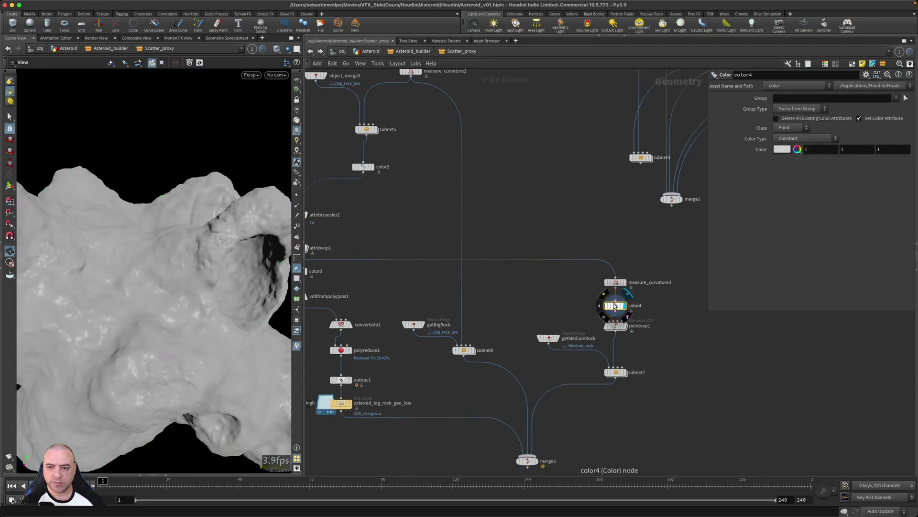
Step: Set color4's Color Type to Ramp from Attribute with convexity as the attribute, and examine the mask on the asteroid
{"action": "left_click", "coordinate": [787, 139]}
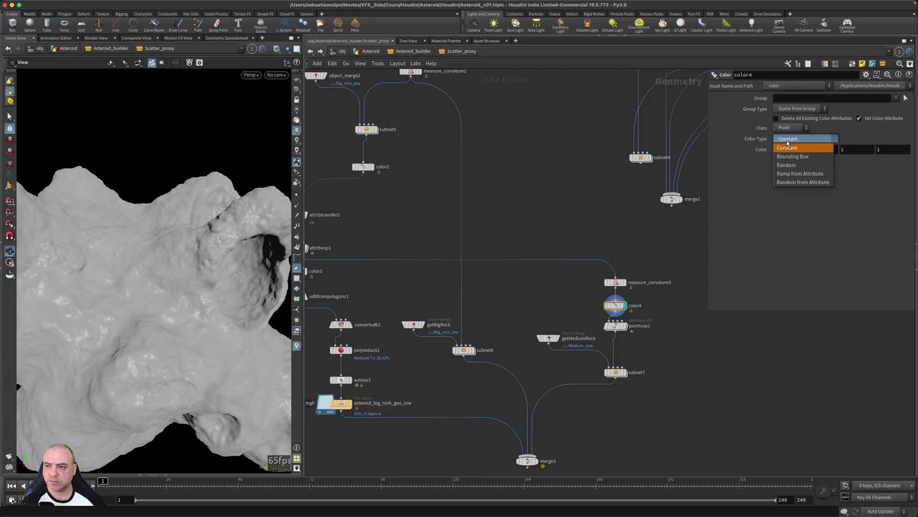
{"action": "left_click", "coordinate": [811, 174]}
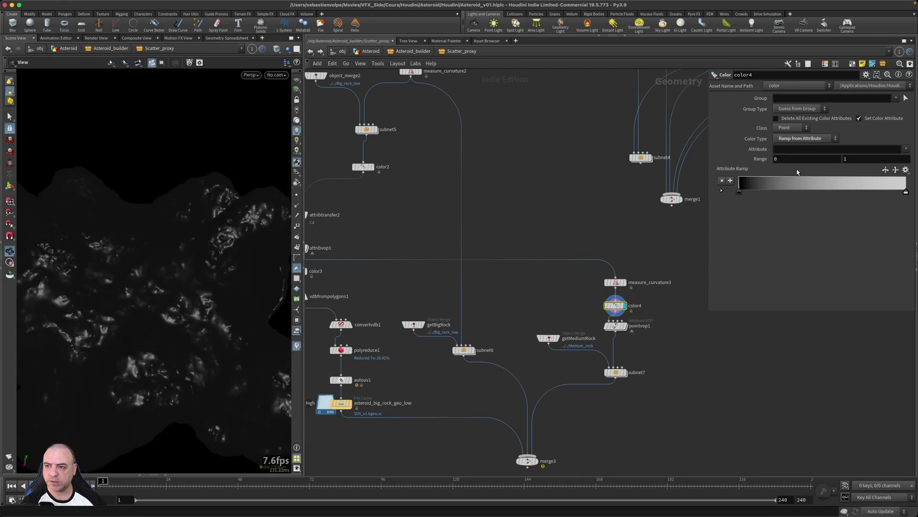
{"action": "left_click", "coordinate": [905, 149]}
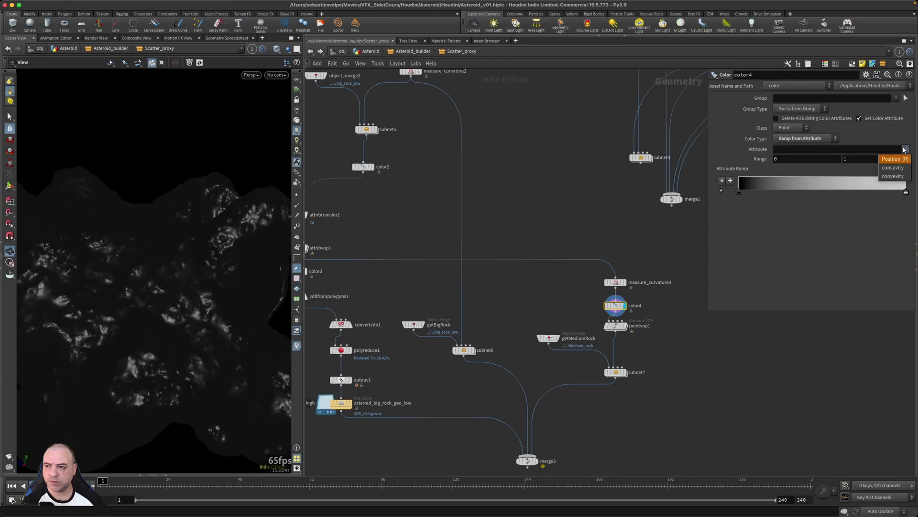
{"action": "left_click", "coordinate": [725, 302]}
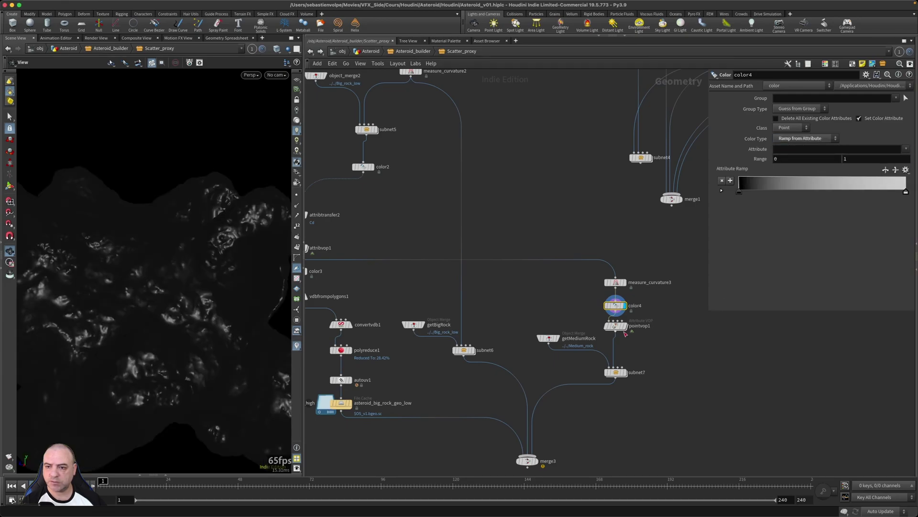
{"action": "left_click", "coordinate": [615, 372]}
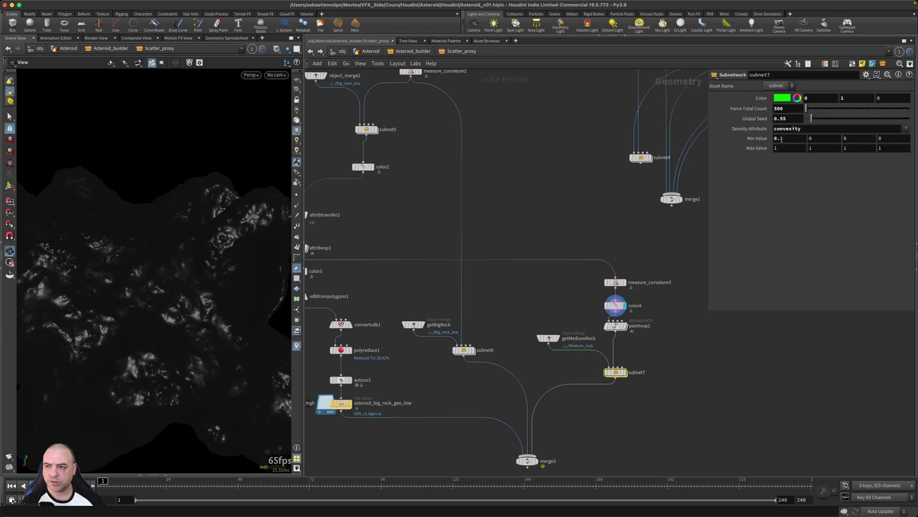
{"action": "left_click", "coordinate": [615, 305]}
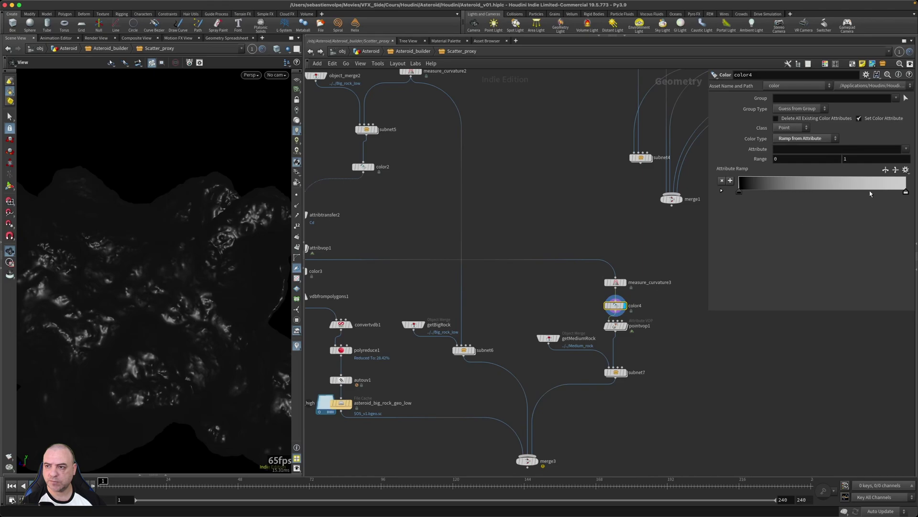
{"action": "left_click", "coordinate": [906, 149]}
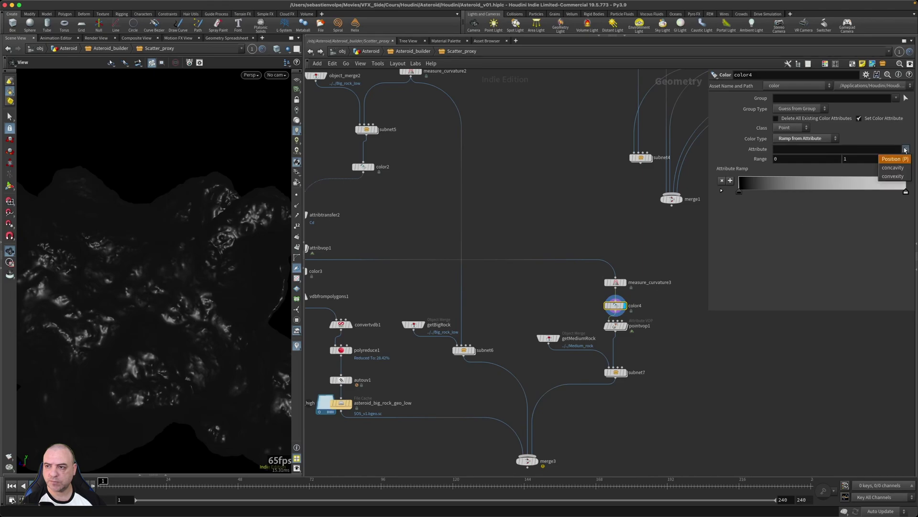
{"action": "left_click", "coordinate": [892, 176]}
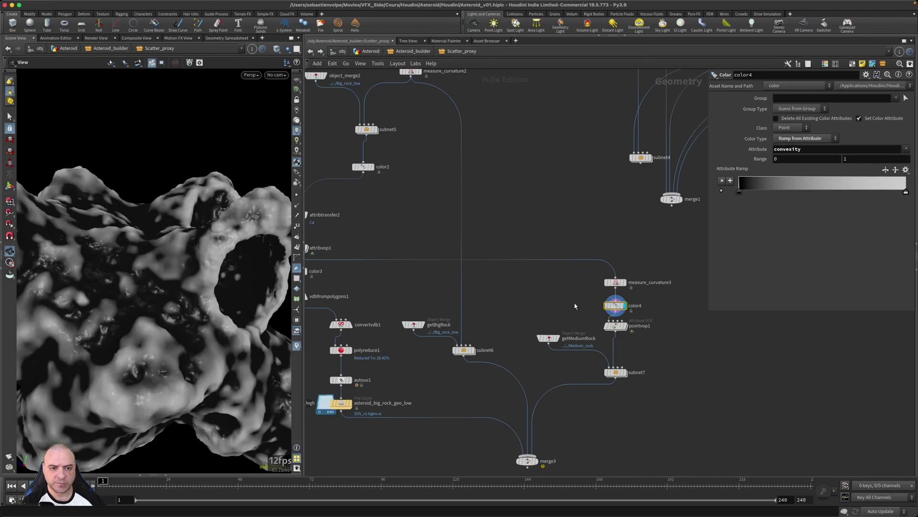
{"action": "left_click_drag", "start_coordinate": [217, 309], "coordinate": [156, 310]}
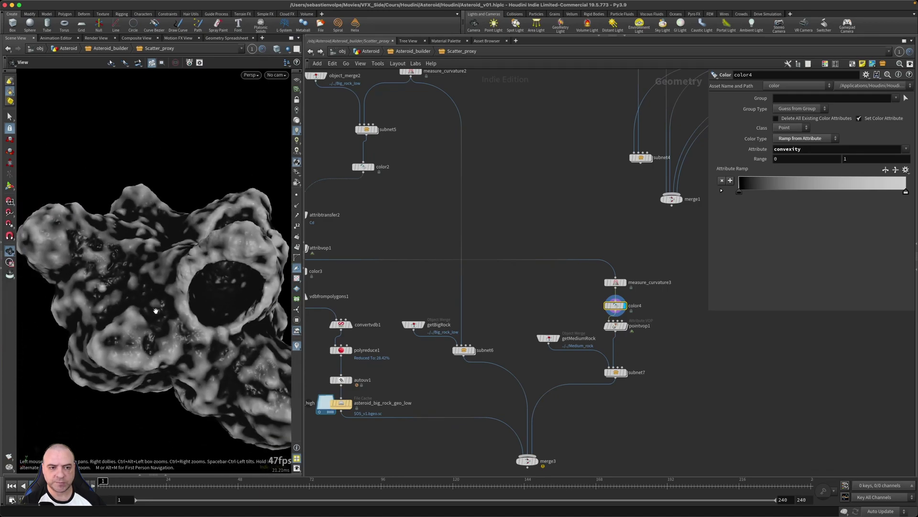
{"action": "scroll", "coordinate": [155, 310], "scroll_direction": "down", "scroll_amount": 2}
Step: Display merge3, enter the pointvop1 network and move its output node farther from the global parameters node
{"action": "mouse_move", "coordinate": [615, 327]}
{"action": "left_click_drag", "start_coordinate": [615, 327], "coordinate": [615, 334]}
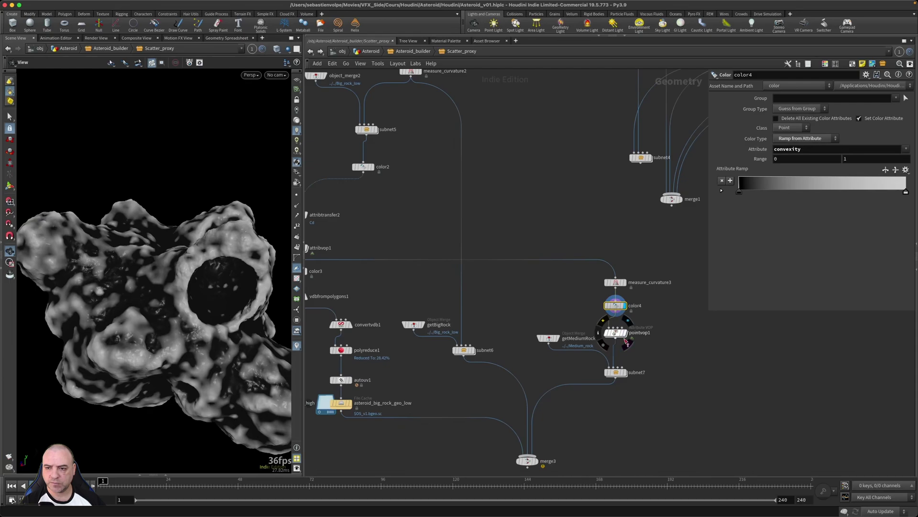
{"action": "left_click", "coordinate": [534, 463]}
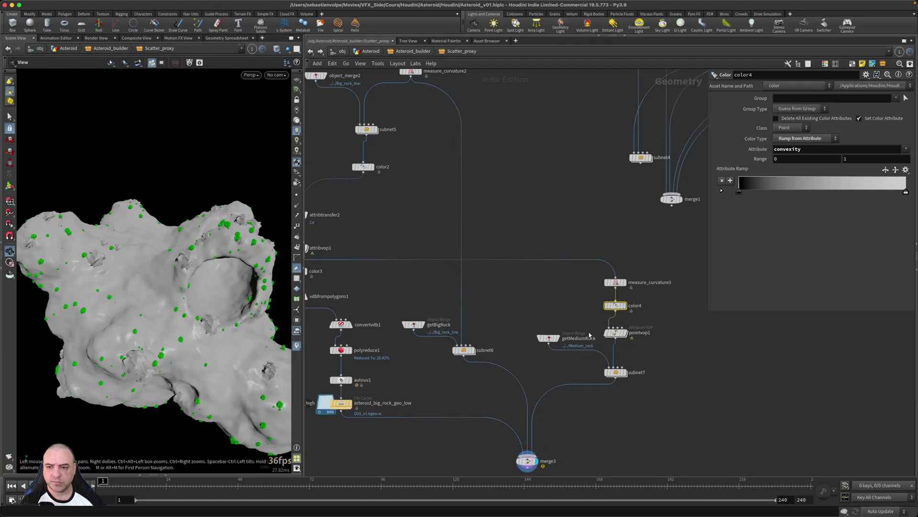
{"action": "left_click", "coordinate": [605, 332]}
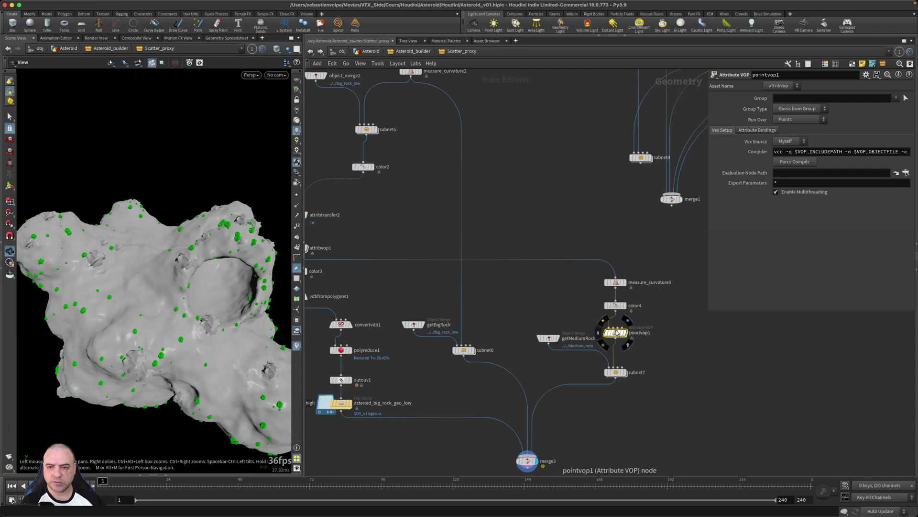
{"action": "double_click", "coordinate": [616, 332]}
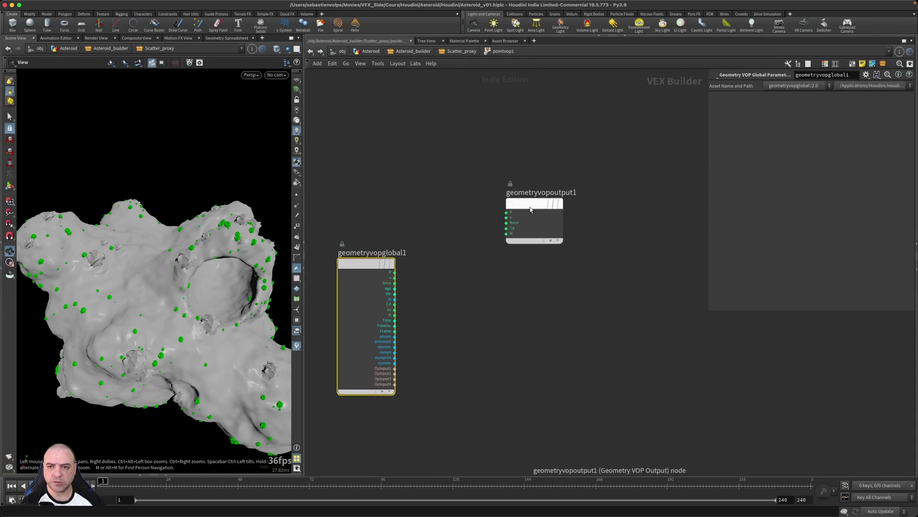
{"action": "left_click_drag", "start_coordinate": [535, 206], "coordinate": [621, 278]}
{"action": "middle_click_drag", "start_coordinate": [474, 291], "coordinate": [493, 277]}
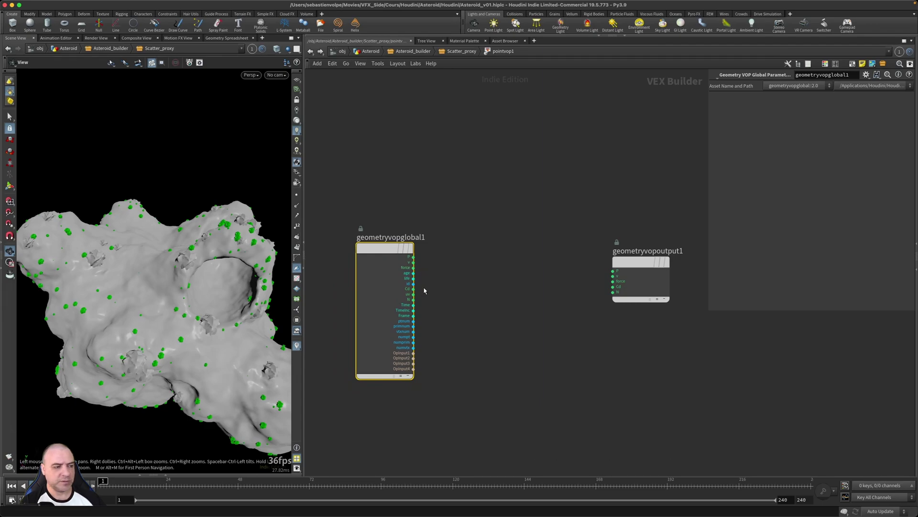
Step: Return to the Scatter_proxy network, display attribvop1 and wire its output into pointvop1
{"action": "left_click", "coordinate": [462, 51]}
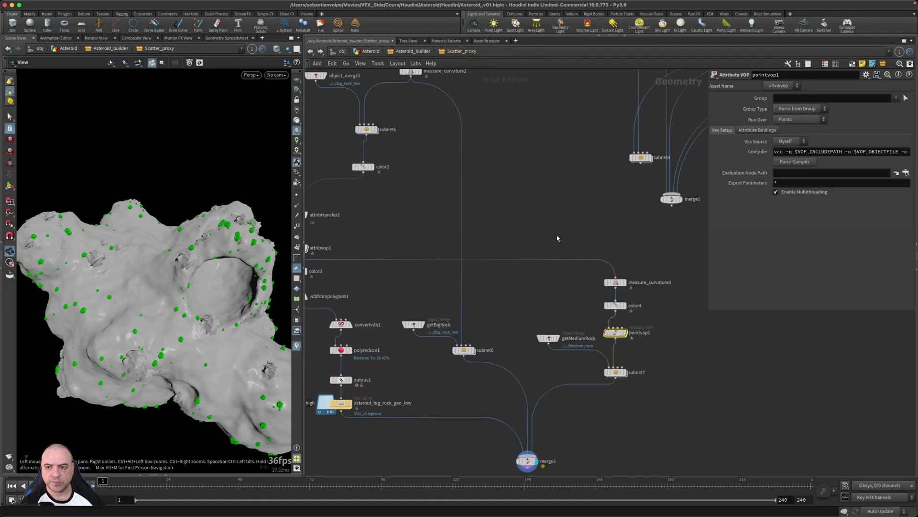
{"action": "middle_click_drag", "start_coordinate": [589, 328], "coordinate": [619, 328]}
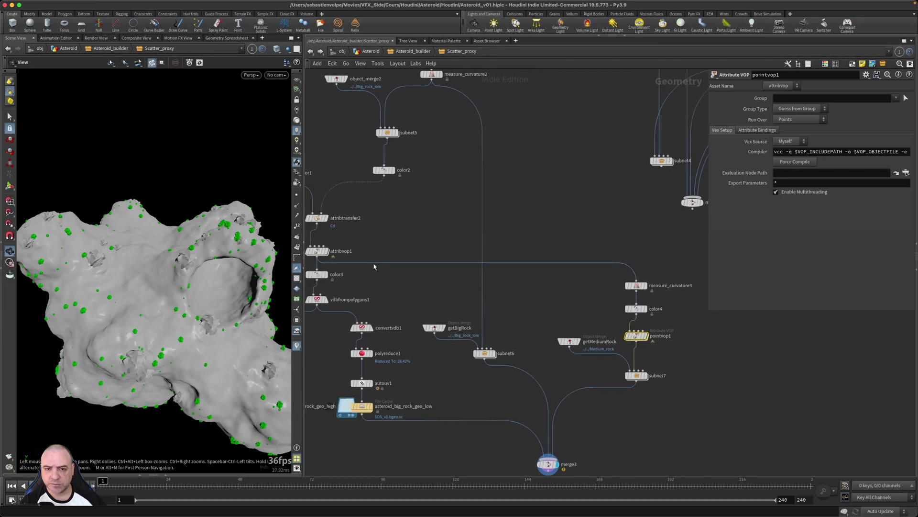
{"action": "left_click", "coordinate": [326, 251]}
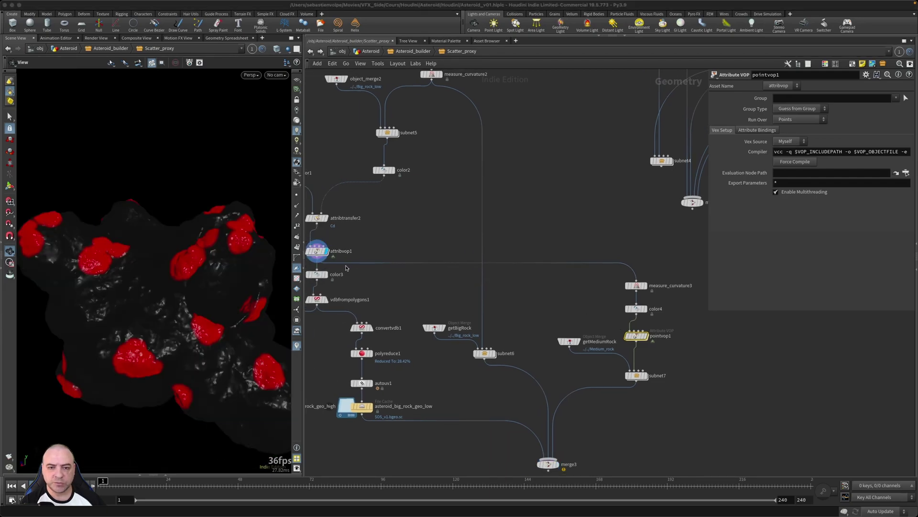
{"action": "left_click_drag", "start_coordinate": [317, 260], "coordinate": [623, 335]}
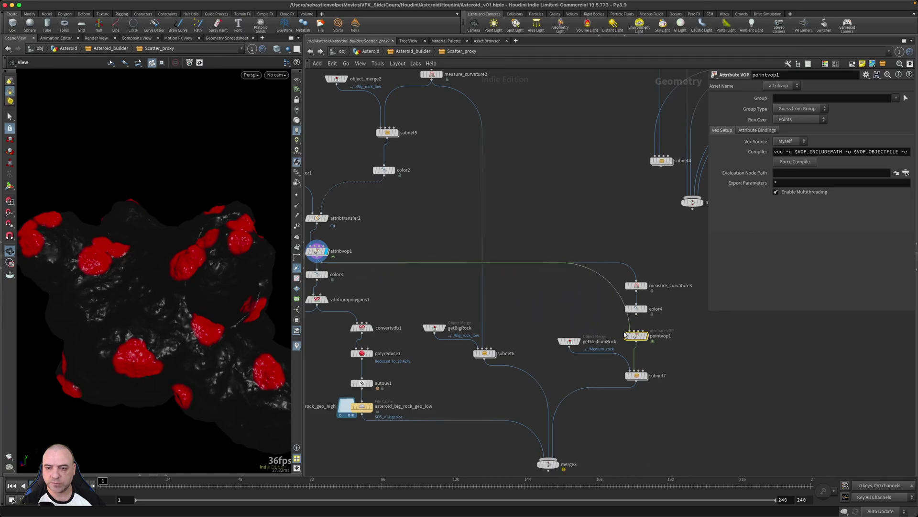
Step: Wire color4 into pointvop1's second input and insert an Attribute Blur node between attribvop1 and pointvop1, placed clear of the other nodes
{"action": "key", "text": "super+z"}
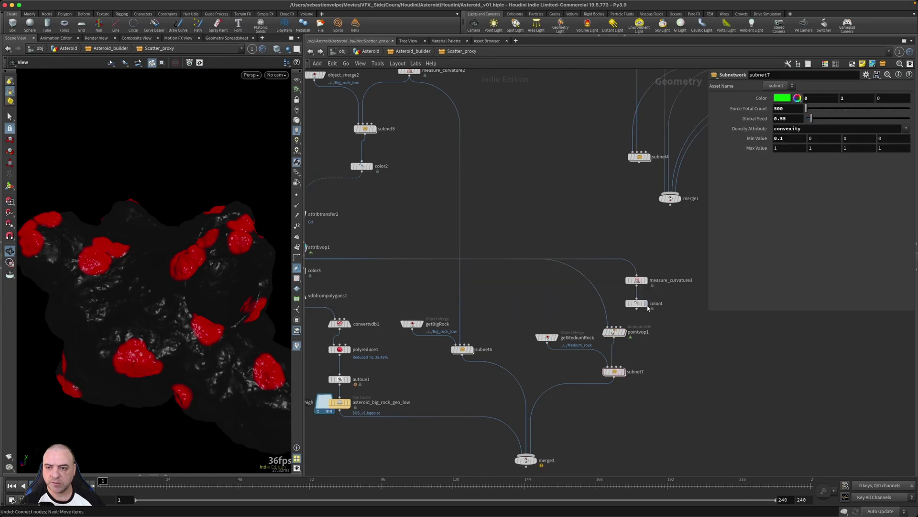
{"action": "left_click_drag", "start_coordinate": [636, 308], "coordinate": [616, 326]}
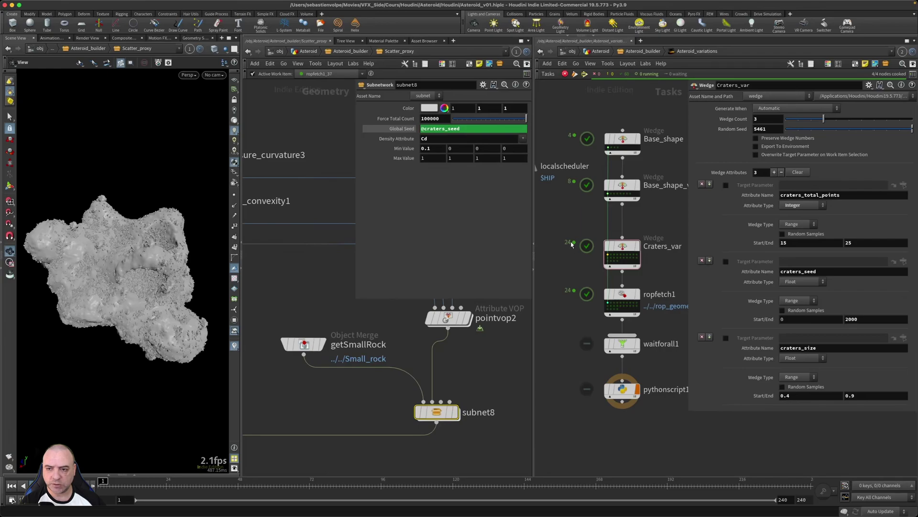
{"action": "mouse_move", "coordinate": [452, 324]}
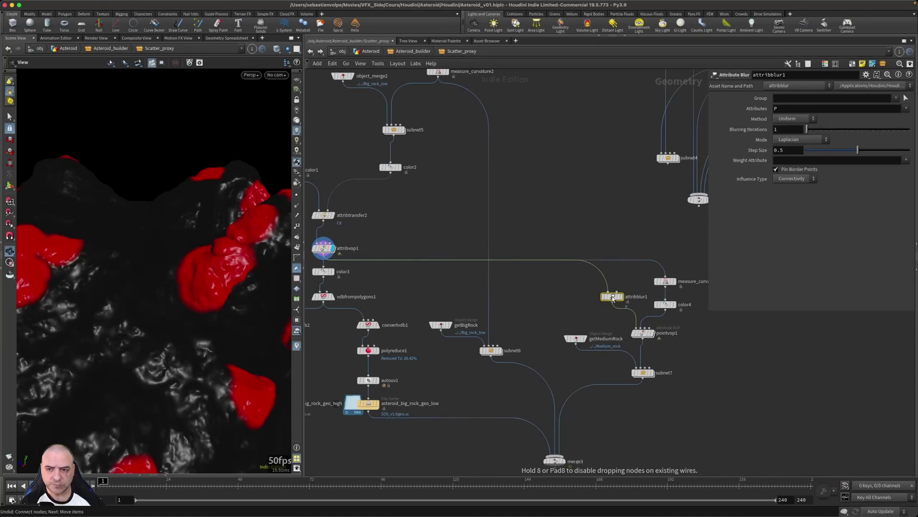
{"action": "left_click_drag", "start_coordinate": [613, 298], "coordinate": [564, 299]}
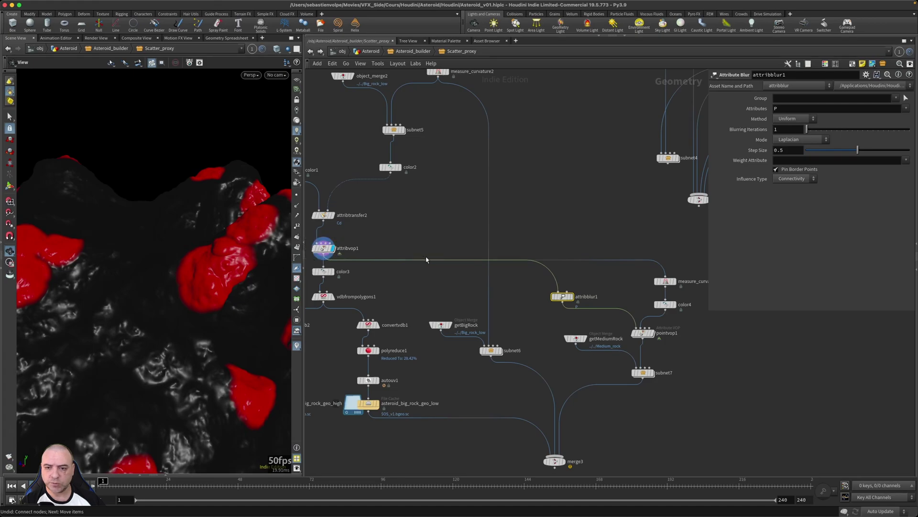
Step: Set attribblur1 to blur the Cd attribute with 50 Blurring Iterations and display its result
{"action": "double_click", "coordinate": [787, 109]}
{"action": "key", "text": "Return"}
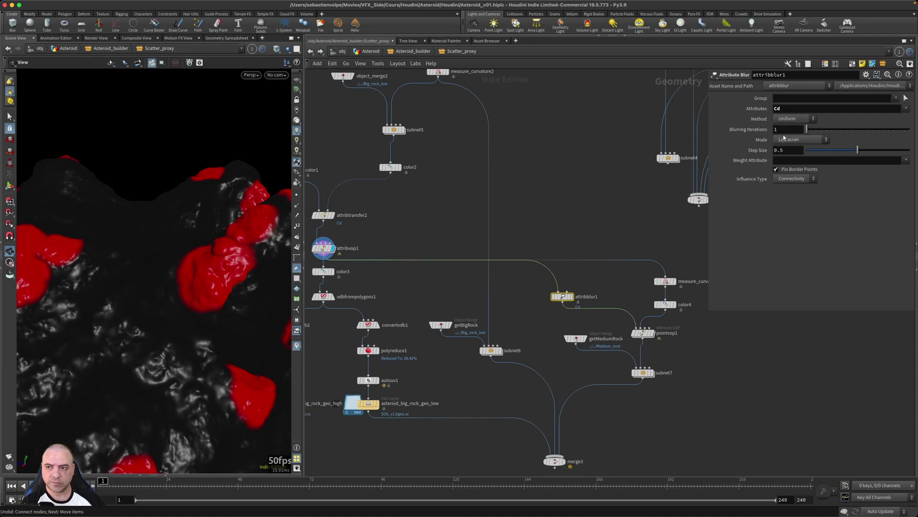
{"action": "double_click", "coordinate": [783, 129]}
{"action": "type", "text": "50"}
{"action": "key", "text": "Return"}
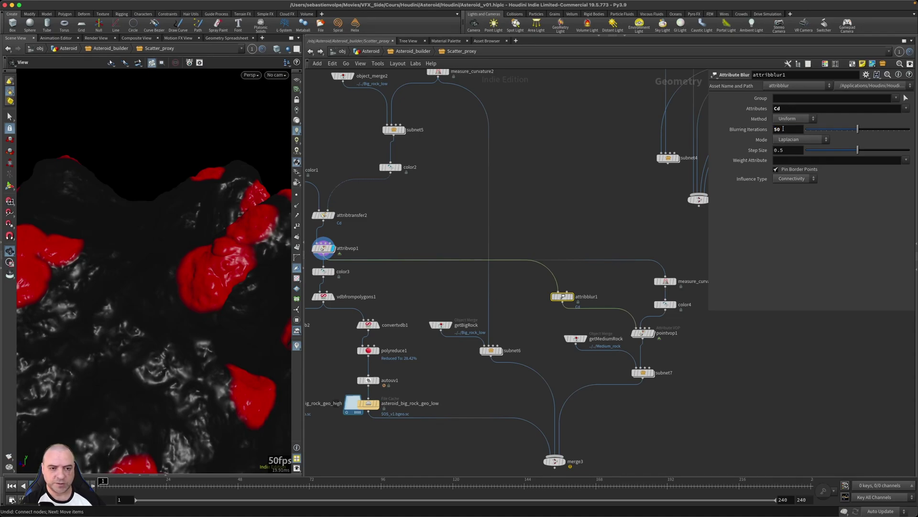
{"action": "mouse_move", "coordinate": [575, 299]}
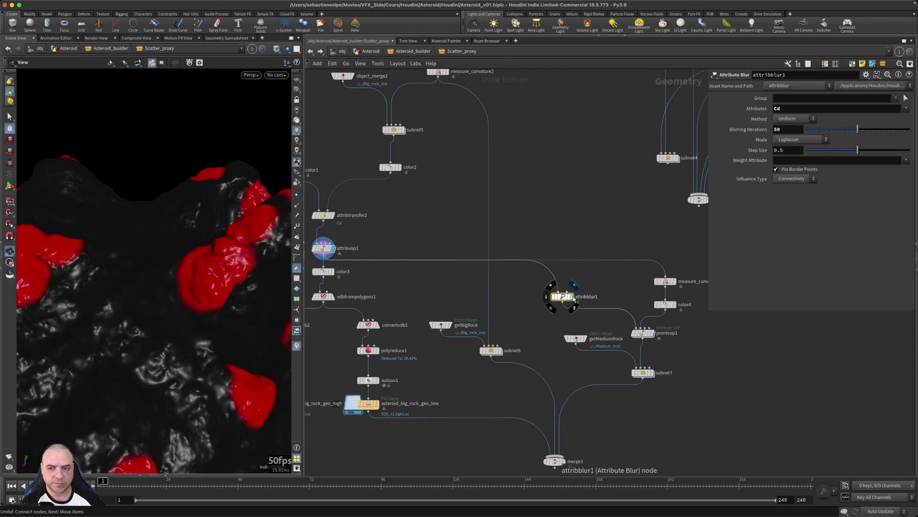
{"action": "left_click", "coordinate": [572, 298]}
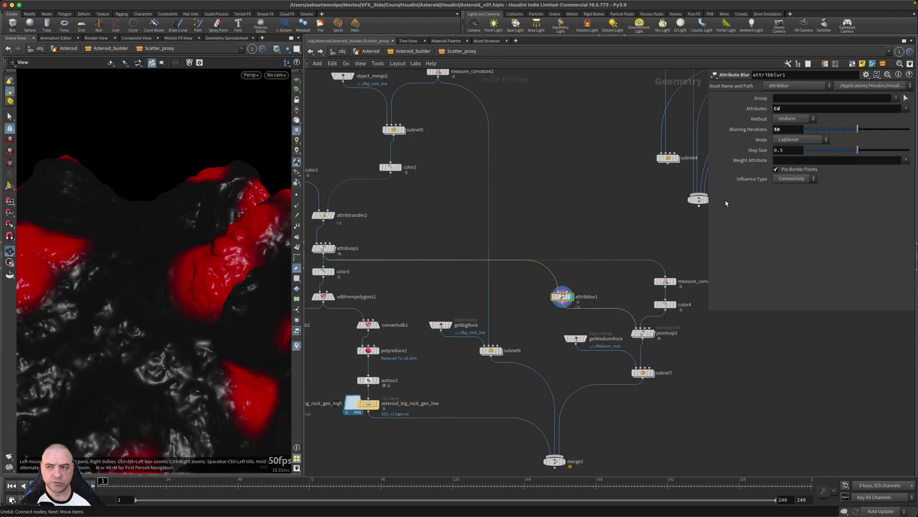
Step: Compare the colour mask with attribblur1's Blurring Iterations at 0 and at 50
{"action": "left_click", "coordinate": [780, 130]}
{"action": "type", "text": "0"}
{"action": "key", "text": "Return"}
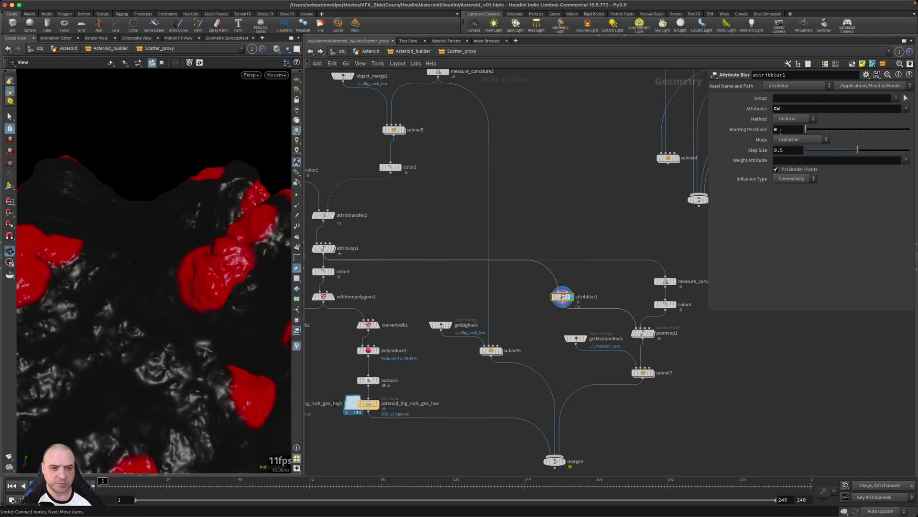
{"action": "left_click", "coordinate": [780, 130]}
{"action": "type", "text": "50"}
{"action": "key", "text": "Return"}
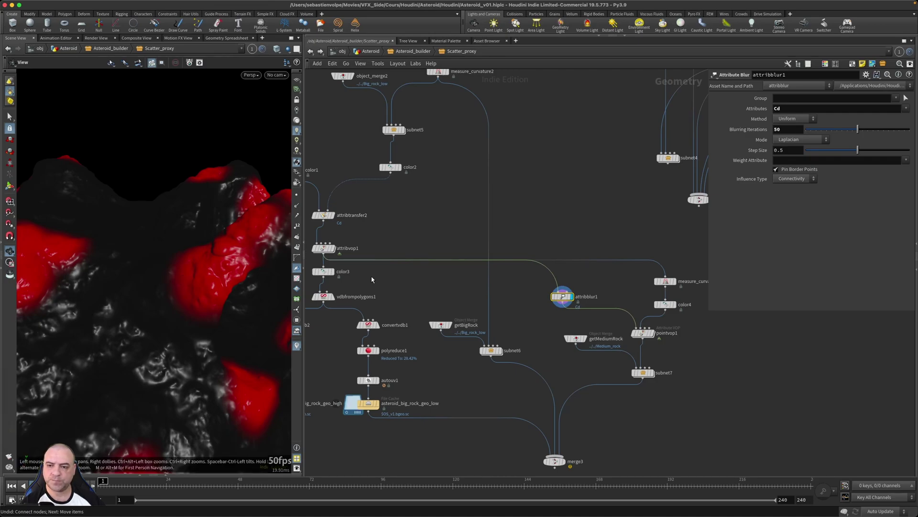
Step: Display pointvop1 and enter its network
{"action": "middle_click_drag", "start_coordinate": [637, 413], "coordinate": [601, 402]}
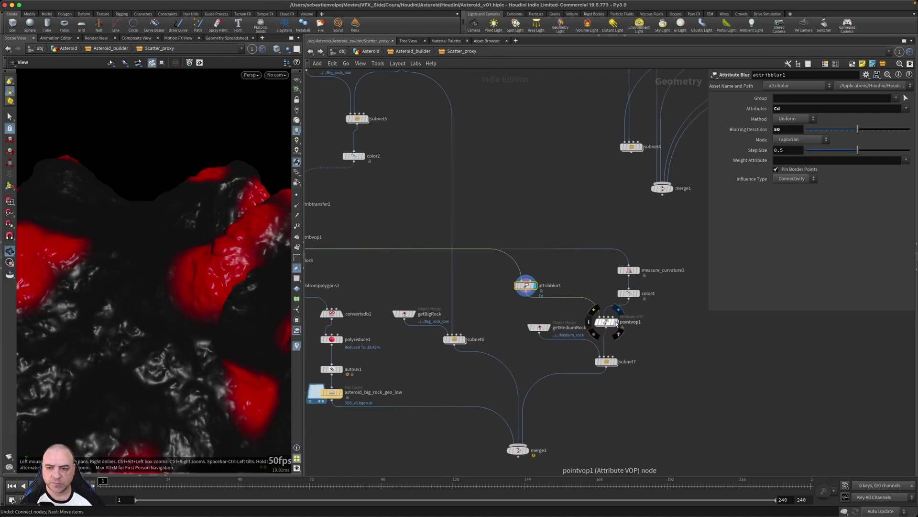
{"action": "left_click", "coordinate": [616, 322]}
{"action": "left_click", "coordinate": [607, 361]}
{"action": "double_click", "coordinate": [607, 321]}
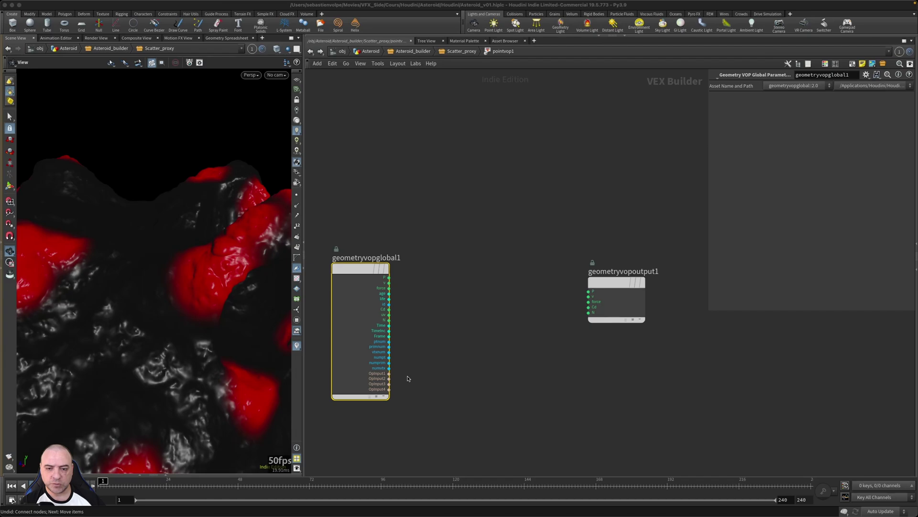
{"action": "scroll", "coordinate": [408, 378], "scroll_direction": "down", "scroll_amount": 2}
{"action": "scroll", "coordinate": [408, 379], "scroll_direction": "up", "scroll_amount": 6}
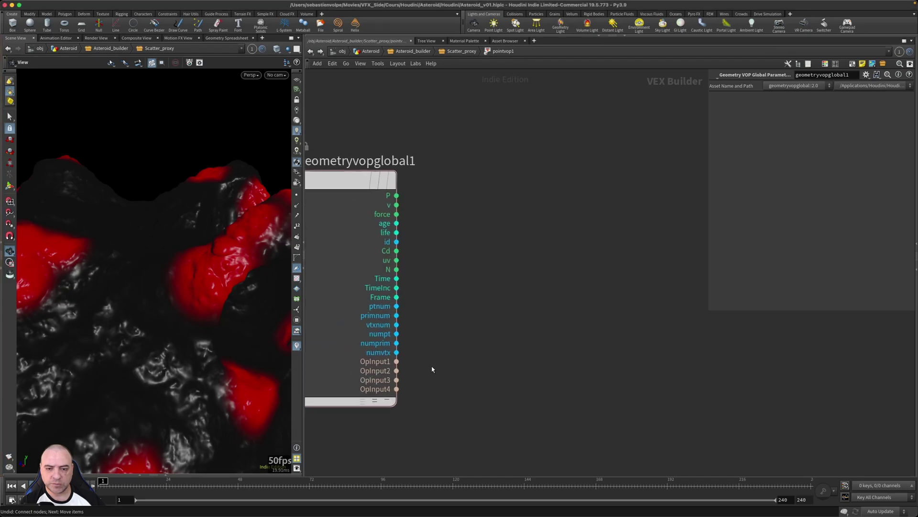
Step: Add an Import Point Attribute node fed by OpInput2 and set its attribute to Cd
{"action": "left_click", "coordinate": [396, 371]}
{"action": "key", "text": "Tab"}
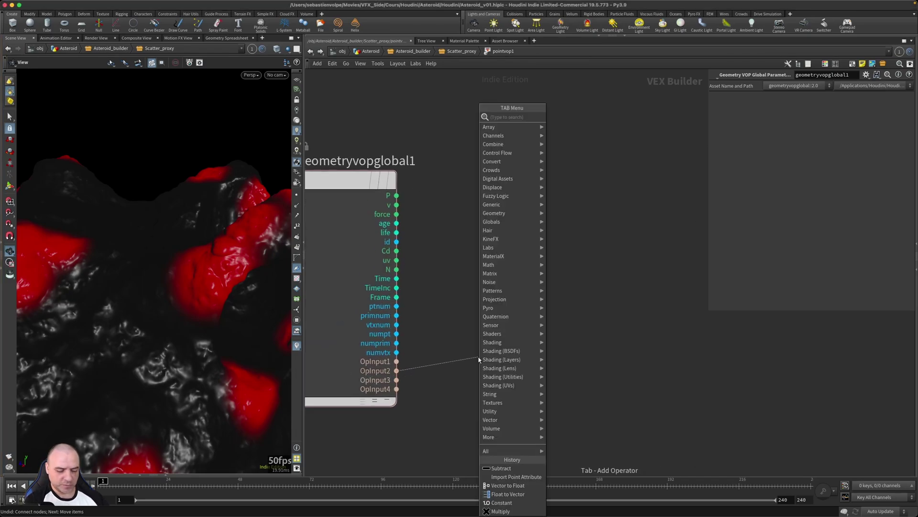
{"action": "type", "text": "impo"}
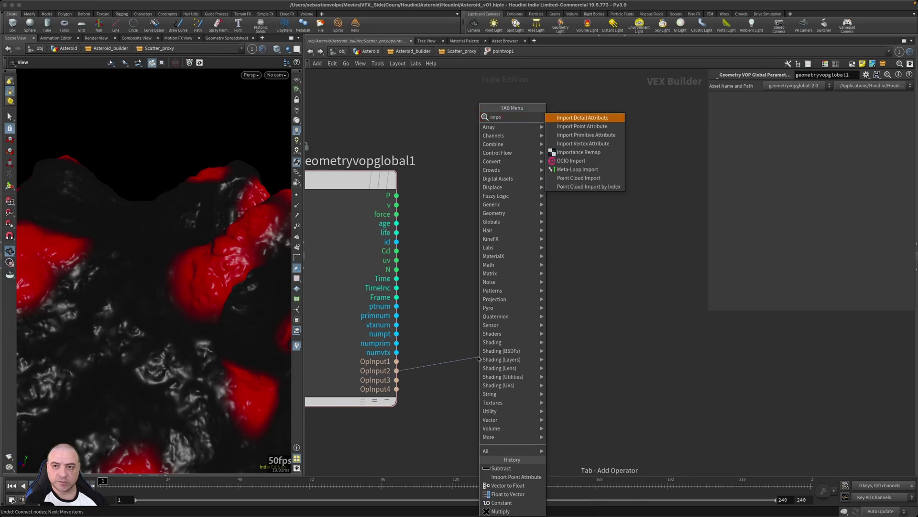
{"action": "key", "text": "Down"}
{"action": "key", "text": "Return"}
{"action": "left_click", "coordinate": [478, 360]}
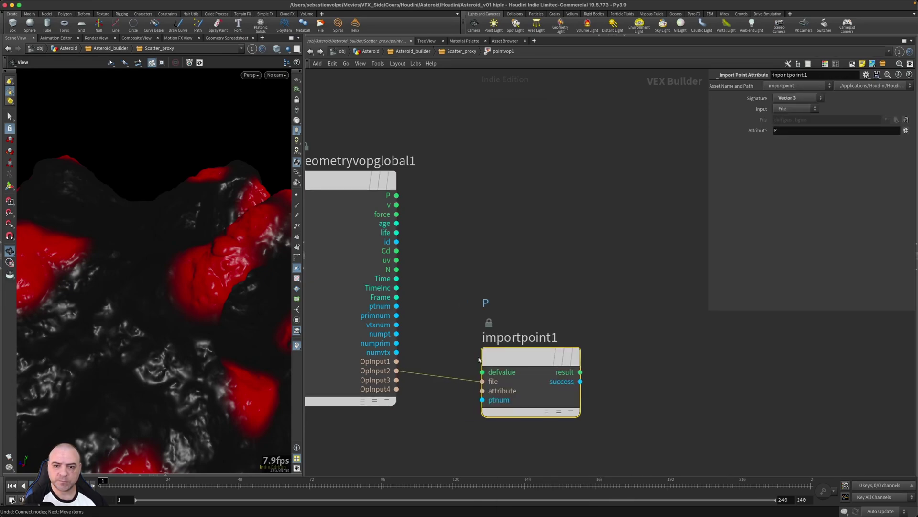
{"action": "left_click_drag", "start_coordinate": [507, 359], "coordinate": [504, 356]}
{"action": "left_click", "coordinate": [797, 130]}
{"action": "type", "text": "Cd"}
{"action": "key", "text": "Return"}
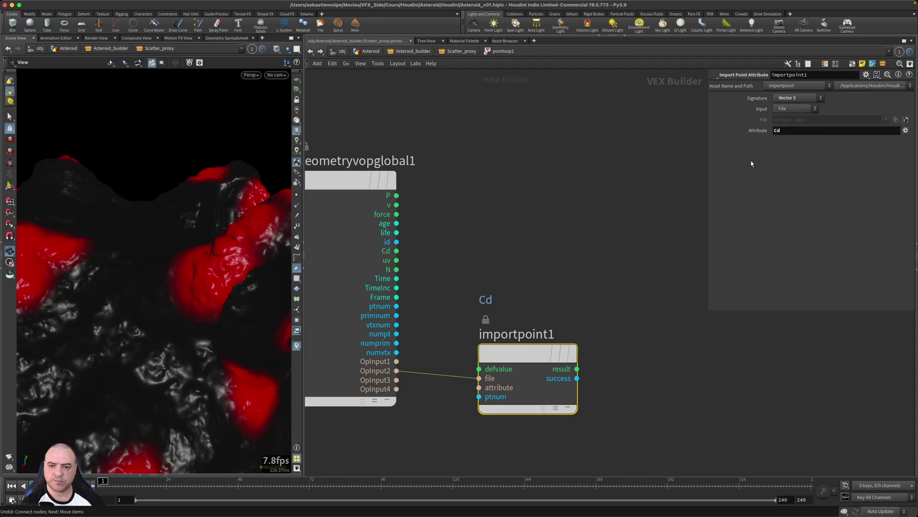
Step: Add a Subtract node that takes importpoint1's result as its first input
{"action": "middle_click_drag", "start_coordinate": [588, 215], "coordinate": [565, 221]}
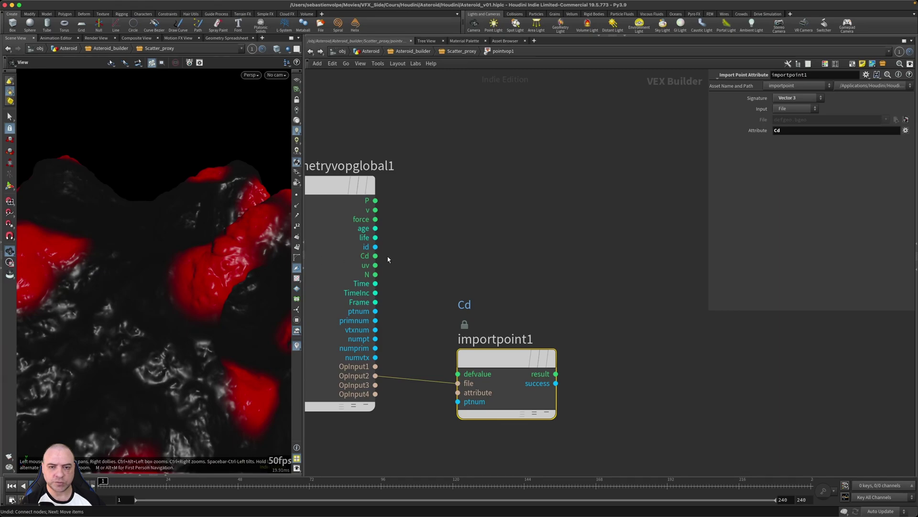
{"action": "middle_click_drag", "start_coordinate": [582, 369], "coordinate": [562, 349]}
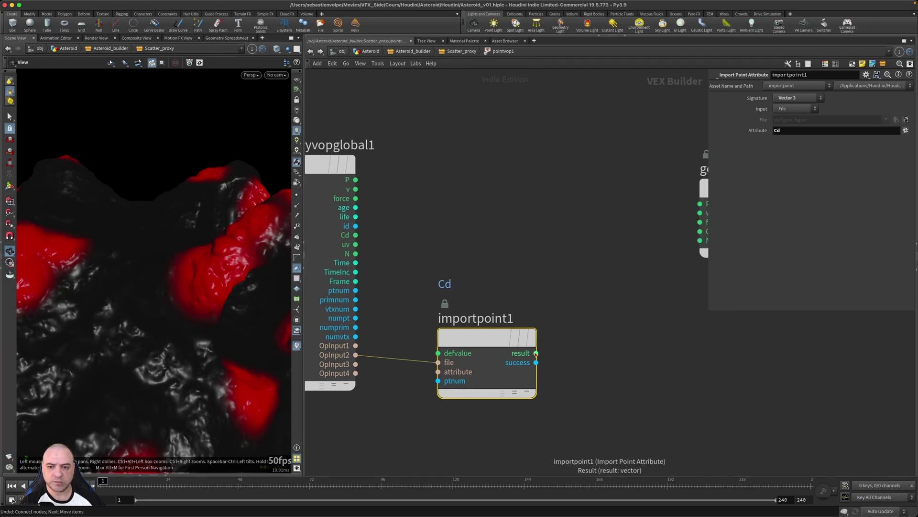
{"action": "left_click", "coordinate": [537, 353]}
{"action": "key", "text": "Tab"}
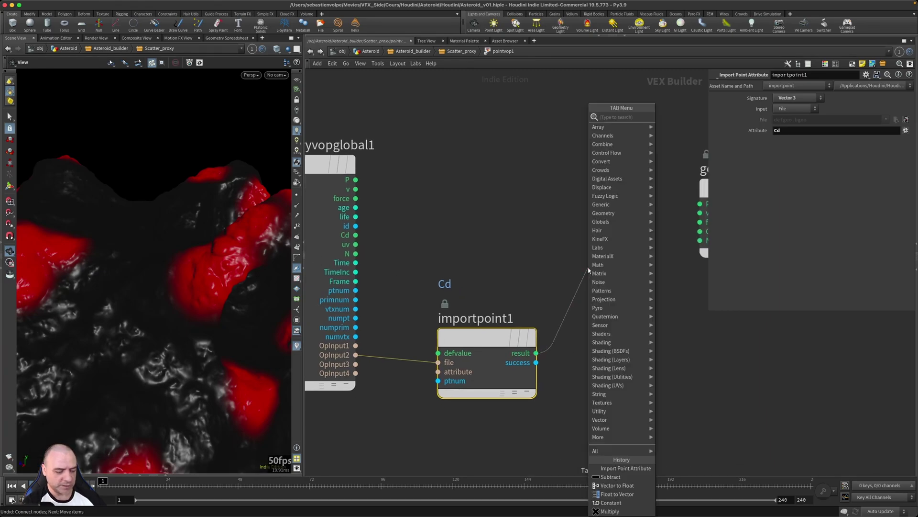
{"action": "key", "text": "Escape"}
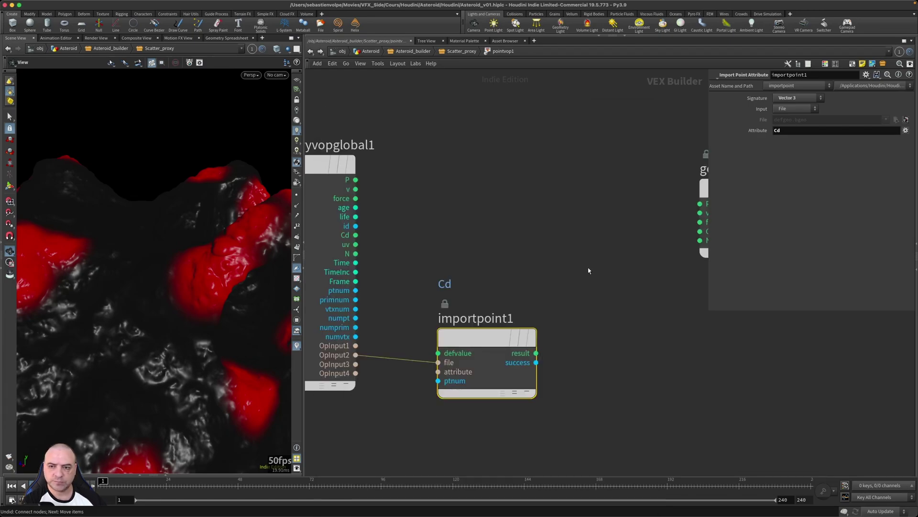
{"action": "left_click", "coordinate": [589, 271]}
{"action": "left_click_drag", "start_coordinate": [634, 269], "coordinate": [589, 192]}
Step: Wire the global Cd into subtract1's second input and connect its diff output to Cd on the output node
{"action": "mouse_move", "coordinate": [461, 338]}
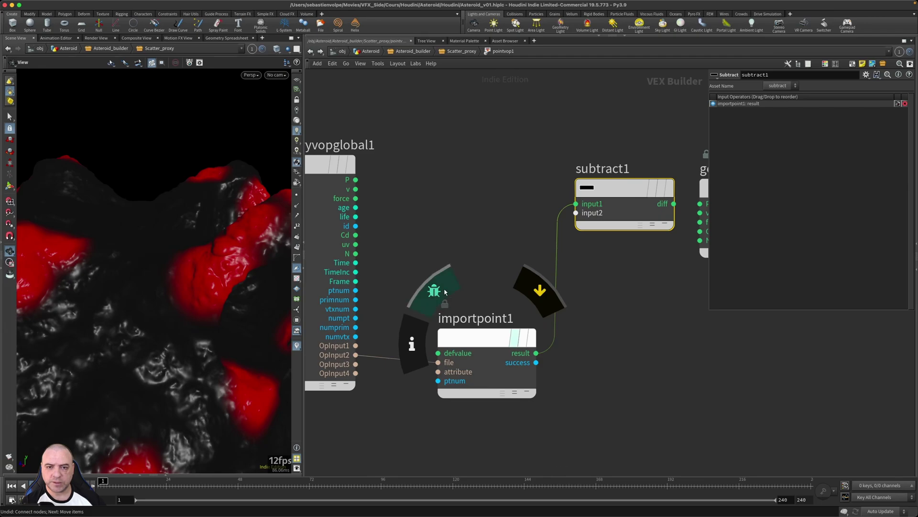
{"action": "left_click_drag", "start_coordinate": [371, 238], "coordinate": [573, 224]}
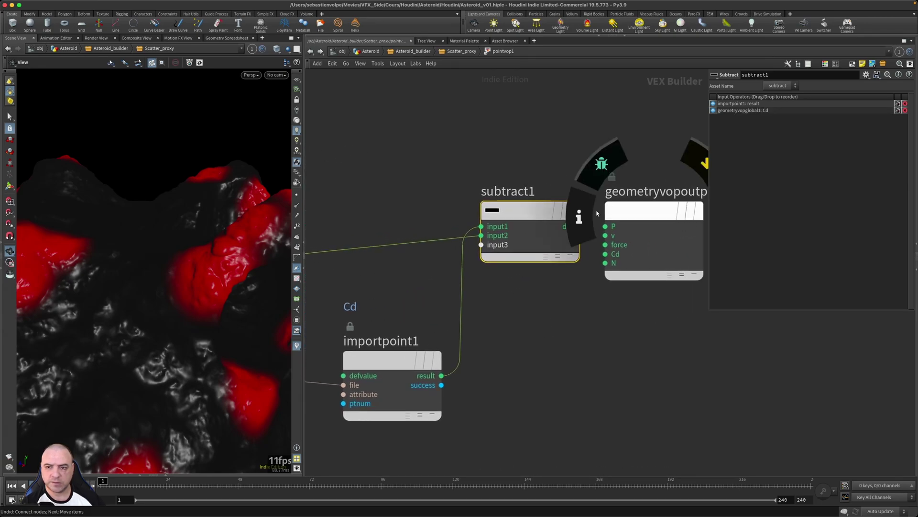
{"action": "left_click", "coordinate": [583, 225]}
{"action": "left_click", "coordinate": [606, 253]}
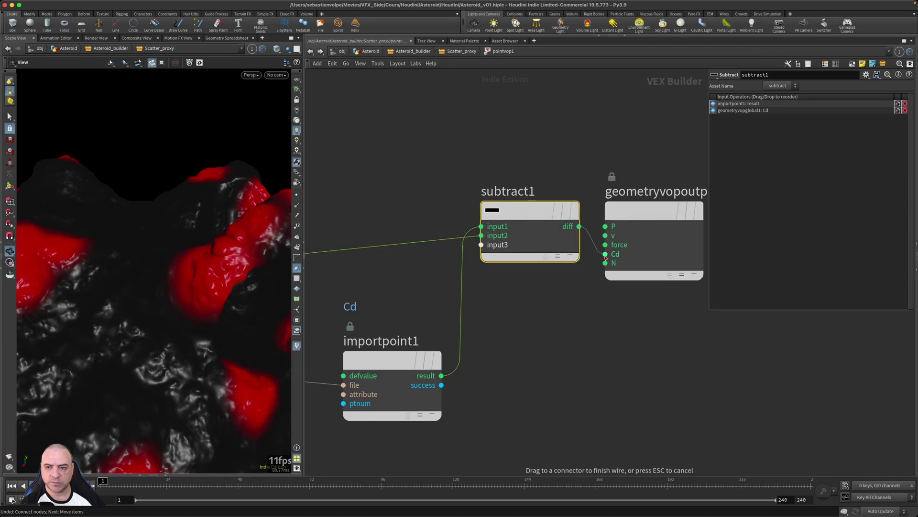
{"action": "scroll", "coordinate": [571, 390], "scroll_direction": "up", "scroll_amount": 2}
{"action": "scroll", "coordinate": [574, 390], "scroll_direction": "down", "scroll_amount": 3}
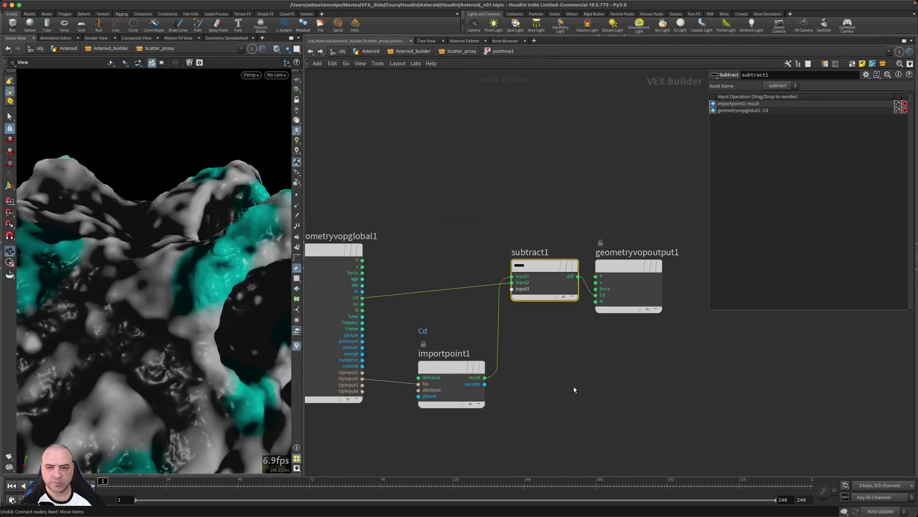
{"action": "middle_click_drag", "start_coordinate": [577, 386], "coordinate": [606, 376]}
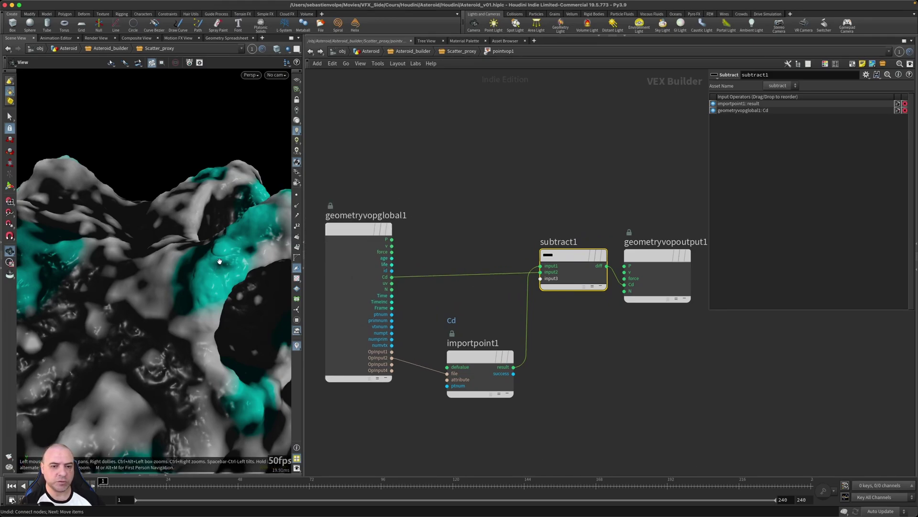
Step: Insert a Vector to Float node on the wire between the global Cd and subtract1, and inspect the resulting mask on the asteroid
{"action": "scroll", "coordinate": [432, 300], "scroll_direction": "up", "scroll_amount": 1}
{"action": "left_click", "coordinate": [423, 272]}
{"action": "key", "text": "Tab"}
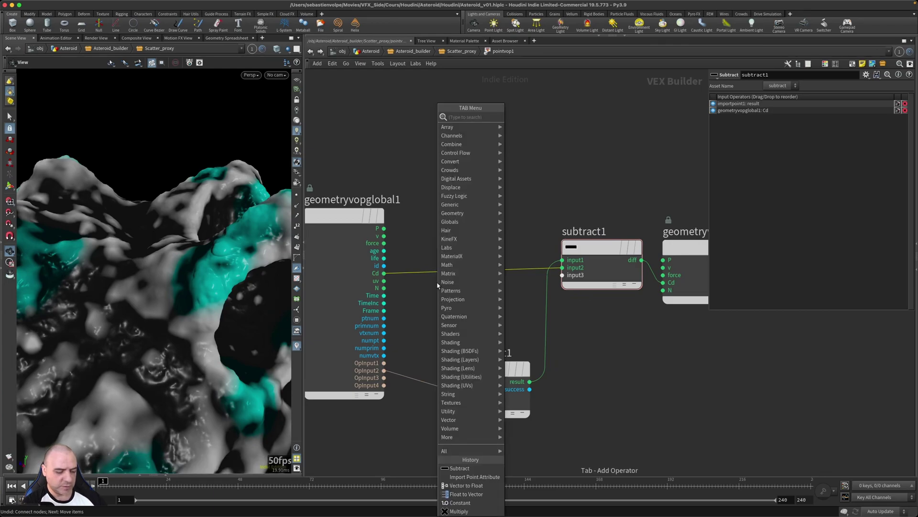
{"action": "type", "text": "vetflo"}
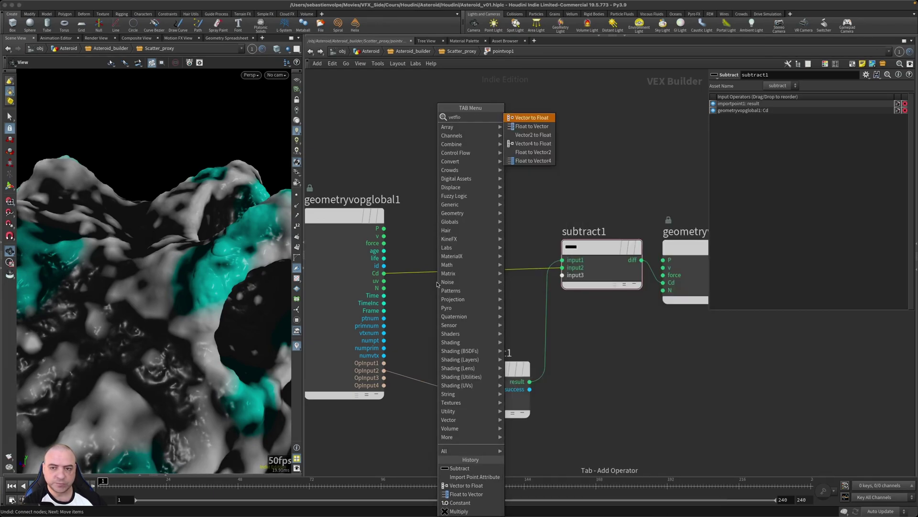
{"action": "key", "text": "Return"}
{"action": "left_click", "coordinate": [437, 285]}
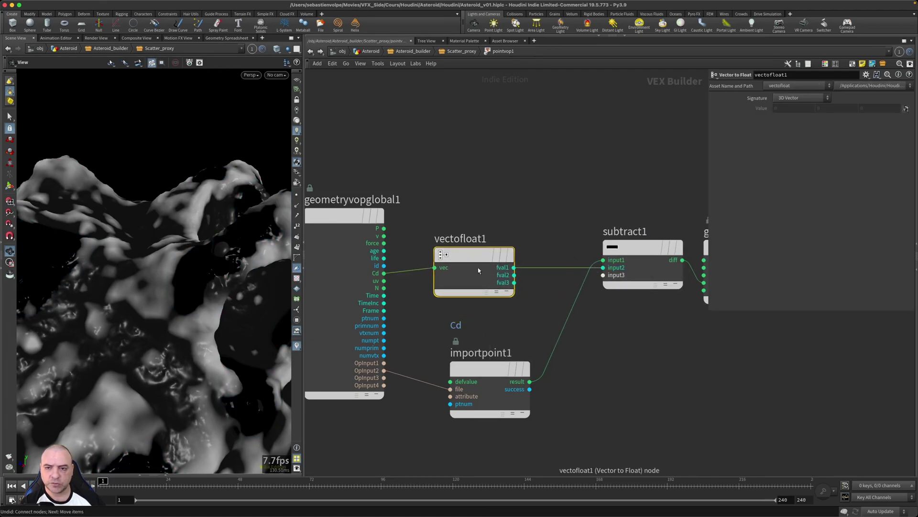
{"action": "left_click_drag", "start_coordinate": [187, 278], "coordinate": [149, 291]}
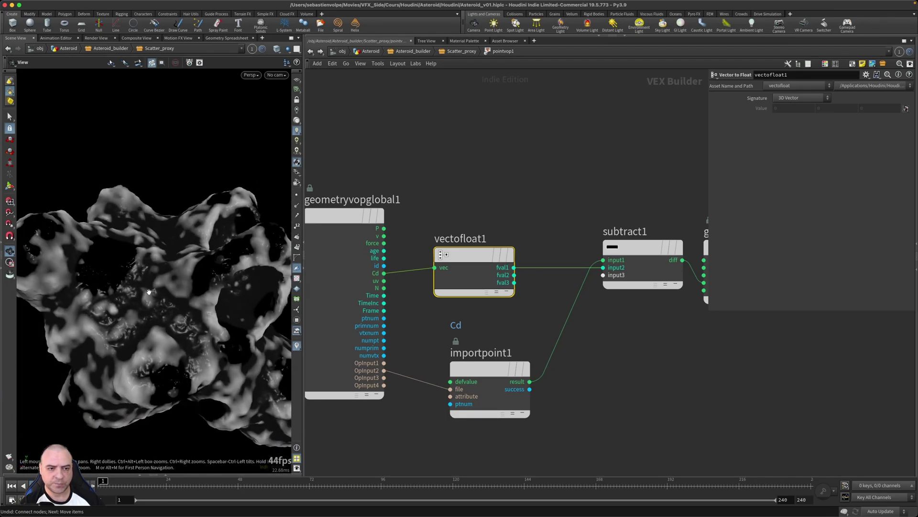
Step: Return to the Scatter_proxy network, select subnet7 and display the result of merge3
{"action": "left_click", "coordinate": [461, 52]}
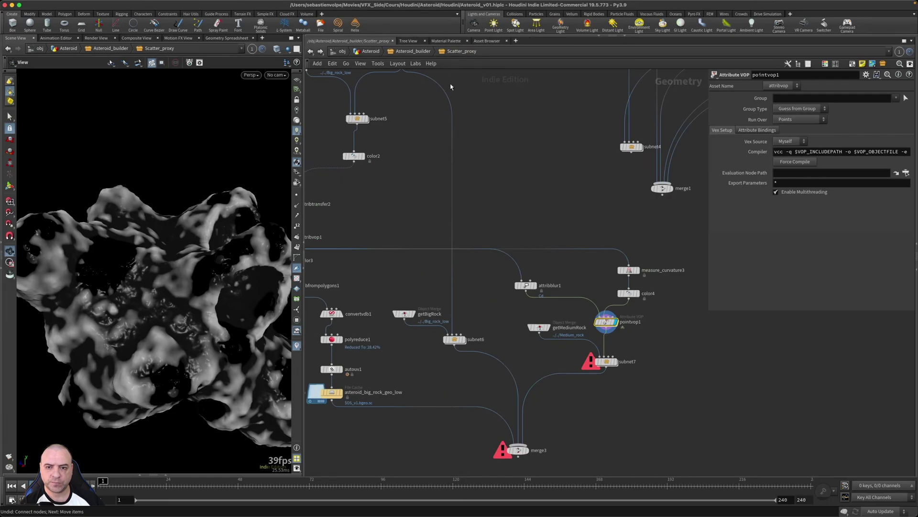
{"action": "left_click", "coordinate": [605, 362]}
{"action": "scroll", "coordinate": [622, 378], "scroll_direction": "up", "scroll_amount": 1}
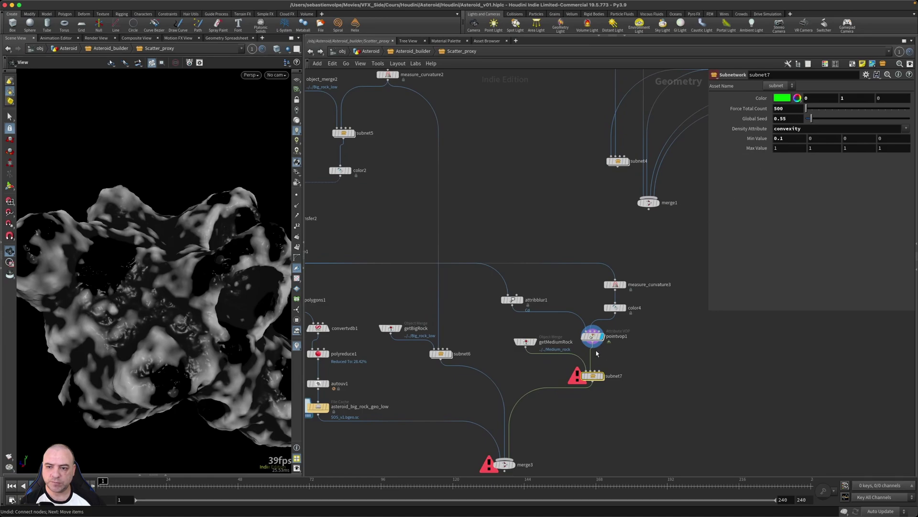
{"action": "scroll", "coordinate": [593, 338], "scroll_direction": "up", "scroll_amount": 2}
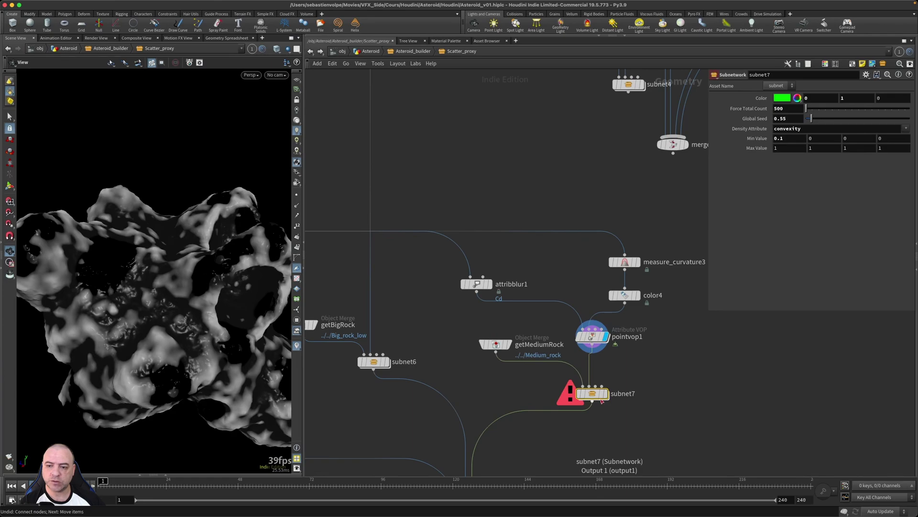
{"action": "middle_click_drag", "start_coordinate": [607, 411], "coordinate": [619, 338]}
{"action": "left_click", "coordinate": [495, 433]}
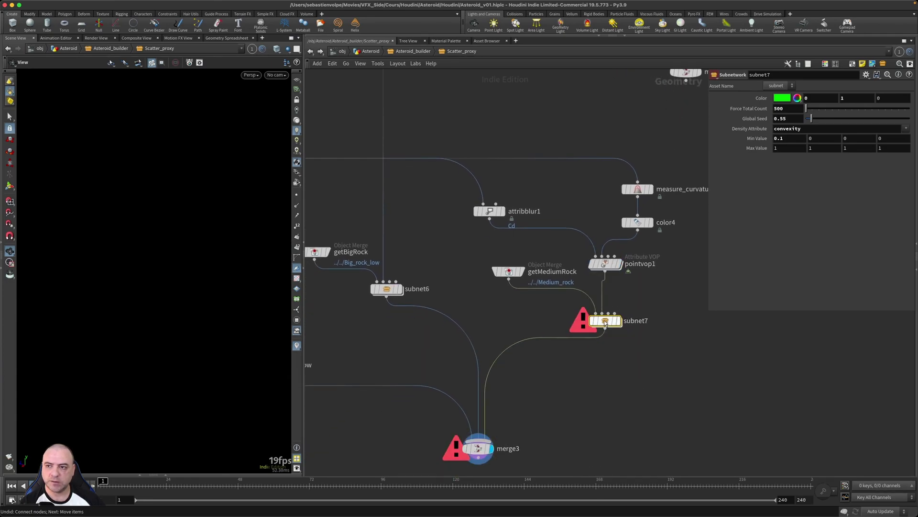
Step: Set subnet7's density attribute to Cd and inspect the scattered medium rocks up close
{"action": "left_click", "coordinate": [906, 129]}
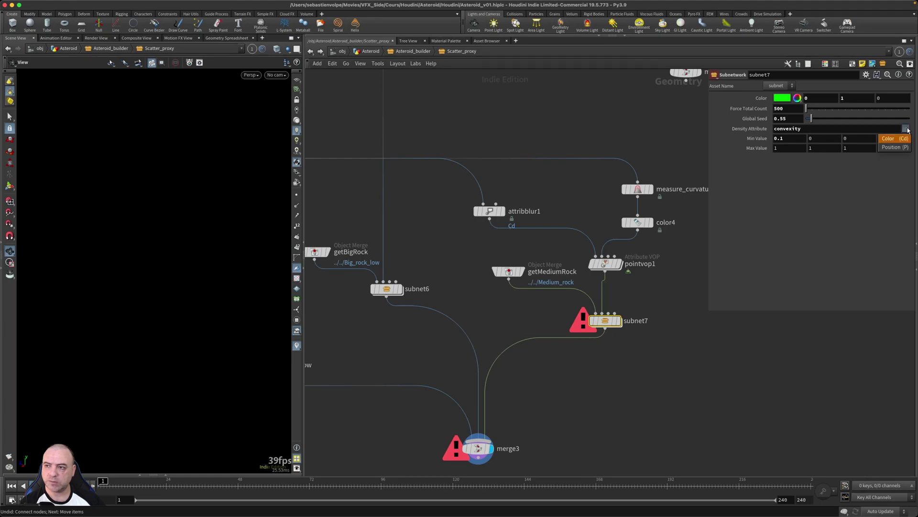
{"action": "left_click", "coordinate": [896, 139]}
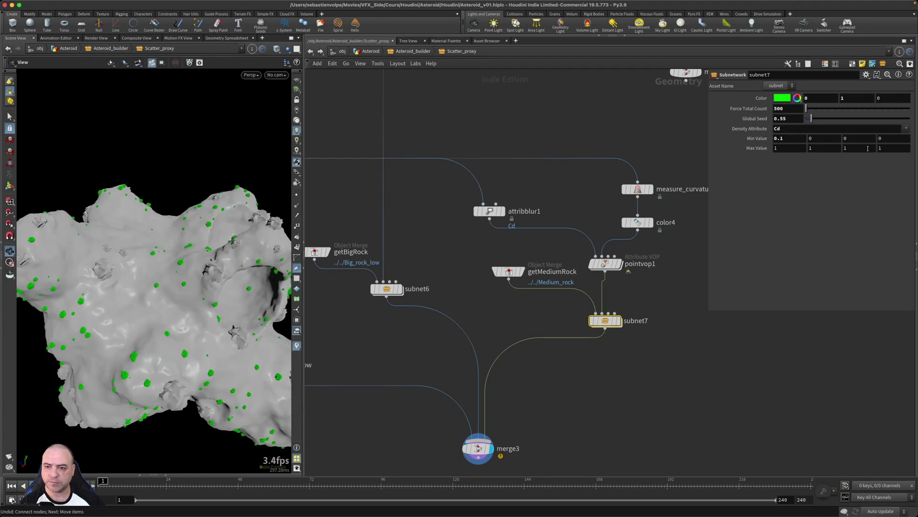
{"action": "left_click_drag", "start_coordinate": [129, 283], "coordinate": [165, 256]}
{"action": "right_click_drag", "start_coordinate": [165, 256], "coordinate": [193, 255]}
{"action": "left_click_drag", "start_coordinate": [193, 255], "coordinate": [193, 250]}
{"action": "right_click_drag", "start_coordinate": [193, 250], "coordinate": [246, 254]}
{"action": "left_click_drag", "start_coordinate": [246, 253], "coordinate": [201, 245]}
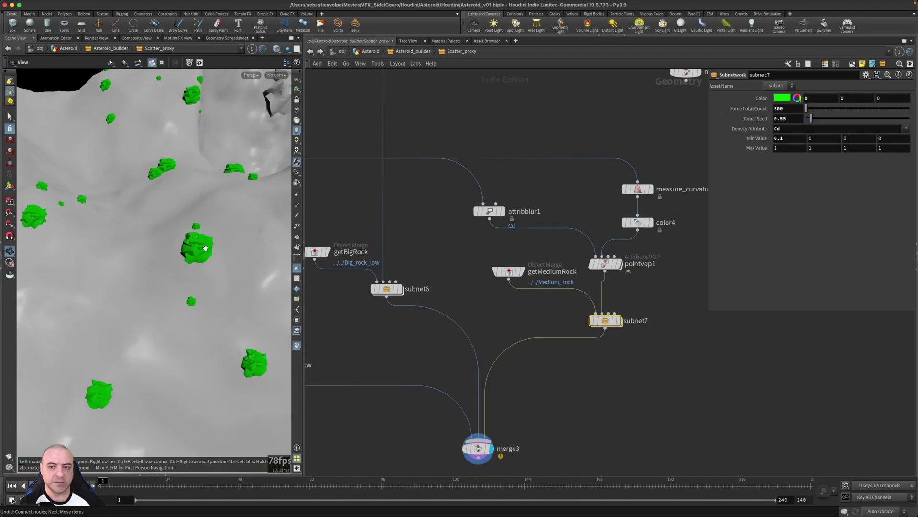
Step: Copy the assemble1, attribfrompieces1 and copytopoints1 nodes from the medium-rock setup inside Rocks_mode
{"action": "left_click", "coordinate": [508, 272]}
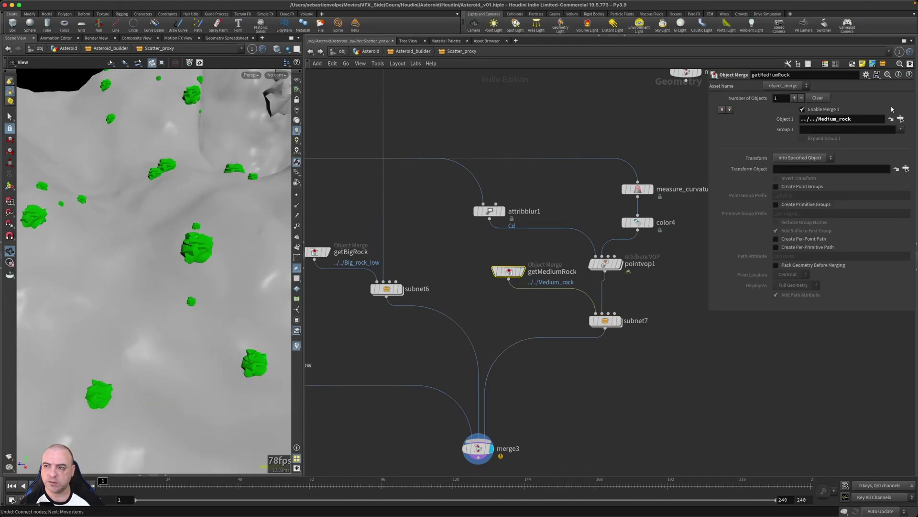
{"action": "left_click", "coordinate": [890, 119]}
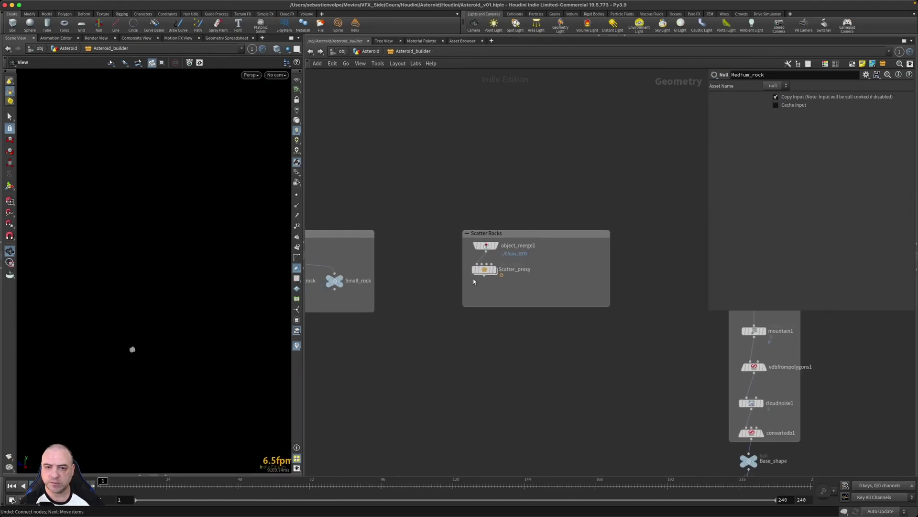
{"action": "double_click", "coordinate": [396, 245]}
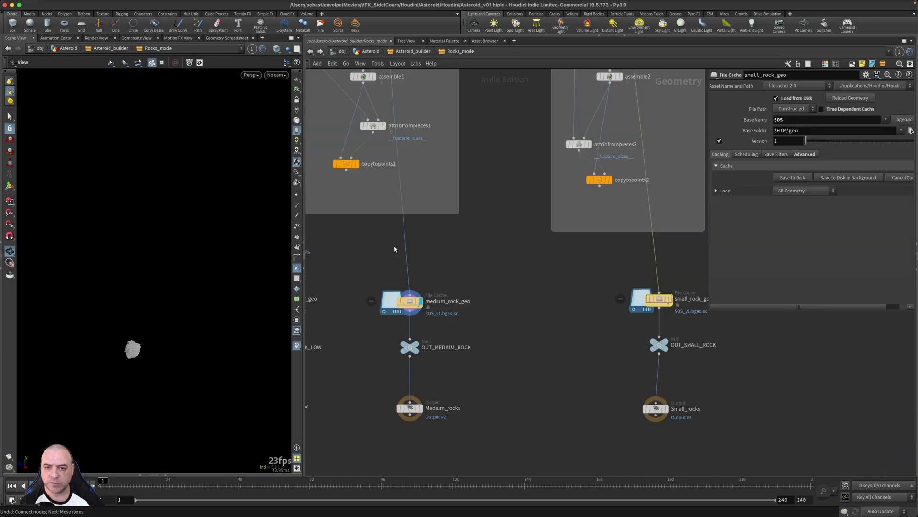
{"action": "middle_click_drag", "start_coordinate": [477, 208], "coordinate": [492, 336]}
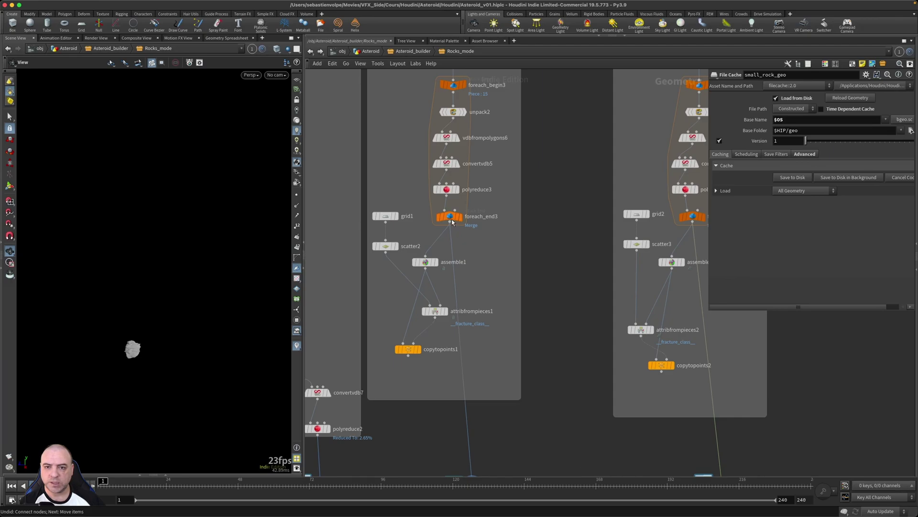
{"action": "right_click_drag", "start_coordinate": [160, 345], "coordinate": [270, 340]}
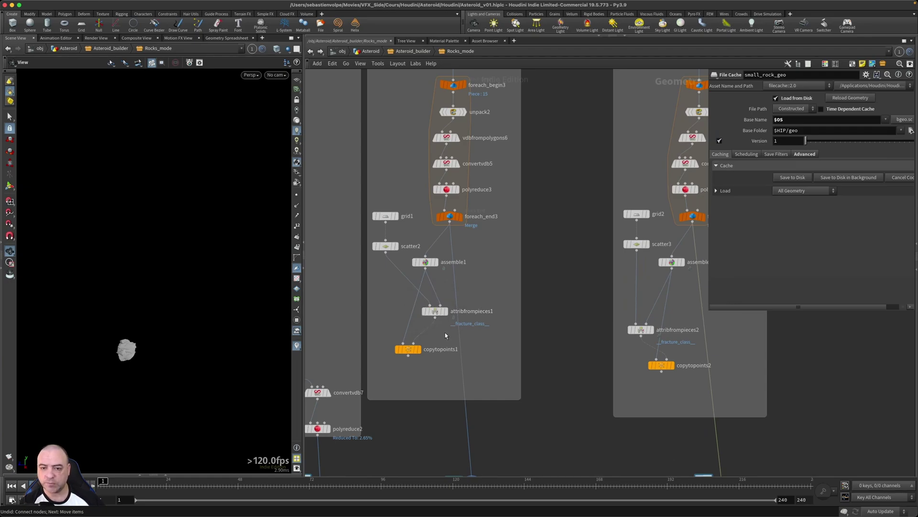
{"action": "left_click_drag", "start_coordinate": [456, 359], "coordinate": [404, 256]}
{"action": "key", "text": "ctrl+c"}
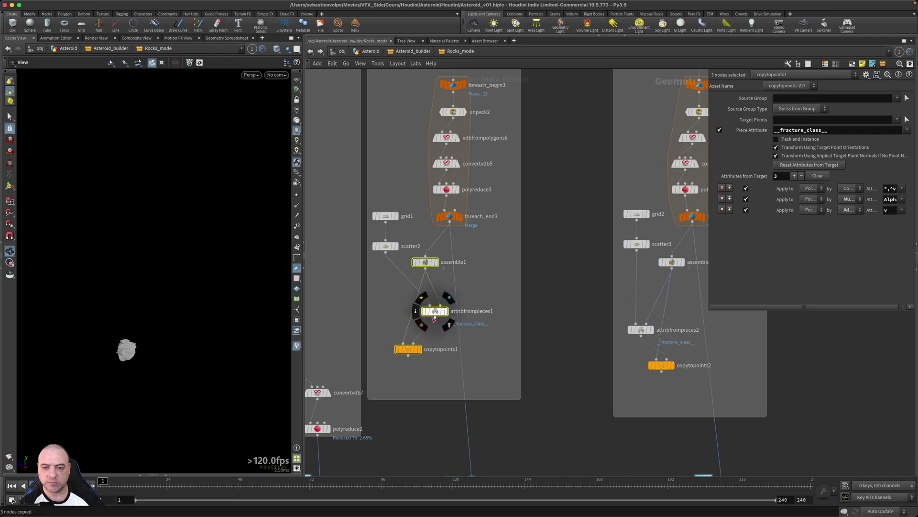
{"action": "key", "text": "ctrl+c"}
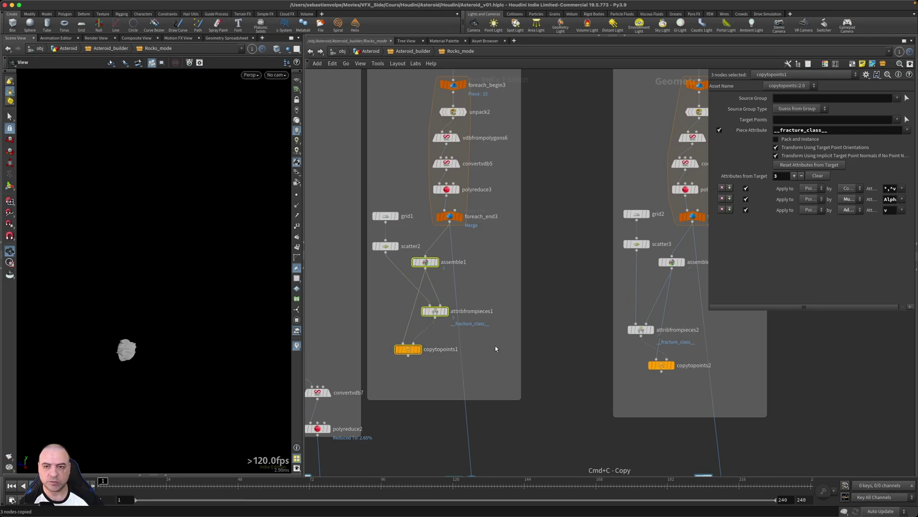
Step: Paste the copied nodes into subnet7 inside Scatter_proxy and place them below the getMediumRock input
{"action": "left_click", "coordinate": [311, 52]}
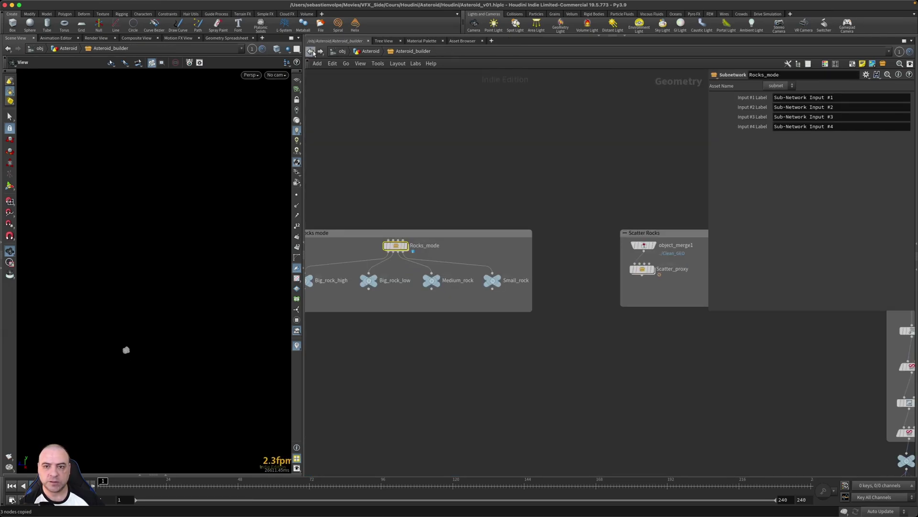
{"action": "double_click", "coordinate": [642, 269]}
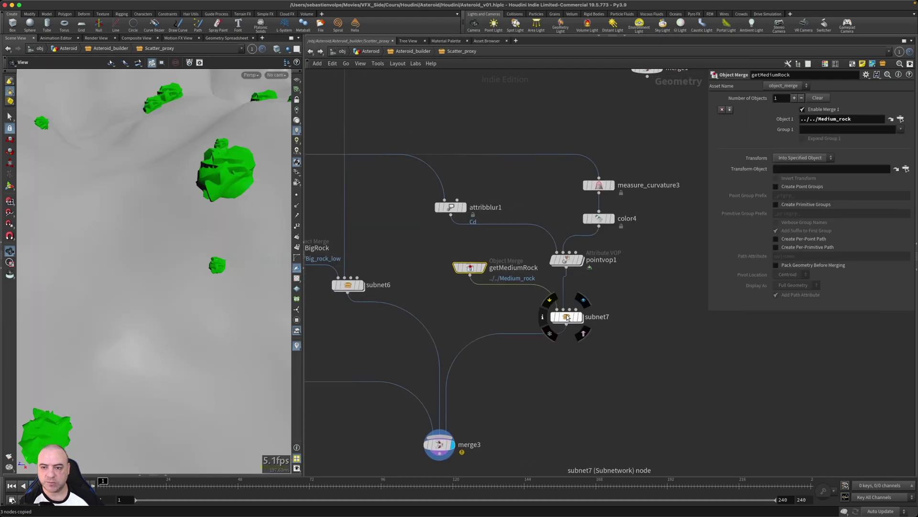
{"action": "double_click", "coordinate": [566, 317]}
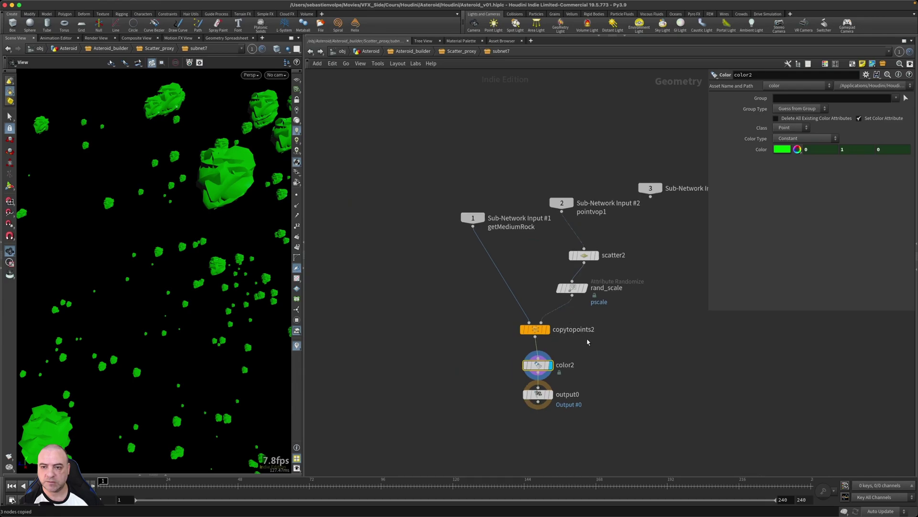
{"action": "left_click_drag", "start_coordinate": [470, 223], "coordinate": [405, 193]}
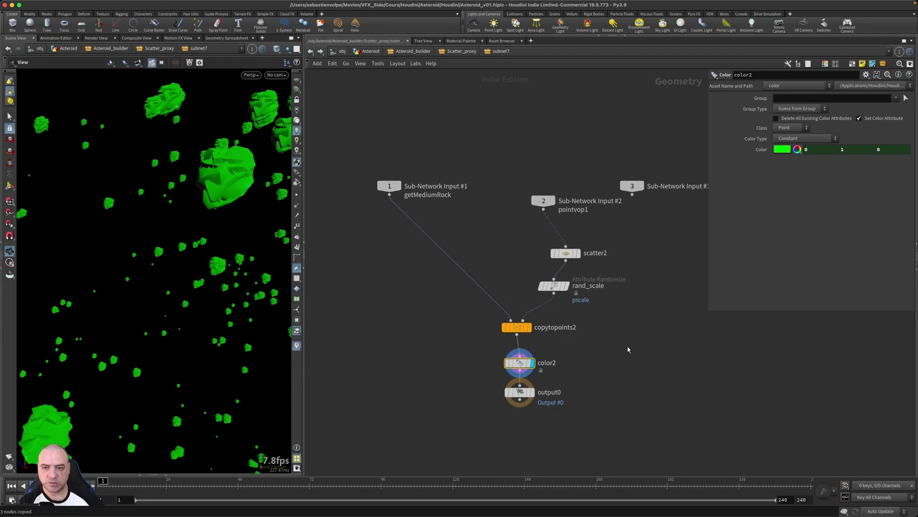
{"action": "key", "text": "ctrl+v"}
{"action": "scroll", "coordinate": [454, 384], "scroll_direction": "up", "scroll_amount": 2}
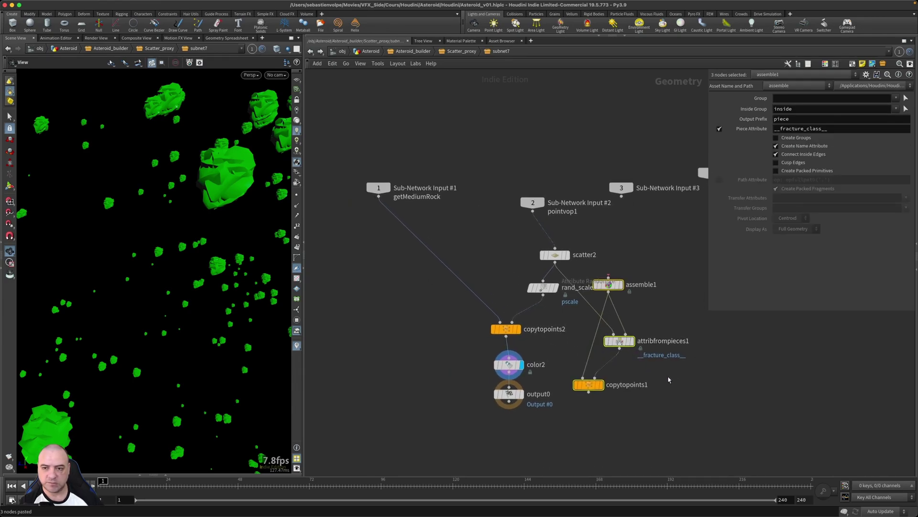
{"action": "scroll", "coordinate": [455, 383], "scroll_direction": "down", "scroll_amount": 3}
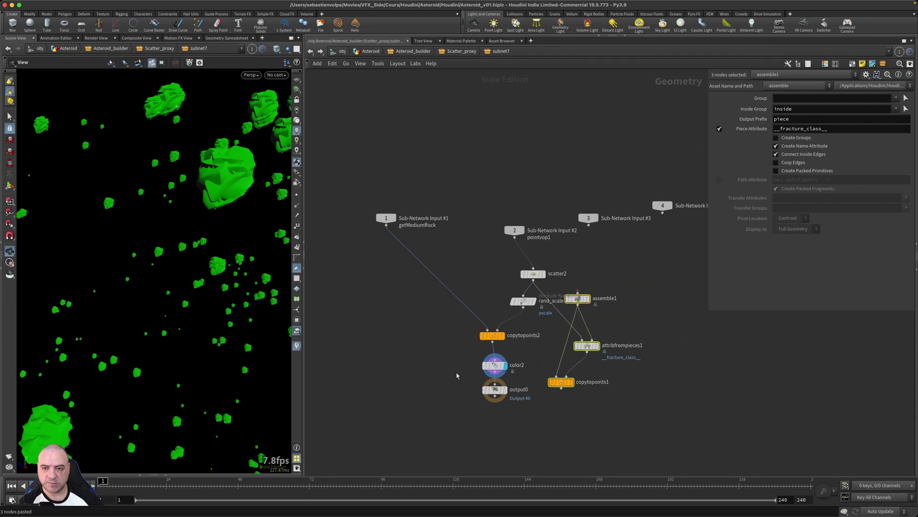
{"action": "left_click_drag", "start_coordinate": [578, 300], "coordinate": [382, 280]}
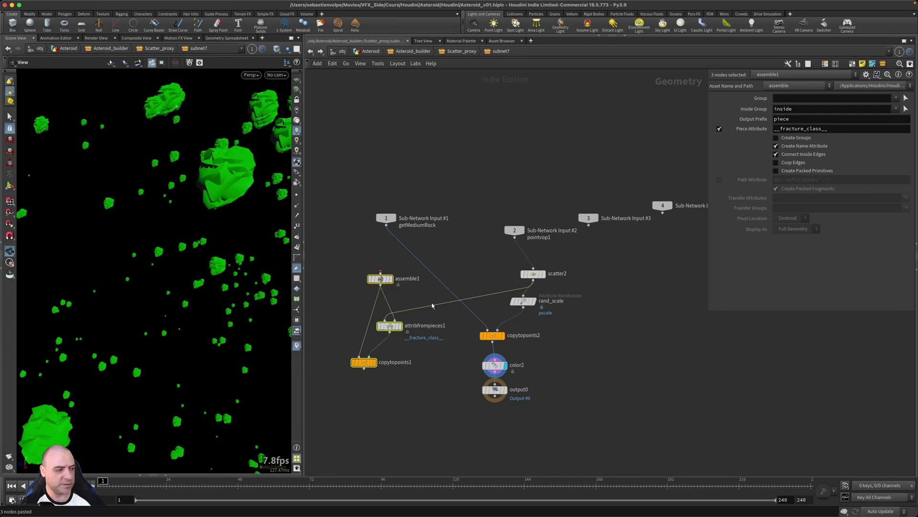
Step: Feed attribfrompieces1's first input from rand_scale instead of scatter2, and move color2 and output0 further down
{"action": "left_click_drag", "start_coordinate": [500, 294], "coordinate": [523, 308]}
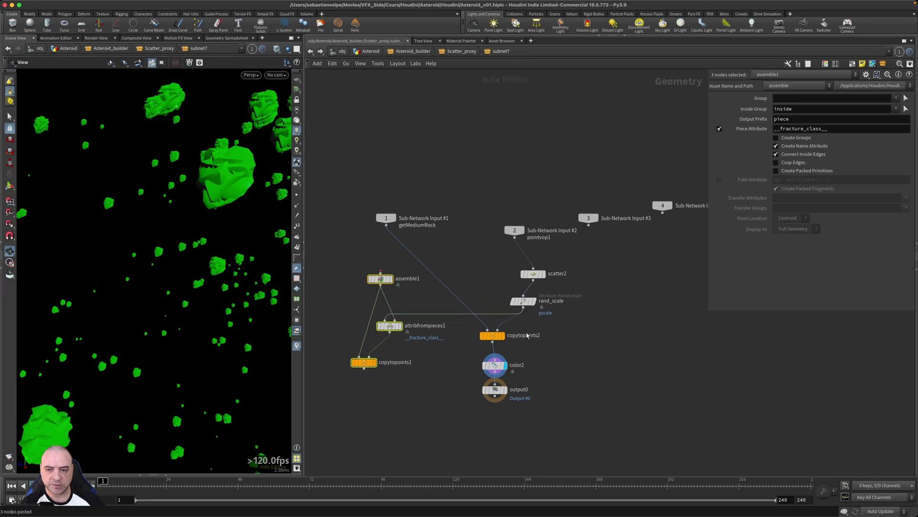
{"action": "left_click_drag", "start_coordinate": [538, 361], "coordinate": [480, 408]}
{"action": "left_click_drag", "start_coordinate": [496, 367], "coordinate": [497, 403]}
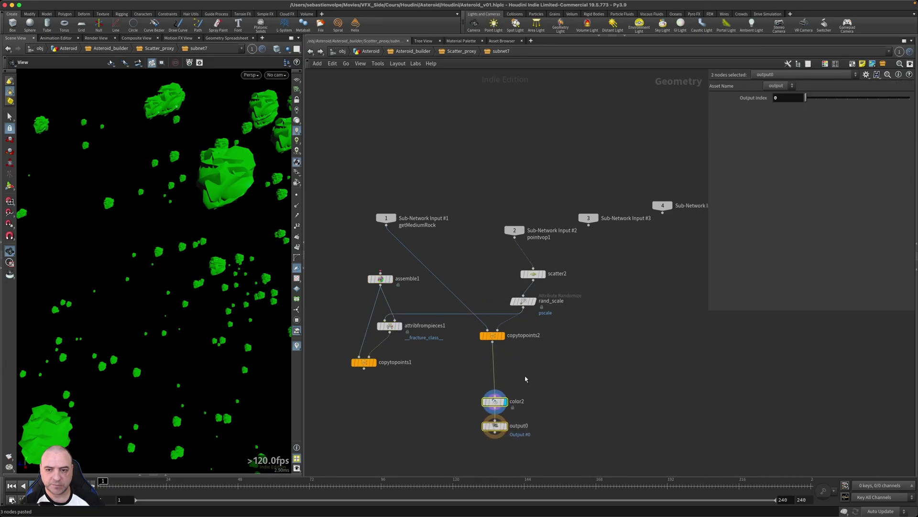
{"action": "middle_click_drag", "start_coordinate": [529, 371], "coordinate": [558, 370]}
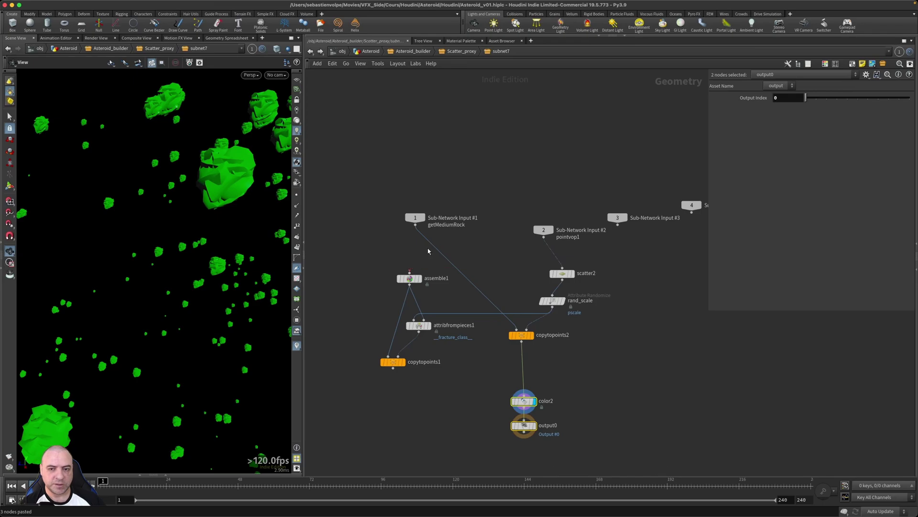
Step: Replace copytopoints2 with the pasted chain, wiring the getMediumRock input into assemble1 and copytopoints1 into color2
{"action": "left_click_drag", "start_coordinate": [415, 225], "coordinate": [410, 274]}
{"action": "left_click_drag", "start_coordinate": [519, 373], "coordinate": [394, 368]}
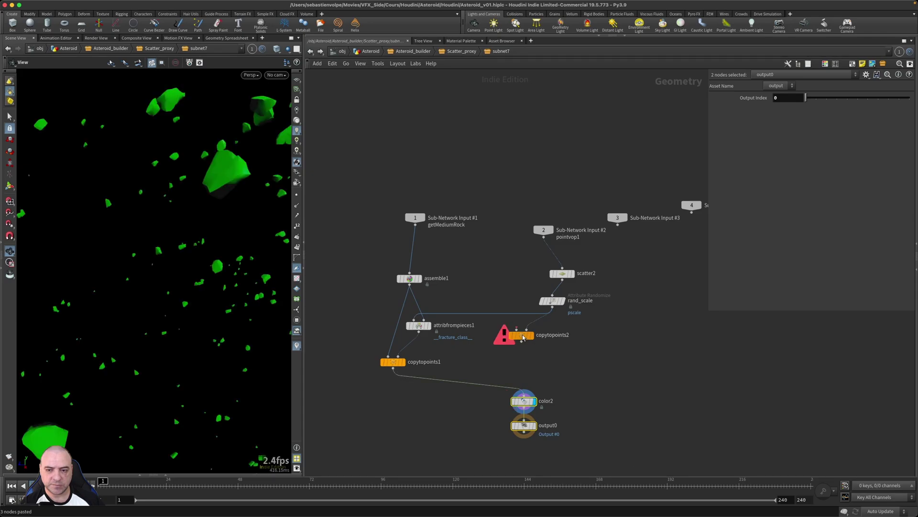
{"action": "left_click", "coordinate": [523, 336]}
{"action": "key", "text": "Delete"}
Step: Tidy subnet7's layout by aligning the pasted chain, scatter2 and rand_scale under their inputs and color2 with output0 under copytopoints1
{"action": "left_click_drag", "start_coordinate": [385, 387], "coordinate": [434, 279]}
{"action": "left_click_drag", "start_coordinate": [422, 329], "coordinate": [478, 325]}
{"action": "left_click", "coordinate": [536, 340]}
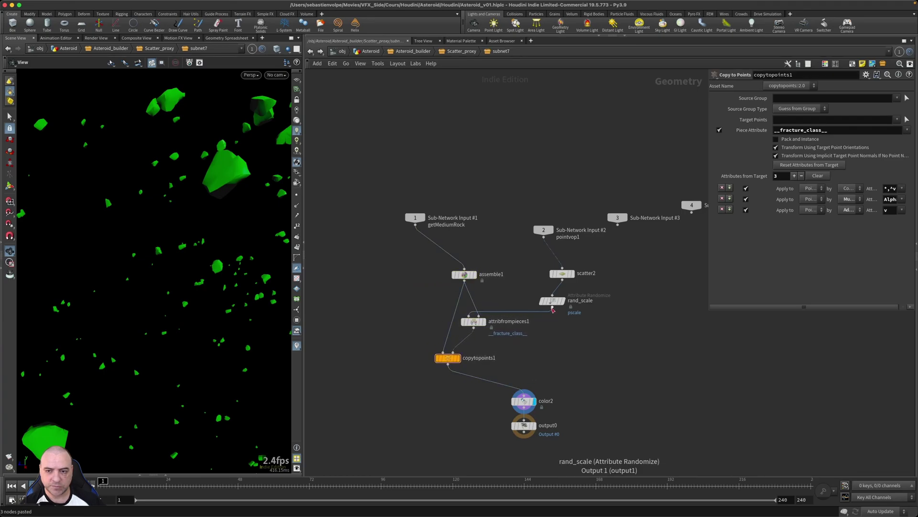
{"action": "left_click_drag", "start_coordinate": [562, 274], "coordinate": [544, 264]}
{"action": "left_click_drag", "start_coordinate": [552, 300], "coordinate": [542, 292]}
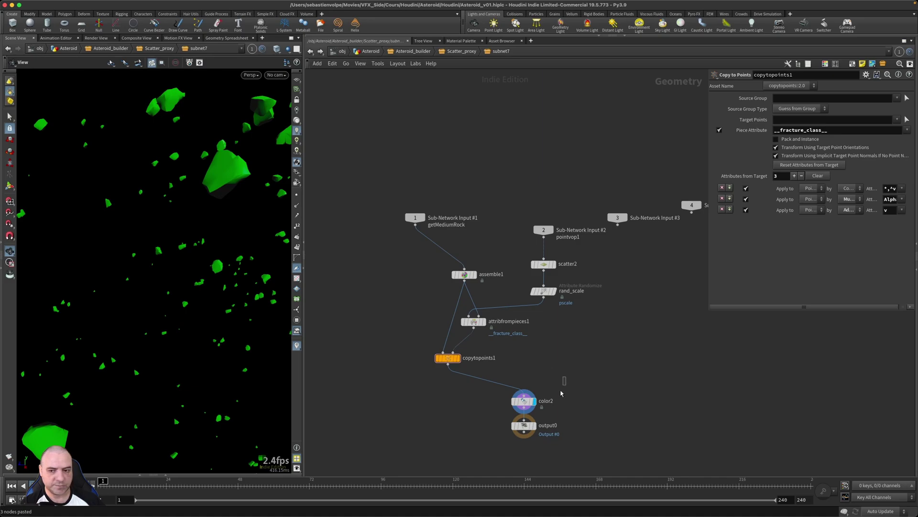
{"action": "left_click_drag", "start_coordinate": [565, 378], "coordinate": [516, 440]}
{"action": "left_click_drag", "start_coordinate": [524, 401], "coordinate": [438, 399]}
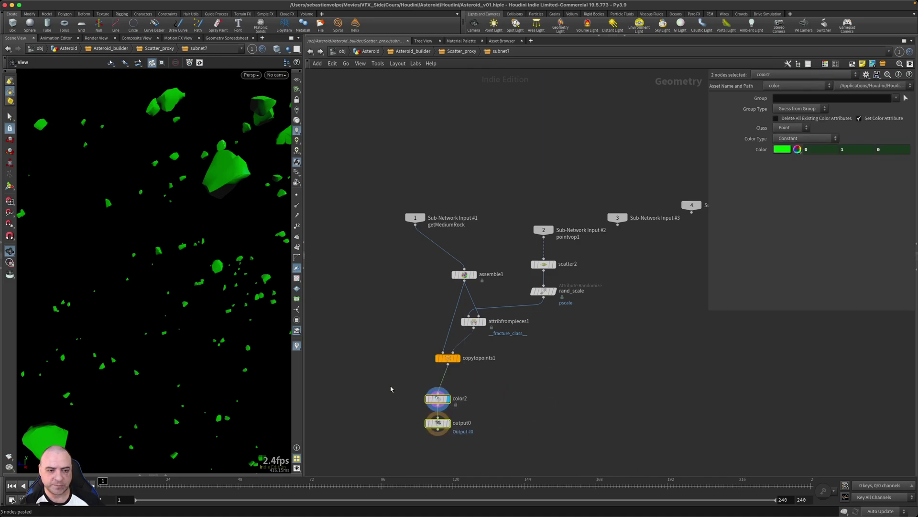
Step: Inspect the varied rocks, return to Scatter_proxy and set subnet7's force total count to 1000
{"action": "left_click_drag", "start_coordinate": [215, 304], "coordinate": [235, 346]}
{"action": "right_click_drag", "start_coordinate": [214, 336], "coordinate": [14, 318]}
{"action": "right_click_drag", "start_coordinate": [181, 313], "coordinate": [132, 314]}
{"action": "left_click_drag", "start_coordinate": [131, 313], "coordinate": [133, 312]}
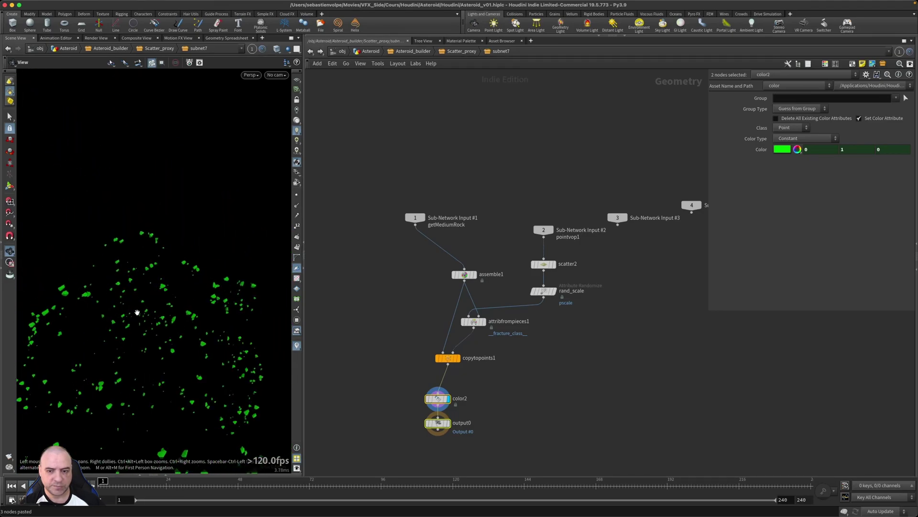
{"action": "left_click", "coordinate": [459, 52]}
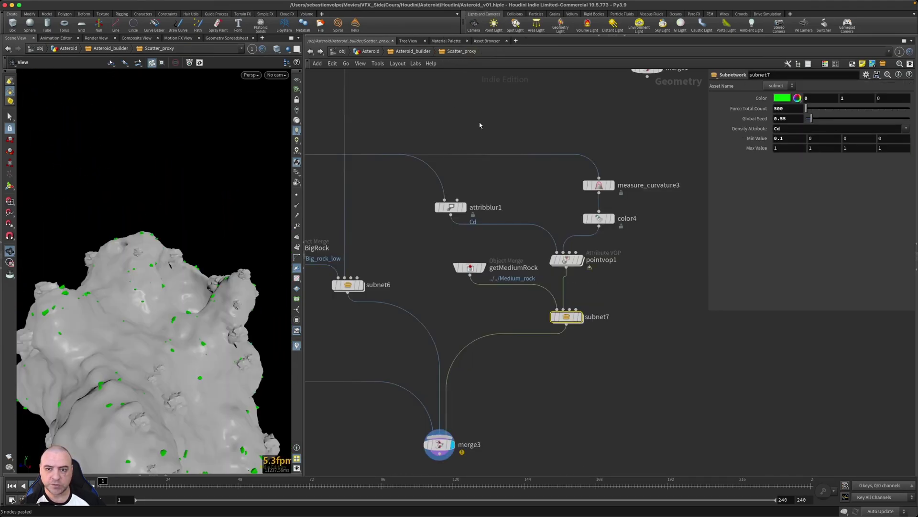
{"action": "left_click_drag", "start_coordinate": [215, 333], "coordinate": [179, 288]}
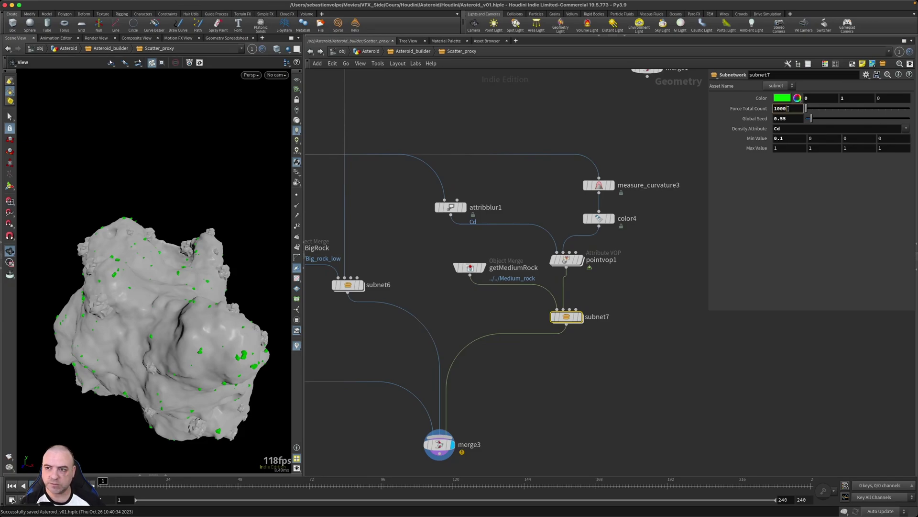
{"action": "key", "text": "Return"}
Step: Raise subnet7's force total count to 100000 and inspect the rock coverage around the asteroid
{"action": "left_click_drag", "start_coordinate": [157, 339], "coordinate": [179, 337]}
{"action": "right_click_drag", "start_coordinate": [178, 337], "coordinate": [253, 344]}
{"action": "left_click_drag", "start_coordinate": [132, 343], "coordinate": [165, 357]}
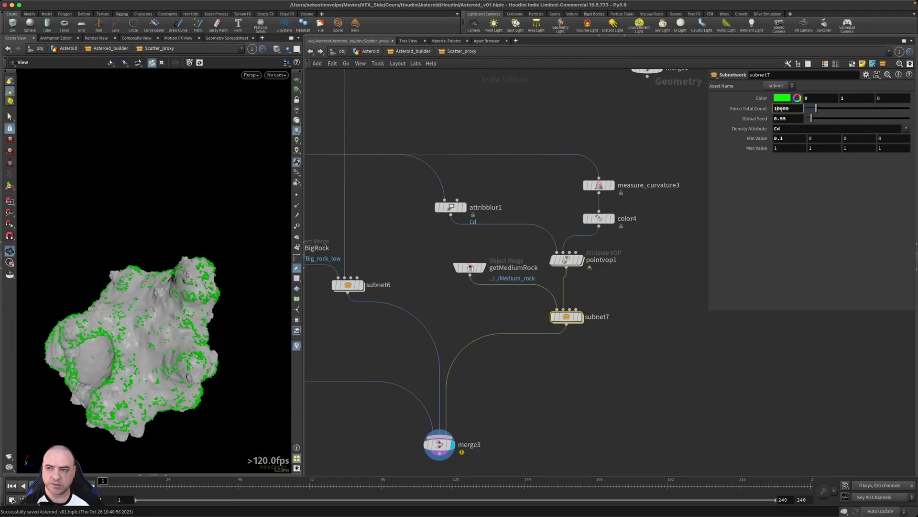
{"action": "type", "text": "0"}
{"action": "key", "text": "Return"}
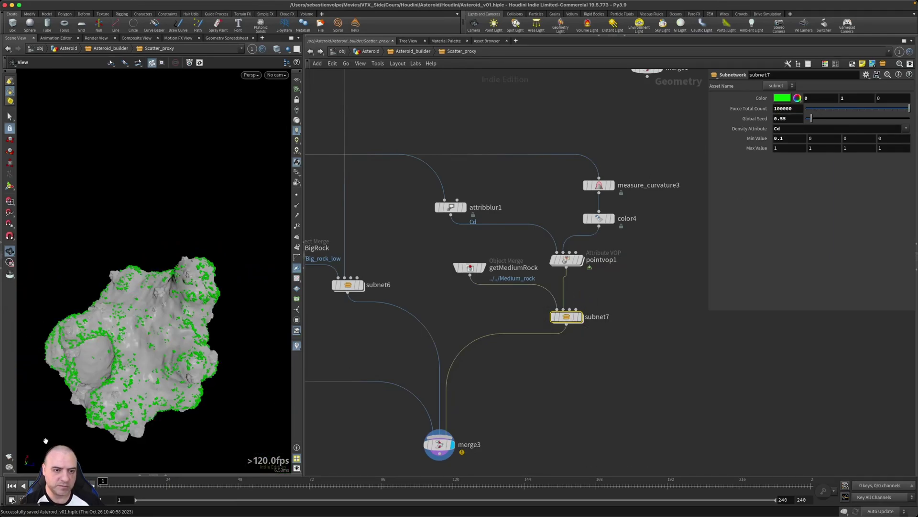
{"action": "left_click_drag", "start_coordinate": [182, 319], "coordinate": [267, 324]}
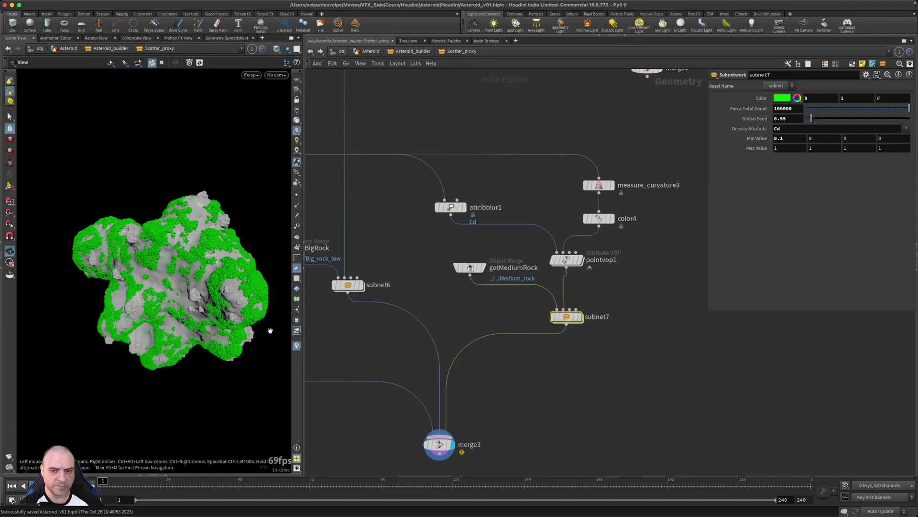
Step: Set subnet7's color to white and inspect the neutral rocks on the asteroid
{"action": "left_click", "coordinate": [796, 98]}
{"action": "left_click", "coordinate": [880, 129]}
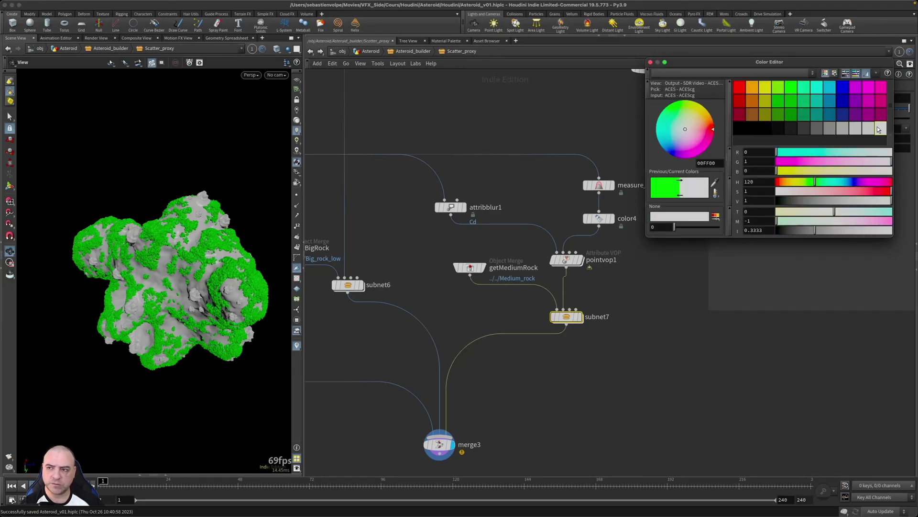
{"action": "key", "text": "Escape"}
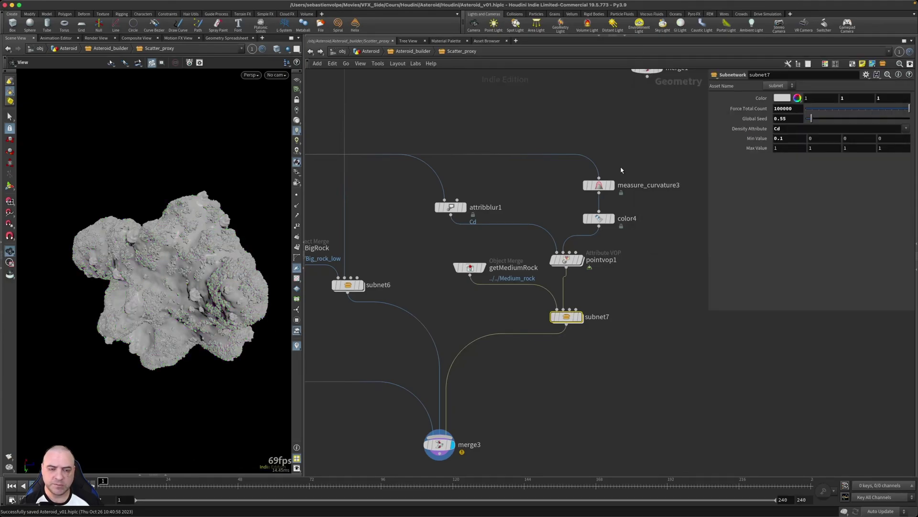
{"action": "left_click_drag", "start_coordinate": [209, 261], "coordinate": [229, 240]}
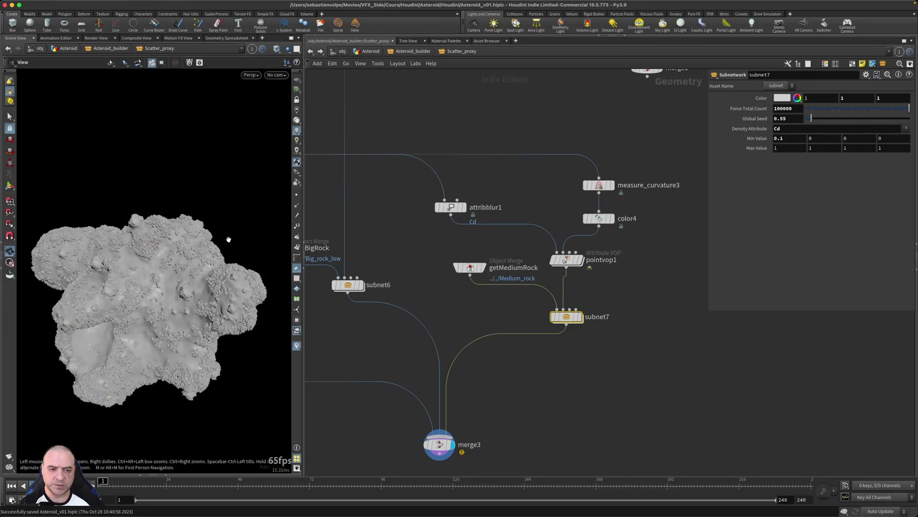
Step: Lower subnet7's force total count to 1000 and inspect the rock distribution from several sides
{"action": "double_click", "coordinate": [782, 108]}
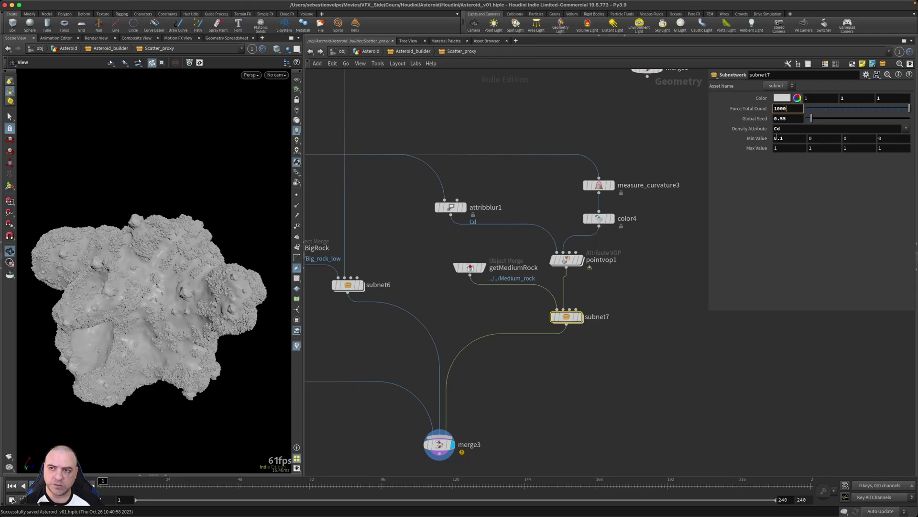
{"action": "key", "text": "Return"}
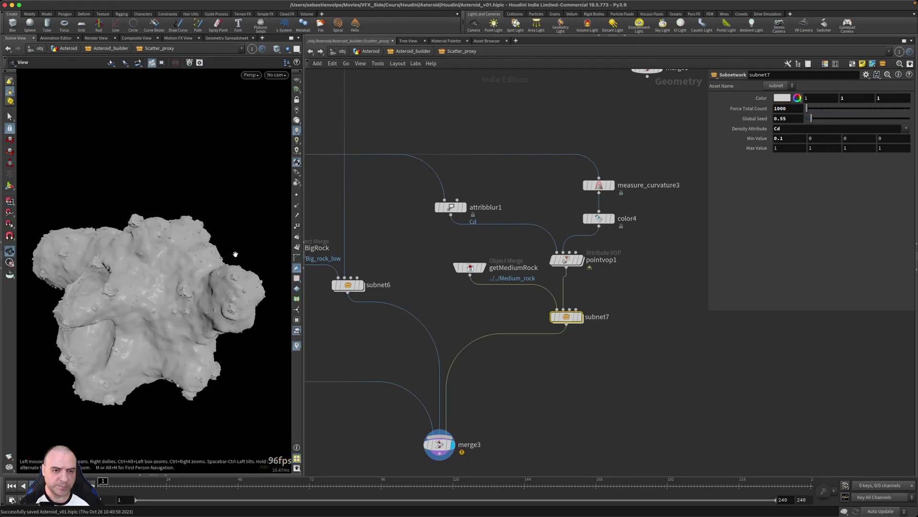
{"action": "scroll", "coordinate": [242, 261], "scroll_direction": "up", "scroll_amount": 10}
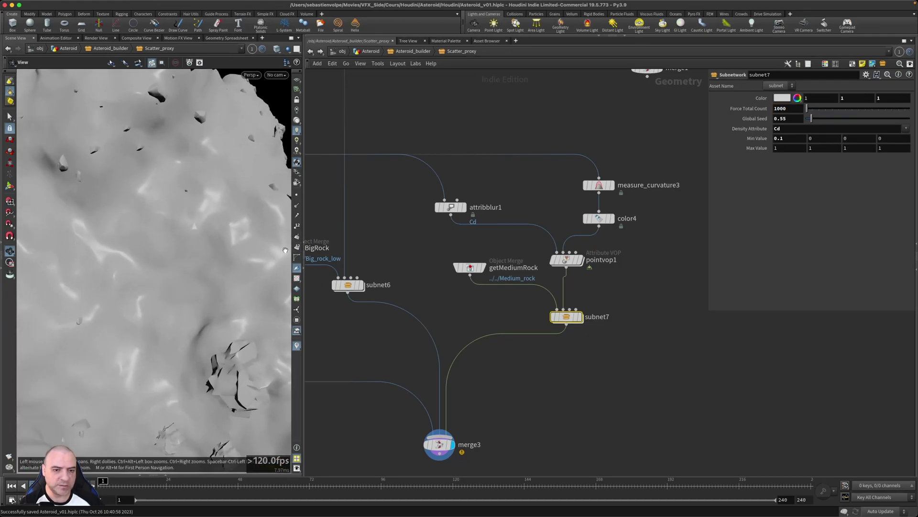
{"action": "left_click_drag", "start_coordinate": [223, 238], "coordinate": [191, 183]}
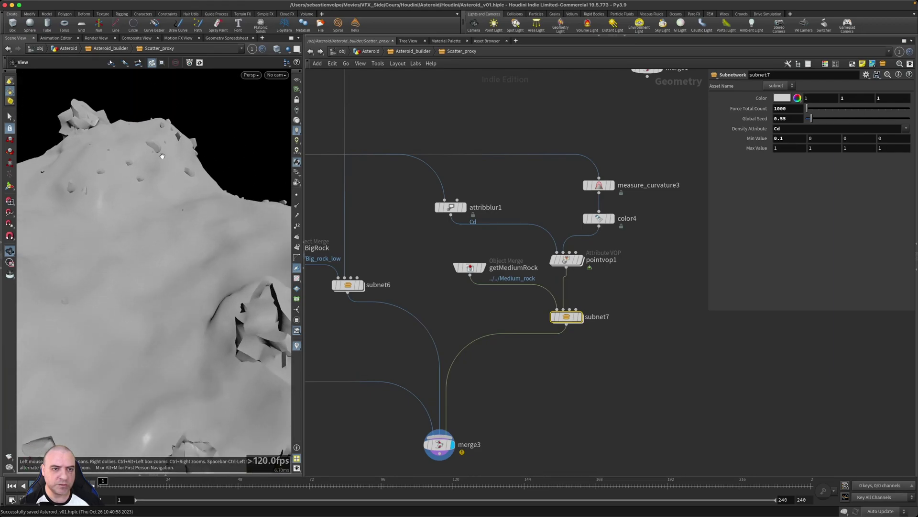
{"action": "scroll", "coordinate": [180, 209], "scroll_direction": "down", "scroll_amount": 10}
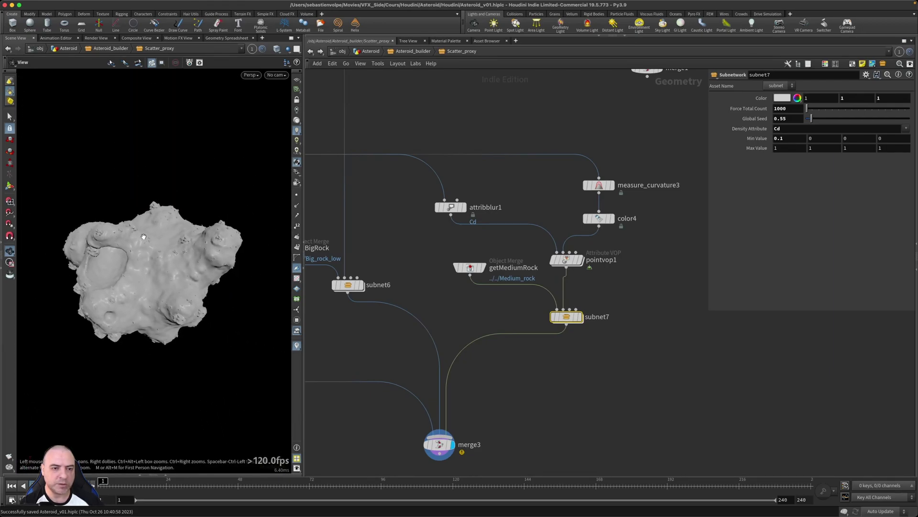
{"action": "left_click_drag", "start_coordinate": [154, 258], "coordinate": [157, 230]}
{"action": "left_click_drag", "start_coordinate": [104, 240], "coordinate": [206, 260]}
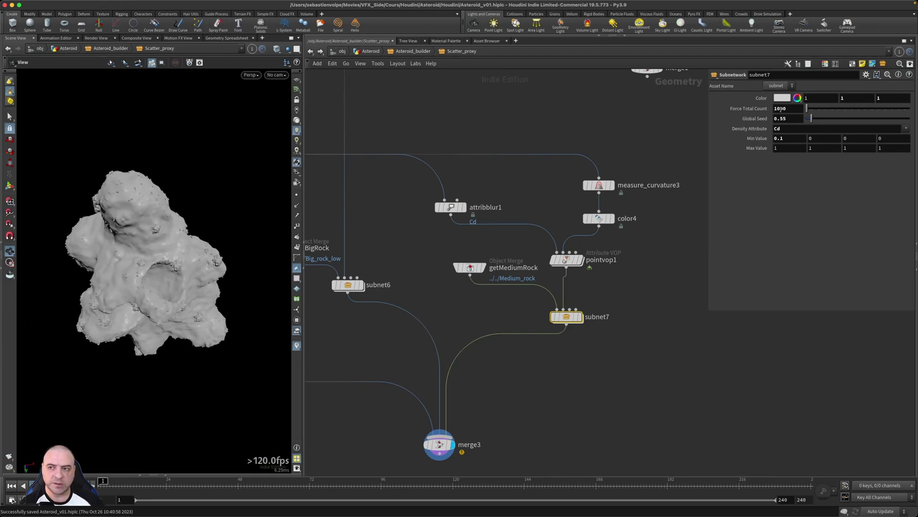
Step: Set subnet7's force total count to 5000 and inspect the rock coverage up close
{"action": "double_click", "coordinate": [784, 108]}
{"action": "type", "text": "5000"}
{"action": "key", "text": "Return"}
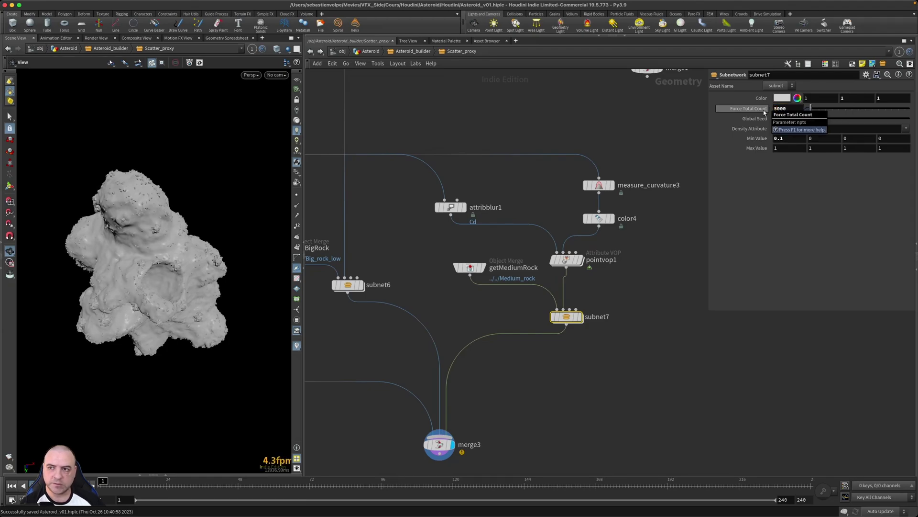
{"action": "middle_click_drag", "start_coordinate": [656, 353], "coordinate": [624, 363]}
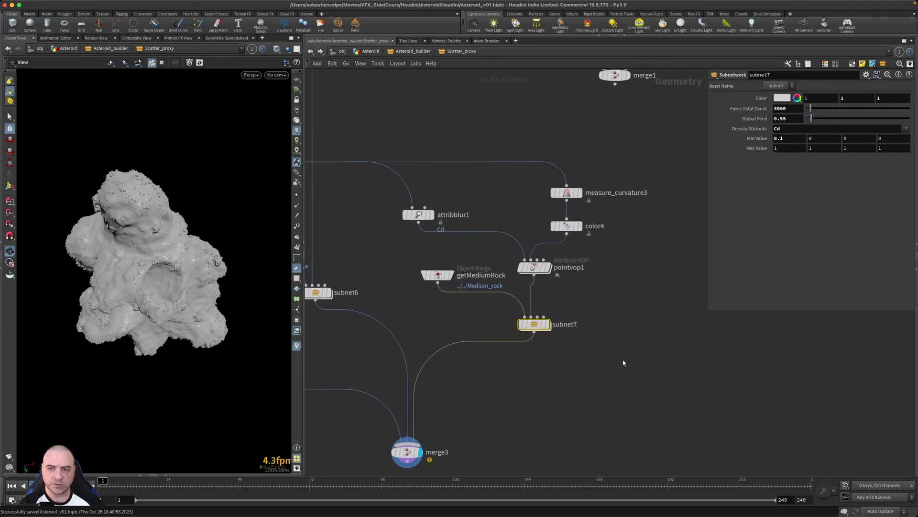
{"action": "scroll", "coordinate": [623, 363], "scroll_direction": "down", "scroll_amount": 2}
{"action": "scroll", "coordinate": [629, 359], "scroll_direction": "right", "scroll_amount": 3}
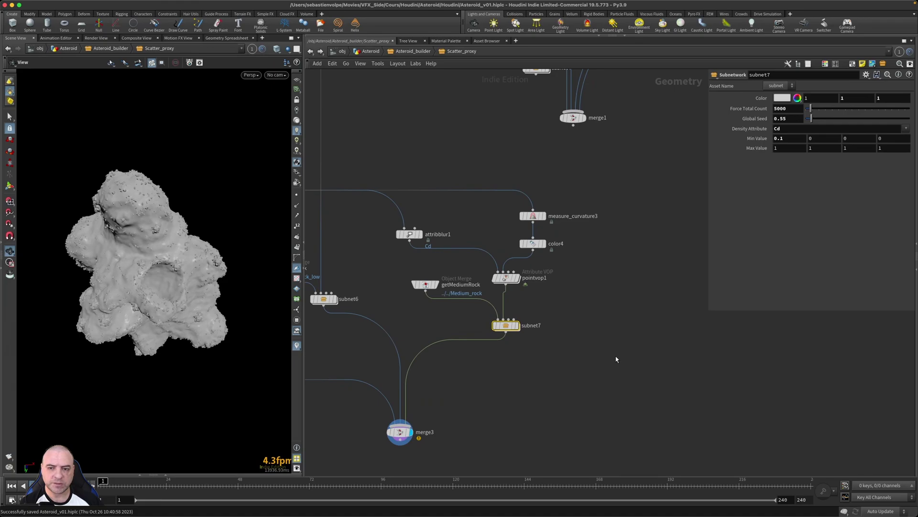
{"action": "middle_click_drag", "start_coordinate": [611, 359], "coordinate": [604, 368]}
{"action": "left_click", "coordinate": [603, 370]}
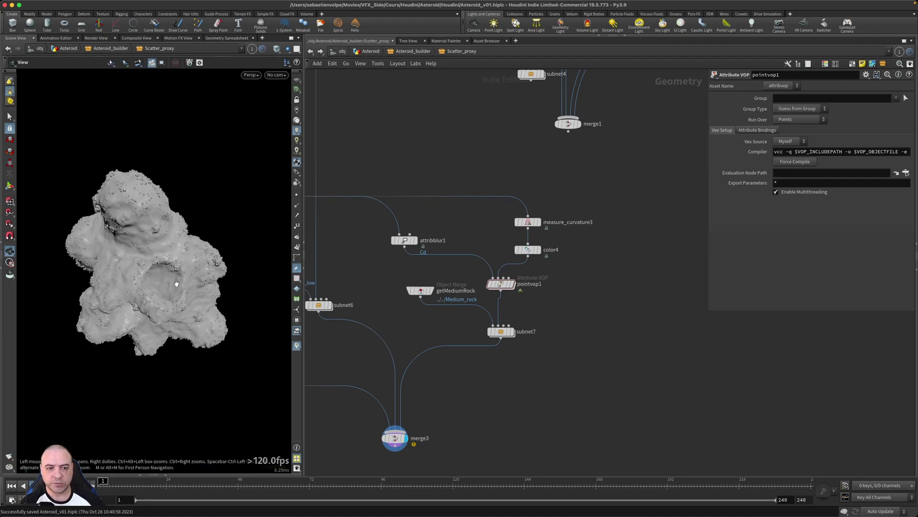
{"action": "scroll", "coordinate": [155, 250], "scroll_direction": "up", "scroll_amount": 5}
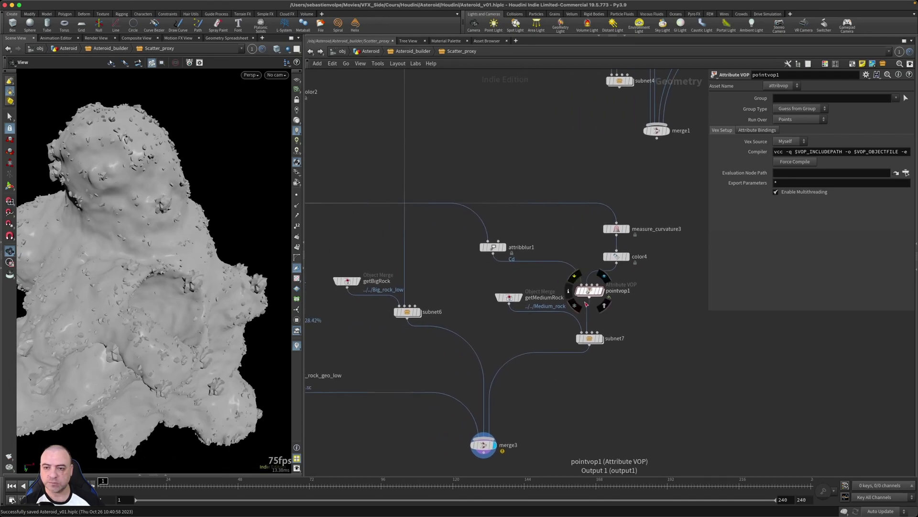
Step: Rename the color4 node as color_concavity
{"action": "mouse_move", "coordinate": [587, 289]}
{"action": "scroll", "coordinate": [587, 303], "scroll_direction": "down", "scroll_amount": 10}
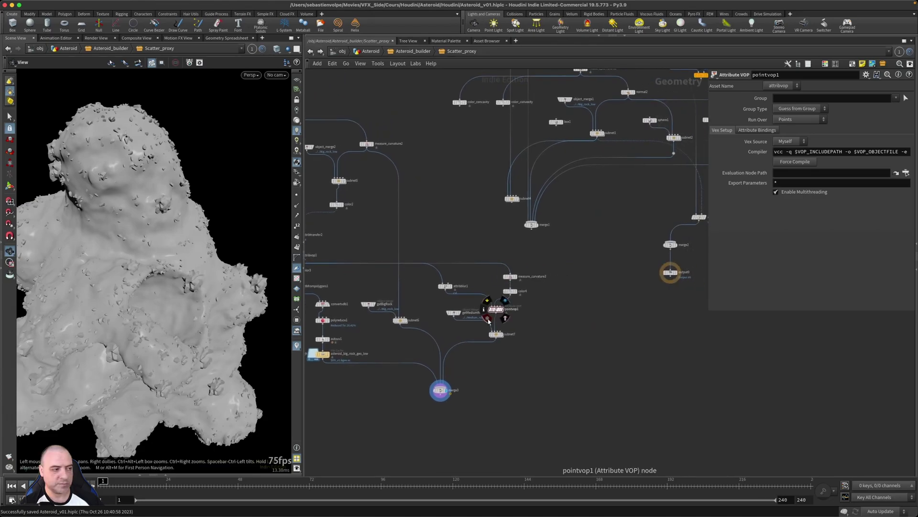
{"action": "scroll", "coordinate": [502, 302], "scroll_direction": "up", "scroll_amount": 8}
{"action": "double_click", "coordinate": [546, 285]}
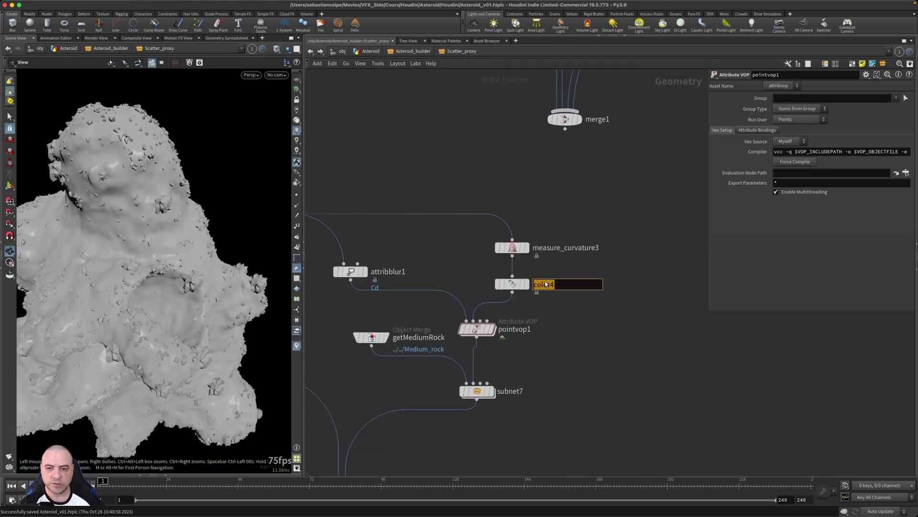
{"action": "type", "text": "colorconcavity"}
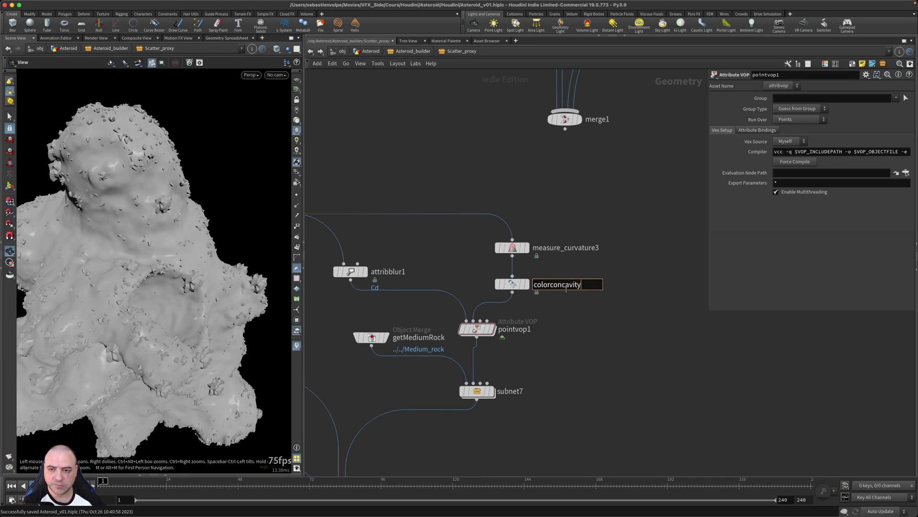
{"action": "type", "text": "_"}
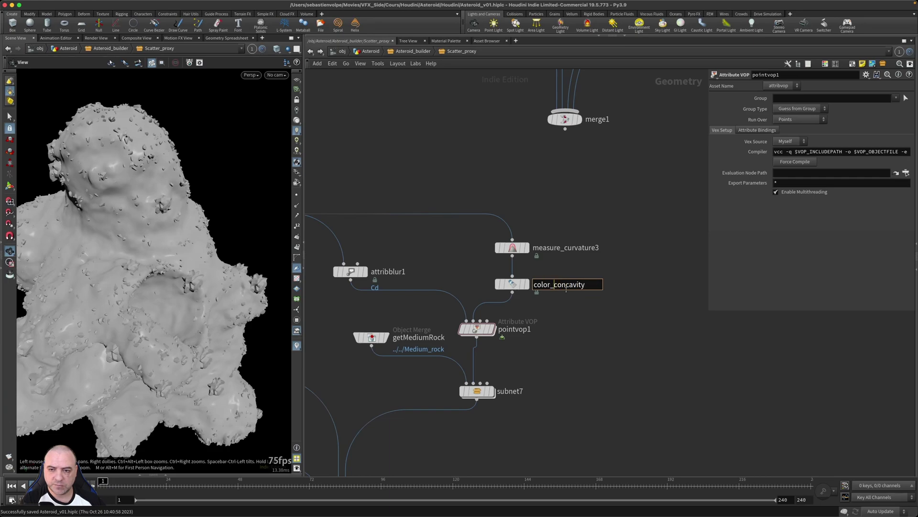
{"action": "key", "text": "Return"}
Step: Duplicate getMediumRock and subnet7 together, placing the copies beside the originals with the pointvop1 connection kept
{"action": "scroll", "coordinate": [587, 333], "scroll_direction": "down", "scroll_amount": 3}
{"action": "scroll", "coordinate": [588, 334], "scroll_direction": "down", "scroll_amount": 2}
{"action": "middle_click_drag", "start_coordinate": [574, 353], "coordinate": [564, 365]}
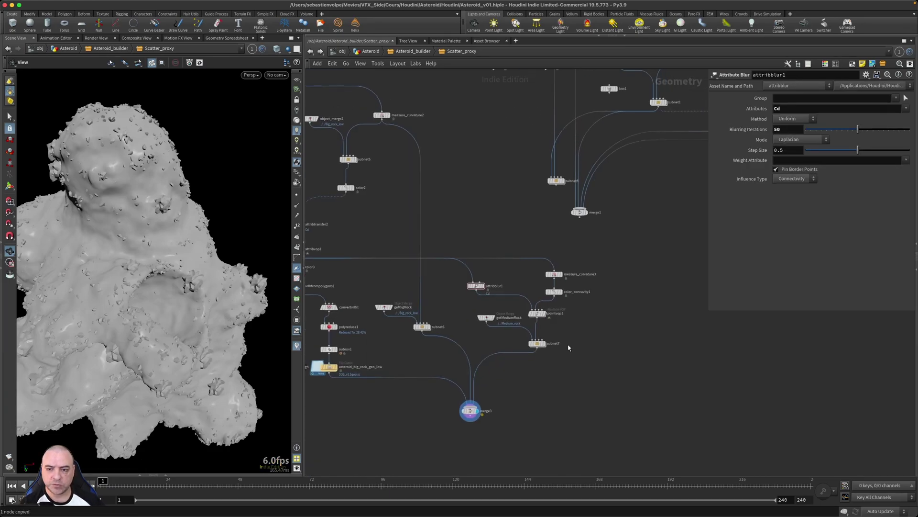
{"action": "scroll", "coordinate": [568, 348], "scroll_direction": "up", "scroll_amount": 2}
{"action": "left_click_drag", "start_coordinate": [584, 358], "coordinate": [484, 322]}
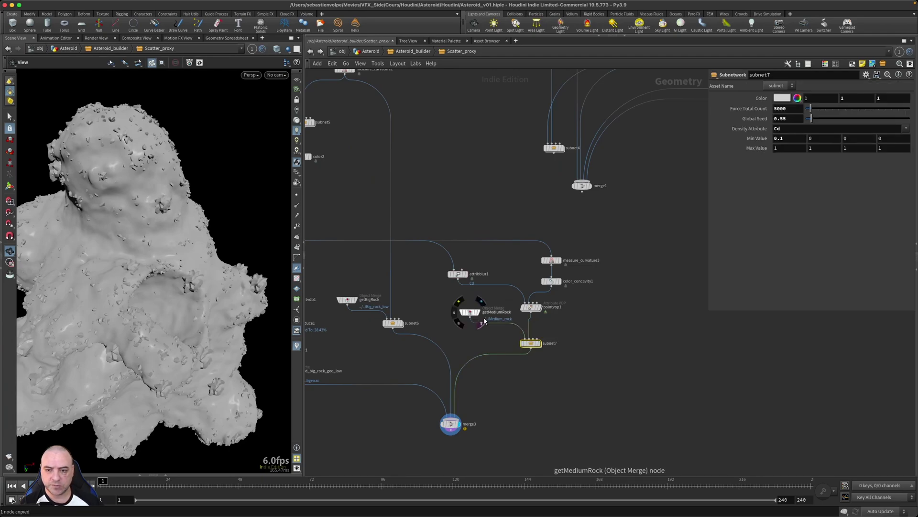
{"action": "scroll", "coordinate": [483, 321], "scroll_direction": "up", "scroll_amount": 4}
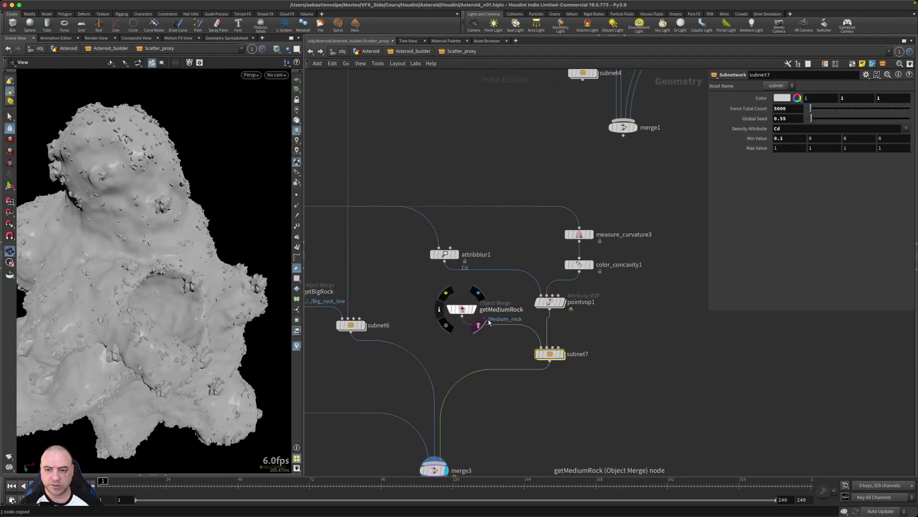
{"action": "left_click", "coordinate": [455, 307], "text": "shift"}
{"action": "scroll", "coordinate": [544, 340], "scroll_direction": "down", "scroll_amount": 3}
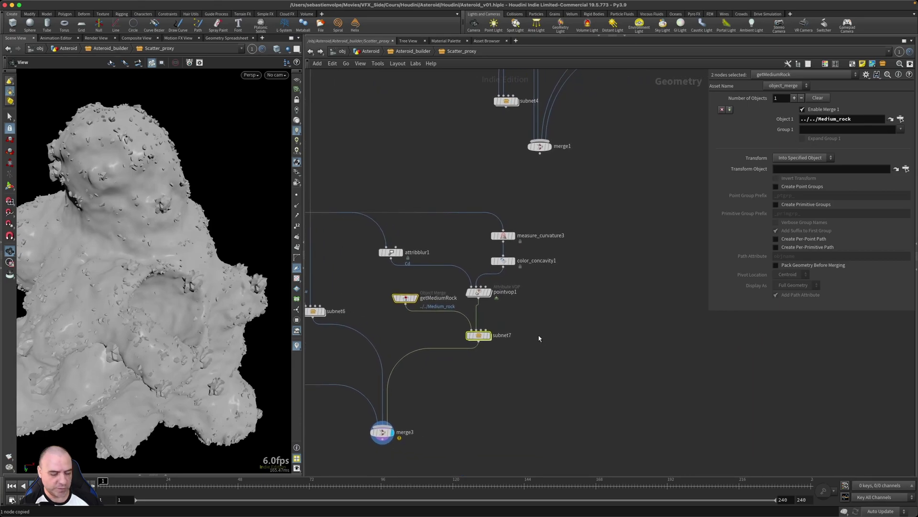
{"action": "left_click_drag", "start_coordinate": [480, 337], "coordinate": [617, 368], "text": "alt"}
{"action": "middle_click_drag", "start_coordinate": [590, 389], "coordinate": [586, 365]}
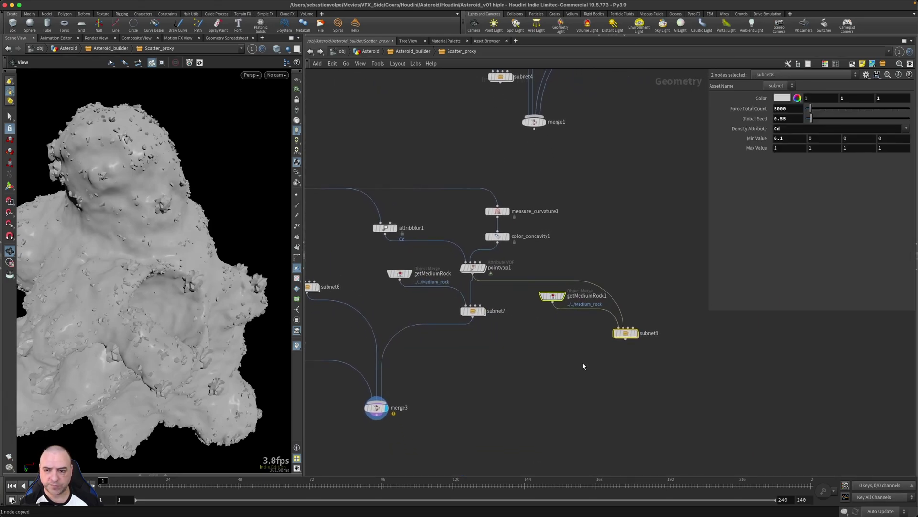
Step: Point the duplicated getMediumRock1 object merge to the Small_rock node
{"action": "left_click", "coordinate": [555, 297]}
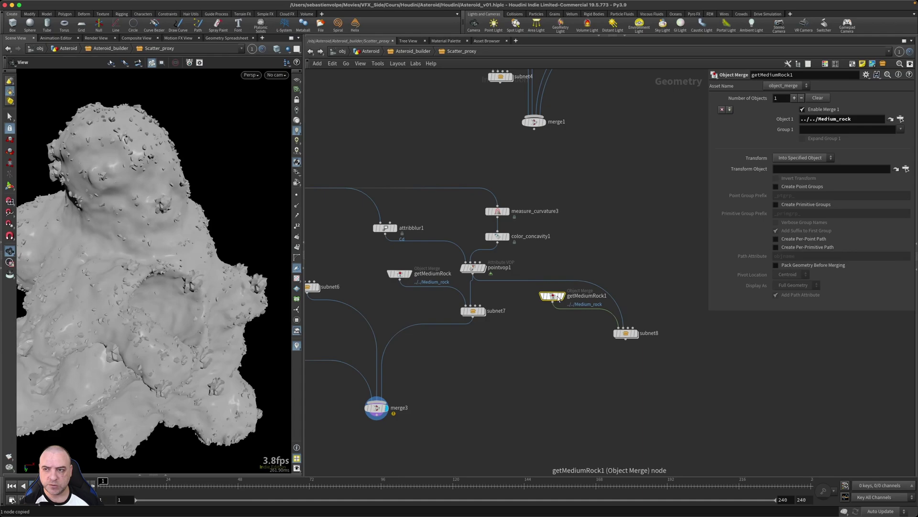
{"action": "left_click", "coordinate": [900, 119]}
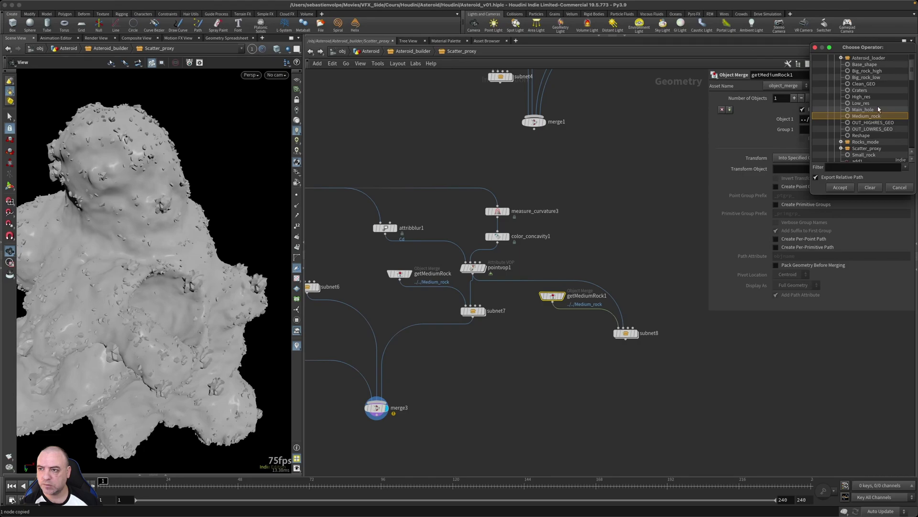
{"action": "scroll", "coordinate": [882, 131], "scroll_direction": "down", "scroll_amount": 1}
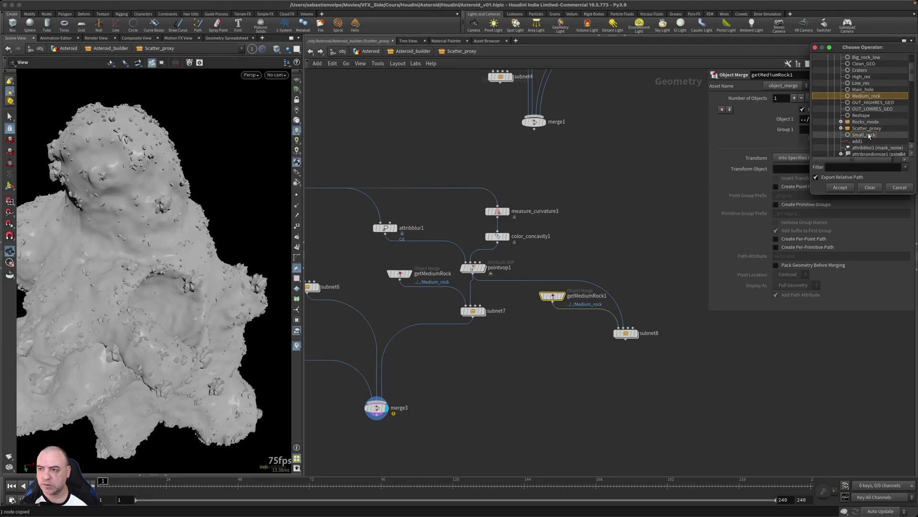
{"action": "left_click", "coordinate": [870, 136]}
{"action": "left_click", "coordinate": [840, 187]}
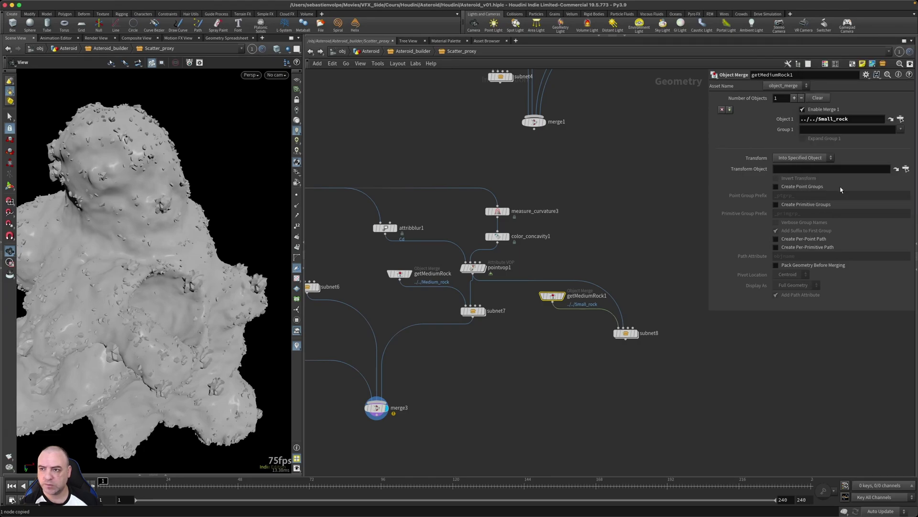
Step: Display getMediumRock1 and subnet8 in turn and examine the scattered small rocks
{"action": "left_click", "coordinate": [565, 283]}
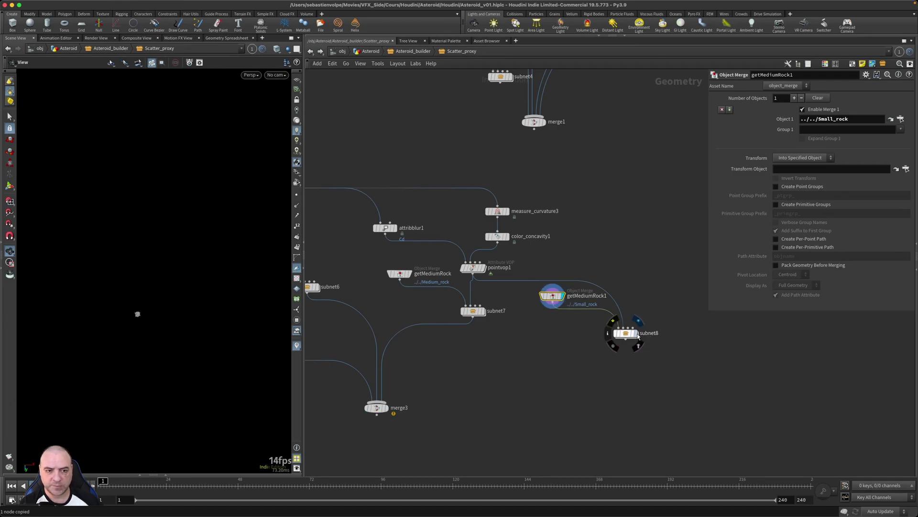
{"action": "left_click", "coordinate": [638, 321]}
{"action": "left_click_drag", "start_coordinate": [147, 274], "coordinate": [184, 273]}
{"action": "scroll", "coordinate": [198, 271], "scroll_direction": "up", "scroll_amount": 6}
{"action": "scroll", "coordinate": [198, 271], "scroll_direction": "up", "scroll_amount": 5}
{"action": "scroll", "coordinate": [182, 273], "scroll_direction": "down", "scroll_amount": 10}
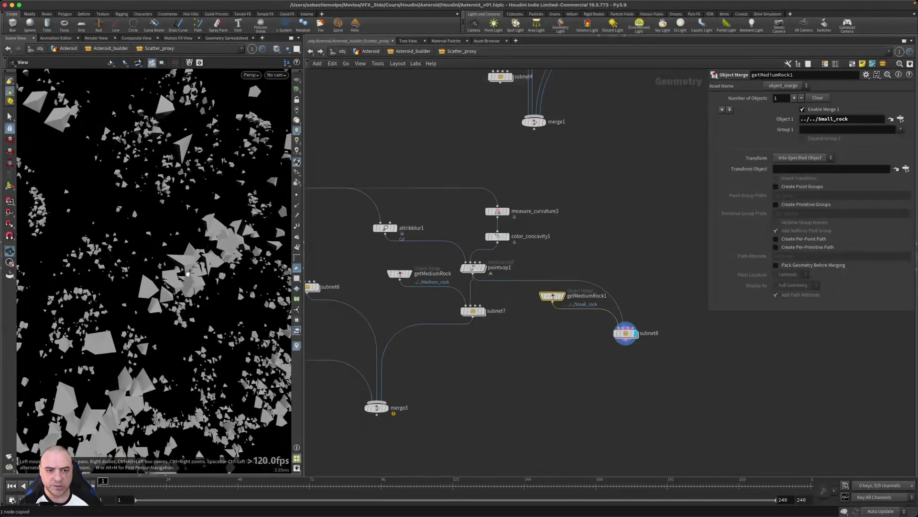
{"action": "left_click_drag", "start_coordinate": [113, 286], "coordinate": [267, 302]}
Step: Wire subnet8 into merge3 and display the merged asteroid
{"action": "left_click_drag", "start_coordinate": [625, 344], "coordinate": [389, 411]}
{"action": "left_click", "coordinate": [386, 409]}
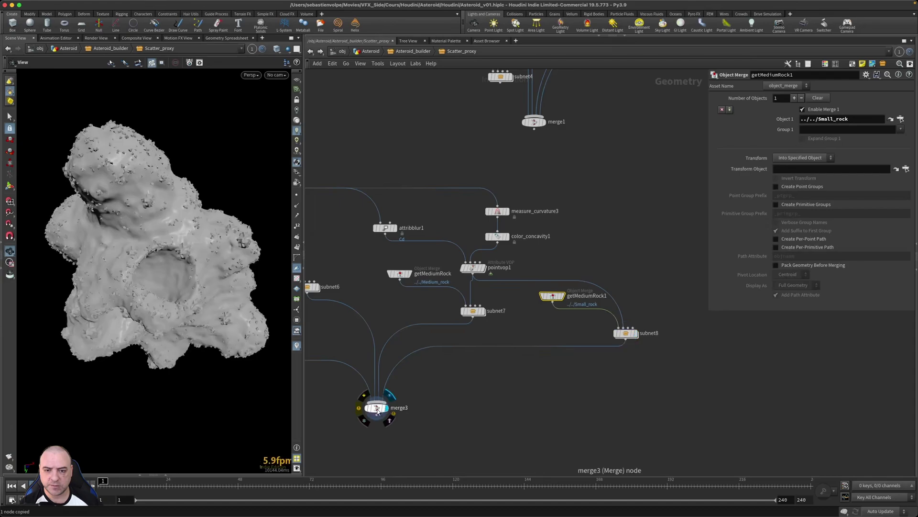
{"action": "left_click_drag", "start_coordinate": [381, 410], "coordinate": [385, 417]}
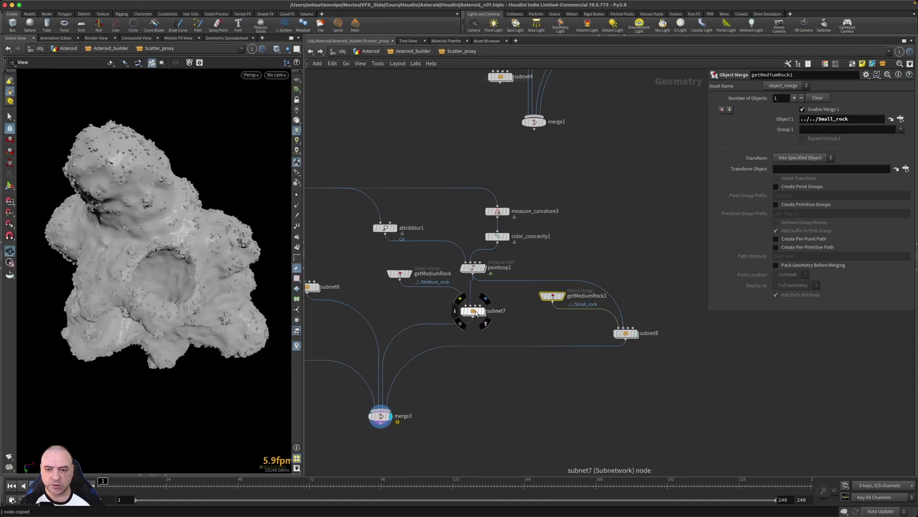
Step: Rename color_concavity1 as color_convexity1 to match its convexity attribute
{"action": "left_click", "coordinate": [499, 237]}
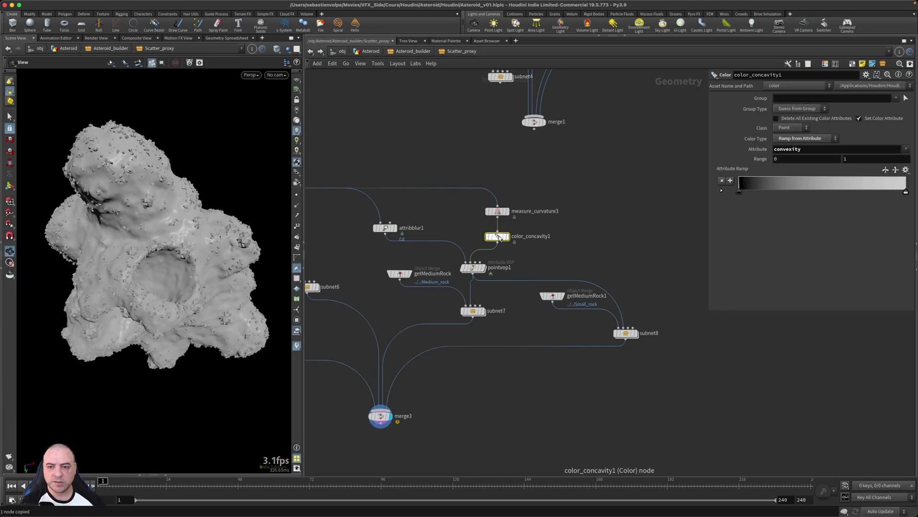
{"action": "double_click", "coordinate": [789, 150]}
{"action": "key", "text": "ctrl+c"}
{"action": "double_click", "coordinate": [530, 237]}
{"action": "left_click_drag", "start_coordinate": [530, 237], "coordinate": [573, 238]}
{"action": "key", "text": "ctrl+v"}
{"action": "type", "text": "1"}
{"action": "key", "text": "Return"}
Step: Duplicate color_convexity1 with its attribute set to concavity, and feed the copy into subnet8 in place of pointvop1
{"action": "key", "text": "ctrl+v"}
{"action": "left_click", "coordinate": [613, 236]}
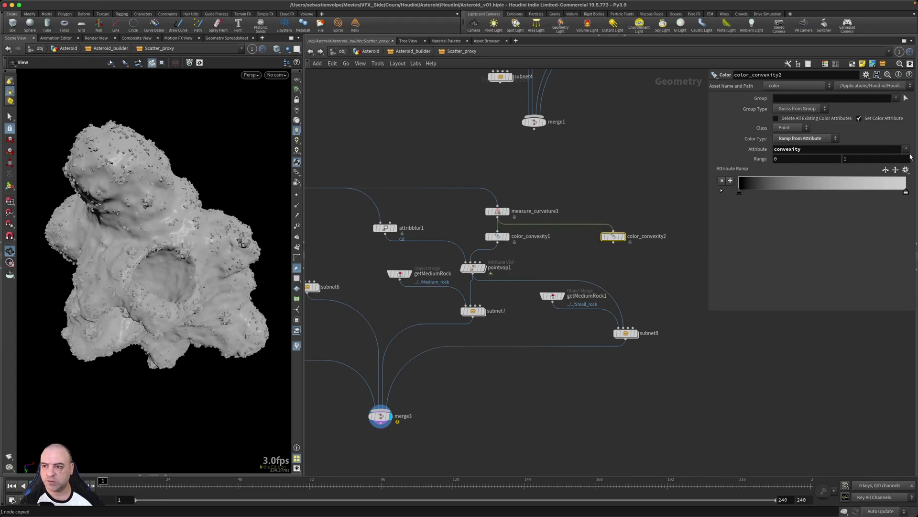
{"action": "left_click", "coordinate": [906, 148]}
{"action": "left_click", "coordinate": [892, 168]}
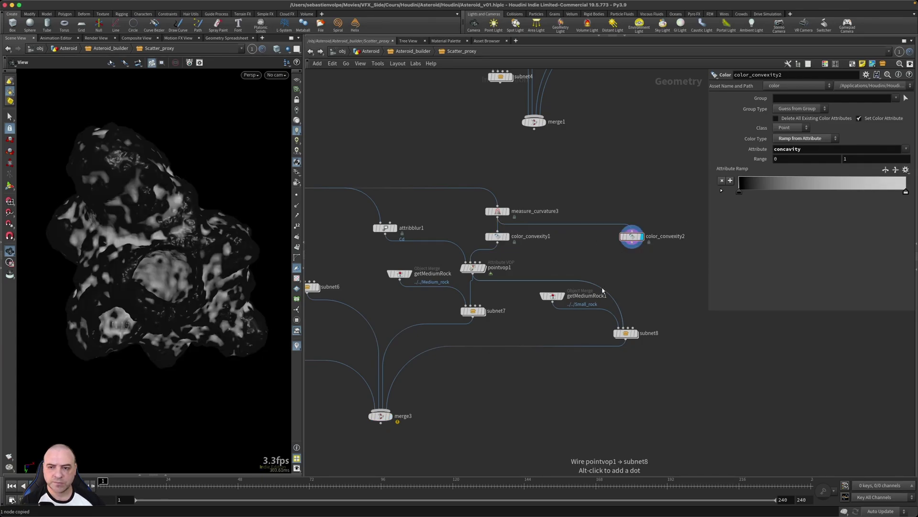
{"action": "left_click_drag", "start_coordinate": [603, 288], "coordinate": [632, 247]}
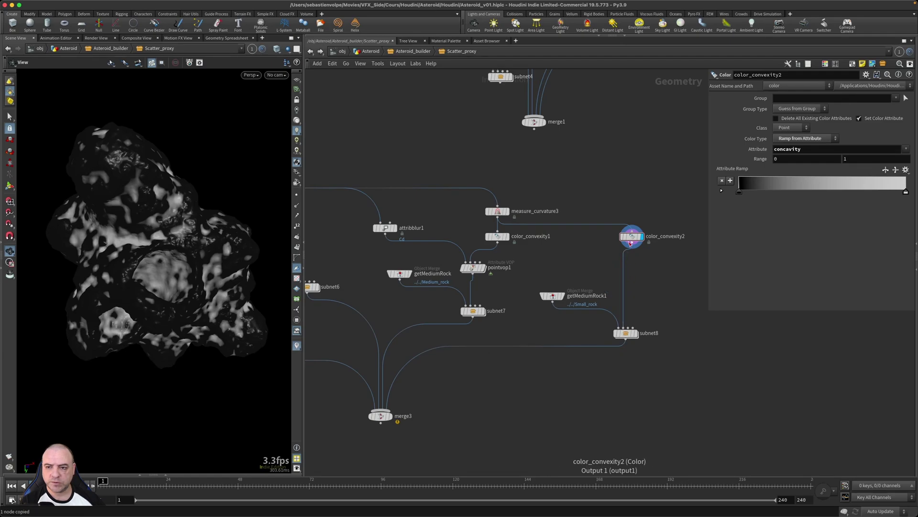
Step: Display merge3 and set subnet8's Force Total Count to 10000
{"action": "mouse_move", "coordinate": [631, 242]}
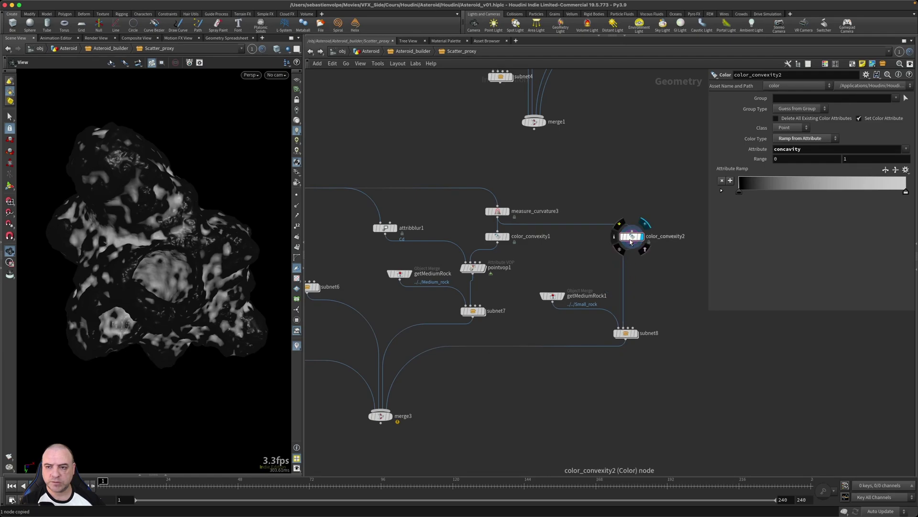
{"action": "left_click", "coordinate": [626, 334]}
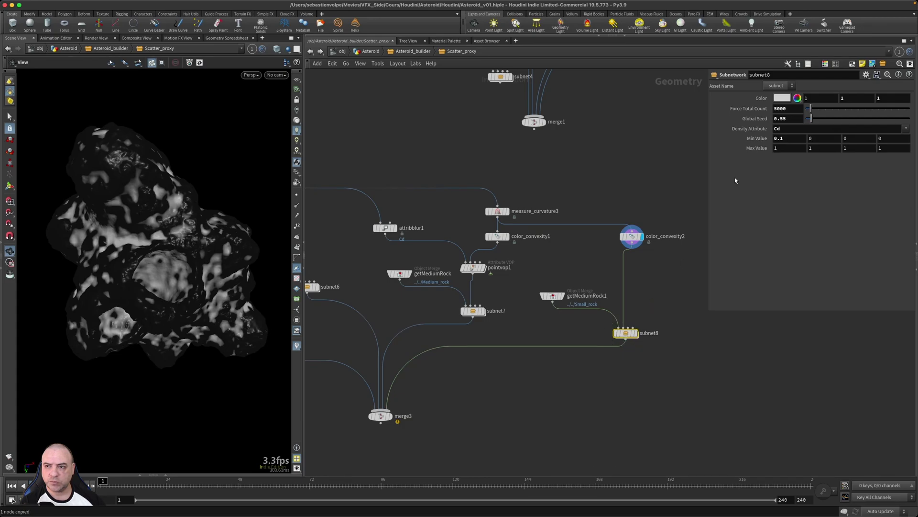
{"action": "left_click", "coordinate": [392, 415]}
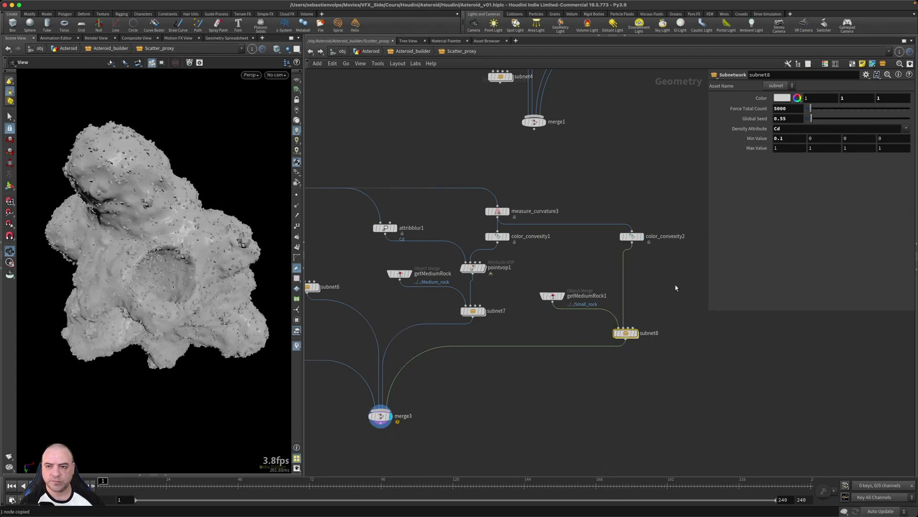
{"action": "left_click_drag", "start_coordinate": [656, 321], "coordinate": [637, 345]}
{"action": "left_click", "coordinate": [776, 108]}
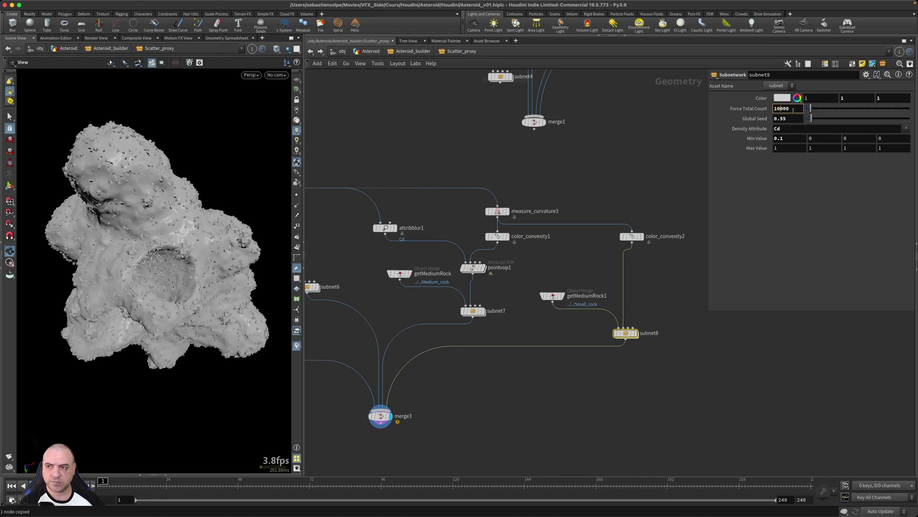
{"action": "key", "text": "Return"}
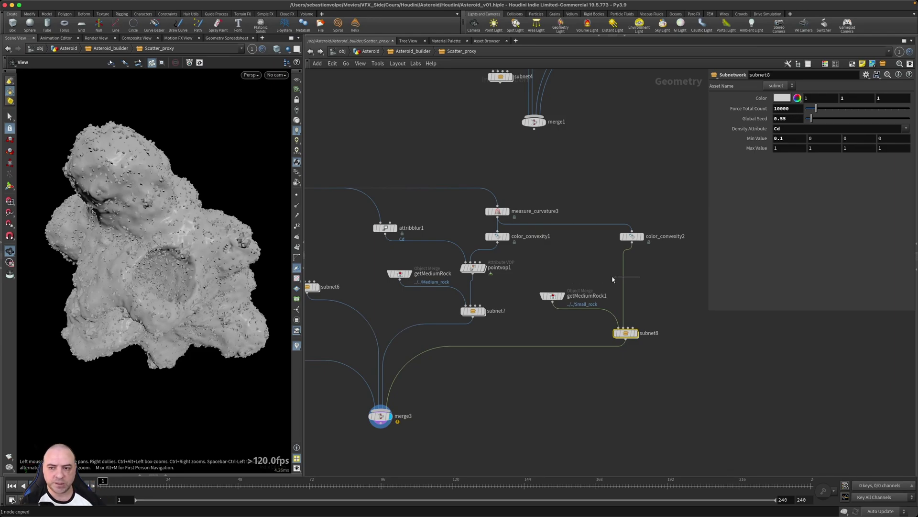
Step: Add a Point VOP and insert it between color_convexity2 and subnet8
{"action": "key", "text": "Tab"}
{"action": "type", "text": "po"}
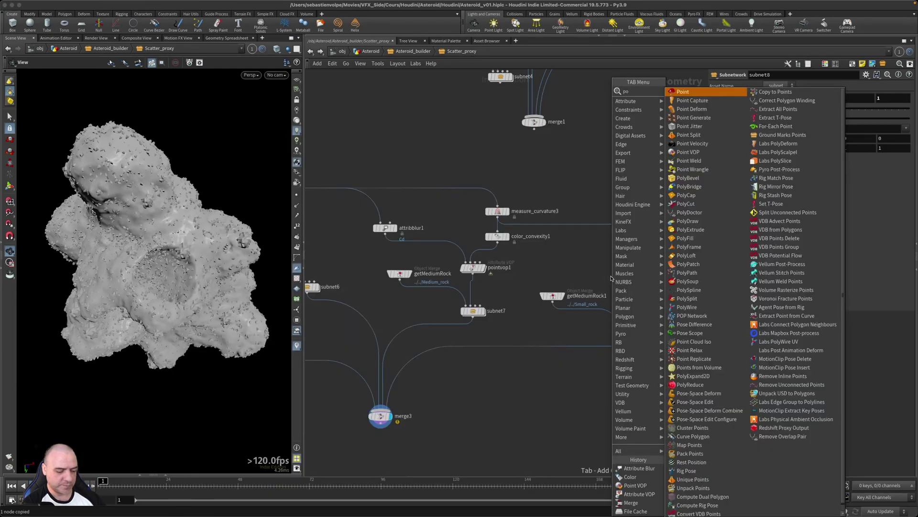
{"action": "type", "text": "int vo"}
{"action": "key", "text": "Return"}
{"action": "left_click", "coordinate": [630, 261]}
{"action": "left_click_drag", "start_coordinate": [630, 259], "coordinate": [631, 281]}
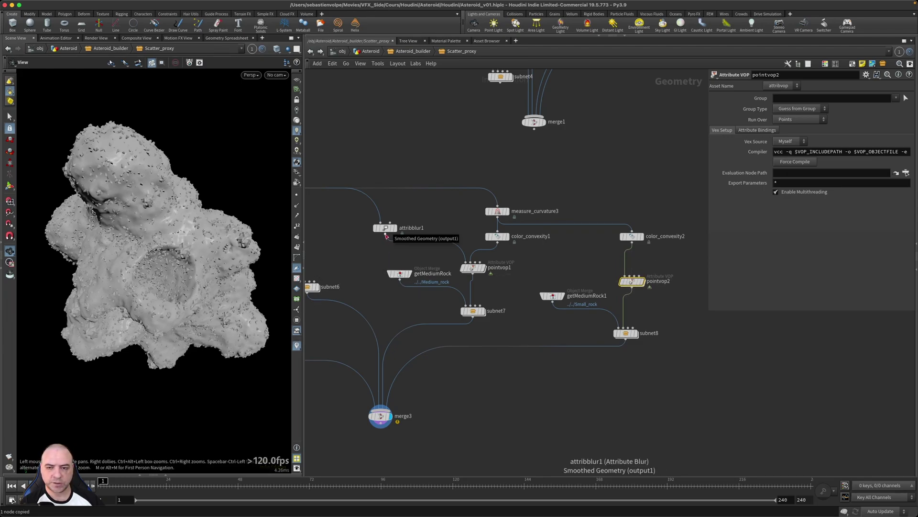
Step: Feed attribblur1 into pointvop2's first input and move measure_curvature3 and color_convexity1 higher in the network
{"action": "left_click_drag", "start_coordinate": [386, 235], "coordinate": [625, 277]}
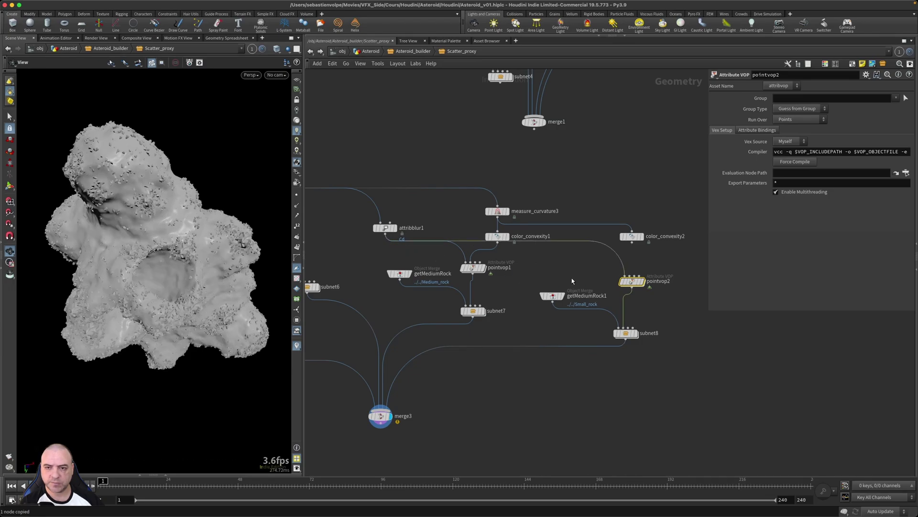
{"action": "left_click_drag", "start_coordinate": [498, 234], "coordinate": [494, 204]}
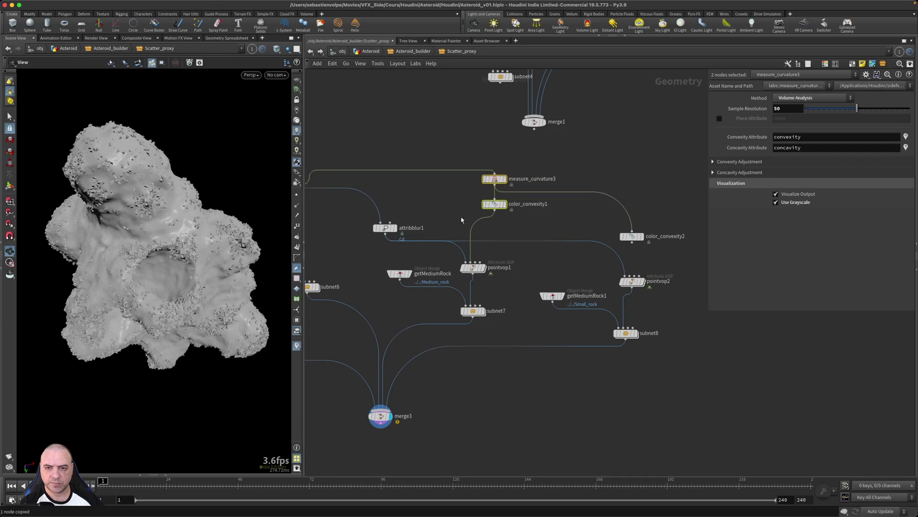
{"action": "key", "text": "h"}
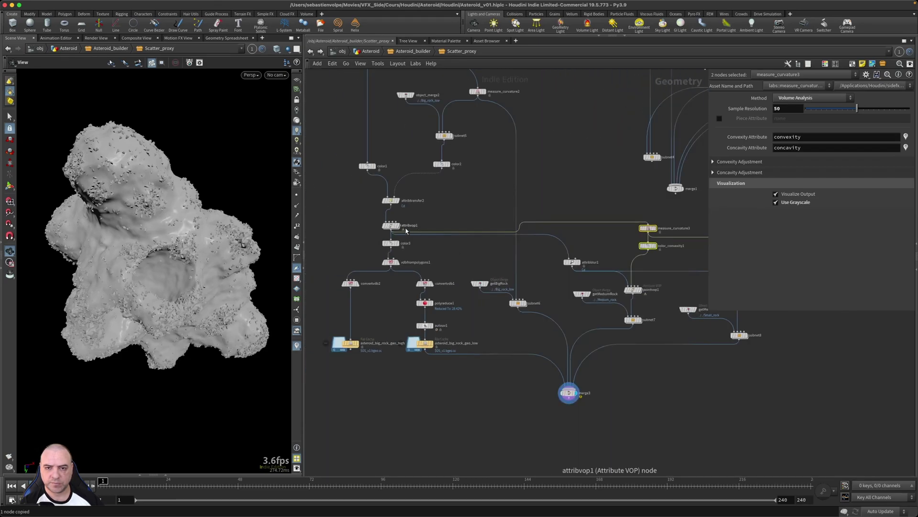
{"action": "middle_click_drag", "start_coordinate": [701, 378], "coordinate": [525, 388]}
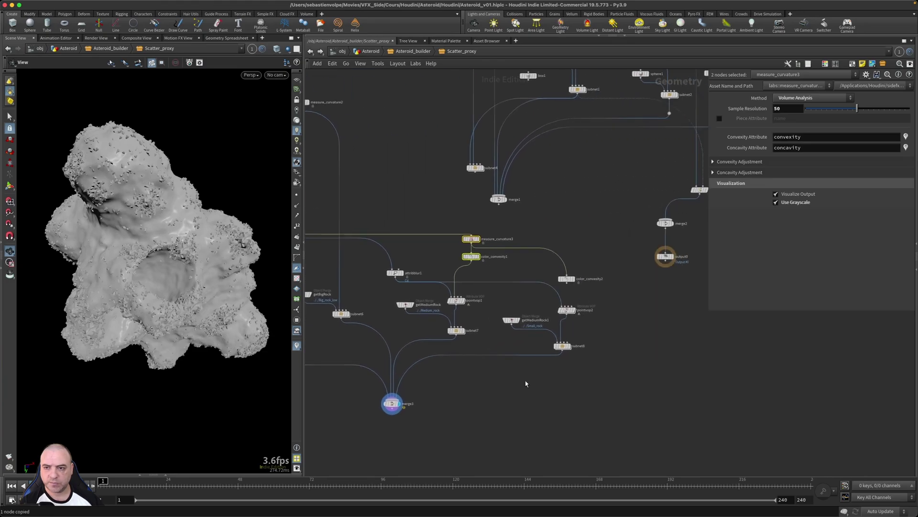
{"action": "scroll", "coordinate": [525, 388], "scroll_direction": "up", "scroll_amount": 2}
{"action": "left_click_drag", "start_coordinate": [439, 221], "coordinate": [438, 233]}
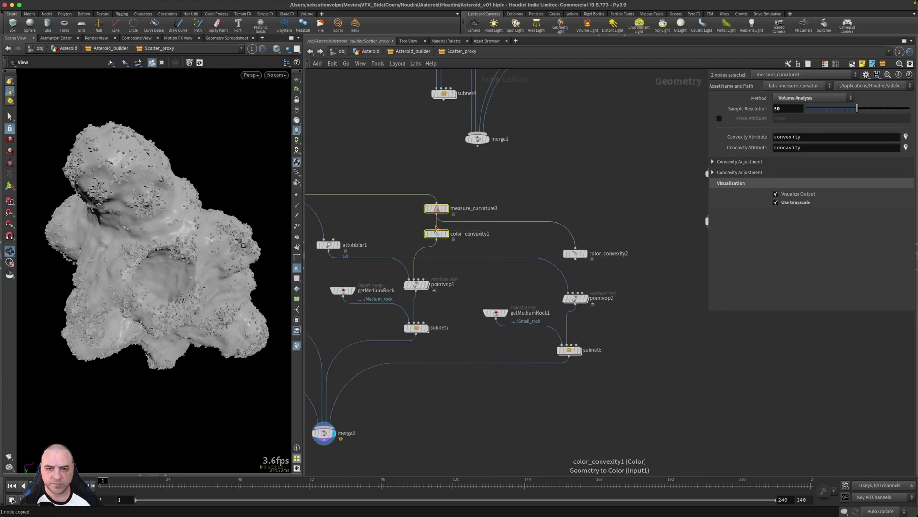
Step: Wire color_convexity1 into pointvop2's second input and color_convexity2 into its third input
{"action": "middle_click_drag", "start_coordinate": [517, 252], "coordinate": [550, 246]}
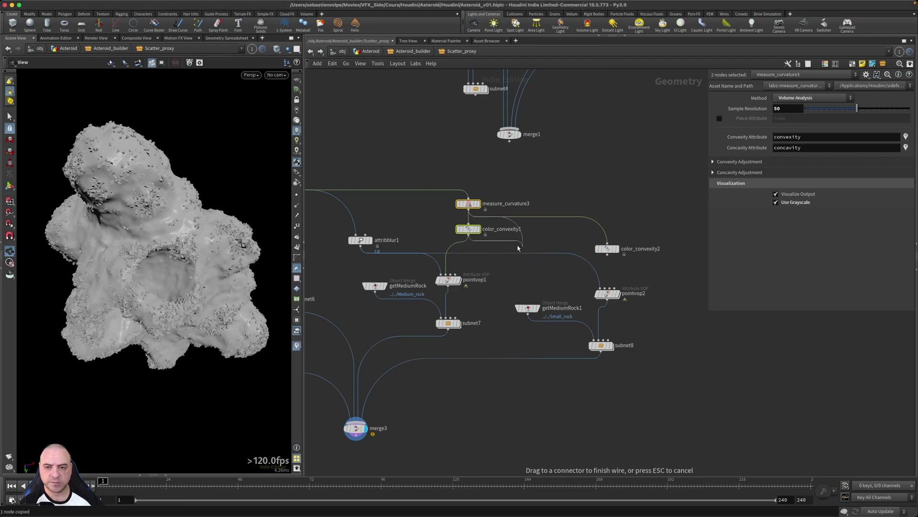
{"action": "left_click", "coordinate": [545, 241]}
{"action": "left_click_drag", "start_coordinate": [469, 235], "coordinate": [605, 289]}
{"action": "left_click", "coordinate": [607, 249]}
{"action": "left_click_drag", "start_coordinate": [608, 255], "coordinate": [611, 290]}
Step: Rename color_convexity2 as color_concavity1 and shift the node slightly away from the wires
{"action": "double_click", "coordinate": [640, 249]}
{"action": "double_click", "coordinate": [794, 148]}
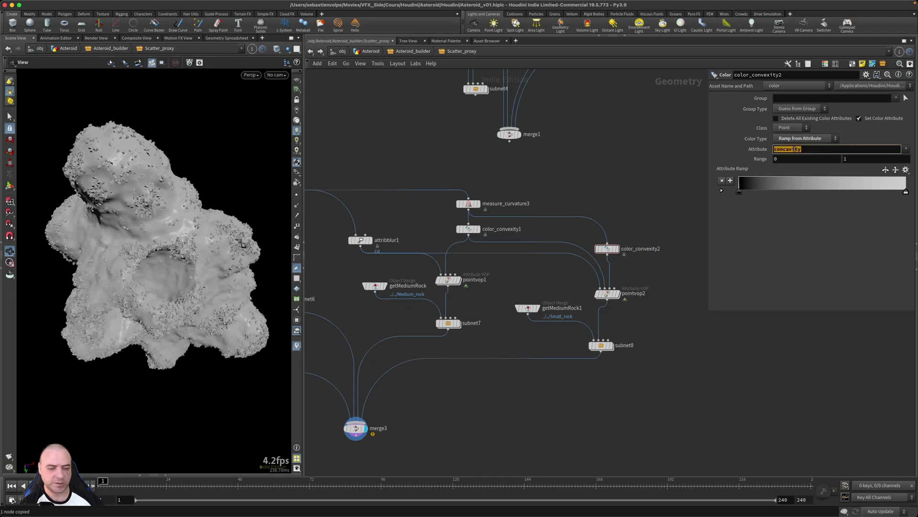
{"action": "double_click", "coordinate": [642, 249]}
{"action": "left_click_drag", "start_coordinate": [637, 250], "coordinate": [688, 255]}
{"action": "type", "text": "concavity"}
{"action": "key", "text": "Return"}
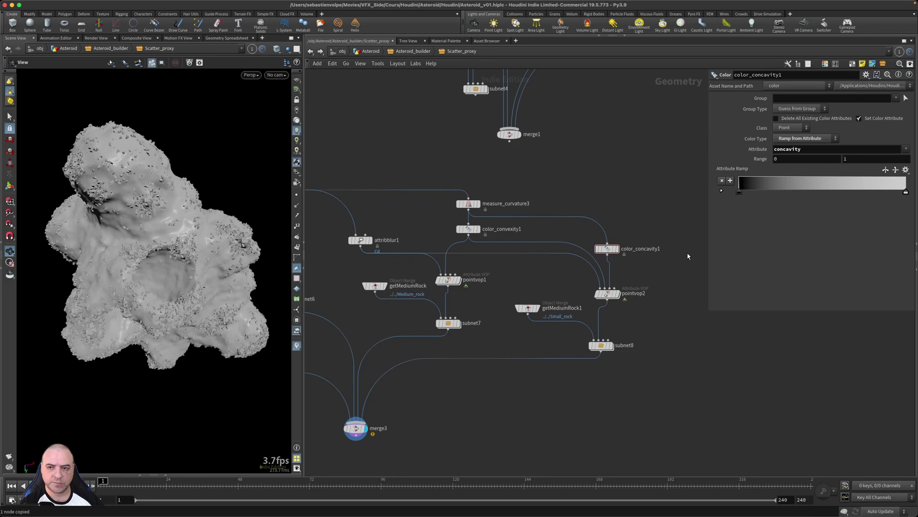
{"action": "mouse_move", "coordinate": [606, 249]}
{"action": "left_mouse_down"}
{"action": "mouse_move", "coordinate": [610, 234]}
{"action": "mouse_move", "coordinate": [616, 249]}
{"action": "left_mouse_up"}
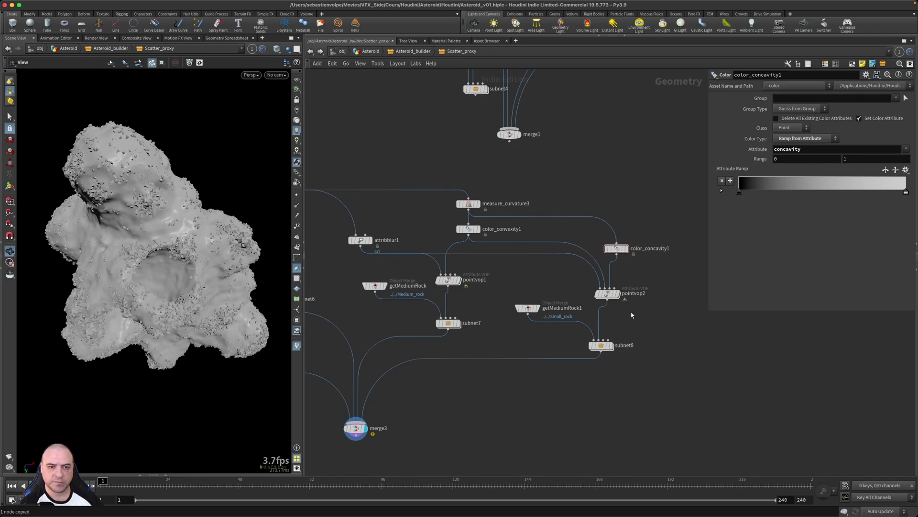
Step: Inside pointvop2, add a Vector to Float node fed by the global Cd output
{"action": "double_click", "coordinate": [605, 293]}
{"action": "left_click", "coordinate": [416, 267]}
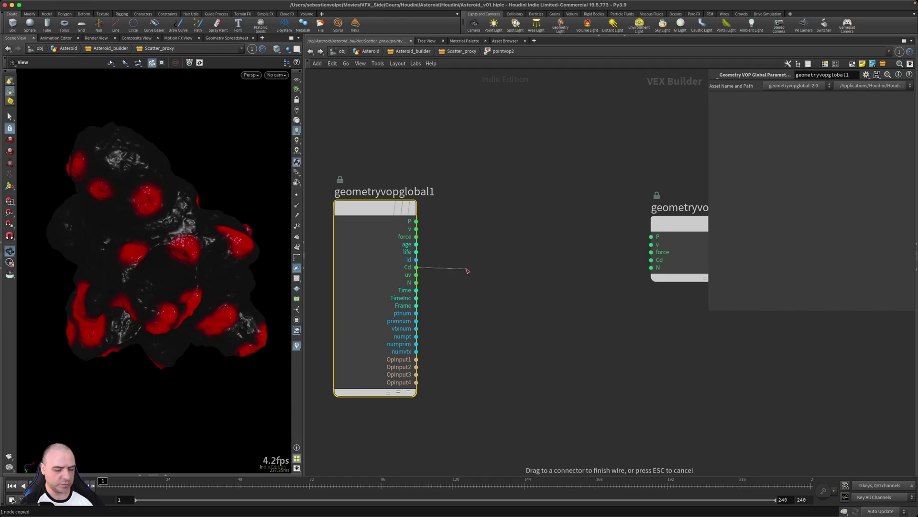
{"action": "key", "text": "Tab"}
{"action": "type", "text": "vectof"}
{"action": "key", "text": "Return"}
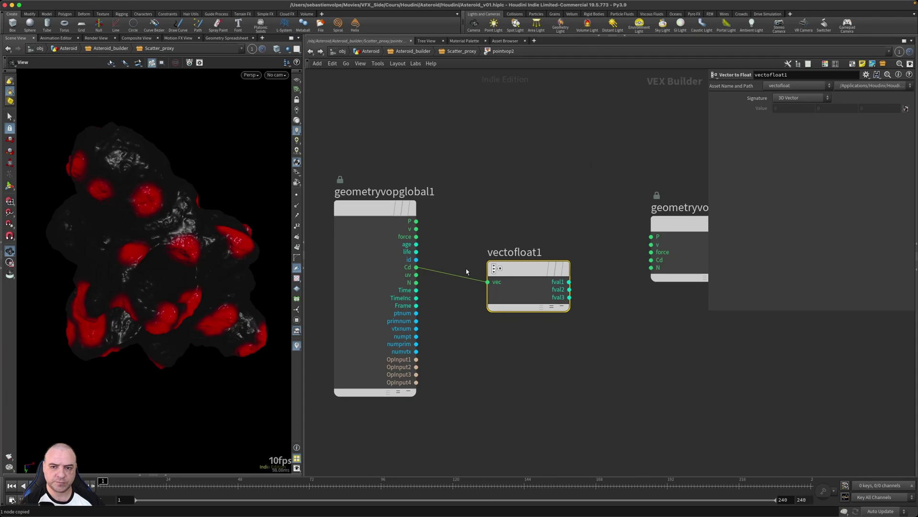
{"action": "middle_click_drag", "start_coordinate": [590, 362], "coordinate": [568, 361]}
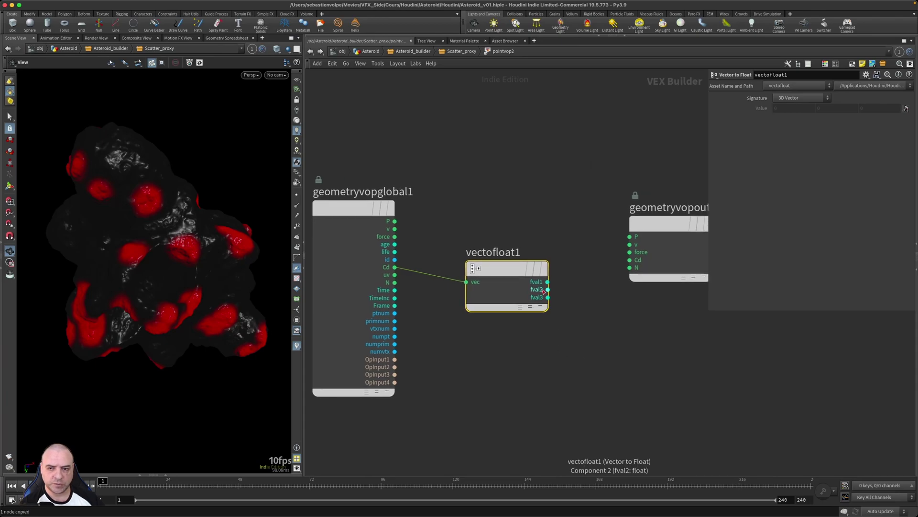
Step: Add an Import Point Attribute node fed by OpInput2 and set its attribute to Cd
{"action": "left_click", "coordinate": [395, 368]}
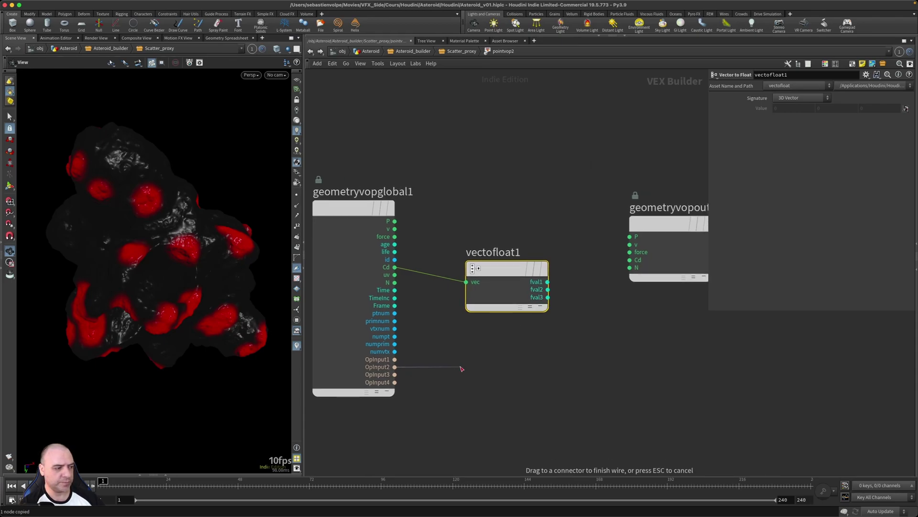
{"action": "key", "text": "Tab"}
{"action": "type", "text": "impo"}
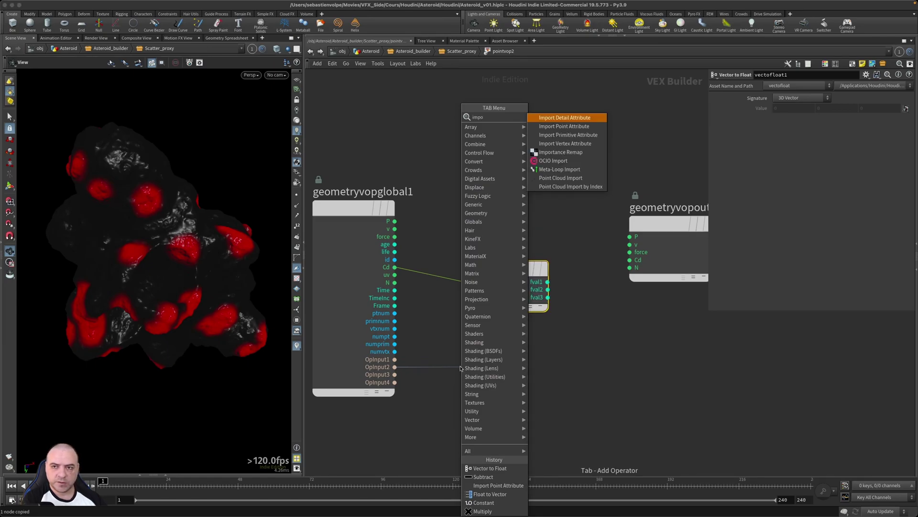
{"action": "key", "text": "Down"}
{"action": "key", "text": "Return"}
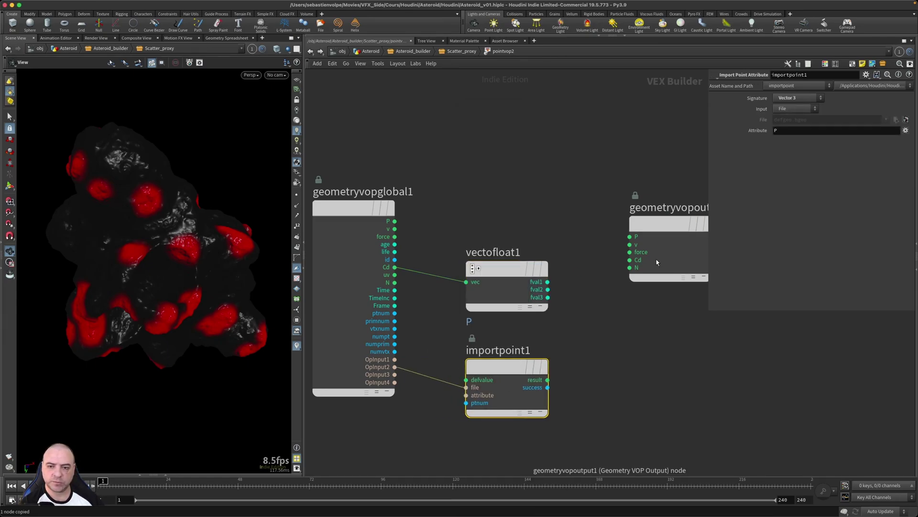
{"action": "left_click", "coordinate": [792, 131]}
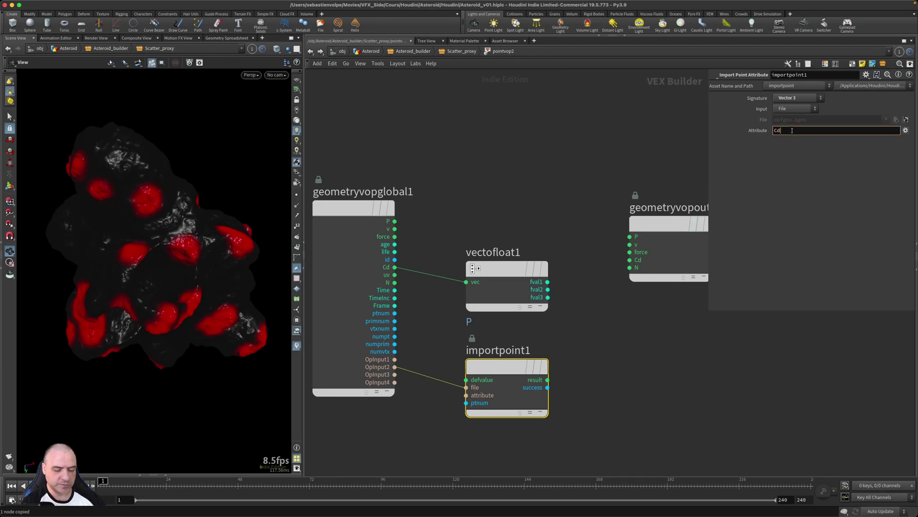
{"action": "key", "text": "Return"}
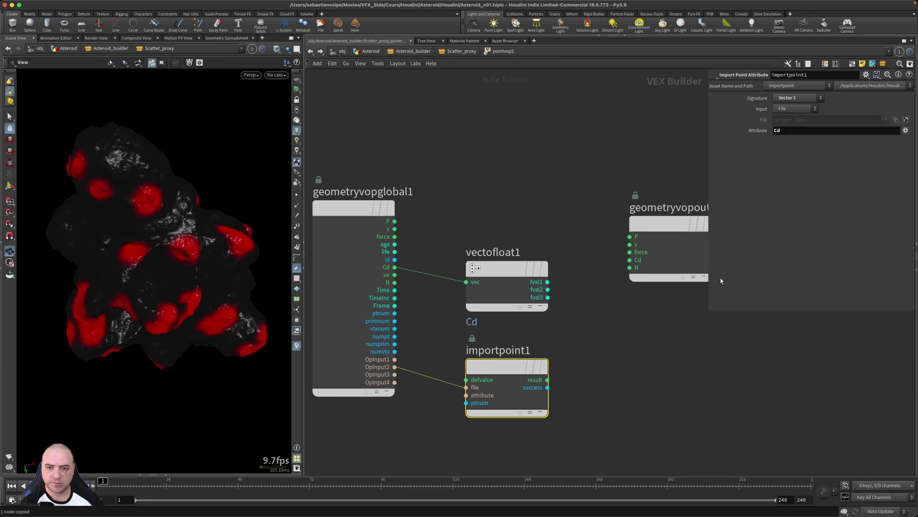
Step: Duplicate the Cd import node below the original and feed the copy from OpInput3
{"action": "middle_click_drag", "start_coordinate": [627, 403], "coordinate": [647, 341]}
{"action": "key", "text": "ctrl+v"}
{"action": "left_click", "coordinate": [532, 381]}
{"action": "left_click_drag", "start_coordinate": [426, 314], "coordinate": [414, 312]}
{"action": "left_click_drag", "start_coordinate": [511, 309], "coordinate": [510, 302]}
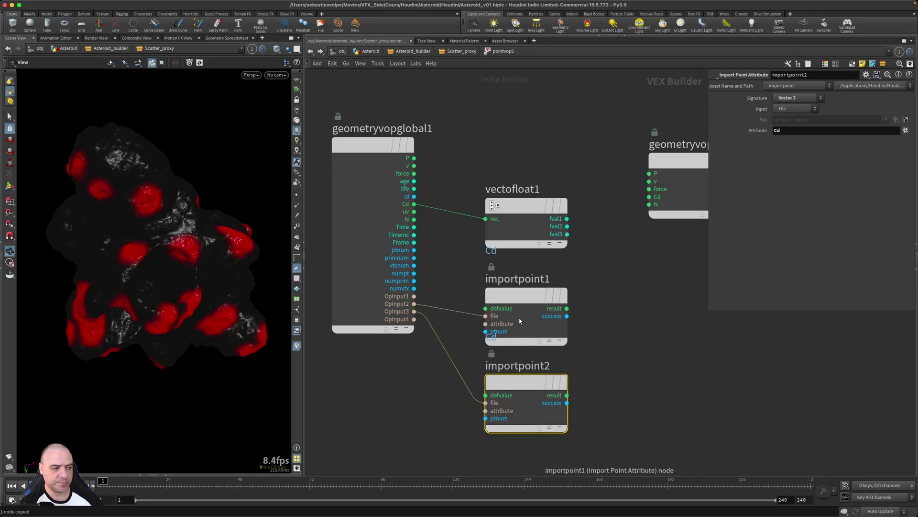
{"action": "middle_click_drag", "start_coordinate": [577, 360], "coordinate": [521, 352]}
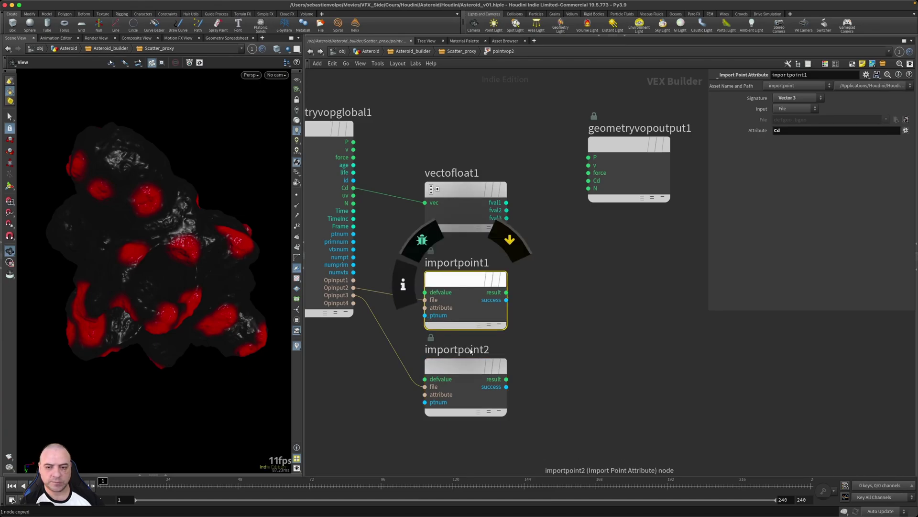
Step: Check the nodes wired into pointvop2, then add a Subtract node inside it fed by importpoint2's result
{"action": "left_click", "coordinate": [461, 51]}
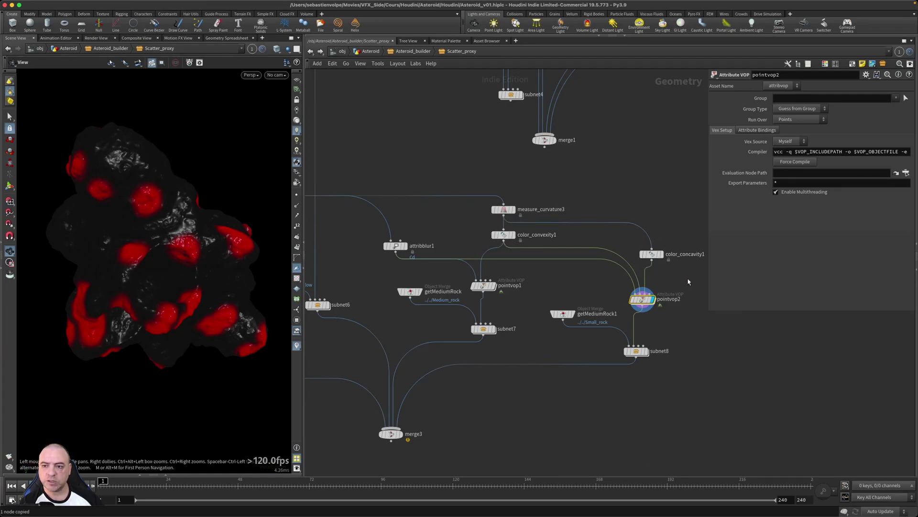
{"action": "scroll", "coordinate": [622, 282], "scroll_direction": "right", "scroll_amount": 3}
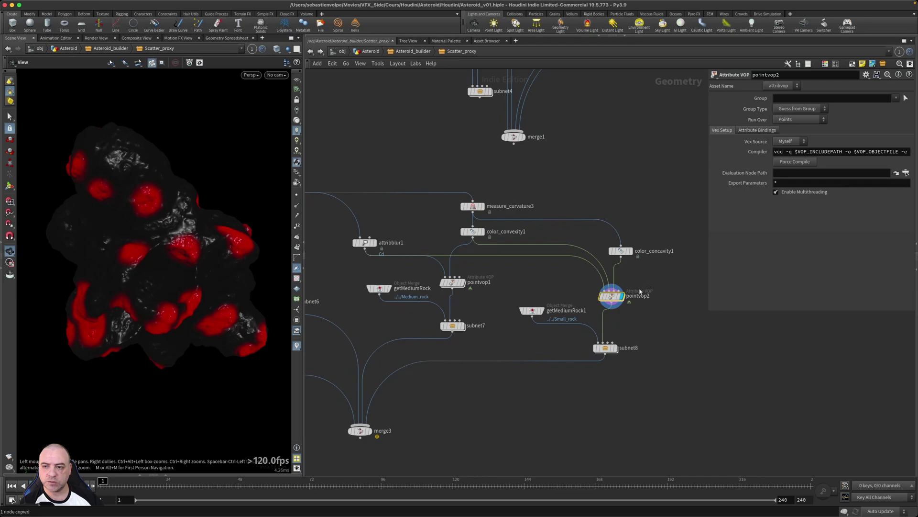
{"action": "double_click", "coordinate": [611, 295]}
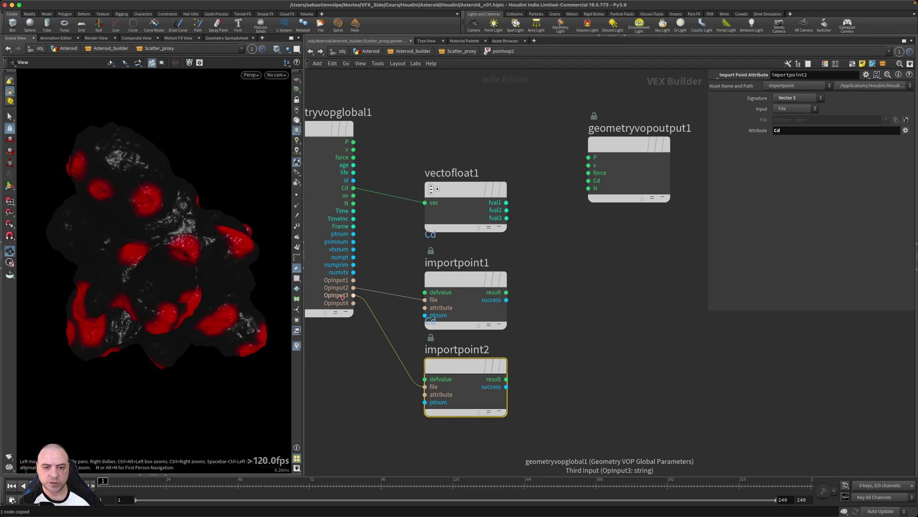
{"action": "left_click", "coordinate": [506, 379]}
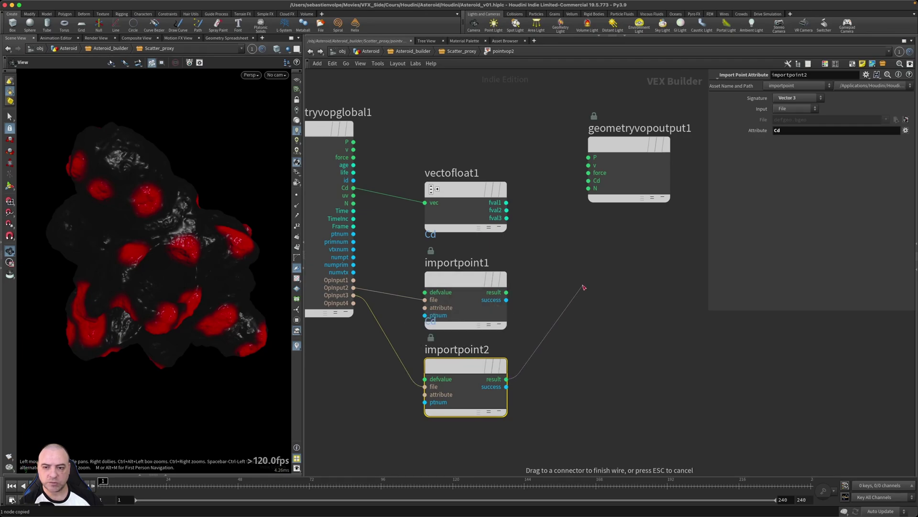
{"action": "key", "text": "Tab"}
{"action": "type", "text": "sub"}
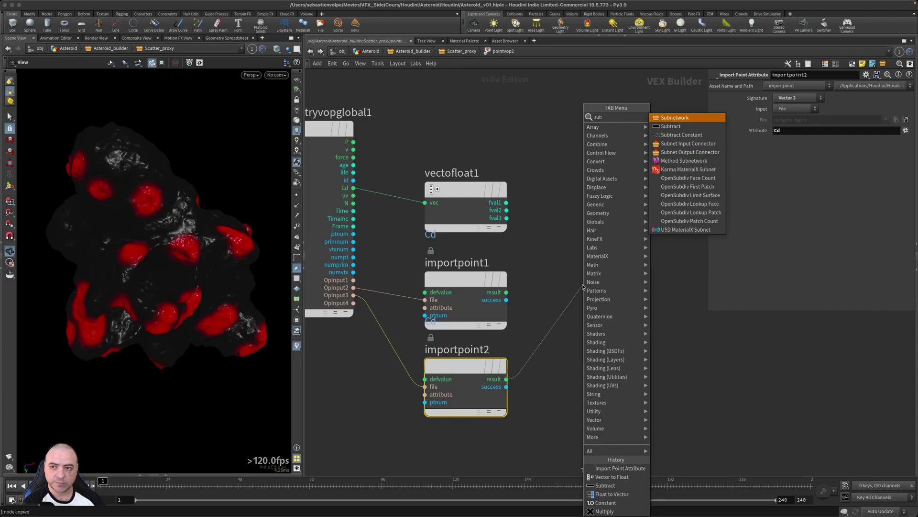
{"action": "key", "text": "Down"}
{"action": "key", "text": "Return"}
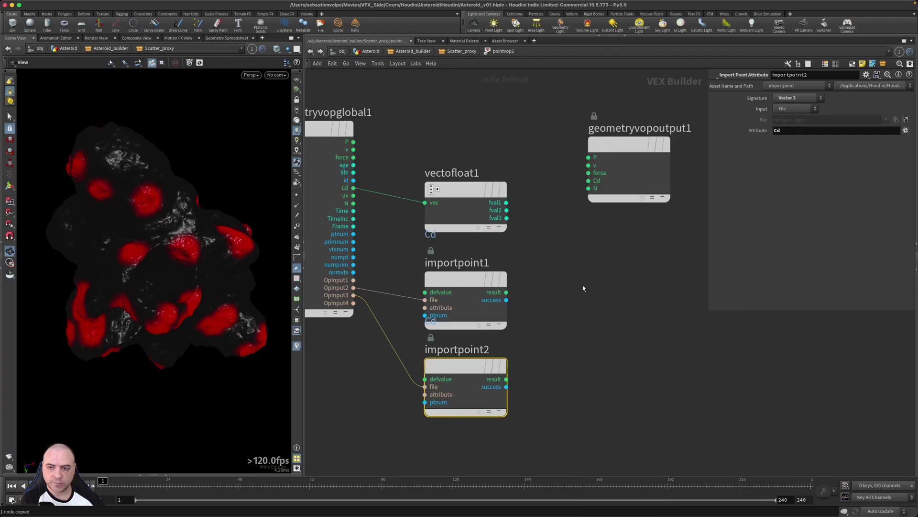
{"action": "left_click", "coordinate": [584, 287]}
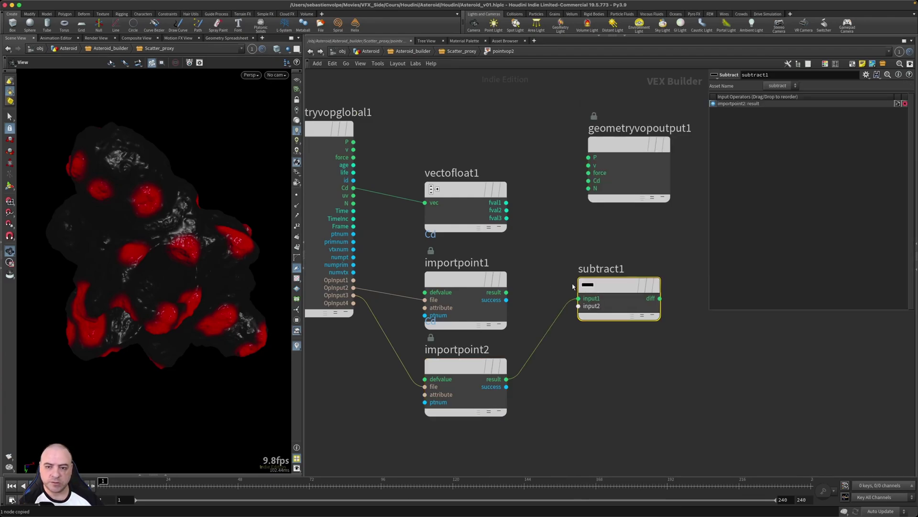
Step: Connect importpoint1's result to the second input of subtract1
{"action": "left_click", "coordinate": [506, 292]}
{"action": "left_click", "coordinate": [578, 305]}
{"action": "middle_click_drag", "start_coordinate": [625, 149], "coordinate": [540, 202]}
{"action": "left_click_drag", "start_coordinate": [540, 202], "coordinate": [643, 193]}
{"action": "middle_click_drag", "start_coordinate": [643, 193], "coordinate": [682, 182]}
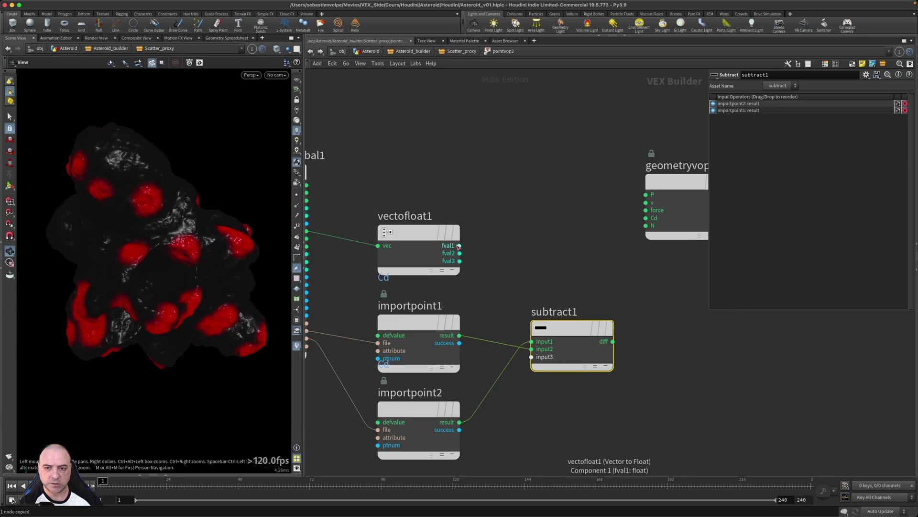
Step: Add another Subtract node fed by subtract1's diff and connect vectofloat1's fval1 to its second input
{"action": "middle_click_drag", "start_coordinate": [523, 263], "coordinate": [467, 282]}
{"action": "left_click", "coordinate": [540, 341]}
{"action": "key", "text": "Tab"}
{"action": "type", "text": "sub"}
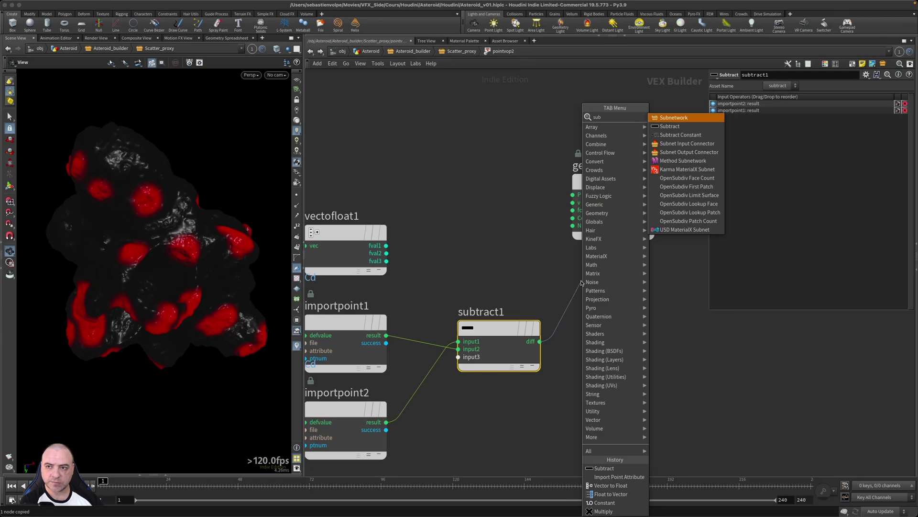
{"action": "key", "text": "Down"}
{"action": "key", "text": "Return"}
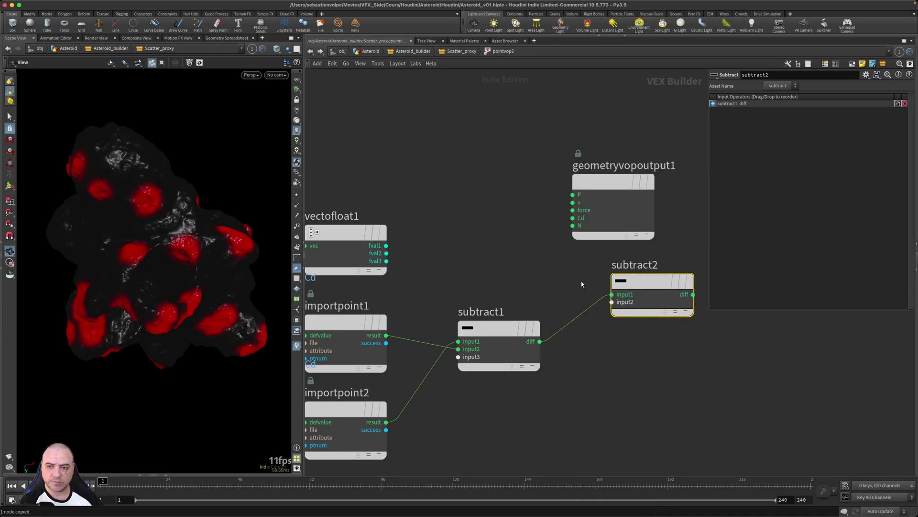
{"action": "left_click", "coordinate": [386, 245]}
{"action": "left_click", "coordinate": [615, 304]}
{"action": "scroll", "coordinate": [519, 262], "scroll_direction": "down", "scroll_amount": 3}
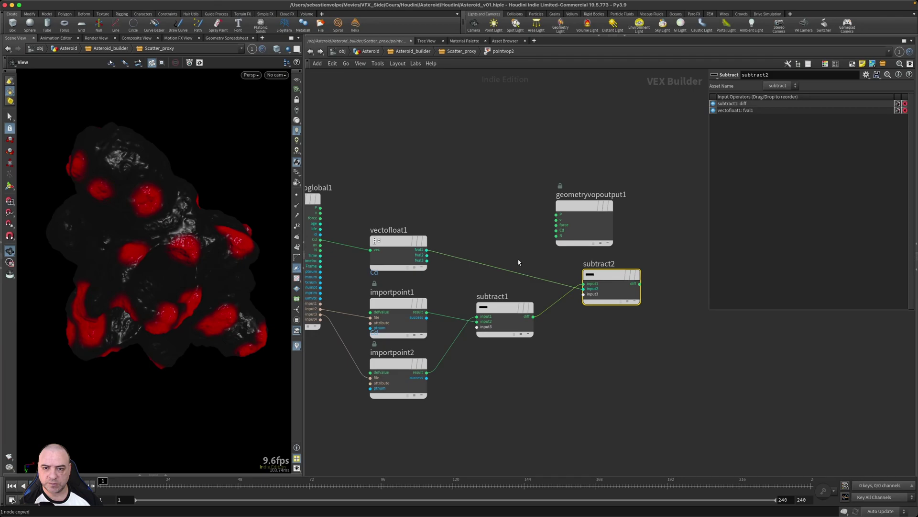
Step: Move geometryvopoutput1 away from subtract2 and connect subtract2's diff to its Cd input
{"action": "left_click_drag", "start_coordinate": [587, 202], "coordinate": [628, 195]}
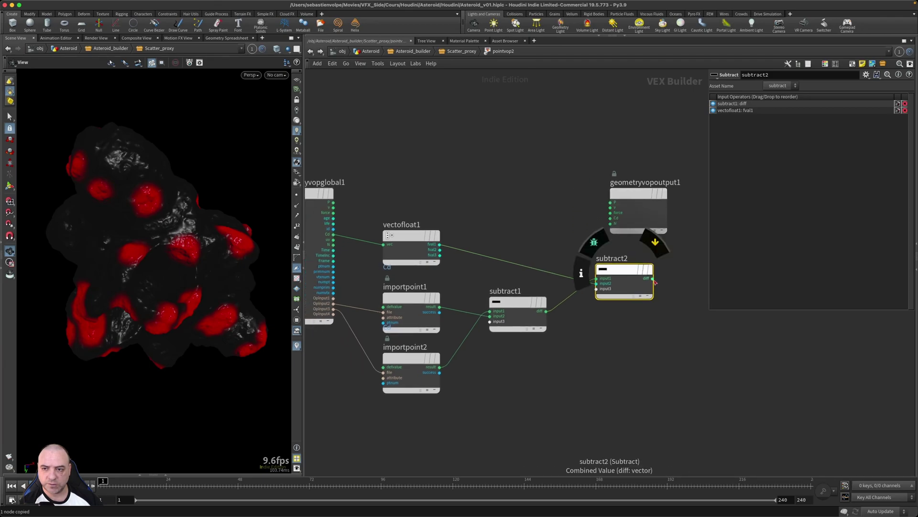
{"action": "left_click", "coordinate": [653, 279]}
{"action": "left_click", "coordinate": [610, 218]}
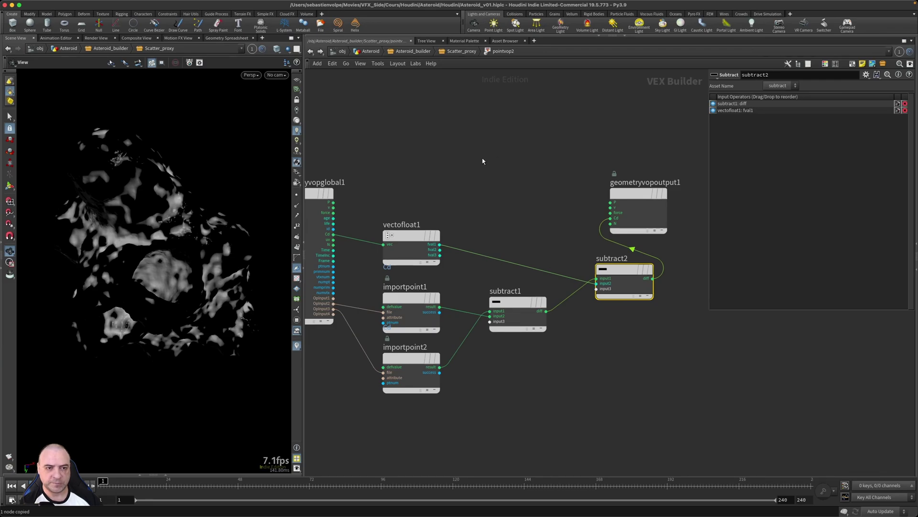
Step: Return to the Scatter_proxy network, display merge3 and set subnet8's Force Total Count to 100000
{"action": "left_click", "coordinate": [459, 52]}
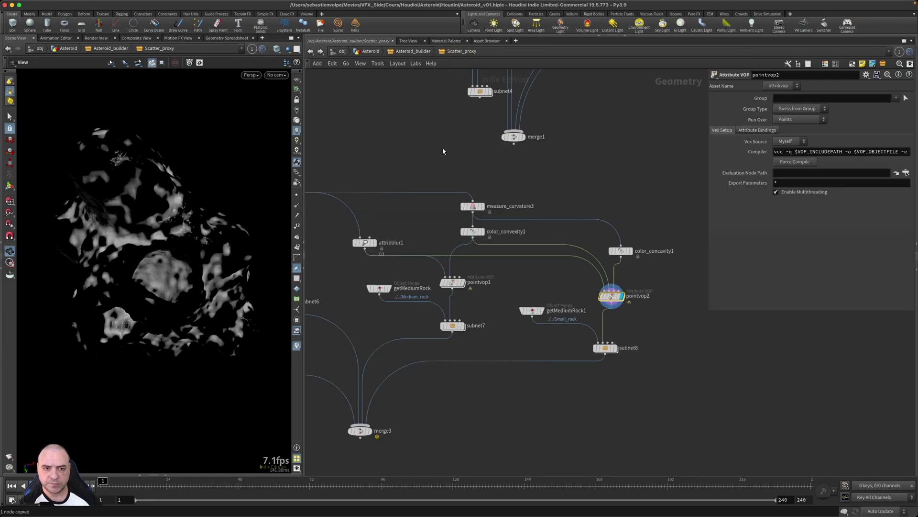
{"action": "left_click", "coordinate": [368, 431]}
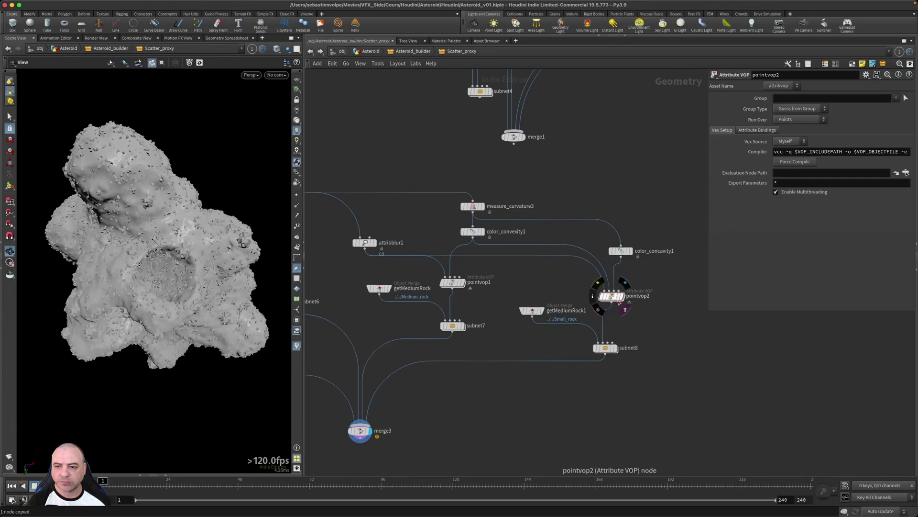
{"action": "left_click", "coordinate": [605, 348]}
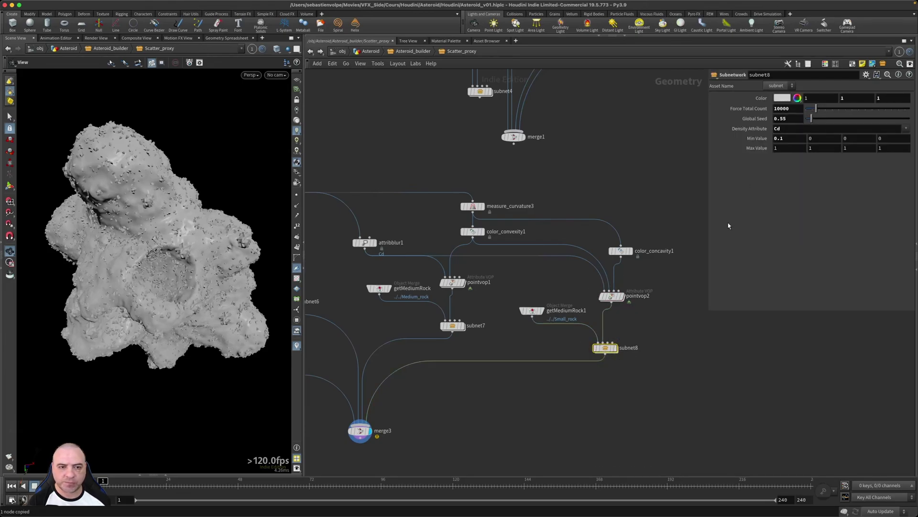
{"action": "type", "text": "0"}
{"action": "key", "text": "Return"}
{"action": "left_click_drag", "start_coordinate": [175, 255], "coordinate": [157, 301]}
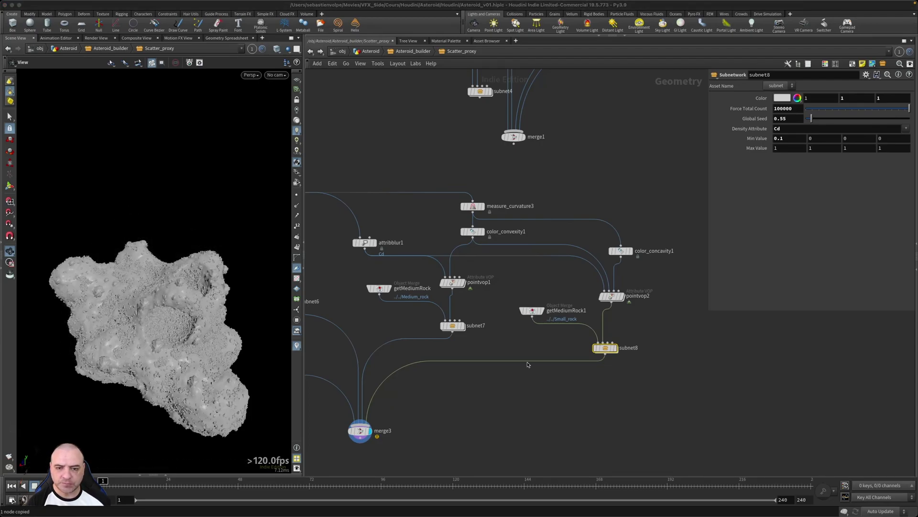
Step: Rewire merge3's first input from the asteroid_big_rock_geo_low cache to the asteroid_big_rock_geo_high cache
{"action": "left_click", "coordinate": [487, 392]}
{"action": "middle_click_drag", "start_coordinate": [463, 404], "coordinate": [532, 360]}
{"action": "scroll", "coordinate": [485, 412], "scroll_direction": "up", "scroll_amount": 2}
{"action": "middle_click_drag", "start_coordinate": [448, 436], "coordinate": [502, 398]}
{"action": "scroll", "coordinate": [485, 411], "scroll_direction": "down", "scroll_amount": 3}
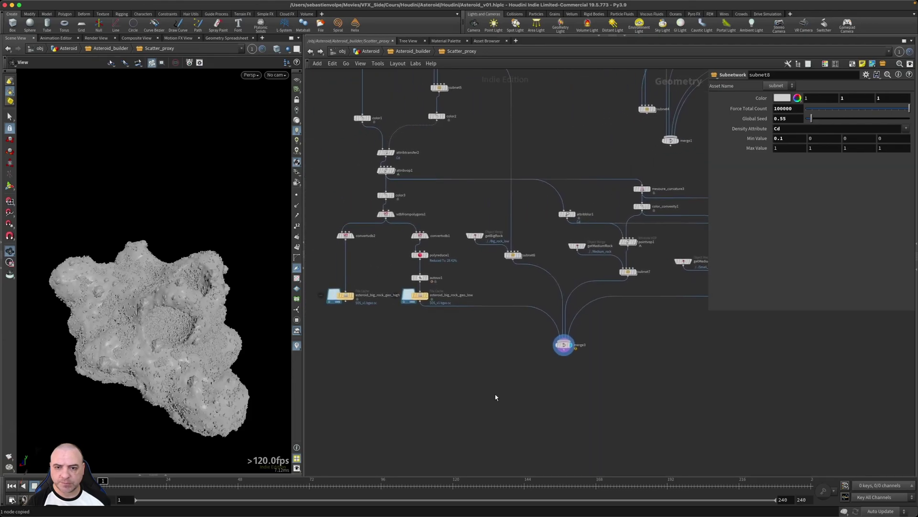
{"action": "scroll", "coordinate": [450, 375], "scroll_direction": "down", "scroll_amount": 2}
{"action": "scroll", "coordinate": [421, 356], "scroll_direction": "up", "scroll_amount": 3}
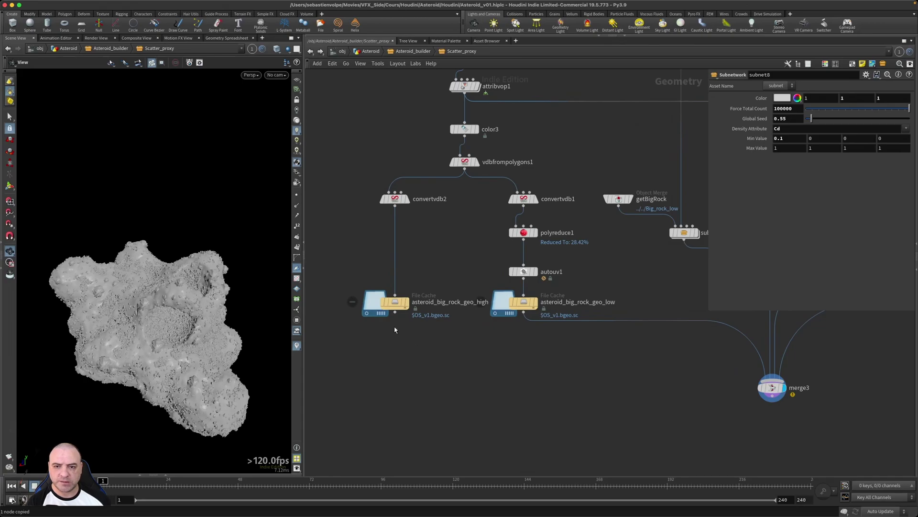
{"action": "left_click_drag", "start_coordinate": [610, 321], "coordinate": [400, 321]}
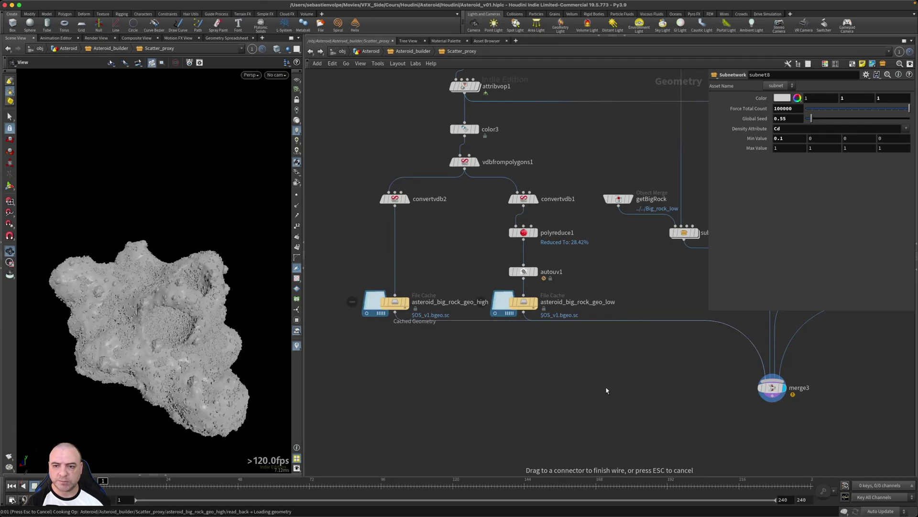
{"action": "key", "text": "ctrl+c"}
{"action": "middle_click_drag", "start_coordinate": [765, 408], "coordinate": [775, 391]}
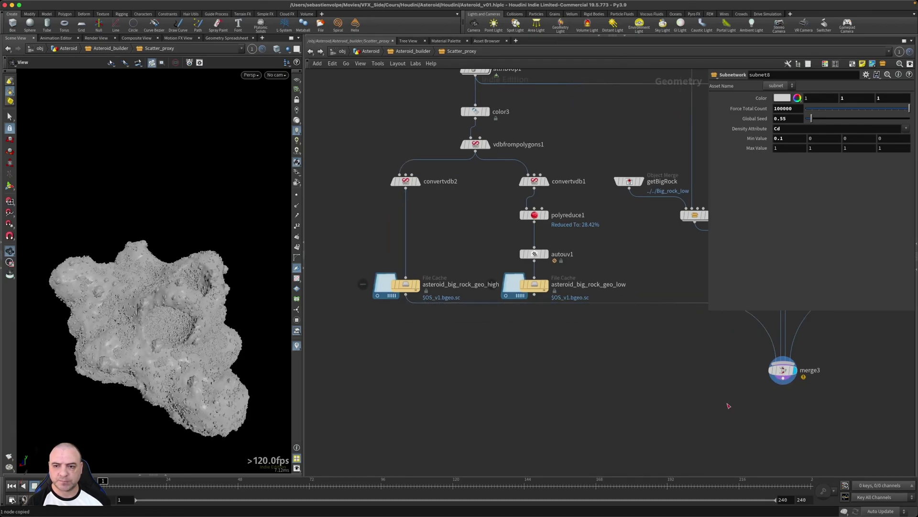
Step: Rearrange the network by placing merge3 below the file caches and shifting the color3 and VDB conversion branch to the left
{"action": "left_click_drag", "start_coordinate": [675, 418], "coordinate": [511, 443]}
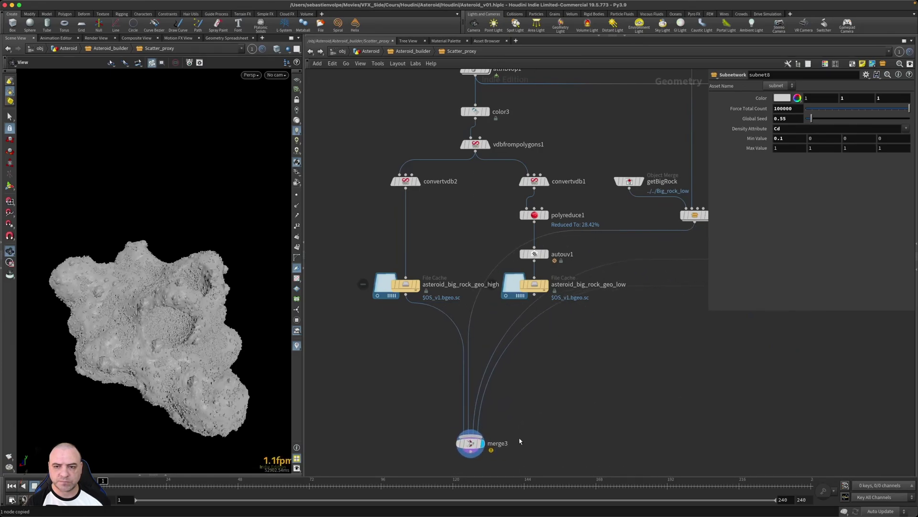
{"action": "scroll", "coordinate": [511, 443], "scroll_direction": "down", "scroll_amount": 8}
{"action": "left_click_drag", "start_coordinate": [414, 274], "coordinate": [444, 392]}
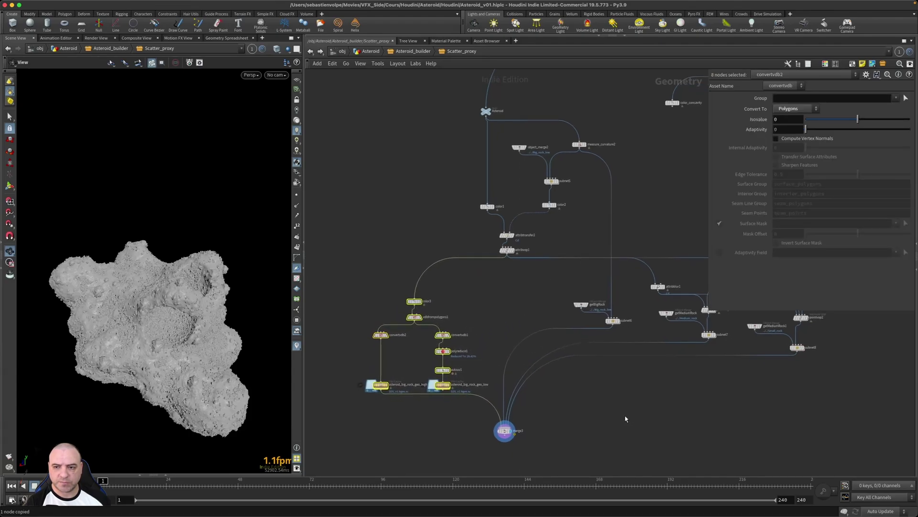
{"action": "middle_click_drag", "start_coordinate": [626, 421], "coordinate": [637, 378]}
{"action": "scroll", "coordinate": [640, 270], "scroll_direction": "up", "scroll_amount": 2}
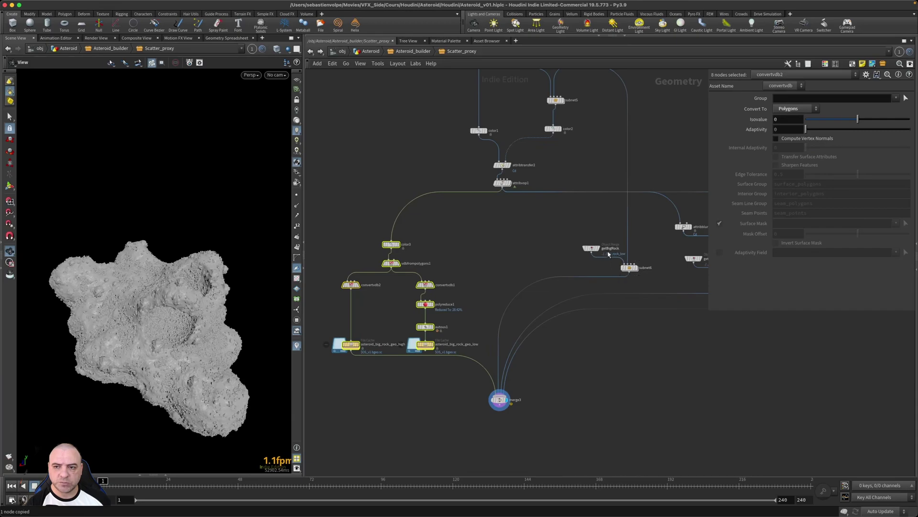
Step: Disconnect the big rock scatter subnet6 from merge3 and inspect the rocks on the asteroid surface up close
{"action": "left_click", "coordinate": [521, 269]}
{"action": "left_click_drag", "start_coordinate": [515, 265], "coordinate": [533, 292]}
{"action": "left_click_drag", "start_coordinate": [203, 347], "coordinate": [239, 347]}
{"action": "scroll", "coordinate": [164, 314], "scroll_direction": "up", "scroll_amount": 6}
{"action": "scroll", "coordinate": [170, 316], "scroll_direction": "down", "scroll_amount": 5}
{"action": "scroll", "coordinate": [143, 326], "scroll_direction": "up", "scroll_amount": 8}
{"action": "scroll", "coordinate": [195, 346], "scroll_direction": "down", "scroll_amount": 5}
{"action": "scroll", "coordinate": [187, 338], "scroll_direction": "up", "scroll_amount": 5}
{"action": "scroll", "coordinate": [187, 338], "scroll_direction": "down", "scroll_amount": 5}
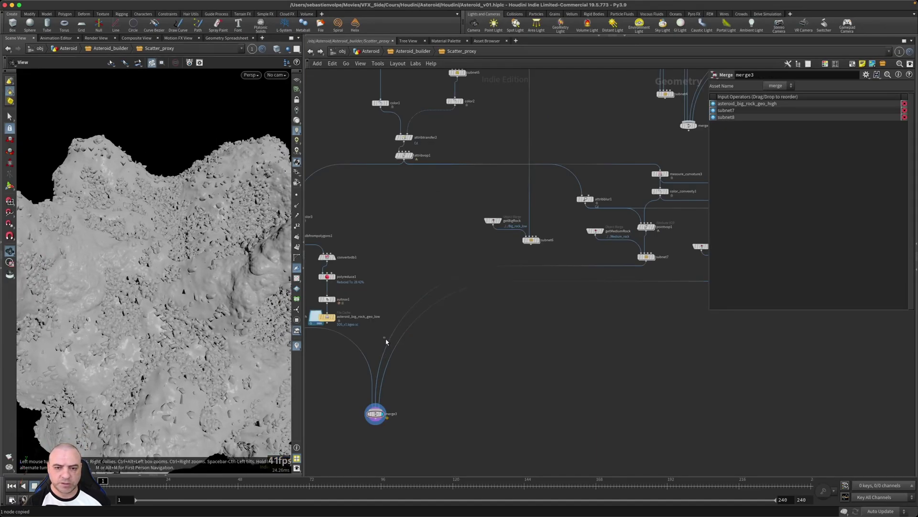
Step: Insert a Normal node between subnet7 and merge3, and a copy of it between subnet8 and merge3
{"action": "key", "text": "Tab"}
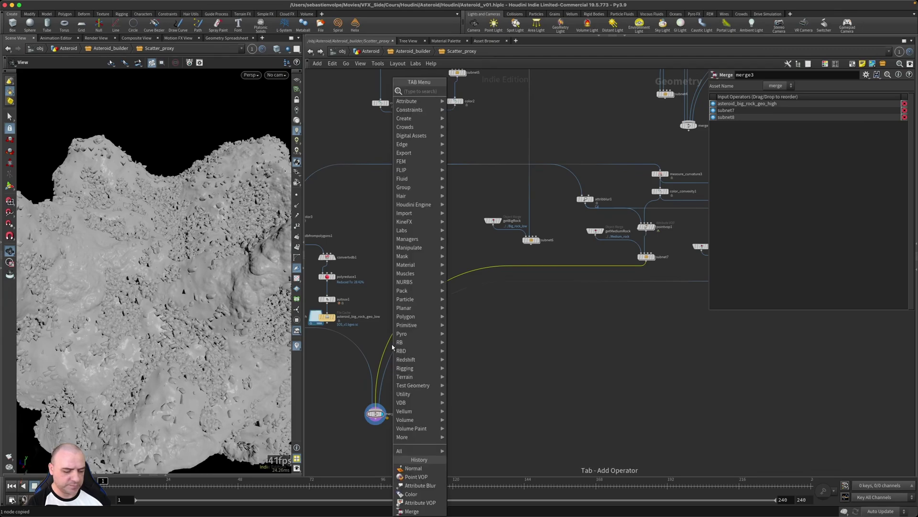
{"action": "type", "text": "nor"}
{"action": "key", "text": "Return"}
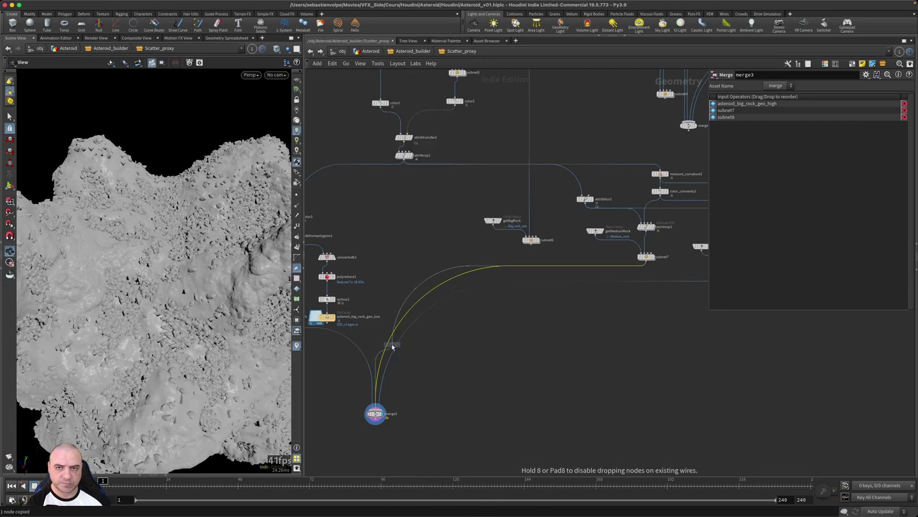
{"action": "left_click", "coordinate": [379, 344]}
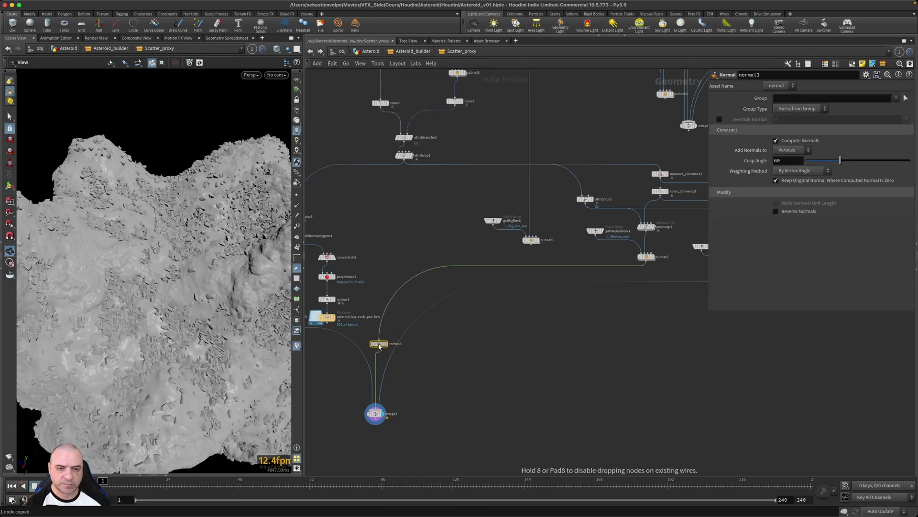
{"action": "left_click_drag", "start_coordinate": [379, 345], "coordinate": [407, 335], "text": "alt"}
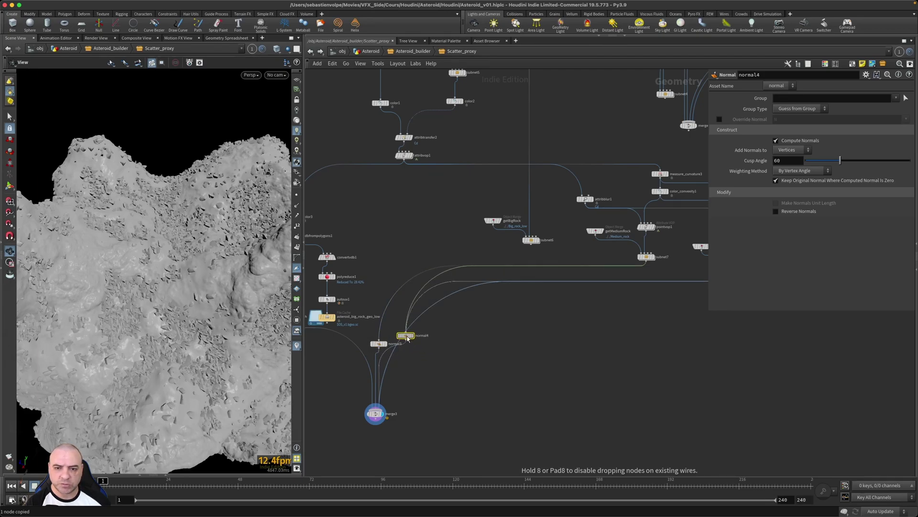
{"action": "left_click_drag", "start_coordinate": [477, 394], "coordinate": [345, 392]}
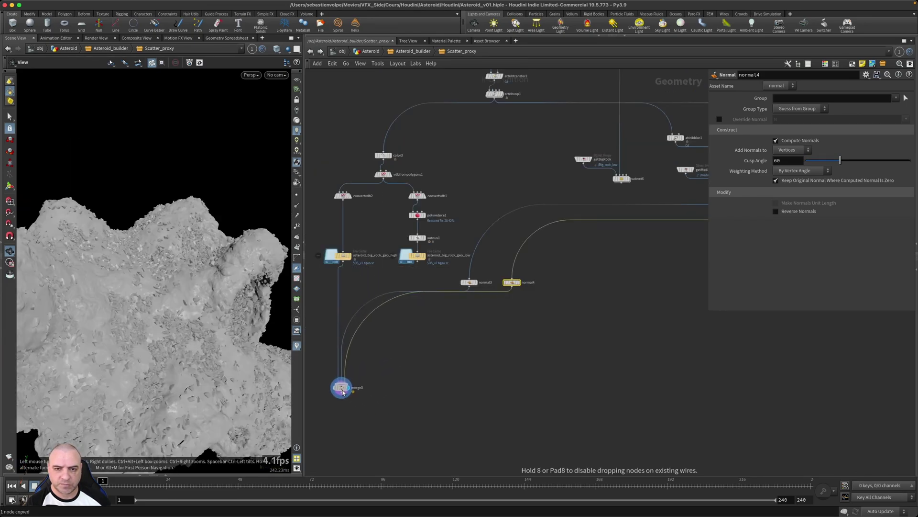
{"action": "middle_click_drag", "start_coordinate": [404, 379], "coordinate": [419, 361]}
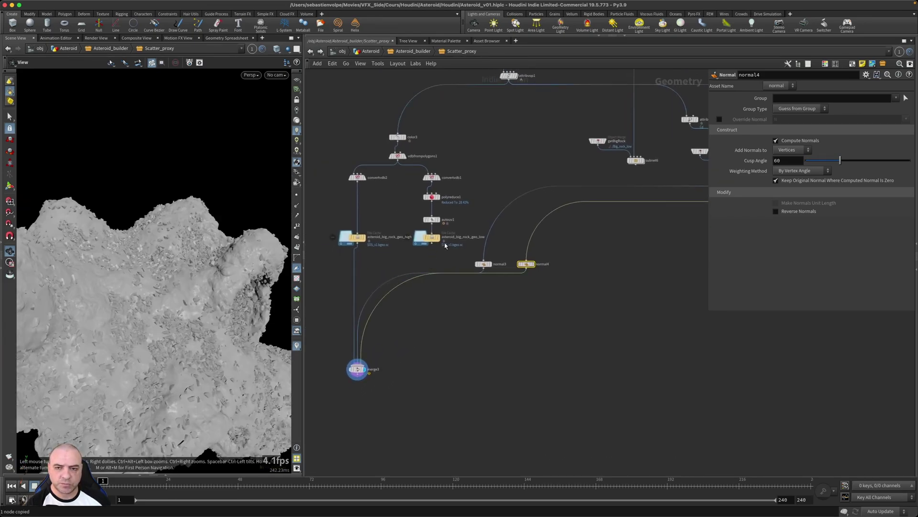
Step: Add a Labs Maps Baker node fed by the asteroid_big_rock_geo_low cache
{"action": "scroll", "coordinate": [432, 250], "scroll_direction": "down", "scroll_amount": 3}
{"action": "scroll", "coordinate": [428, 246], "scroll_direction": "up", "scroll_amount": 6}
{"action": "left_click", "coordinate": [422, 244]}
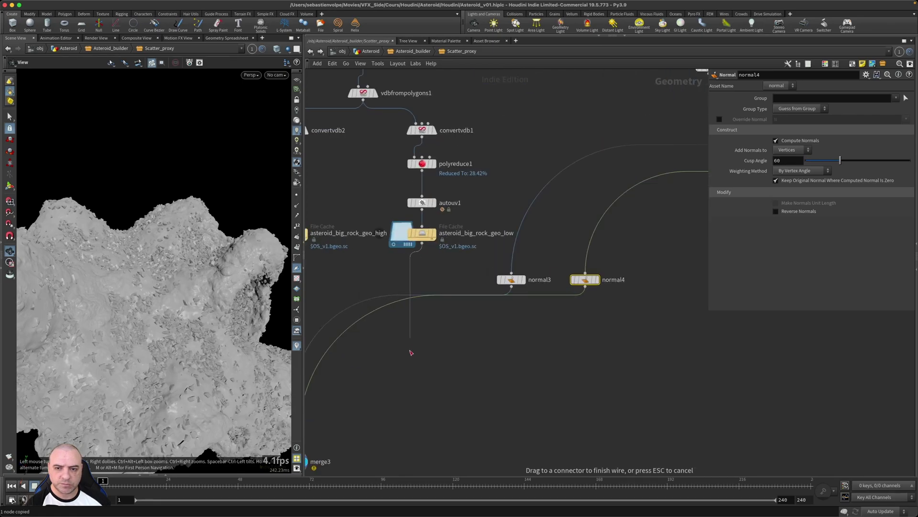
{"action": "key", "text": "Tab"}
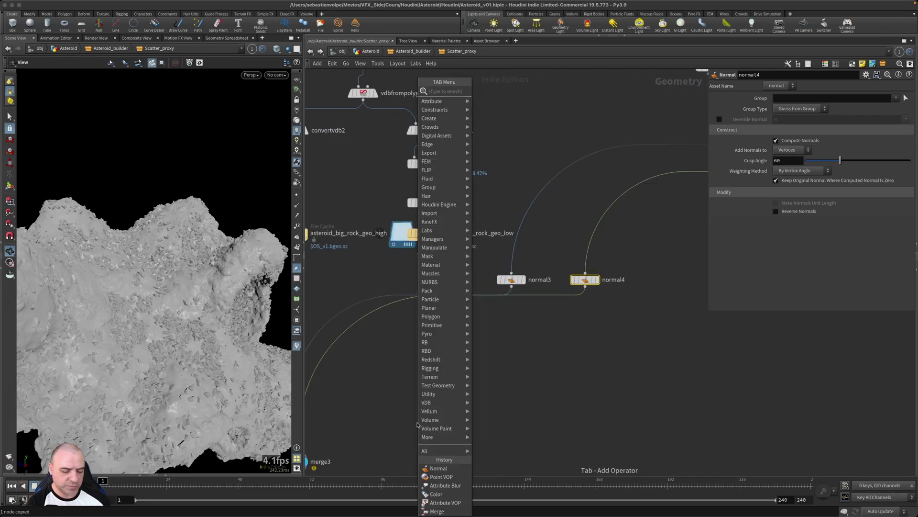
{"action": "type", "text": "bake"}
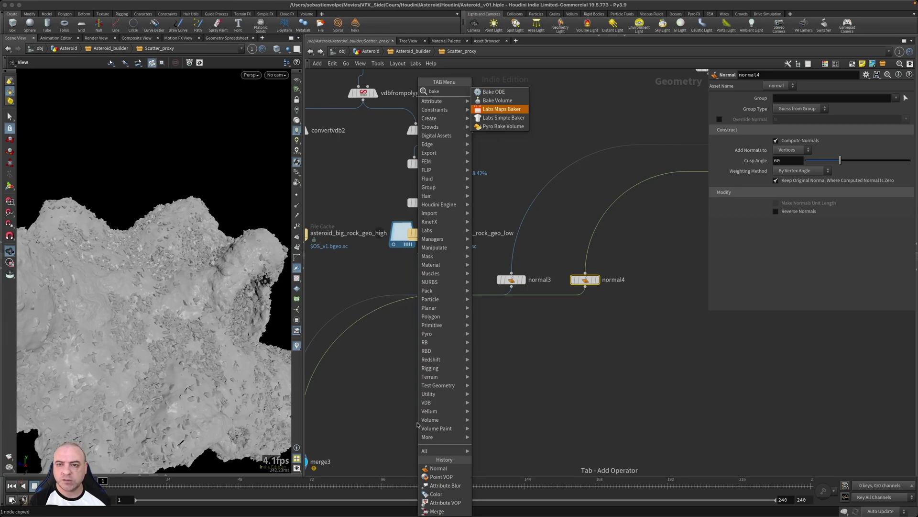
{"action": "key", "text": "Return"}
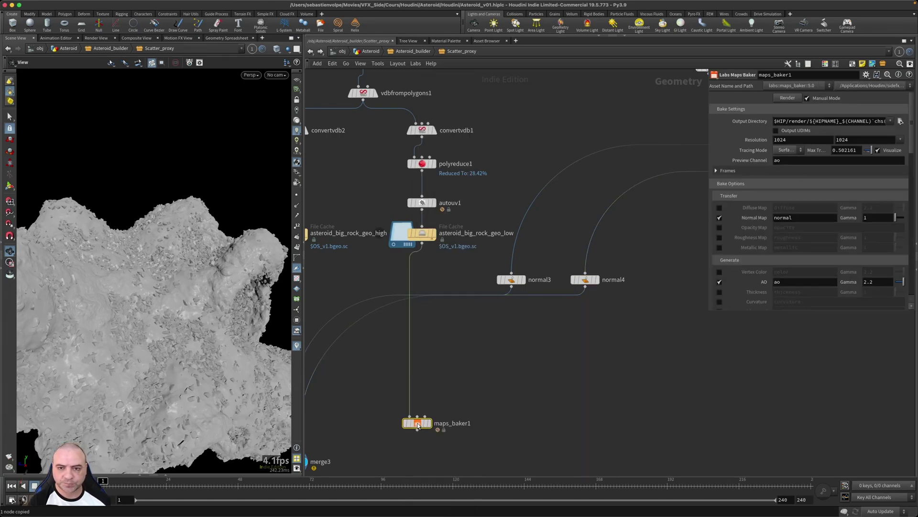
{"action": "middle_click_drag", "start_coordinate": [475, 388], "coordinate": [528, 372]}
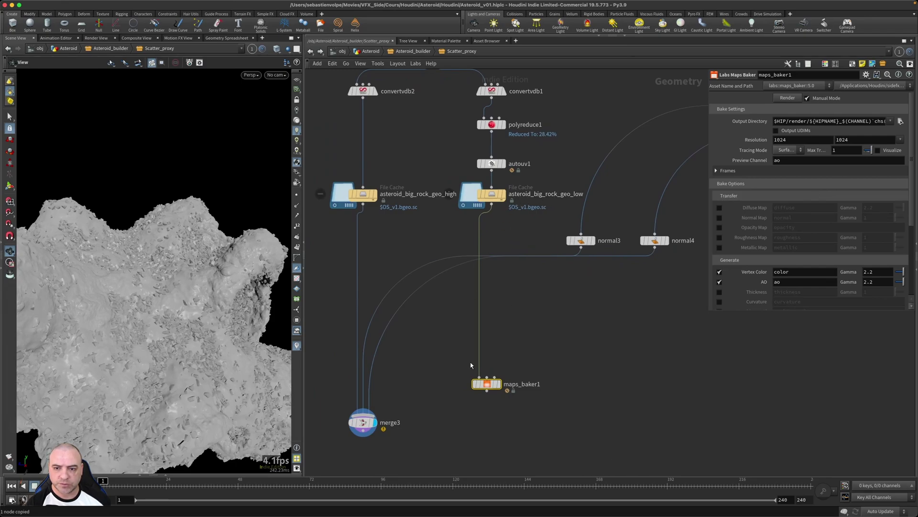
Step: Place maps_baker1 below merge3, wire merge3 into its second input and display the baker
{"action": "left_click_drag", "start_coordinate": [485, 386], "coordinate": [444, 409]}
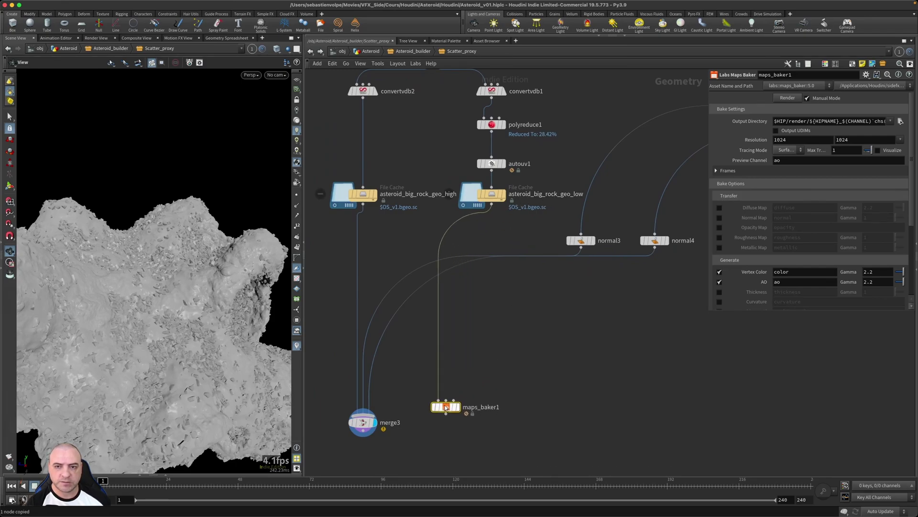
{"action": "middle_click_drag", "start_coordinate": [484, 384], "coordinate": [512, 361]}
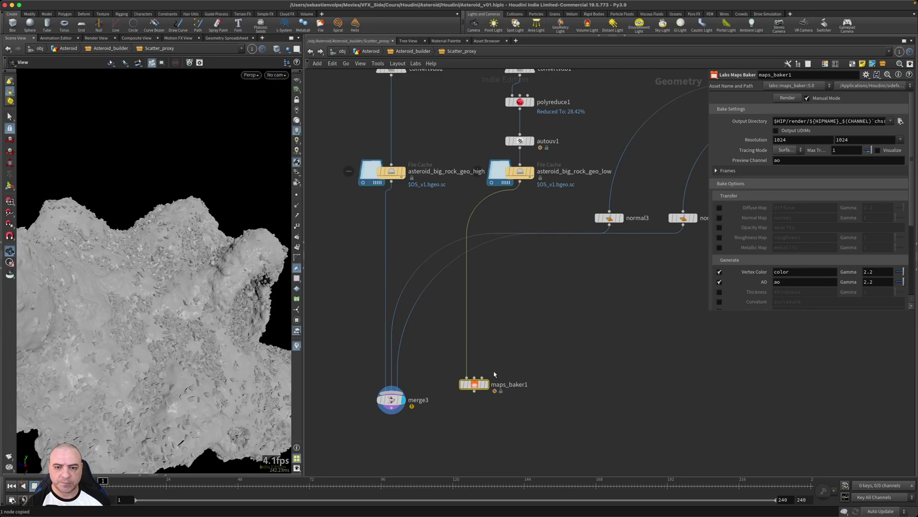
{"action": "left_click_drag", "start_coordinate": [483, 385], "coordinate": [368, 423]}
{"action": "middle_click_drag", "start_coordinate": [420, 421], "coordinate": [466, 351]}
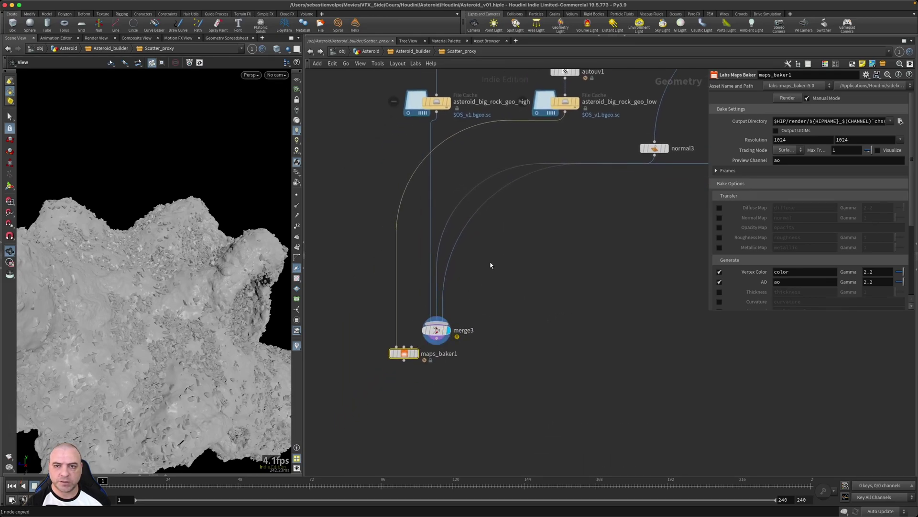
{"action": "left_click_drag", "start_coordinate": [402, 355], "coordinate": [399, 396]}
{"action": "left_click_drag", "start_coordinate": [436, 343], "coordinate": [402, 383]}
{"action": "left_click", "coordinate": [415, 394]}
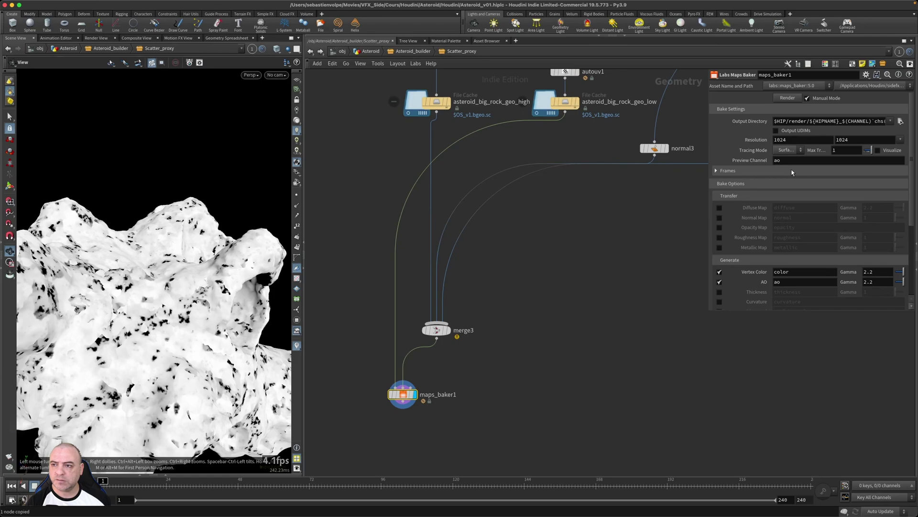
Step: Enable Visualize on maps_baker1, enlarge its parameter pane and inspect the tracing preview around the asteroid
{"action": "left_click", "coordinate": [879, 151]}
{"action": "left_click_drag", "start_coordinate": [708, 312], "coordinate": [641, 379]}
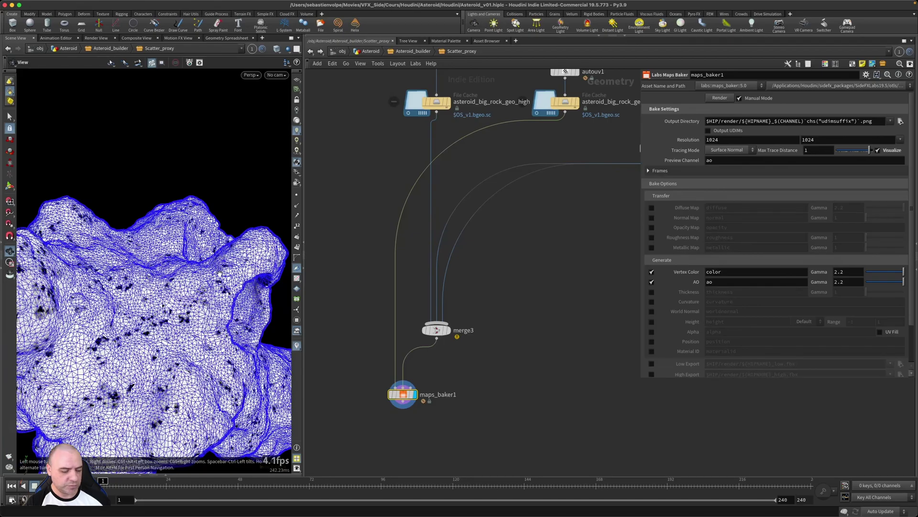
{"action": "left_click_drag", "start_coordinate": [221, 272], "coordinate": [177, 282]}
{"action": "middle_click_drag", "start_coordinate": [215, 297], "coordinate": [158, 298]}
{"action": "scroll", "coordinate": [172, 292], "scroll_direction": "up", "scroll_amount": 5}
{"action": "left_click_drag", "start_coordinate": [181, 287], "coordinate": [206, 287]}
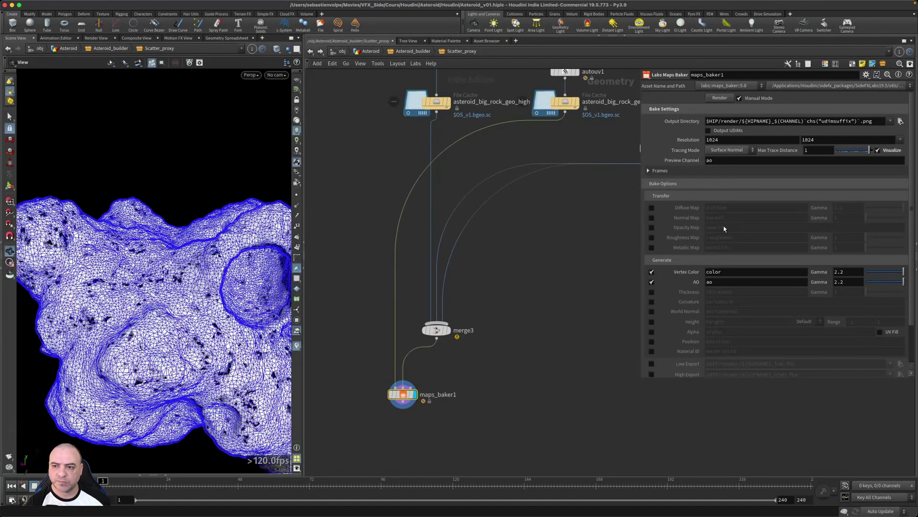
Step: Disable Vertex Color and AO on maps_baker1, enable Normal Map, and render the bake
{"action": "left_click", "coordinate": [652, 271]}
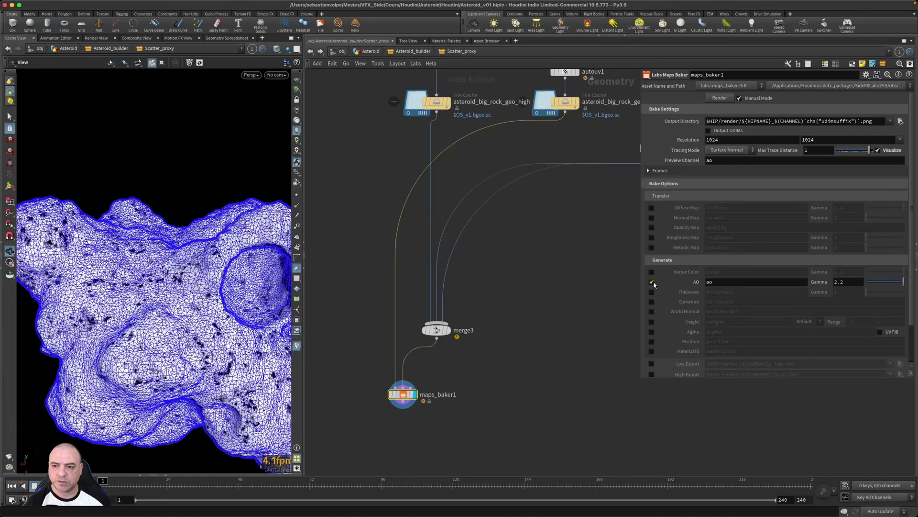
{"action": "left_click", "coordinate": [651, 282]}
{"action": "left_click", "coordinate": [651, 217]}
{"action": "left_click", "coordinate": [720, 98]}
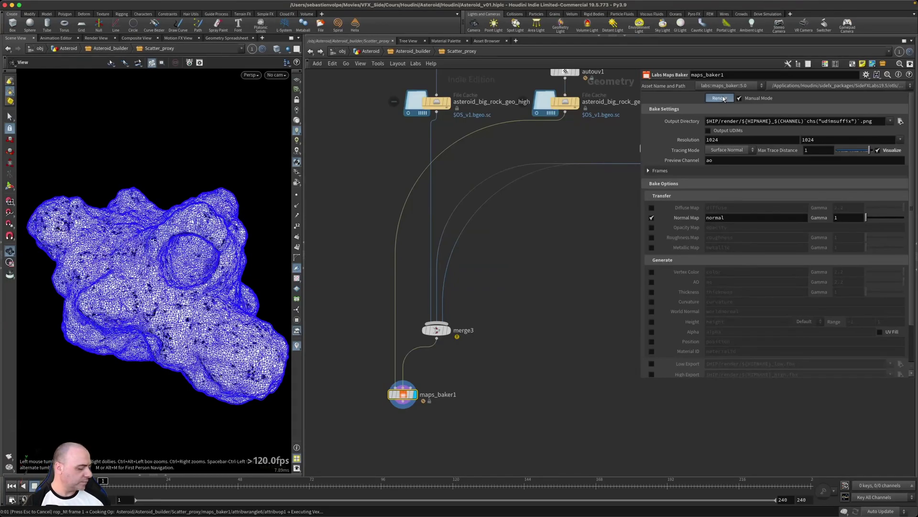
Step: Turn off Visualize, set the Preview Channel to normal, and inspect the baked normals around the asteroid
{"action": "left_click", "coordinate": [881, 153]}
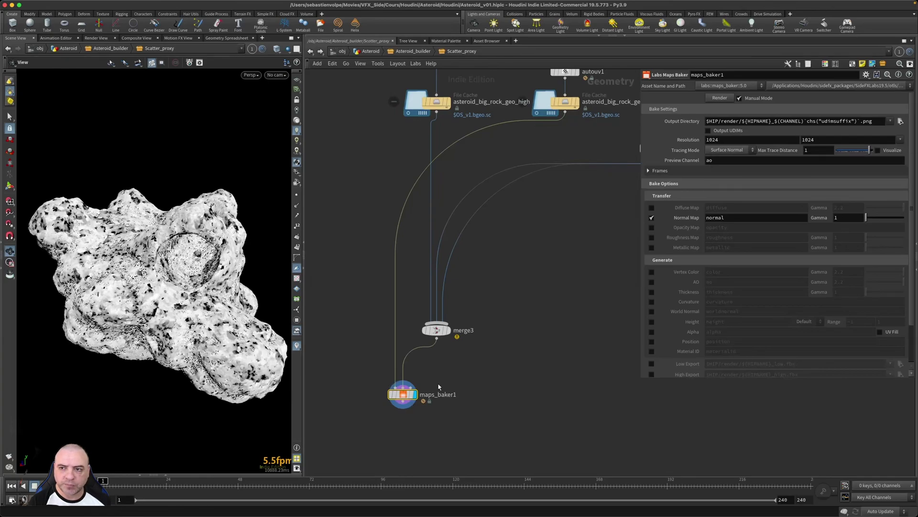
{"action": "left_click", "coordinate": [712, 218]}
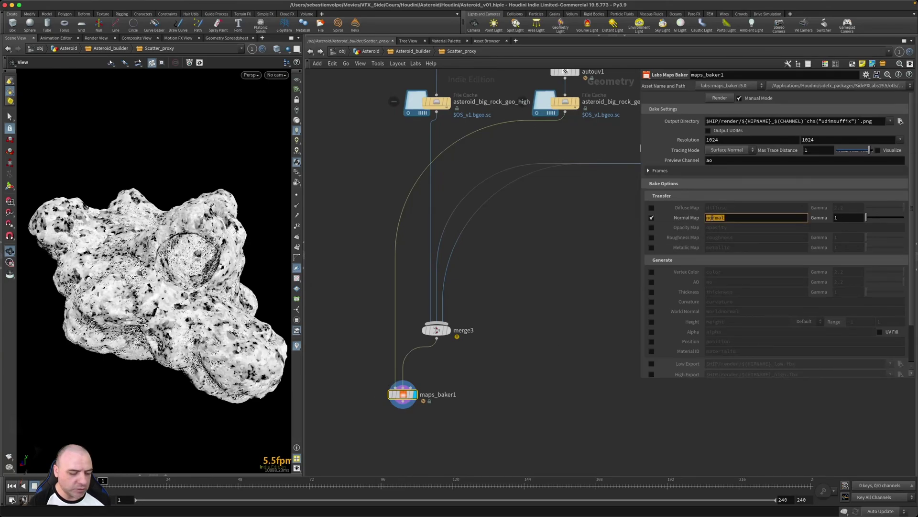
{"action": "left_click", "coordinate": [717, 161]}
{"action": "type", "text": "normal"}
{"action": "key", "text": "Return"}
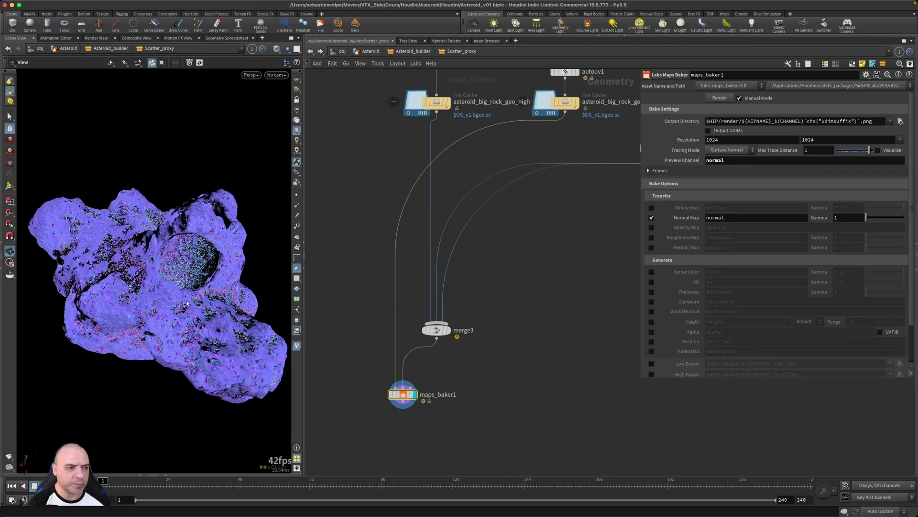
{"action": "left_click_drag", "start_coordinate": [146, 282], "coordinate": [172, 237]}
{"action": "scroll", "coordinate": [145, 273], "scroll_direction": "up", "scroll_amount": 5}
{"action": "scroll", "coordinate": [112, 258], "scroll_direction": "down", "scroll_amount": 5}
{"action": "left_click_drag", "start_coordinate": [191, 254], "coordinate": [230, 285]}
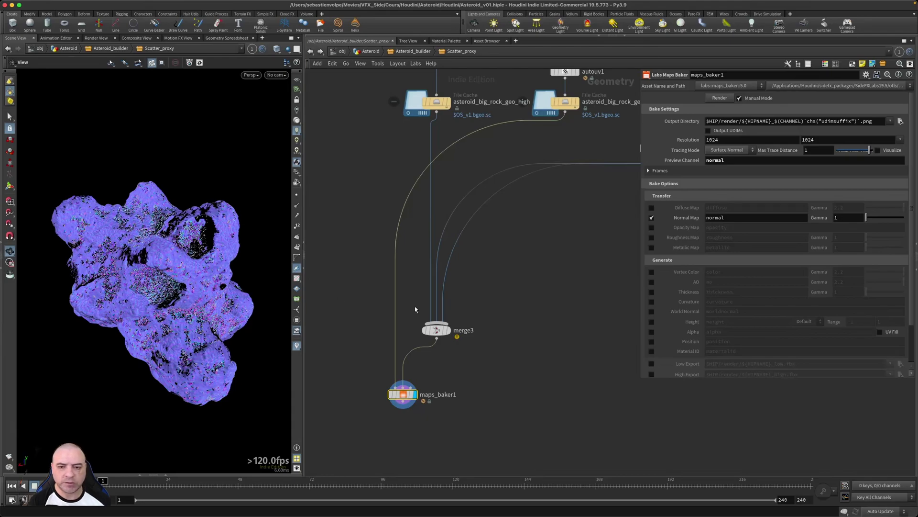
Step: Compare the current asteroid render with an earlier snapshot in the Render View
{"action": "middle_click_drag", "start_coordinate": [523, 328], "coordinate": [494, 304]}
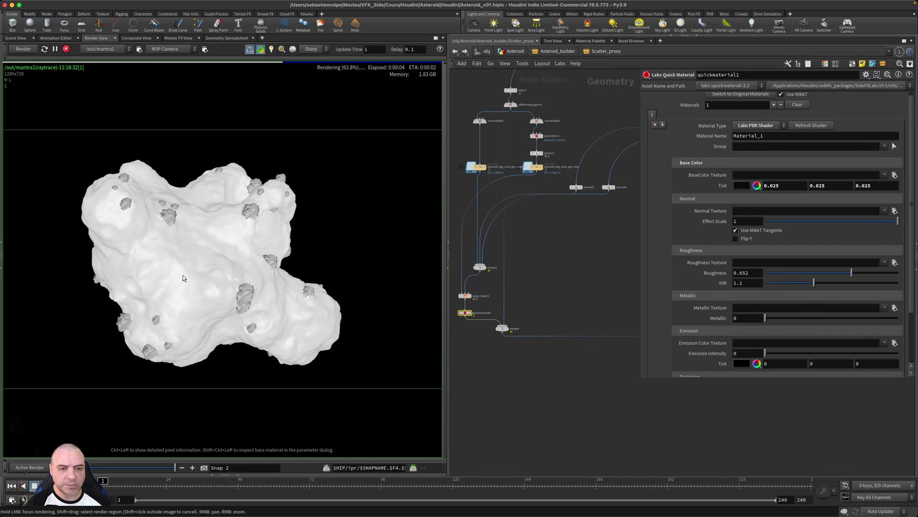
{"action": "left_click_drag", "start_coordinate": [175, 468], "coordinate": [98, 469]}
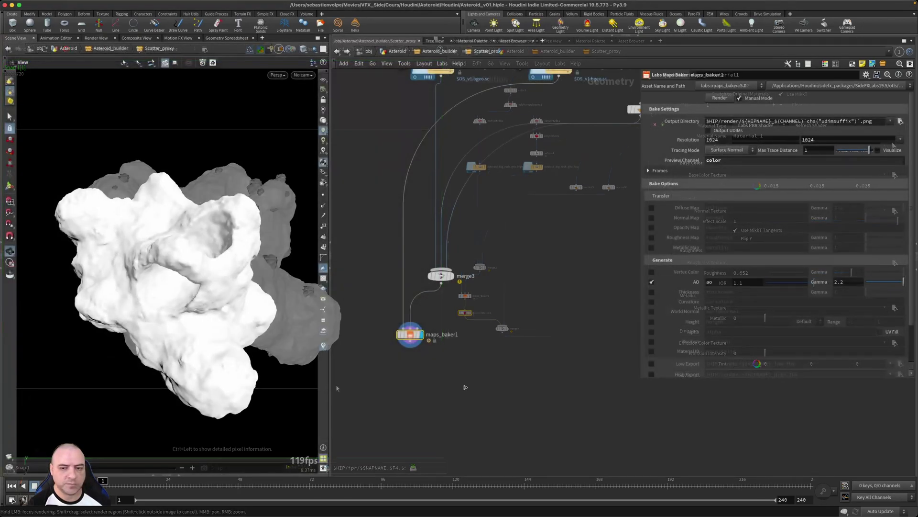
Step: Add a Null node fed by maps_baker1 and rename it OUT_ASTEROID
{"action": "left_click_drag", "start_coordinate": [410, 345], "coordinate": [414, 387]}
{"action": "key", "text": "Tab"}
{"action": "type", "text": "null"}
{"action": "key", "text": "Return"}
{"action": "left_click", "coordinate": [433, 399]}
{"action": "key", "text": "BackSpace"}
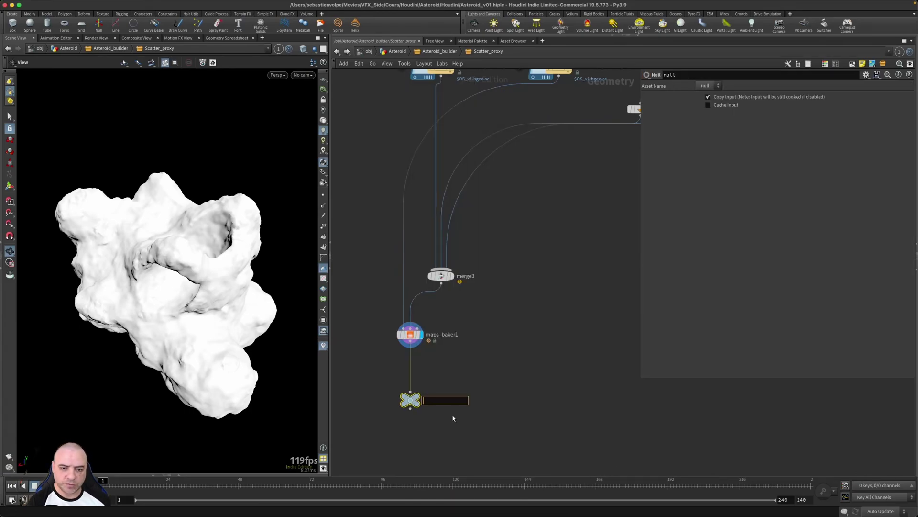
{"action": "type", "text": "OUT_"}
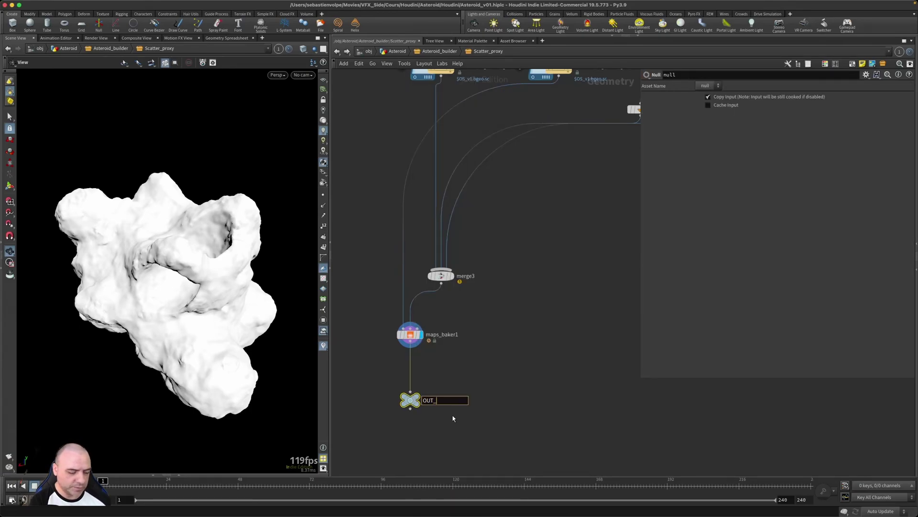
{"action": "type", "text": "ASTEROID"}
{"action": "key", "text": "Return"}
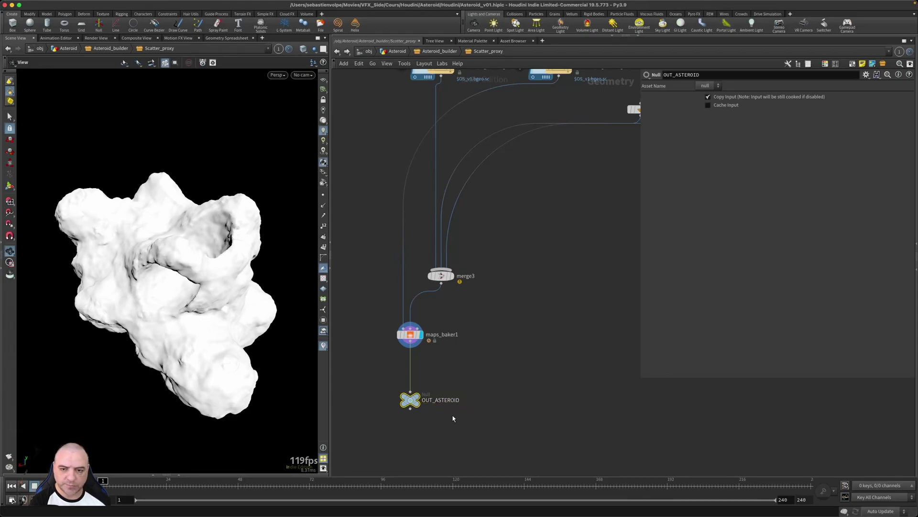
Step: Detach output0 from the old merge branch, place it below OUT_ASTEROID and wire it to that null
{"action": "scroll", "coordinate": [503, 410], "scroll_direction": "down", "scroll_amount": 2}
{"action": "scroll", "coordinate": [507, 411], "scroll_direction": "down", "scroll_amount": 3}
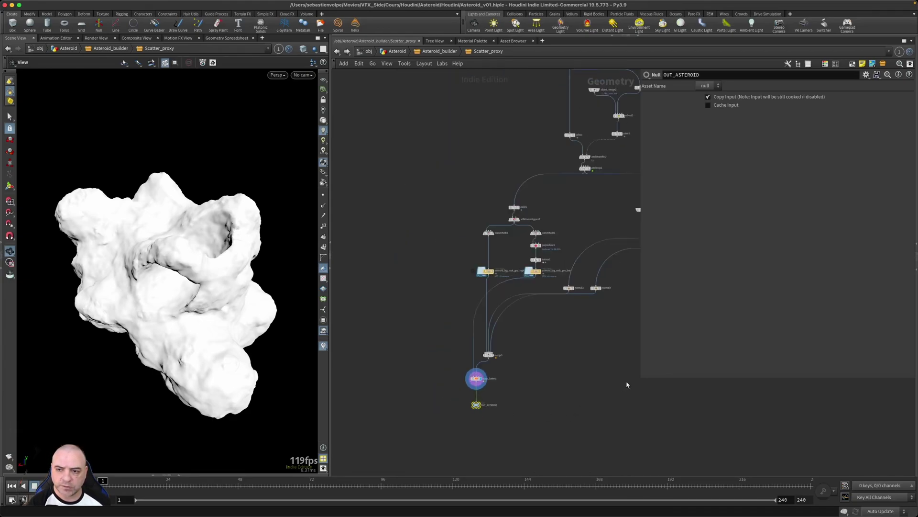
{"action": "left_click_drag", "start_coordinate": [640, 377], "coordinate": [779, 330]}
{"action": "middle_click_drag", "start_coordinate": [722, 335], "coordinate": [549, 380]}
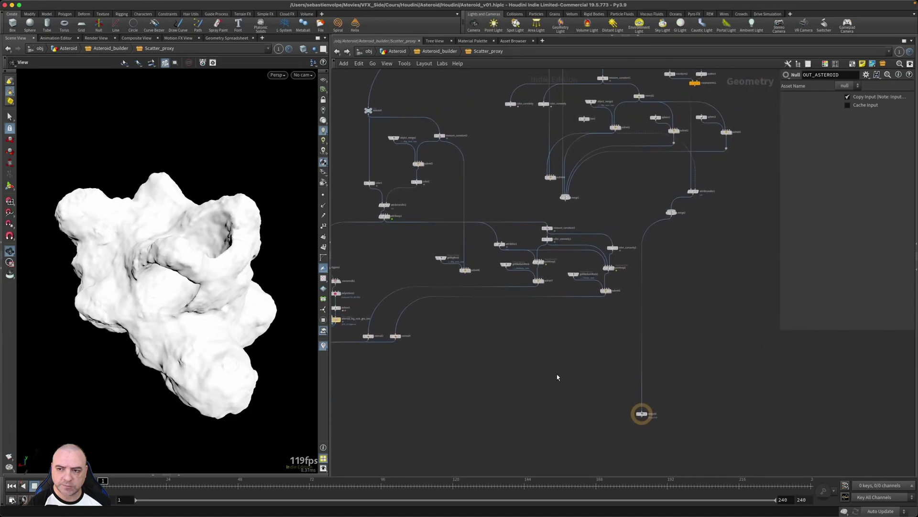
{"action": "scroll", "coordinate": [642, 381], "scroll_direction": "up", "scroll_amount": 2}
{"action": "left_click_drag", "start_coordinate": [638, 422], "coordinate": [683, 178]}
{"action": "left_click", "coordinate": [683, 177]}
{"action": "scroll", "coordinate": [670, 182], "scroll_direction": "up", "scroll_amount": 5}
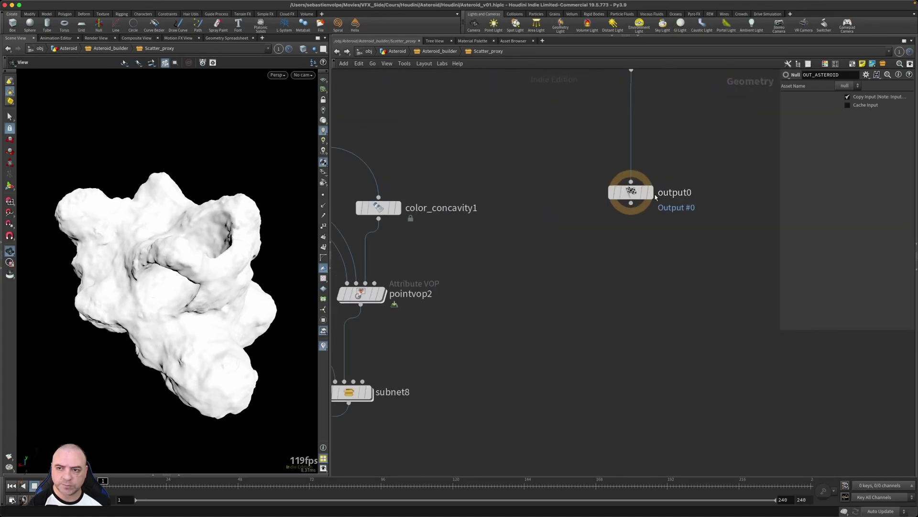
{"action": "scroll", "coordinate": [637, 273], "scroll_direction": "down", "scroll_amount": 8}
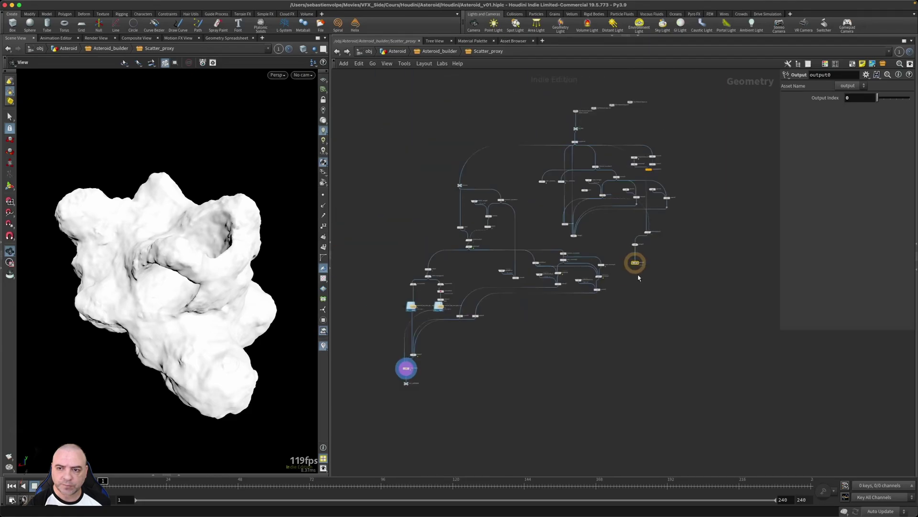
{"action": "left_click_drag", "start_coordinate": [638, 273], "coordinate": [472, 339]}
{"action": "scroll", "coordinate": [462, 368], "scroll_direction": "up", "scroll_amount": 5}
{"action": "left_click_drag", "start_coordinate": [452, 400], "coordinate": [471, 356]}
Step: Delete the old scatter branch below the imported geometry, including its merges, attribute transfer, subnets and measure curvature node
{"action": "middle_click_drag", "start_coordinate": [547, 341], "coordinate": [437, 423]}
{"action": "middle_click_drag", "start_coordinate": [539, 378], "coordinate": [482, 408]}
{"action": "middle_click_drag", "start_coordinate": [681, 346], "coordinate": [532, 396]}
{"action": "scroll", "coordinate": [558, 395], "scroll_direction": "down", "scroll_amount": 4}
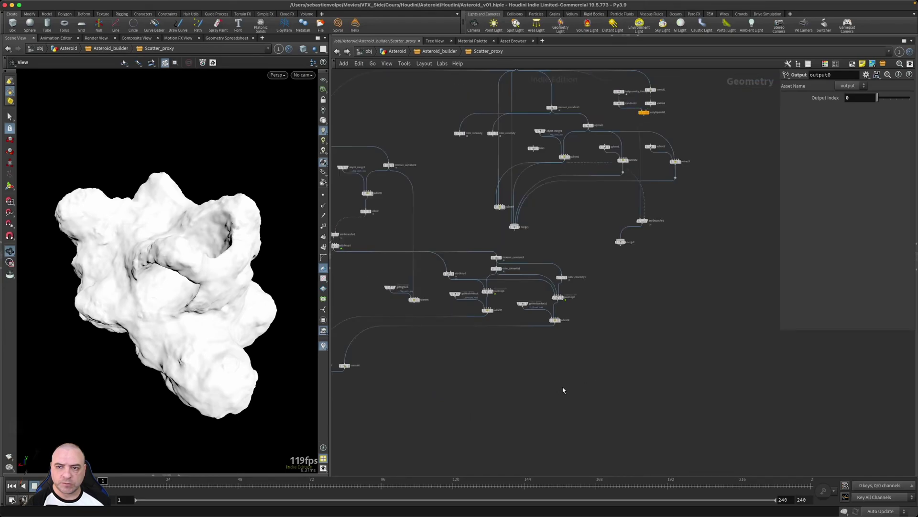
{"action": "middle_click_drag", "start_coordinate": [675, 287], "coordinate": [651, 359]}
{"action": "left_click_drag", "start_coordinate": [636, 355], "coordinate": [537, 306]}
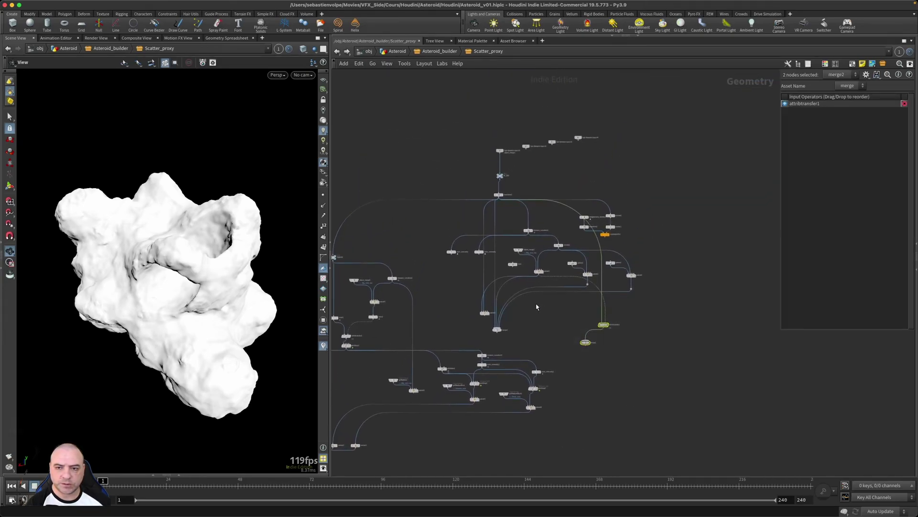
{"action": "left_click", "coordinate": [439, 260]}
{"action": "left_click_drag", "start_coordinate": [604, 339], "coordinate": [468, 280]}
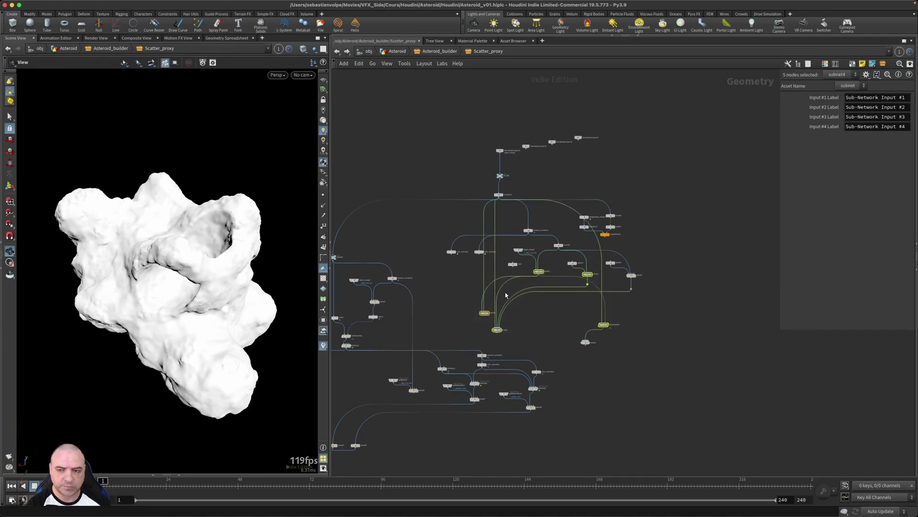
{"action": "key", "text": "Delete"}
{"action": "key", "text": "Delete"}
{"action": "left_click_drag", "start_coordinate": [636, 298], "coordinate": [428, 243]}
{"action": "key", "text": "Delete"}
{"action": "middle_click_drag", "start_coordinate": [539, 232], "coordinate": [554, 252]}
{"action": "left_click", "coordinate": [545, 252]}
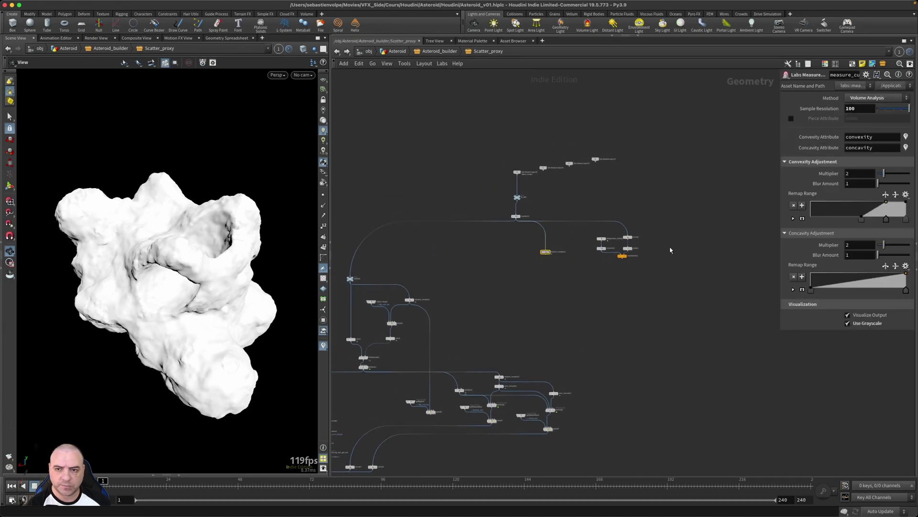
Step: Try to select the group of leftover nodes beside the deleted branch, and dismiss the fatal error dialog
{"action": "left_click_drag", "start_coordinate": [677, 221], "coordinate": [593, 264]}
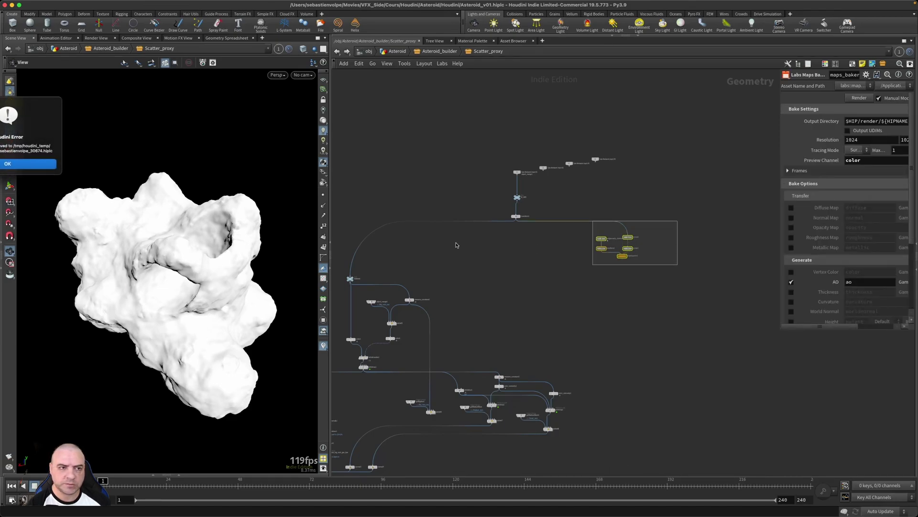
{"action": "left_click_drag", "start_coordinate": [27, 105], "coordinate": [106, 125]}
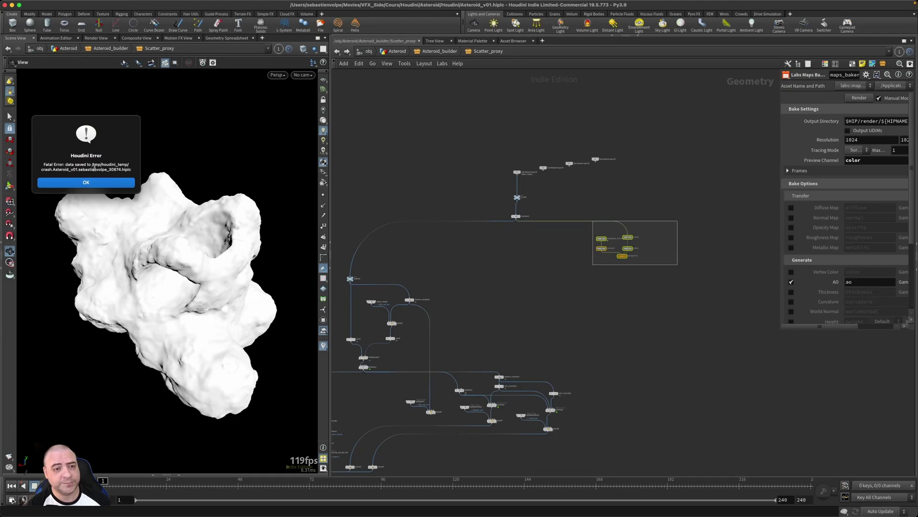
{"action": "left_click", "coordinate": [86, 182]}
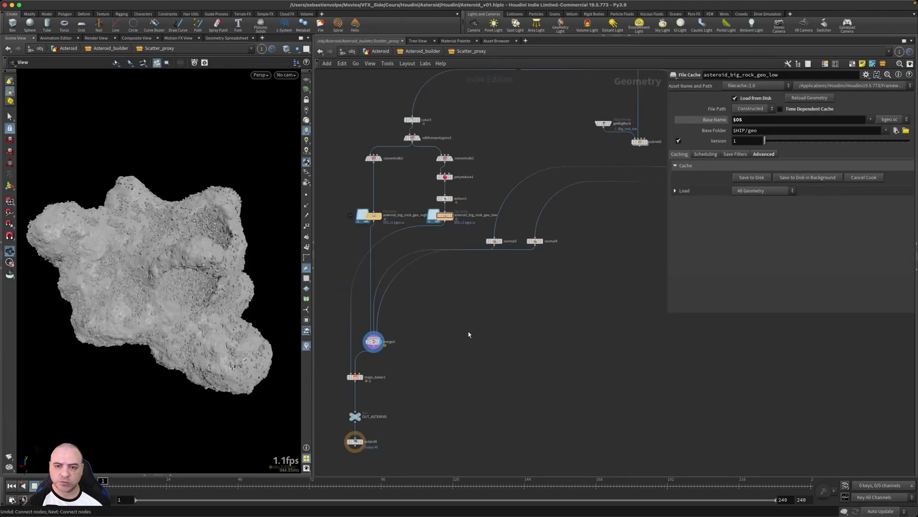
Step: Add a Merge node combining asteroid_big_rock_geo_low, normal3, normal4 and subnet6, display it and place it below subnet6
{"action": "key", "text": "Tab"}
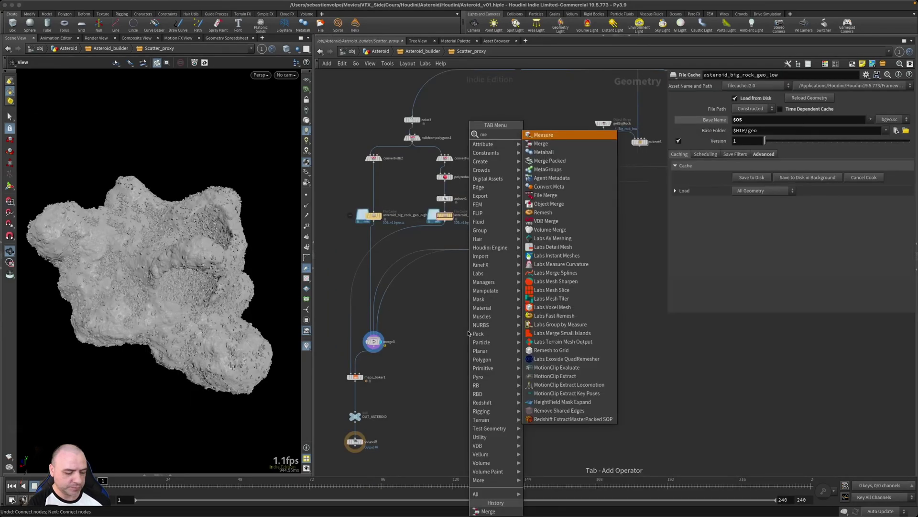
{"action": "left_click", "coordinate": [558, 136]}
{"action": "left_click", "coordinate": [468, 333]}
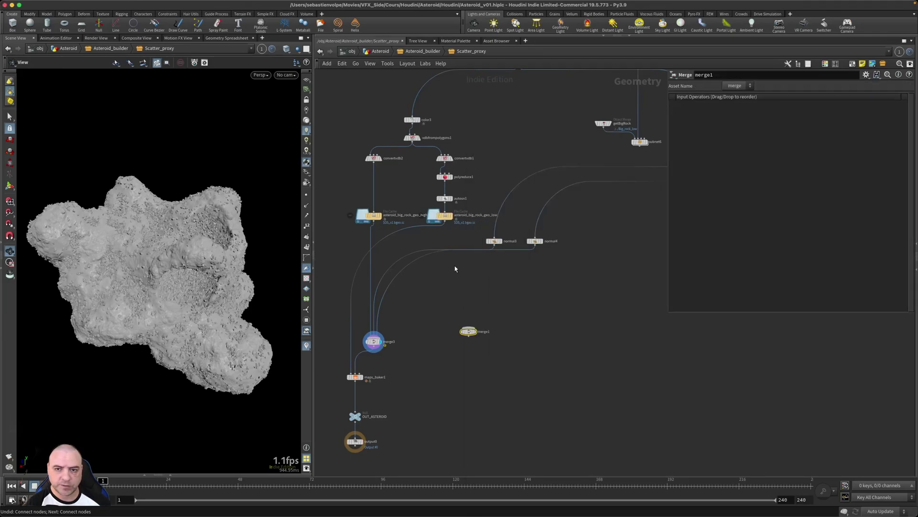
{"action": "left_click_drag", "start_coordinate": [446, 221], "coordinate": [510, 332]}
{"action": "left_click", "coordinate": [478, 323]}
{"action": "middle_click_drag", "start_coordinate": [522, 320], "coordinate": [465, 354]}
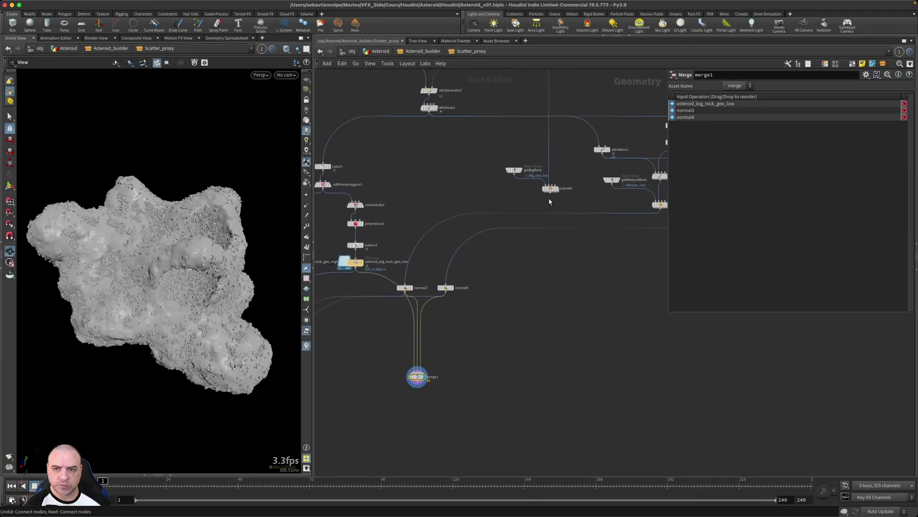
{"action": "left_click_drag", "start_coordinate": [550, 193], "coordinate": [433, 375]}
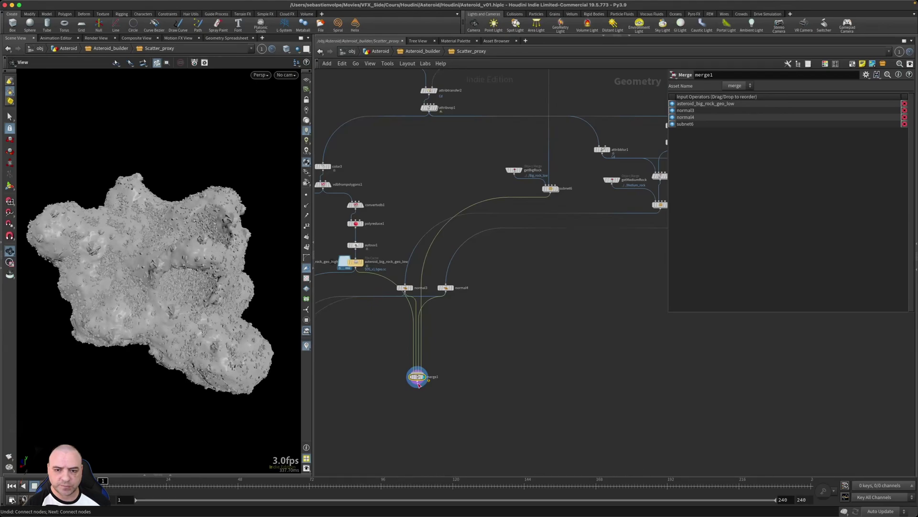
{"action": "mouse_move", "coordinate": [417, 381]}
{"action": "left_click_drag", "start_coordinate": [418, 382], "coordinate": [531, 407]}
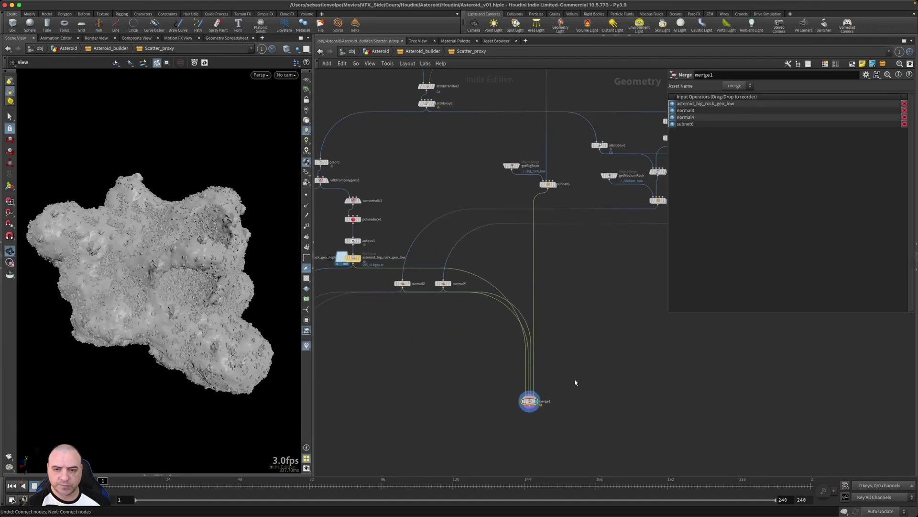
Step: Add a Null node below merge1, rename it OUT_PREVIZ, display it and save the scene
{"action": "middle_click_drag", "start_coordinate": [577, 385], "coordinate": [558, 341]}
{"action": "left_click_drag", "start_coordinate": [515, 367], "coordinate": [515, 386]}
{"action": "type", "text": "null"}
{"action": "key", "text": "Return"}
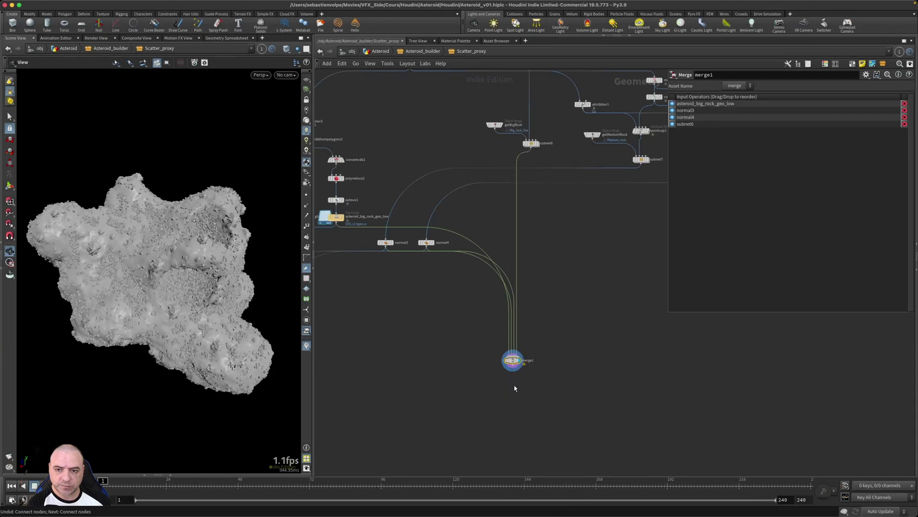
{"action": "scroll", "coordinate": [514, 385], "scroll_direction": "up", "scroll_amount": 4}
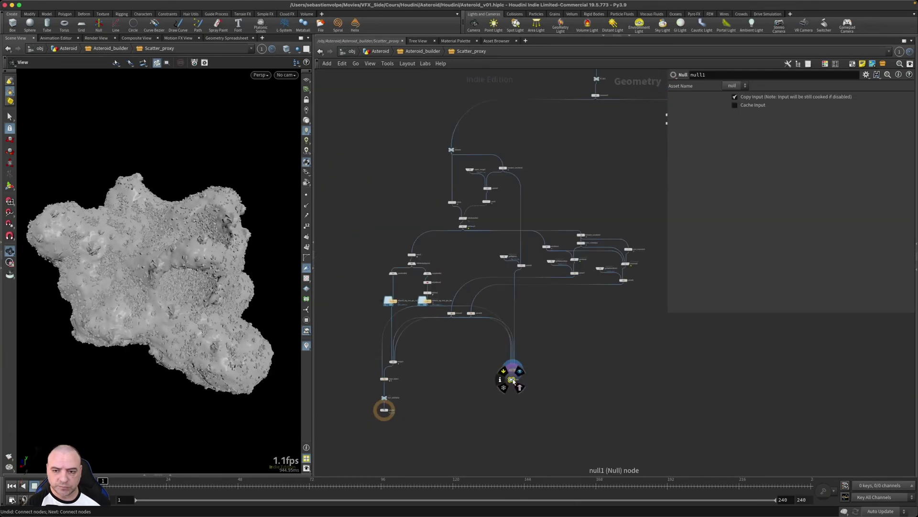
{"action": "double_click", "coordinate": [531, 382]}
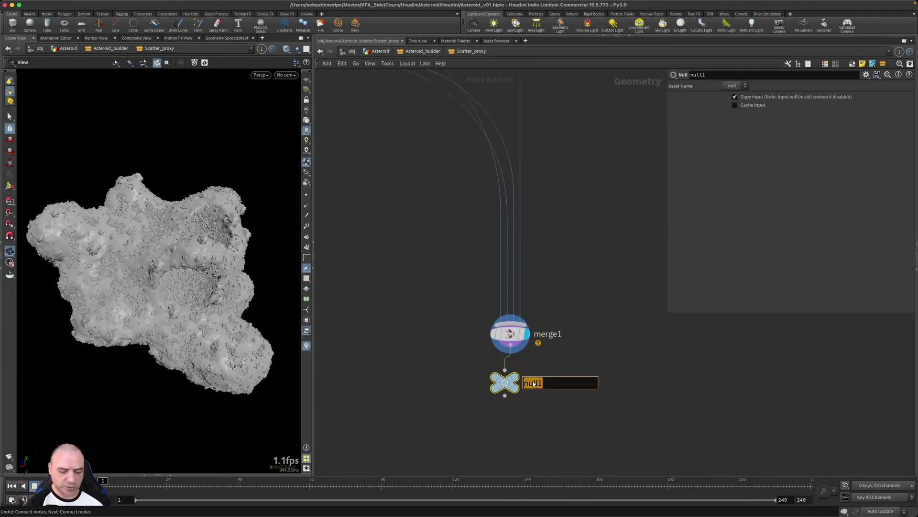
{"action": "type", "text": "OUT_PREVIZ"}
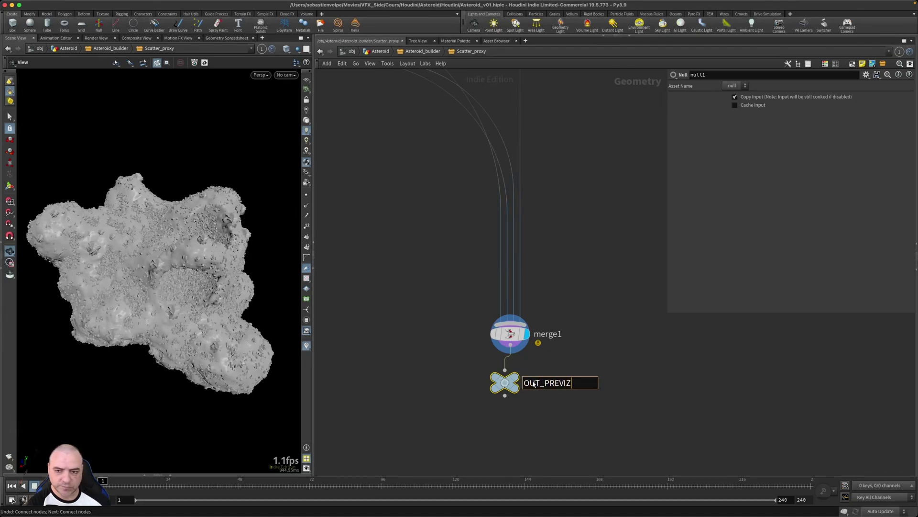
{"action": "key", "text": "Return"}
{"action": "left_click", "coordinate": [516, 383]}
{"action": "scroll", "coordinate": [461, 386], "scroll_direction": "down", "scroll_amount": 8}
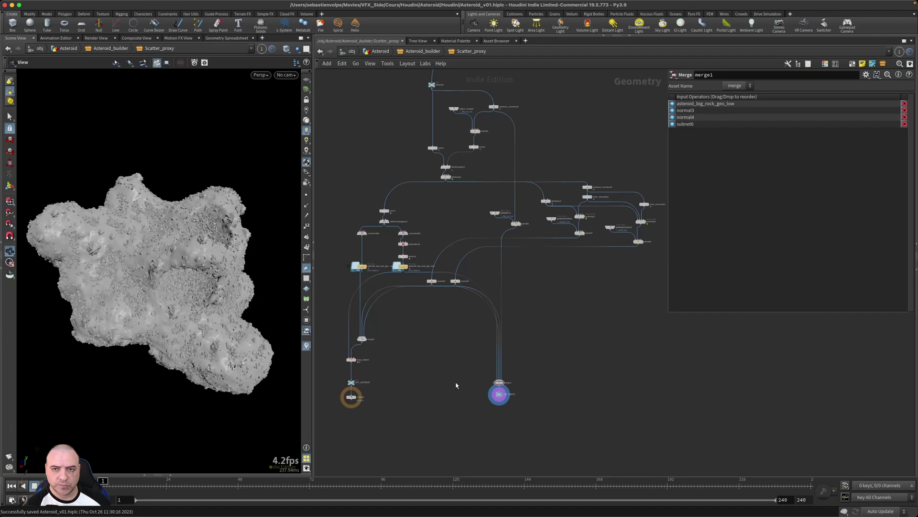
Step: Go up to the Asteroid_builder network and bring the Scatter_proxy subnet and the builder chain into view
{"action": "scroll", "coordinate": [456, 385], "scroll_direction": "down", "scroll_amount": 5}
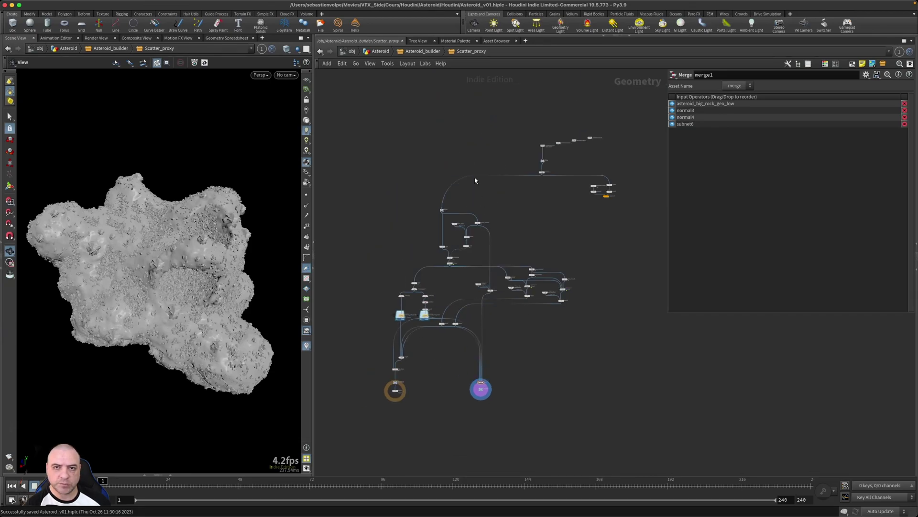
{"action": "left_click", "coordinate": [420, 51]}
{"action": "middle_click_drag", "start_coordinate": [558, 380], "coordinate": [463, 336]}
{"action": "scroll", "coordinate": [522, 380], "scroll_direction": "down", "scroll_amount": 4}
{"action": "scroll", "coordinate": [522, 380], "scroll_direction": "down", "scroll_amount": 3}
{"action": "middle_click_drag", "start_coordinate": [526, 404], "coordinate": [499, 338]}
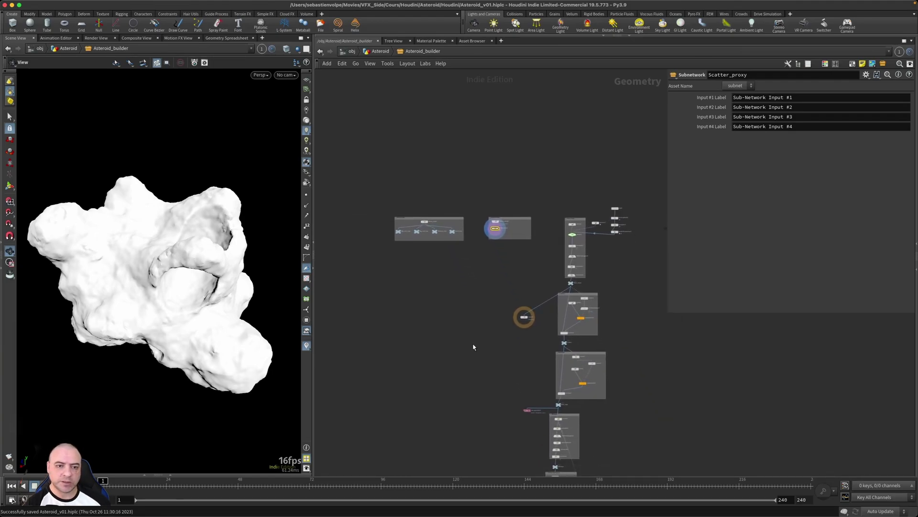
{"action": "scroll", "coordinate": [510, 191], "scroll_direction": "up", "scroll_amount": 2}
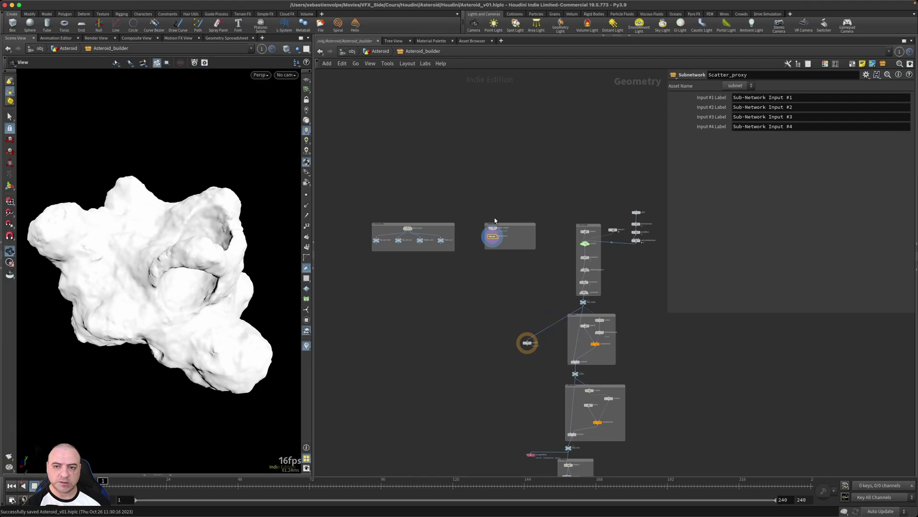
Step: Reveal the second network editor and open the Asteroid_variations TOP network in it
{"action": "scroll", "coordinate": [433, 232], "scroll_direction": "up", "scroll_amount": 2}
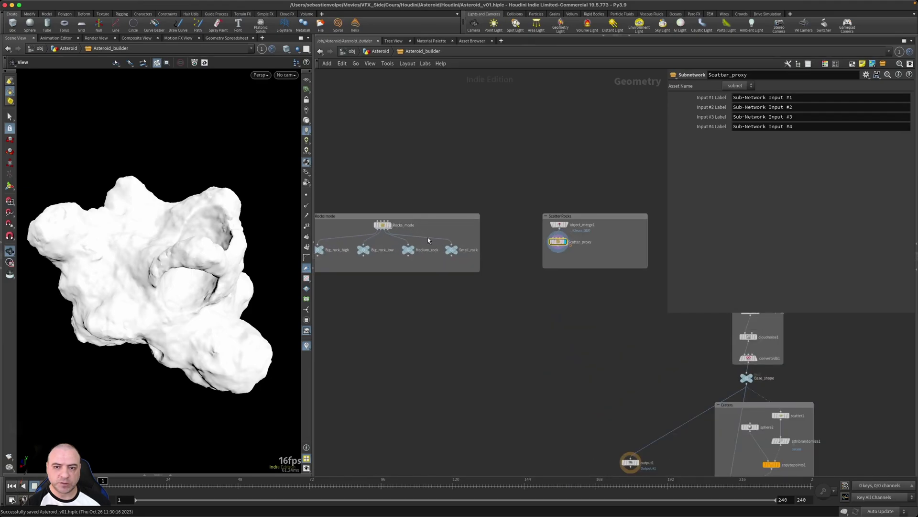
{"action": "scroll", "coordinate": [551, 360], "scroll_direction": "down", "scroll_amount": 3}
{"action": "middle_click_drag", "start_coordinate": [555, 369], "coordinate": [473, 230]}
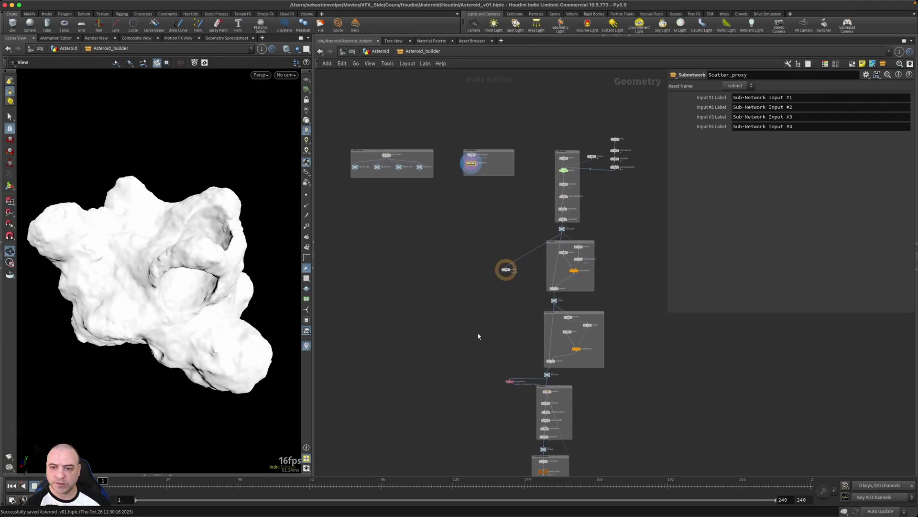
{"action": "middle_click_drag", "start_coordinate": [480, 335], "coordinate": [471, 276]}
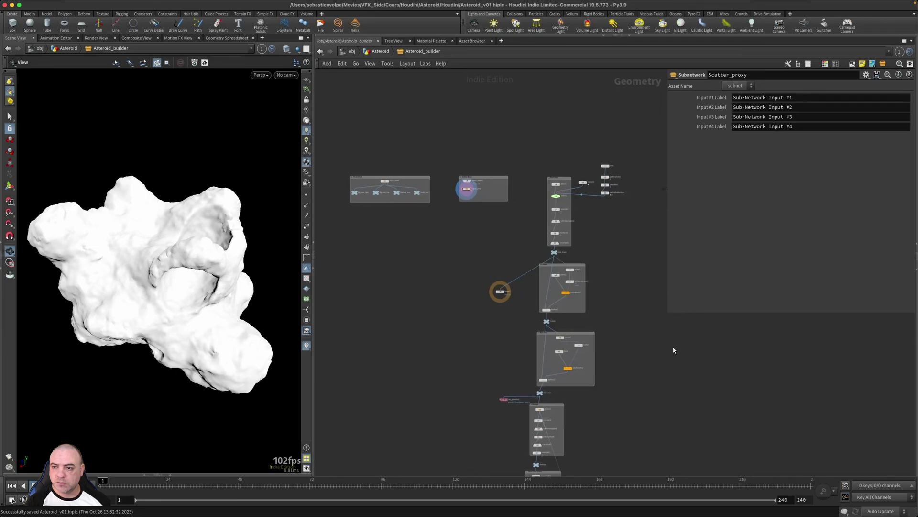
{"action": "middle_click_drag", "start_coordinate": [675, 348], "coordinate": [587, 405]}
{"action": "scroll", "coordinate": [597, 249], "scroll_direction": "up", "scroll_amount": 8}
{"action": "middle_click_drag", "start_coordinate": [582, 262], "coordinate": [562, 264]}
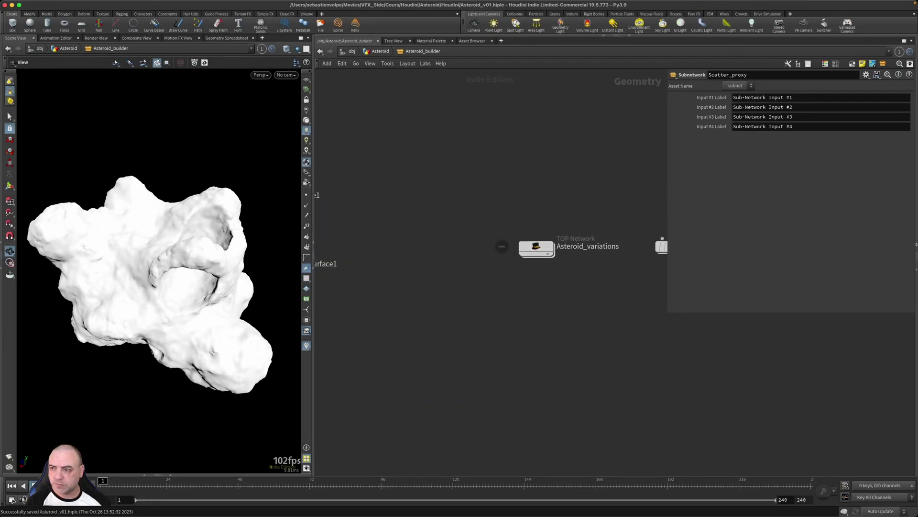
{"action": "left_click", "coordinate": [916, 270]}
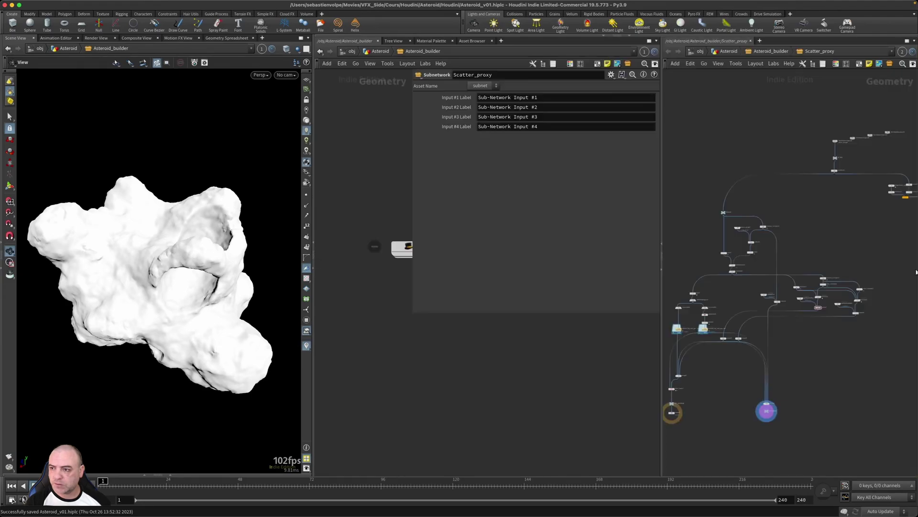
{"action": "left_click", "coordinate": [758, 51]}
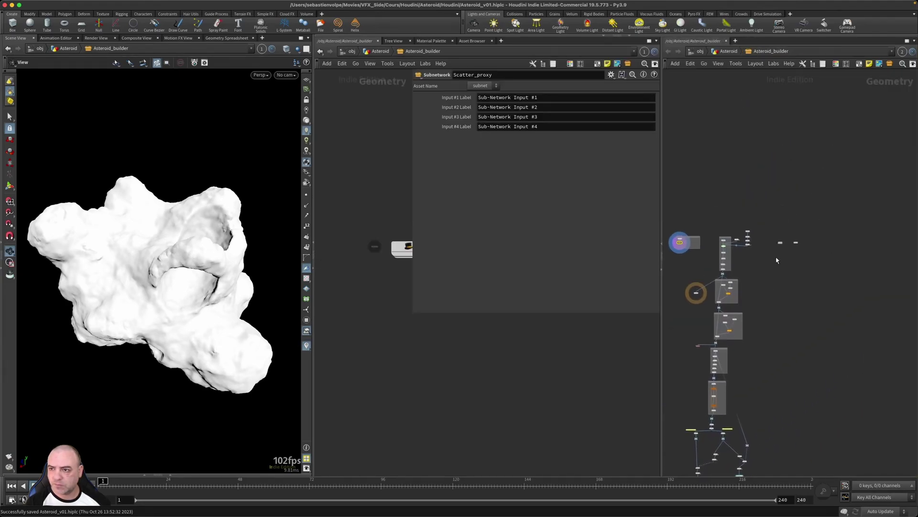
{"action": "double_click", "coordinate": [789, 231]}
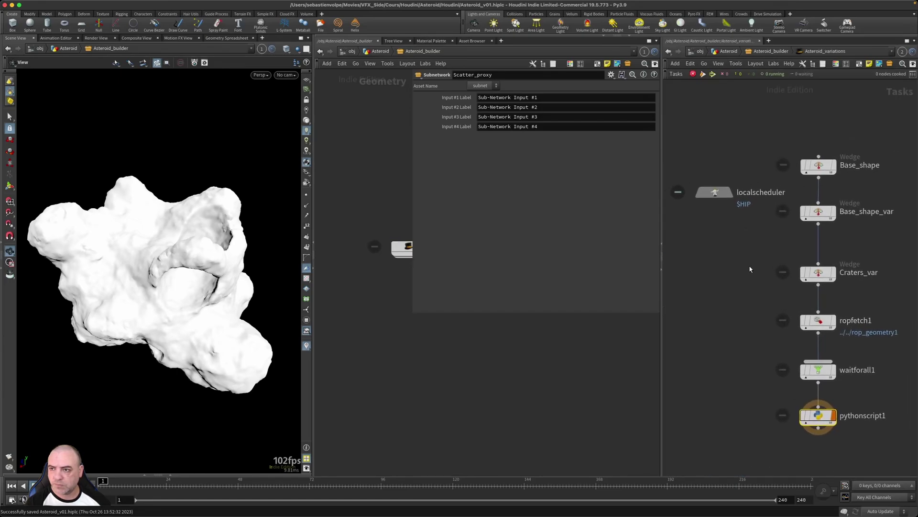
Step: Cook the ropfetch1 node, select its first work item and narrow the TOP network editor
{"action": "left_click", "coordinate": [770, 297]}
{"action": "key", "text": "shift+v"}
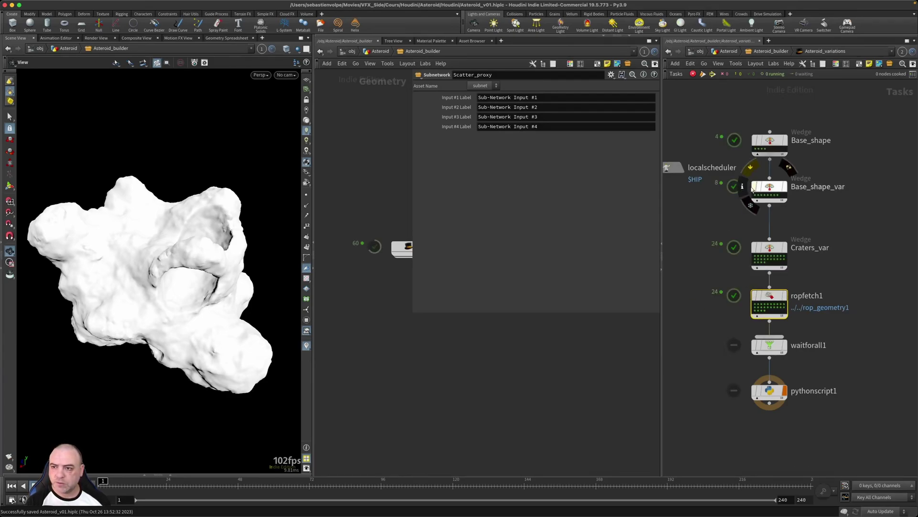
{"action": "left_click", "coordinate": [755, 305]}
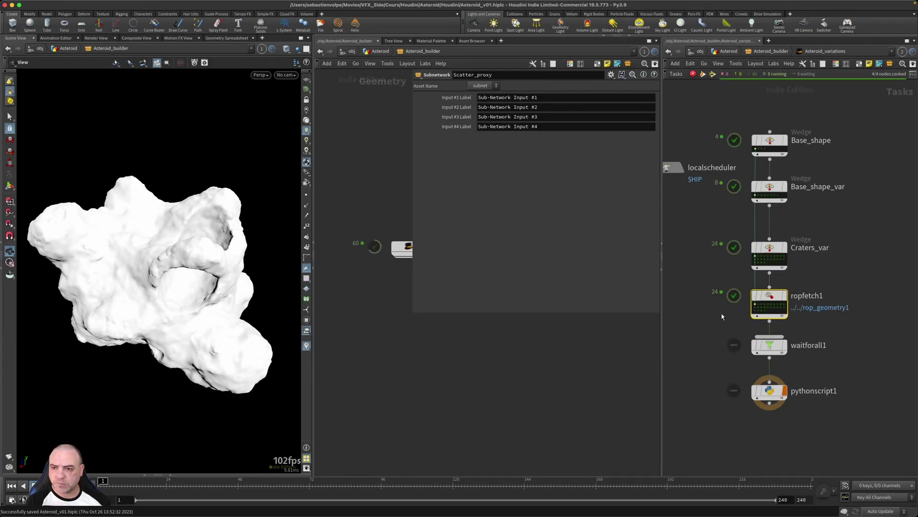
{"action": "left_click_drag", "start_coordinate": [663, 332], "coordinate": [699, 332]}
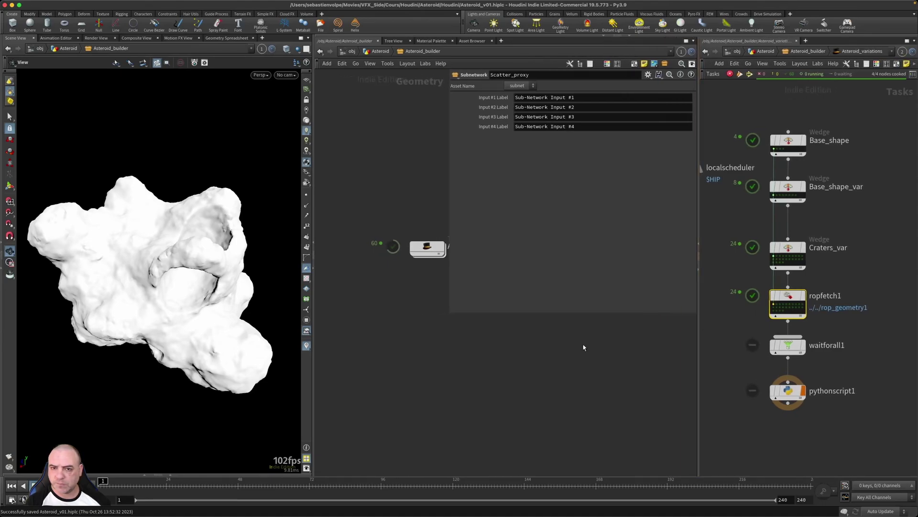
Step: Open the Scatter_proxy subnet from the Scatter Rocks box in the main network editor
{"action": "scroll", "coordinate": [489, 376], "scroll_direction": "down", "scroll_amount": 3}
{"action": "scroll", "coordinate": [487, 377], "scroll_direction": "down", "scroll_amount": 4}
{"action": "middle_click_drag", "start_coordinate": [479, 379], "coordinate": [495, 362]}
{"action": "middle_click_drag", "start_coordinate": [447, 378], "coordinate": [529, 361]}
{"action": "middle_click_drag", "start_coordinate": [424, 365], "coordinate": [471, 373]}
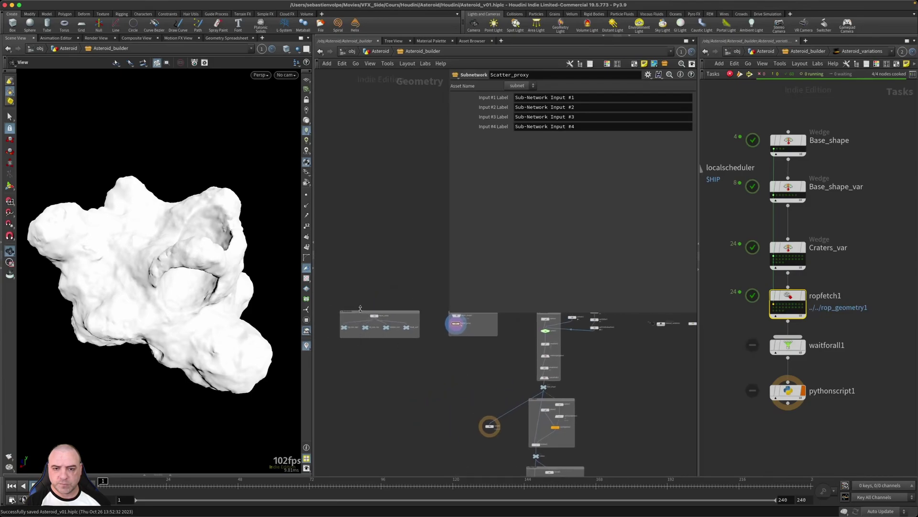
{"action": "scroll", "coordinate": [360, 310], "scroll_direction": "up", "scroll_amount": 5}
{"action": "middle_click_drag", "start_coordinate": [604, 403], "coordinate": [368, 407]}
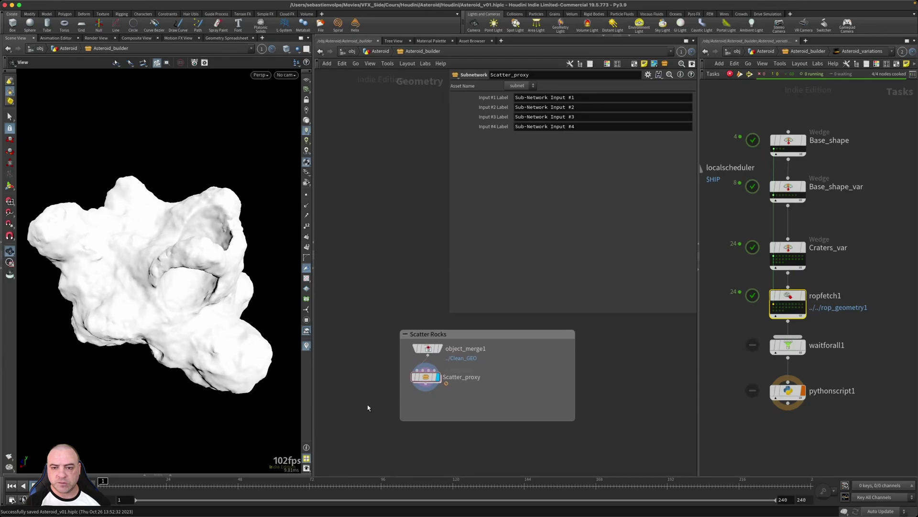
{"action": "double_click", "coordinate": [426, 378]}
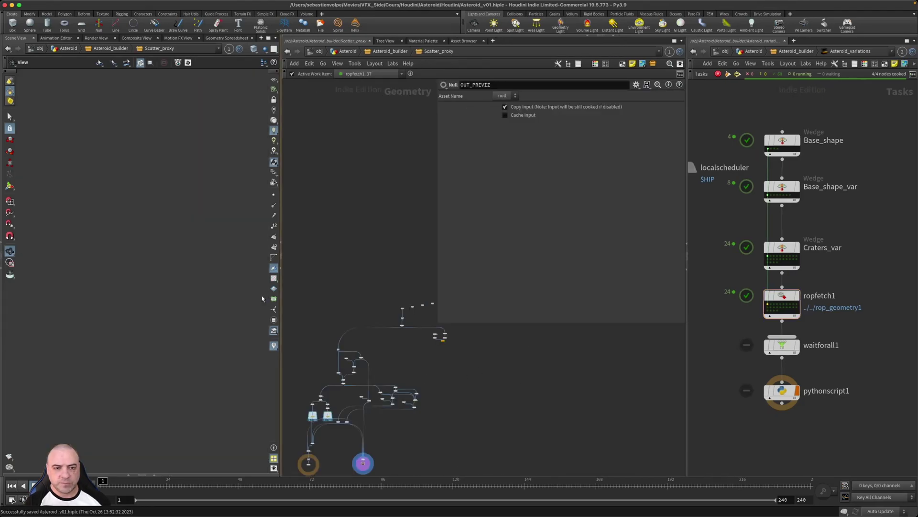
Step: Narrow the parameter overlay and examine the scatter parameters of subnet7, the medium rock subnet
{"action": "scroll", "coordinate": [300, 402], "scroll_direction": "up", "scroll_amount": 5}
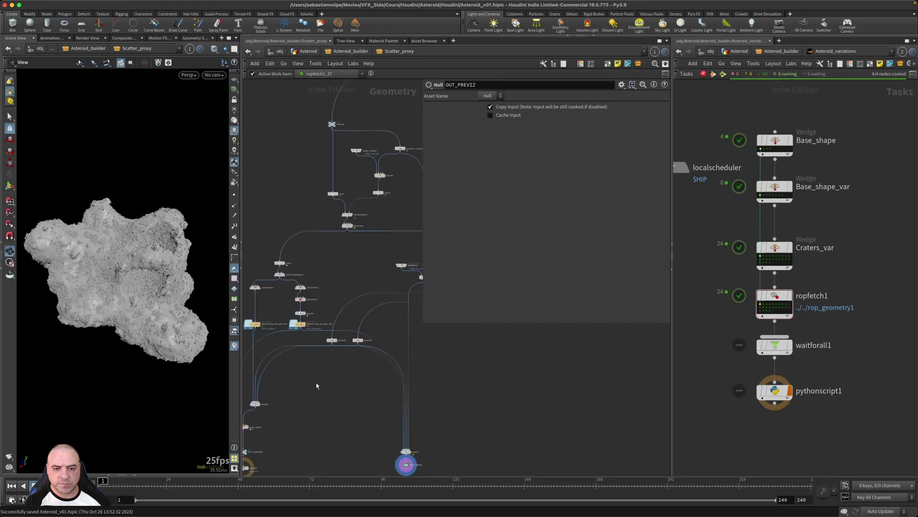
{"action": "middle_click_drag", "start_coordinate": [321, 382], "coordinate": [358, 405]}
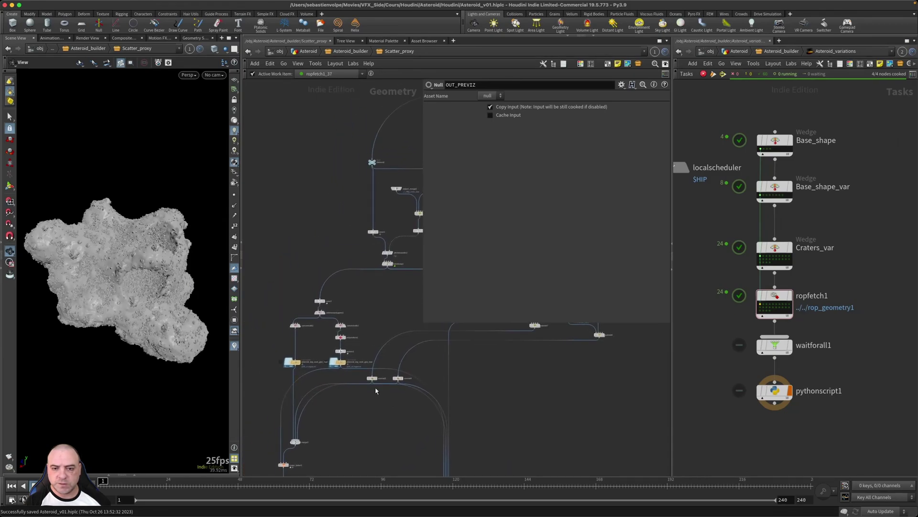
{"action": "middle_click_drag", "start_coordinate": [389, 393], "coordinate": [307, 427]}
{"action": "scroll", "coordinate": [415, 383], "scroll_direction": "up", "scroll_amount": 2}
{"action": "middle_click_drag", "start_coordinate": [414, 384], "coordinate": [315, 441]}
{"action": "scroll", "coordinate": [358, 398], "scroll_direction": "up", "scroll_amount": 1}
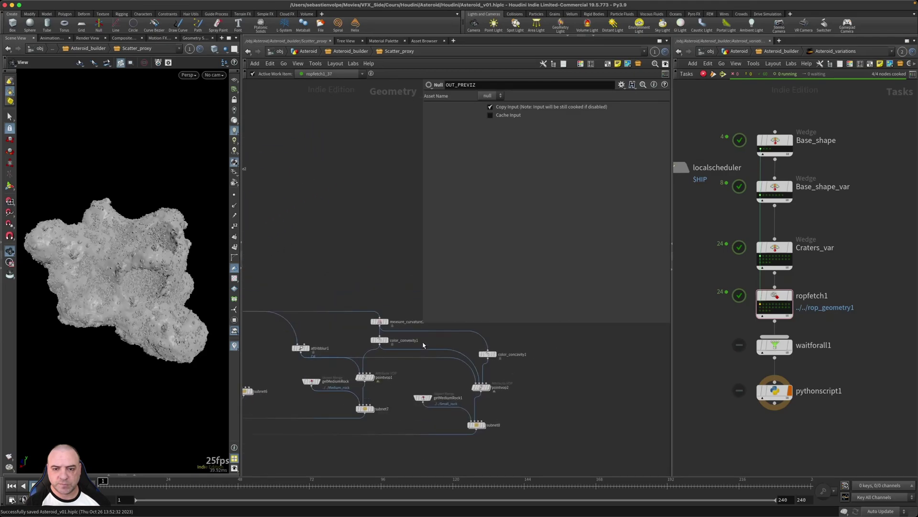
{"action": "left_click_drag", "start_coordinate": [421, 323], "coordinate": [494, 297]}
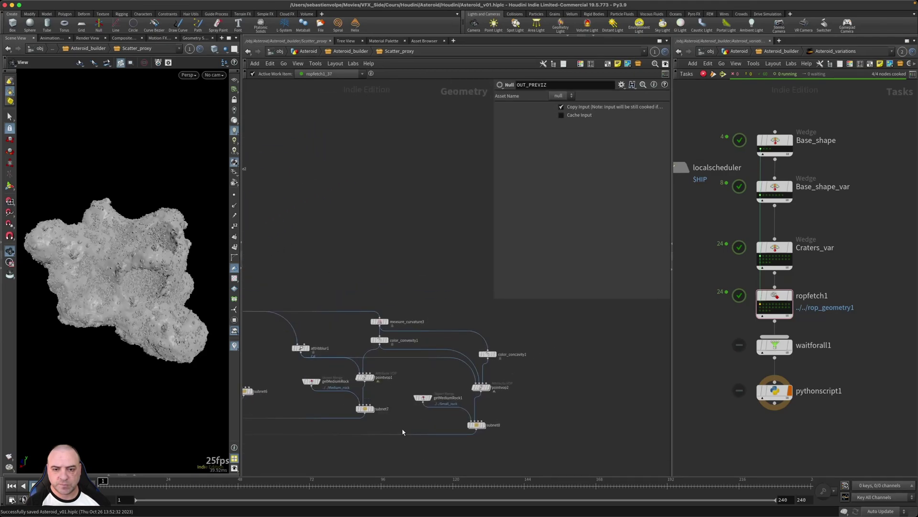
{"action": "left_click", "coordinate": [366, 409]}
{"action": "scroll", "coordinate": [335, 397], "scroll_direction": "up", "scroll_amount": 2}
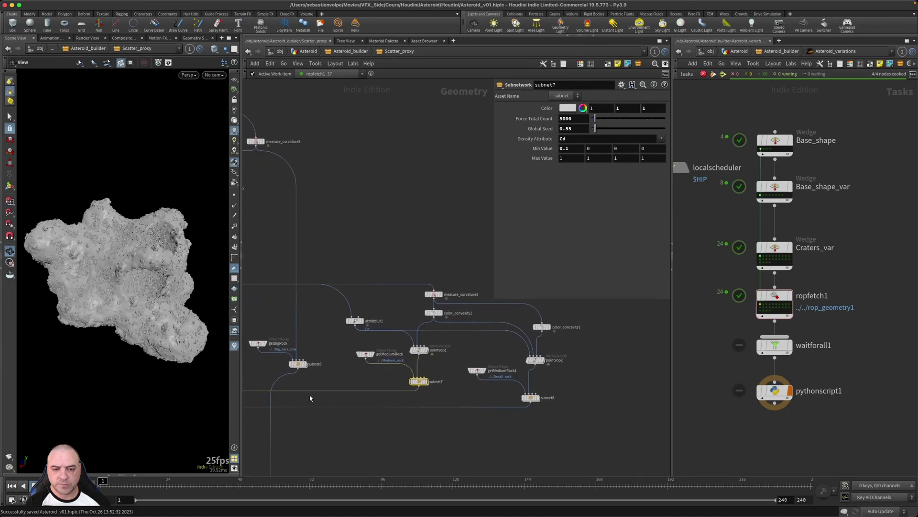
{"action": "middle_click_drag", "start_coordinate": [301, 386], "coordinate": [391, 398]}
{"action": "left_click", "coordinate": [378, 371]}
{"action": "middle_click_drag", "start_coordinate": [447, 385], "coordinate": [441, 408]}
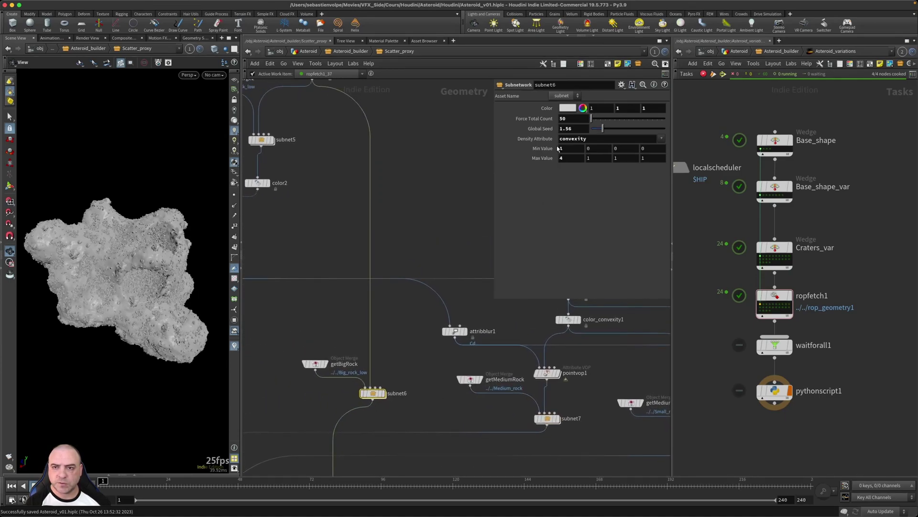
{"action": "left_click", "coordinate": [774, 247]}
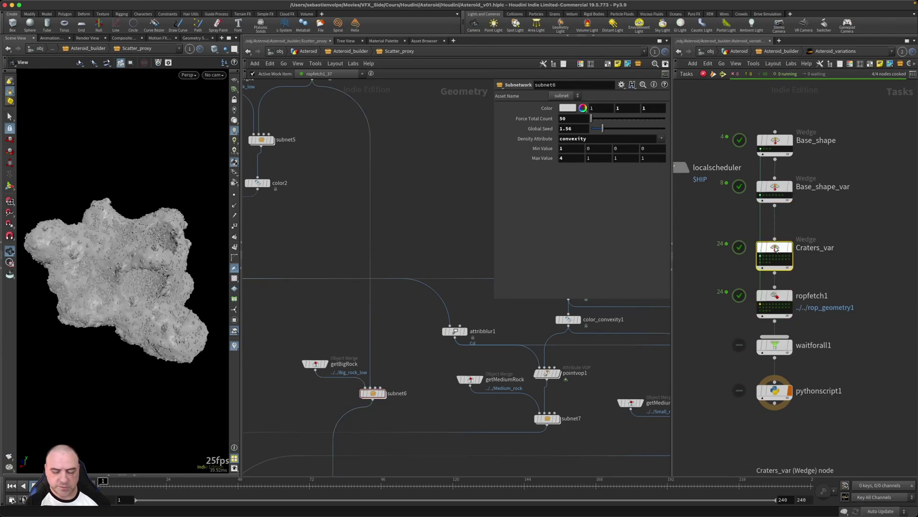
{"action": "key", "text": "p"}
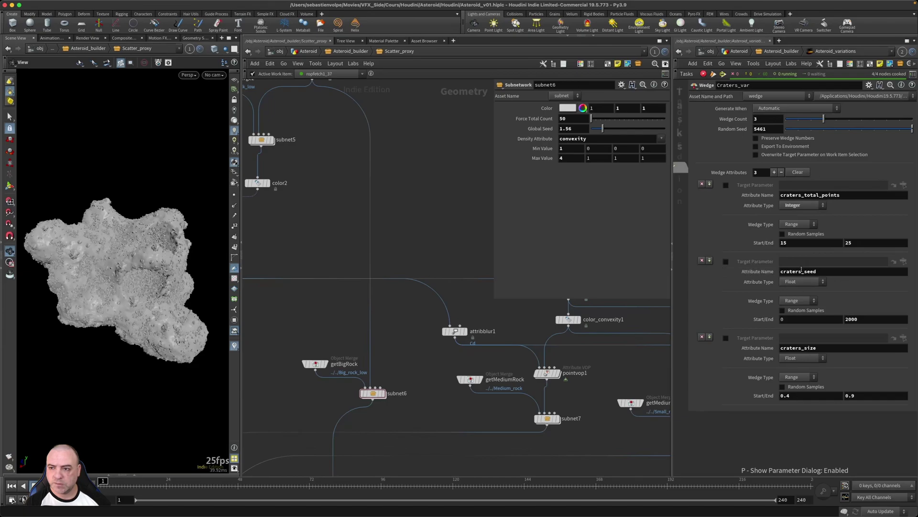
{"action": "mouse_move", "coordinate": [374, 393]}
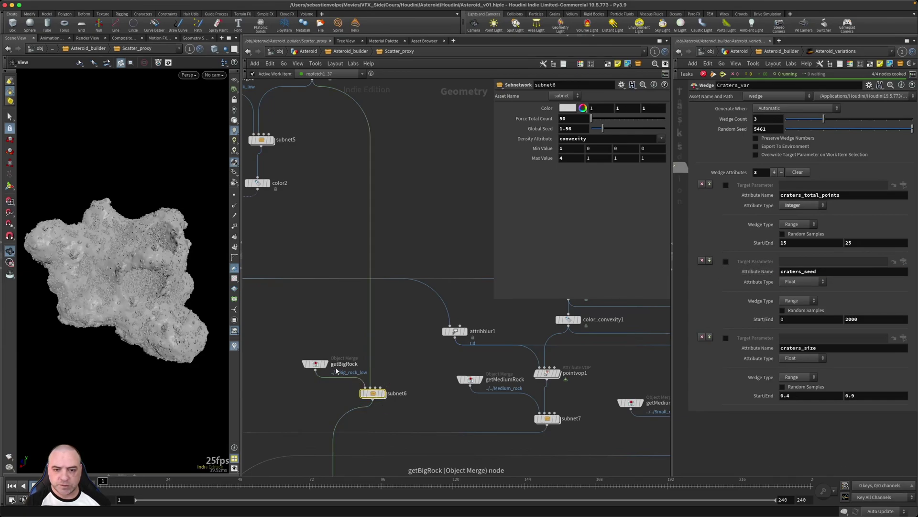
{"action": "scroll", "coordinate": [336, 369], "scroll_direction": "up", "scroll_amount": 5}
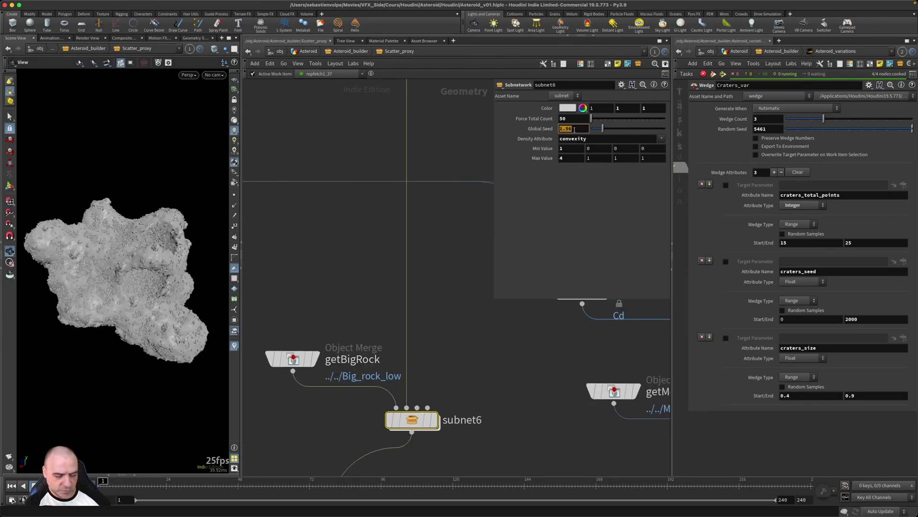
{"action": "type", "text": "6"}
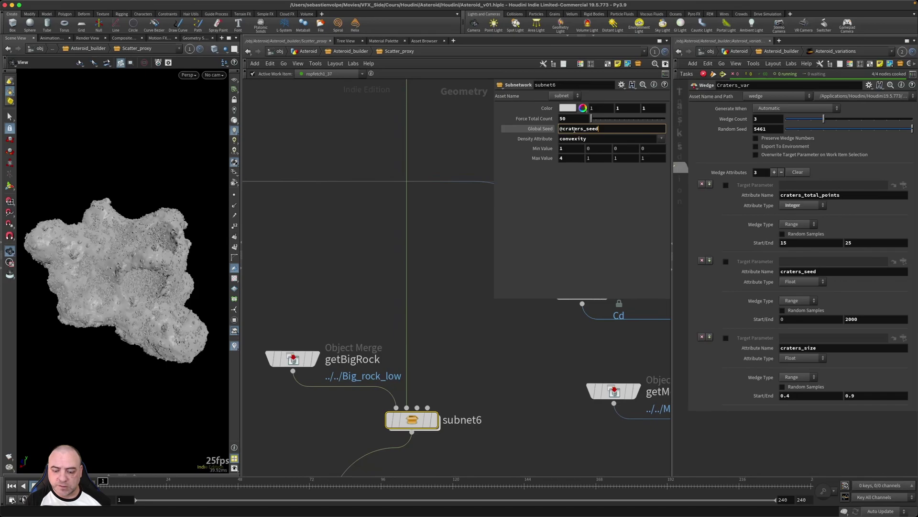
{"action": "key", "text": "Return"}
{"action": "scroll", "coordinate": [403, 380], "scroll_direction": "down", "scroll_amount": 4}
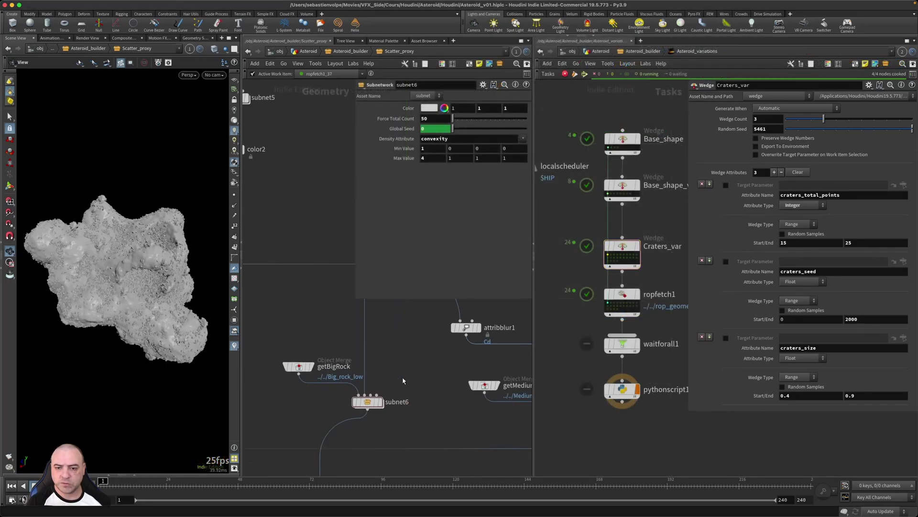
{"action": "middle_click_drag", "start_coordinate": [403, 378], "coordinate": [301, 374]}
{"action": "scroll", "coordinate": [376, 410], "scroll_direction": "up", "scroll_amount": 3}
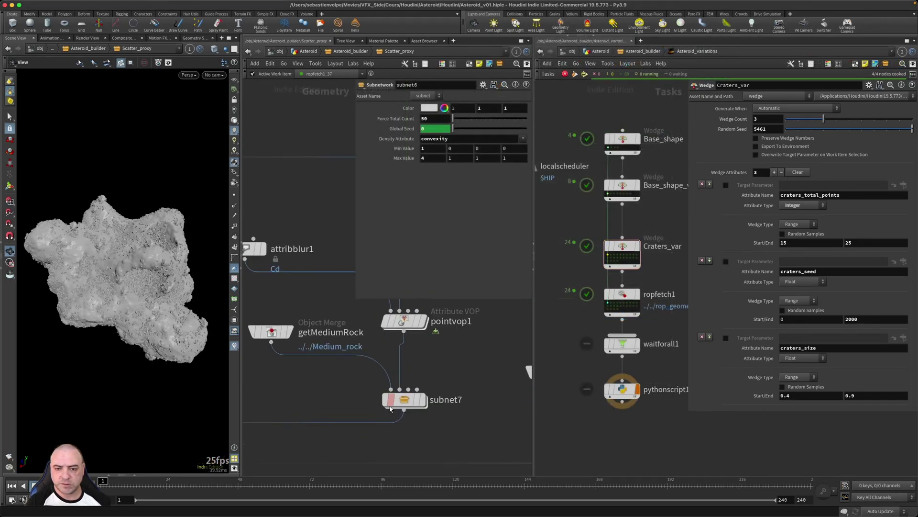
{"action": "left_click", "coordinate": [394, 401]}
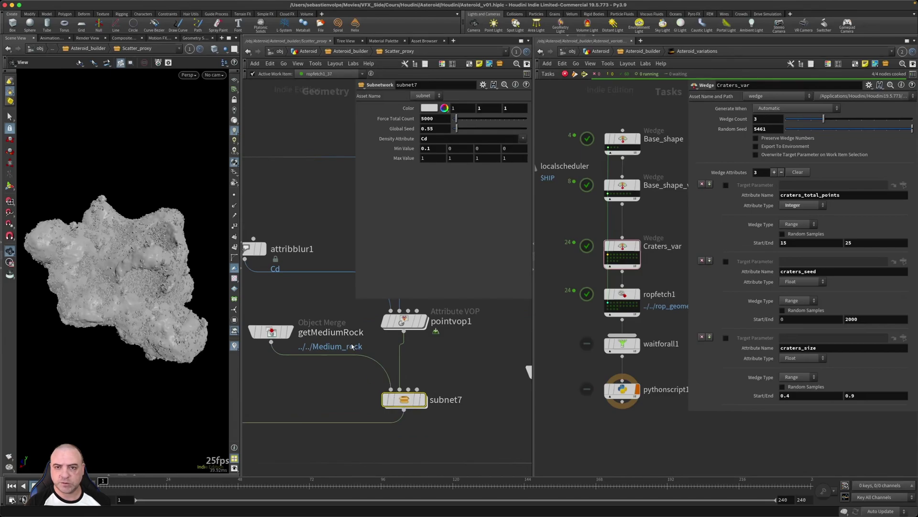
{"action": "double_click", "coordinate": [439, 128]}
{"action": "type", "text": "@craters_seed"}
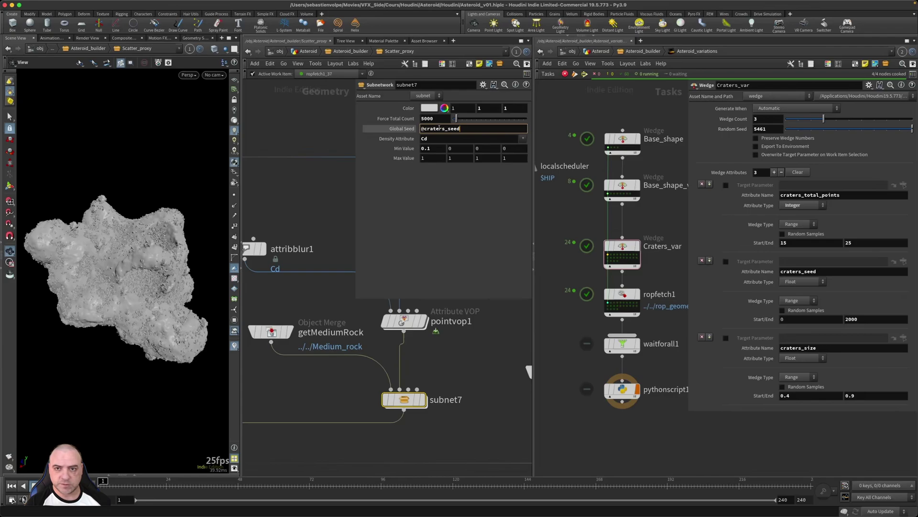
{"action": "key", "text": "Return"}
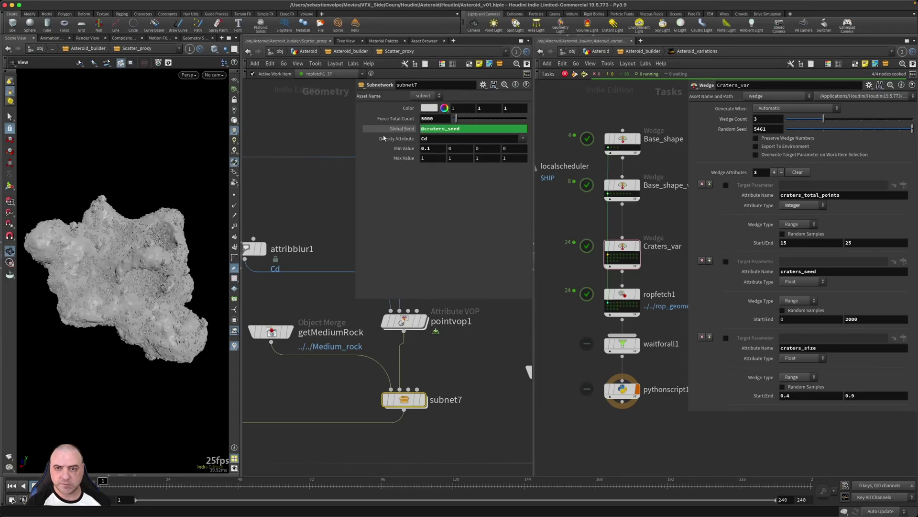
Step: Rename the getMediumRock1 Object Merge node as getSmallRock
{"action": "middle_click_drag", "start_coordinate": [514, 408], "coordinate": [332, 391]}
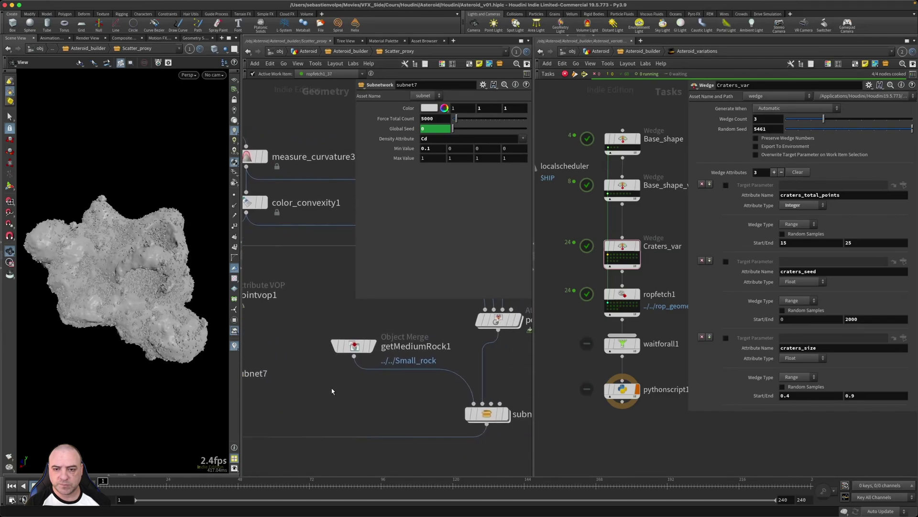
{"action": "double_click", "coordinate": [421, 348]}
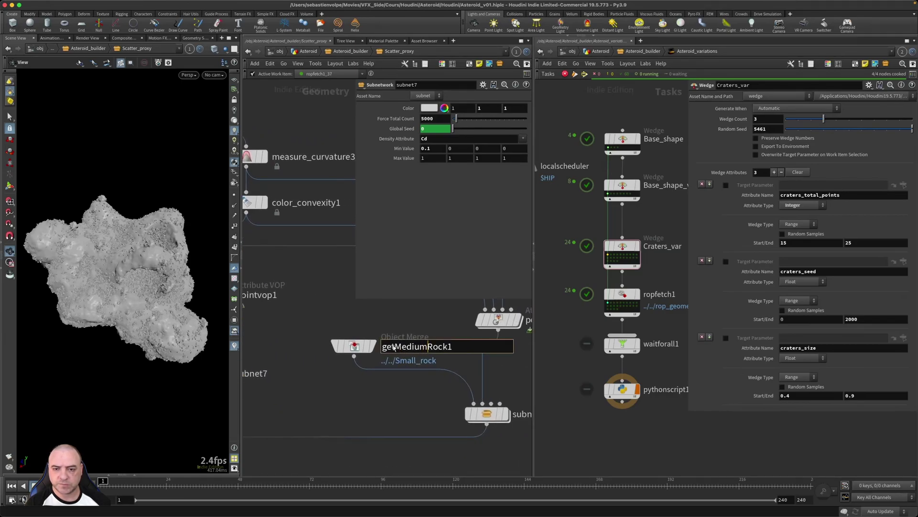
{"action": "left_click_drag", "start_coordinate": [395, 347], "coordinate": [426, 352]}
{"action": "key", "text": "BackSpace"}
{"action": "type", "text": "Small"}
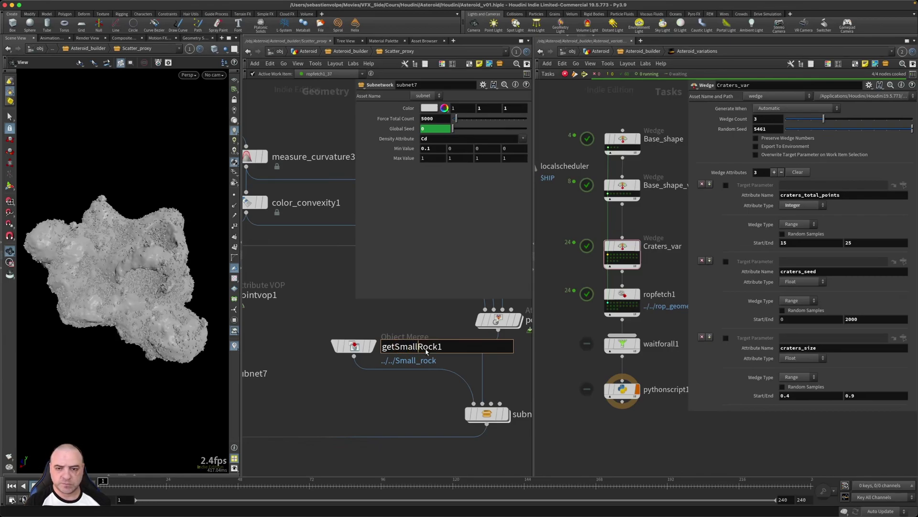
{"action": "key", "text": "BackSpace"}
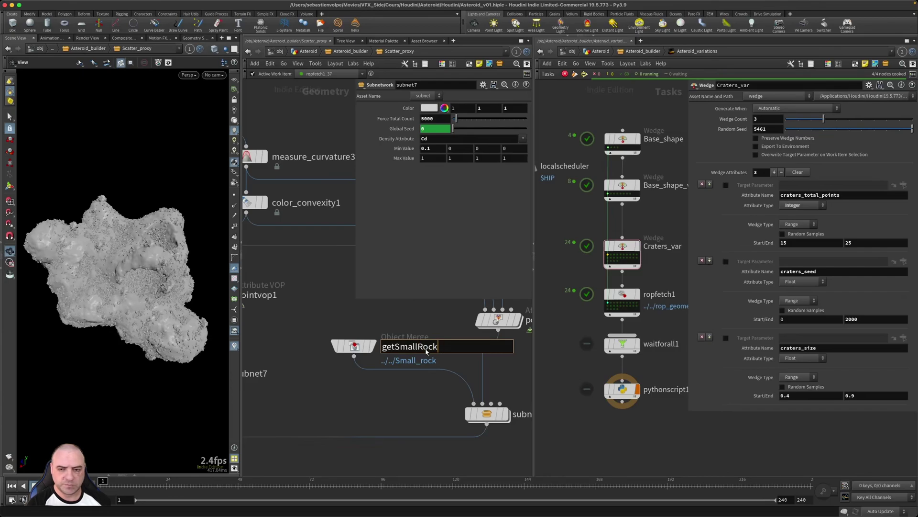
{"action": "key", "text": "Return"}
{"action": "middle_click_drag", "start_coordinate": [411, 403], "coordinate": [361, 403]}
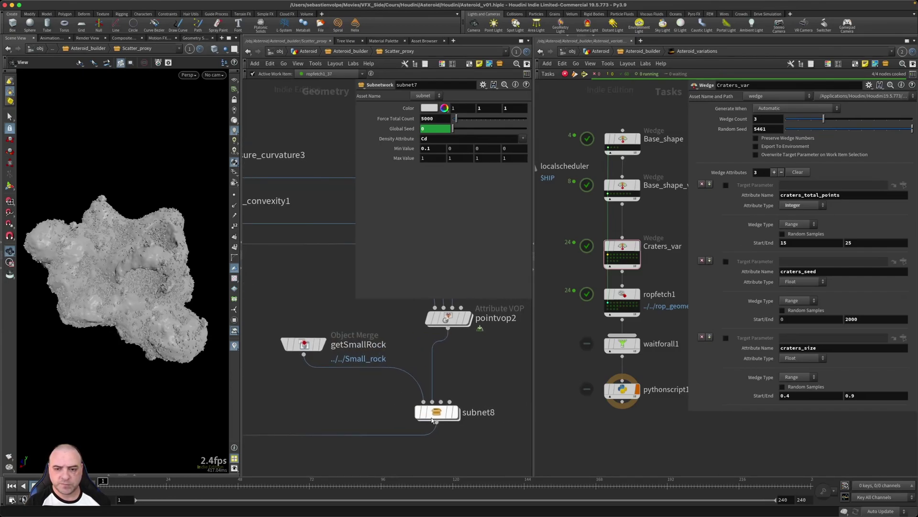
{"action": "left_click", "coordinate": [437, 415]}
{"action": "left_click", "coordinate": [435, 130]}
{"action": "type", "text": "@craters_seed"}
{"action": "key", "text": "Return"}
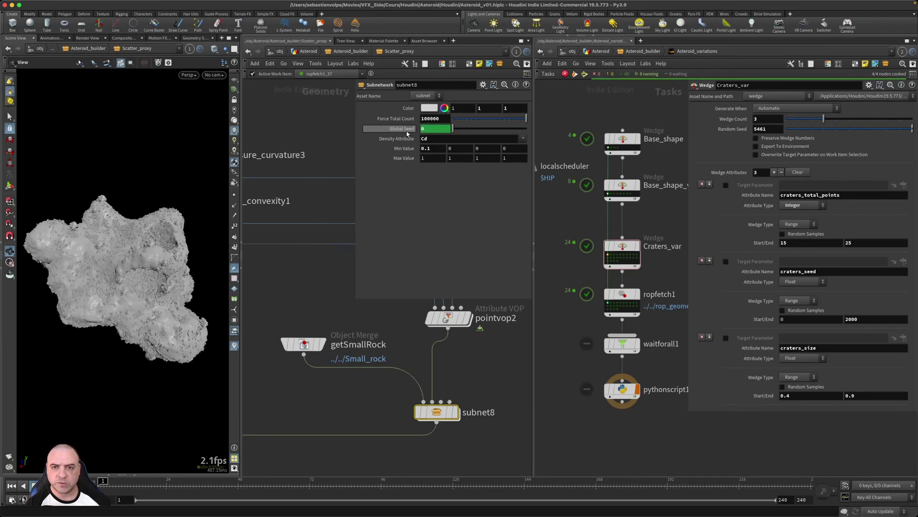
{"action": "left_click", "coordinate": [402, 129]}
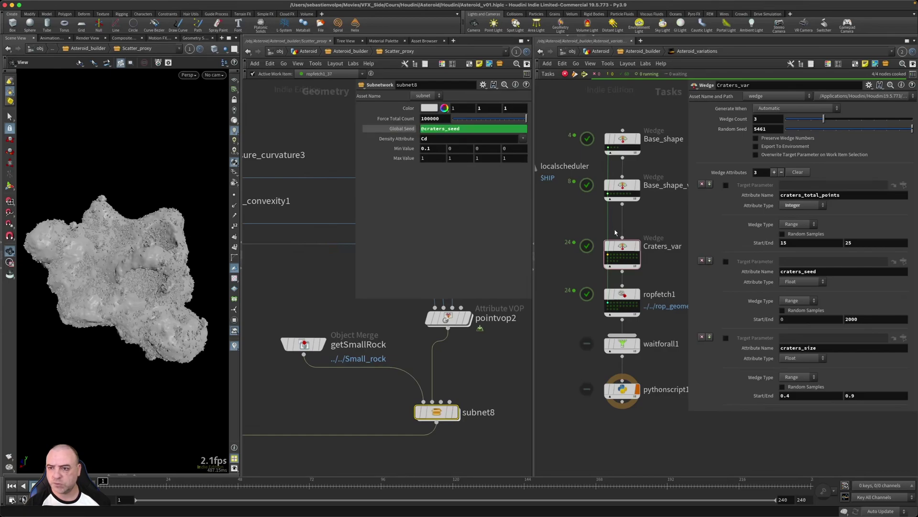
Step: Narrow the viewport to widen the network editors and go back up to the Asteroid_builder network
{"action": "mouse_move", "coordinate": [622, 247]}
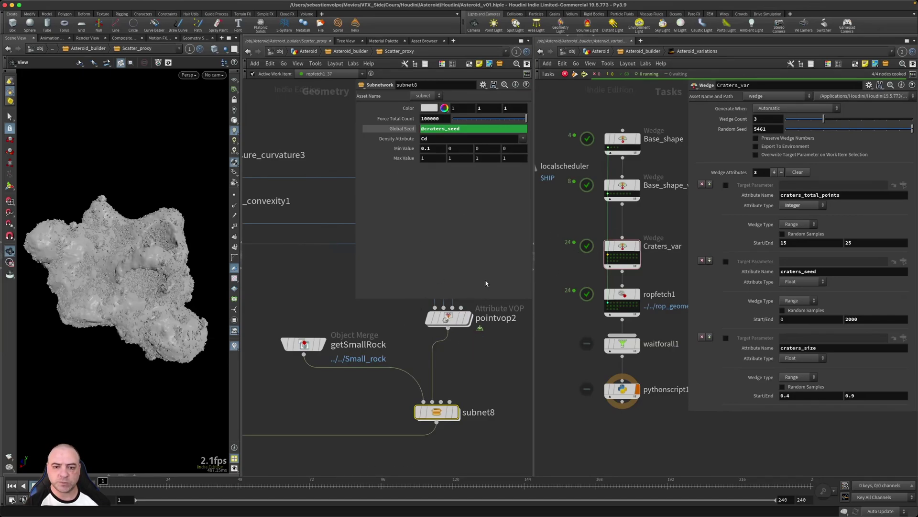
{"action": "mouse_move", "coordinate": [450, 321]}
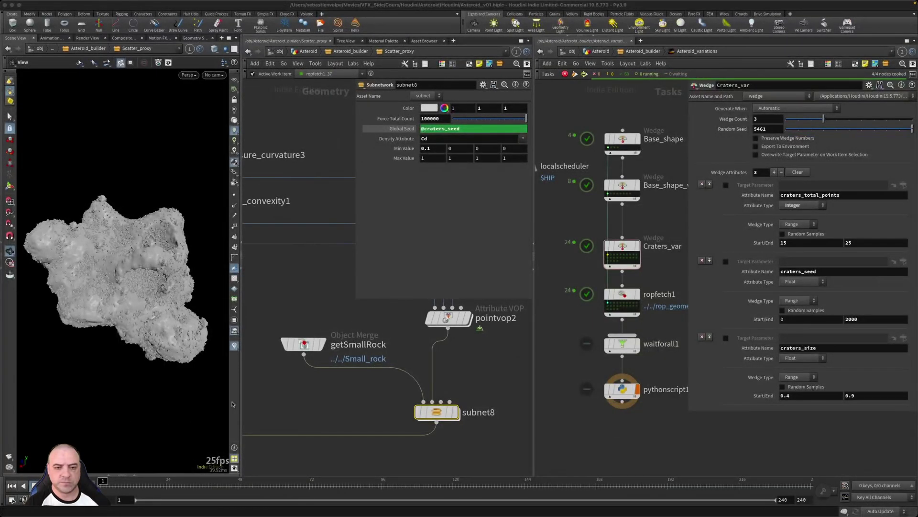
{"action": "left_click_drag", "start_coordinate": [240, 379], "coordinate": [156, 380]}
{"action": "scroll", "coordinate": [241, 395], "scroll_direction": "down", "scroll_amount": 10}
{"action": "middle_click_drag", "start_coordinate": [232, 443], "coordinate": [326, 404]}
{"action": "scroll", "coordinate": [358, 431], "scroll_direction": "down", "scroll_amount": 5}
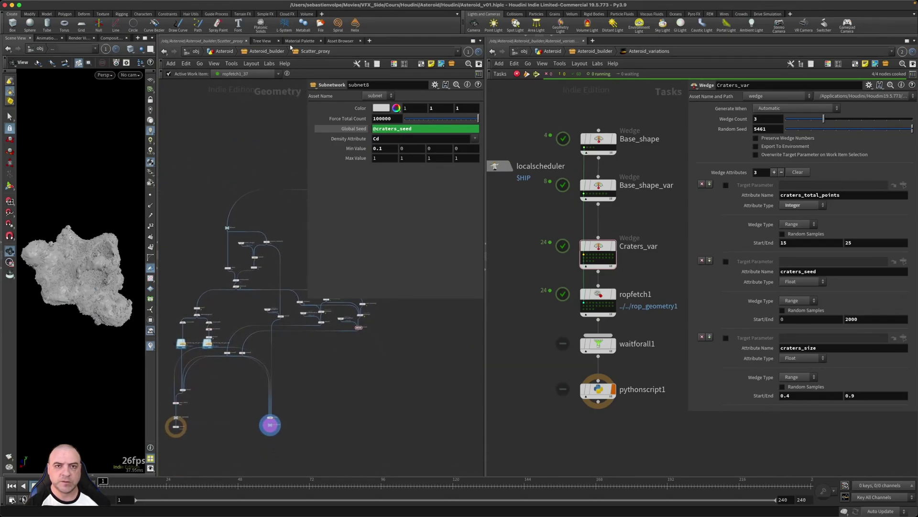
{"action": "left_click", "coordinate": [266, 52]}
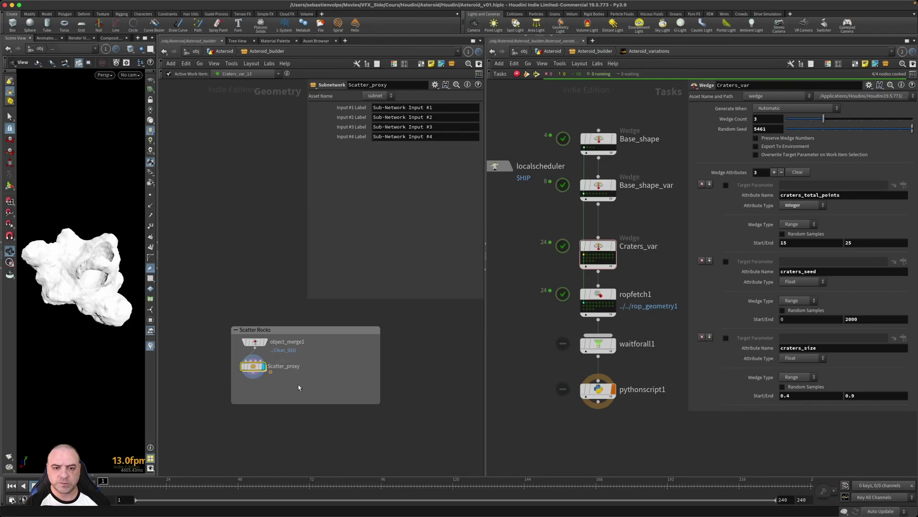